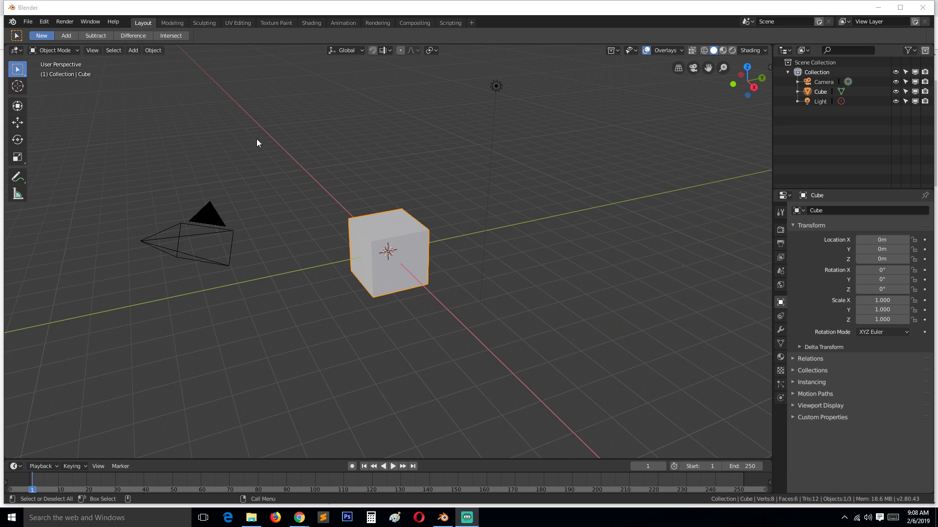
Open the recent file archviz .blend.
click(30, 22)
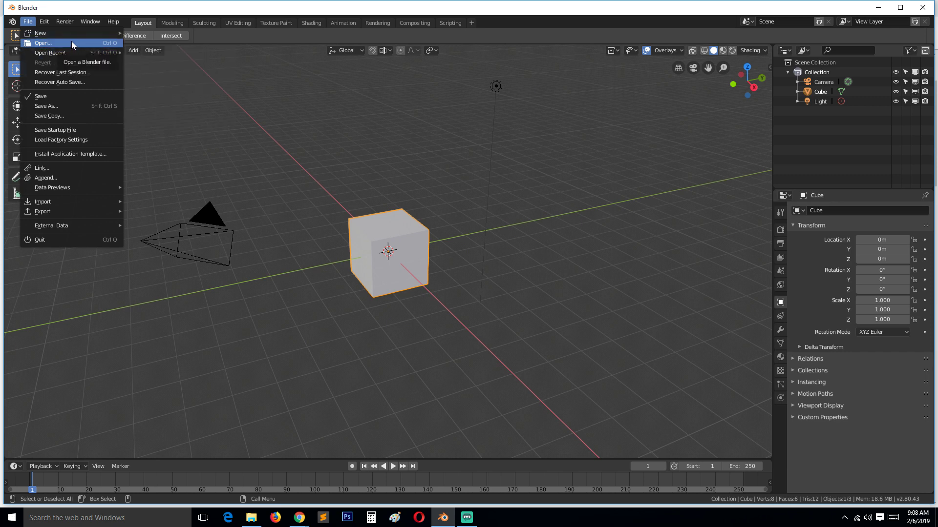
mouse_move(86, 53)
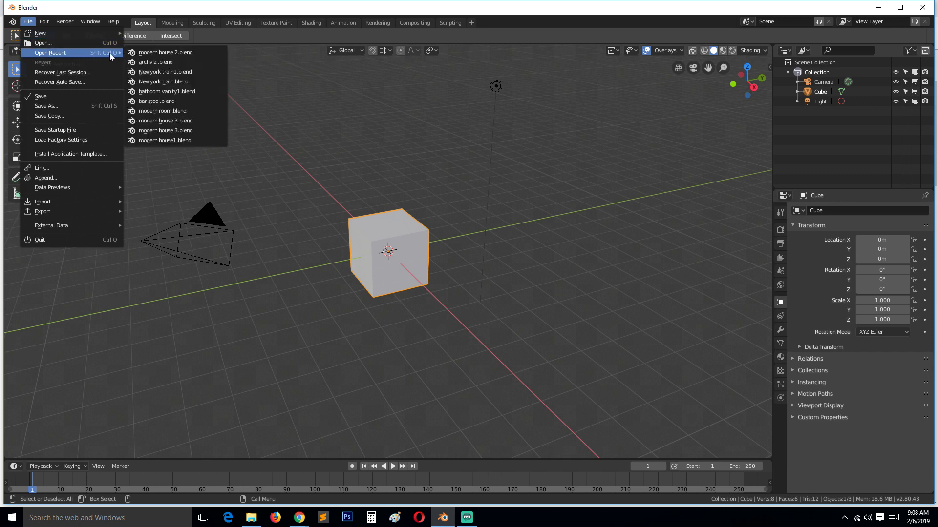
click(152, 61)
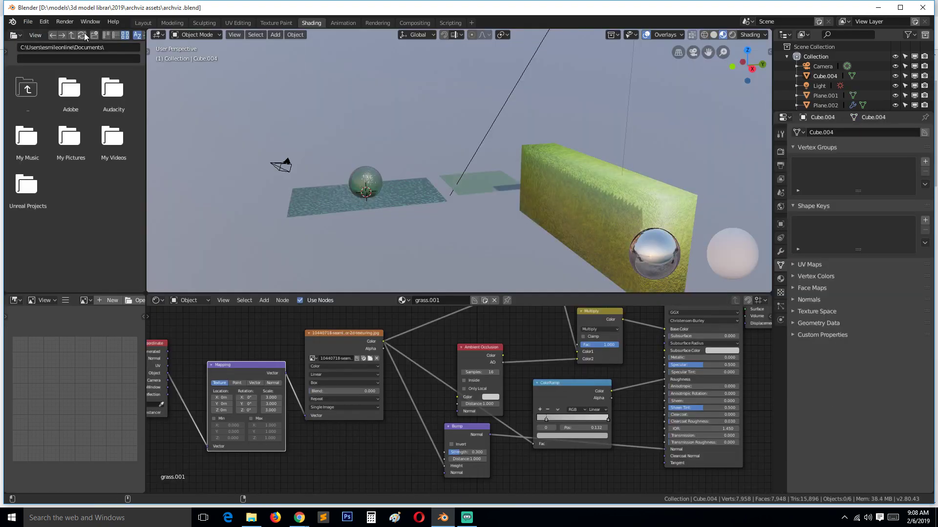
Open the recent file modern room.blend.
click(28, 22)
mouse_move(91, 52)
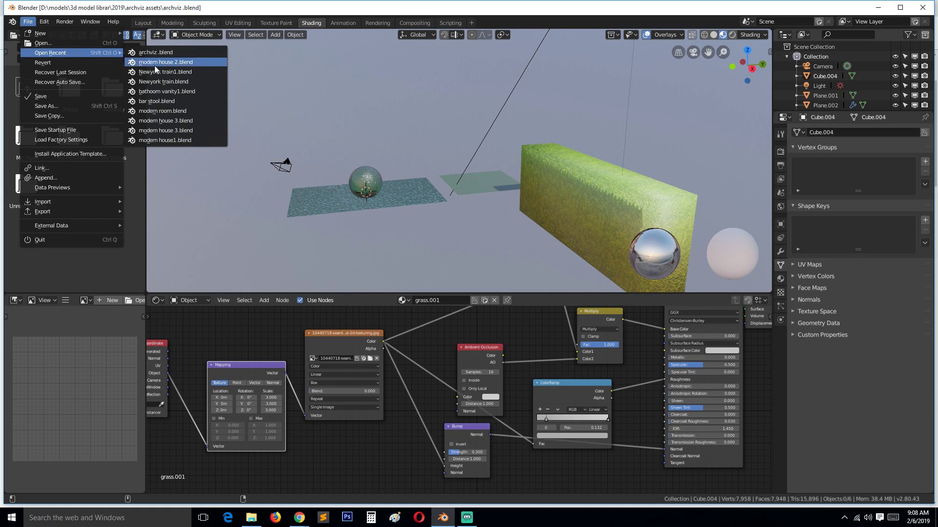
click(180, 113)
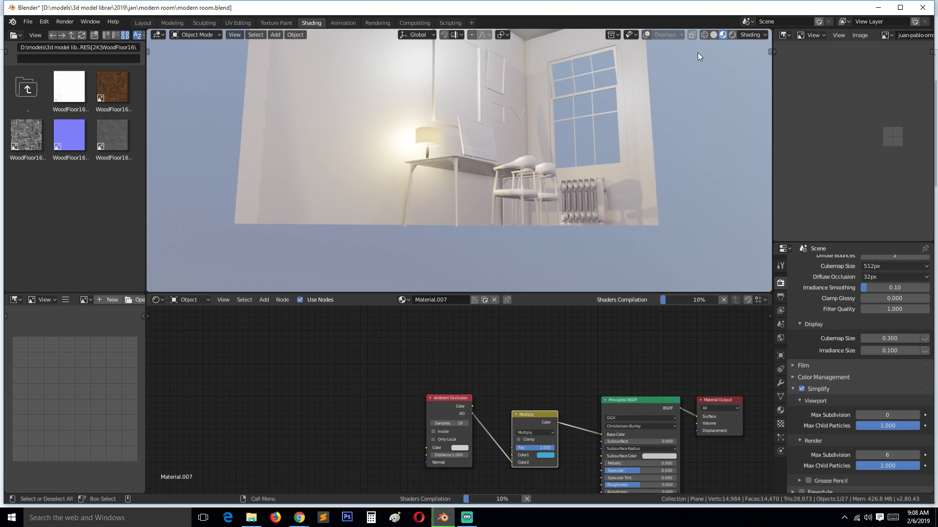
Examine the furnished room from above, including the desk, lamp, framed pictures, window and wood floor.
middle_drag(683, 61, 669, 102)
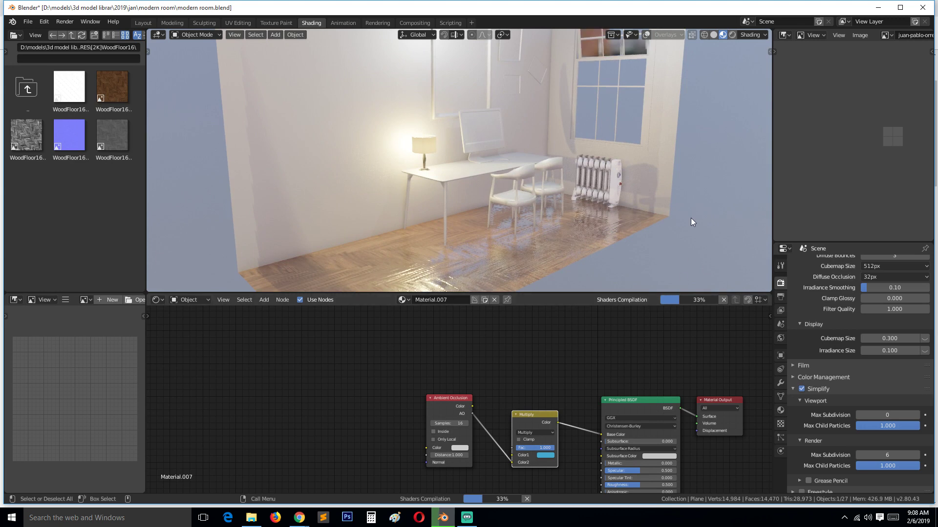
scroll(691, 217, down, 2)
middle_drag(646, 245, 622, 265)
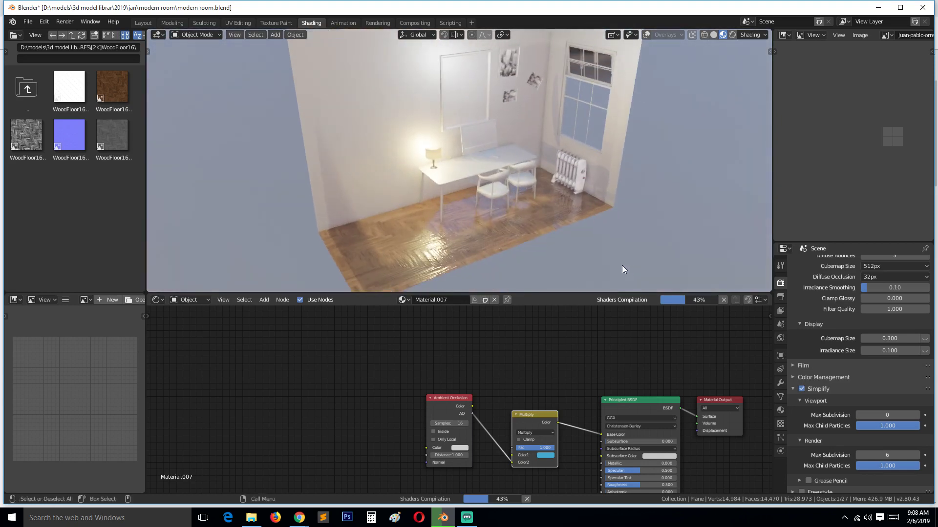
scroll(622, 265, down, 2)
mouse_move(500, 191)
middle_down()
mouse_move(526, 174)
mouse_move(549, 189)
mouse_move(481, 187)
middle_up()
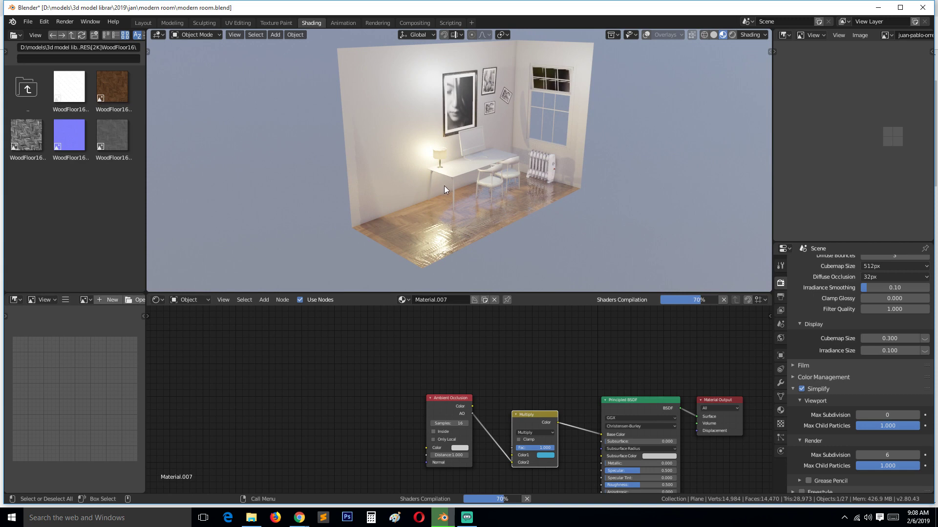
scroll(444, 185, down, 5)
scroll(444, 186, up, 4)
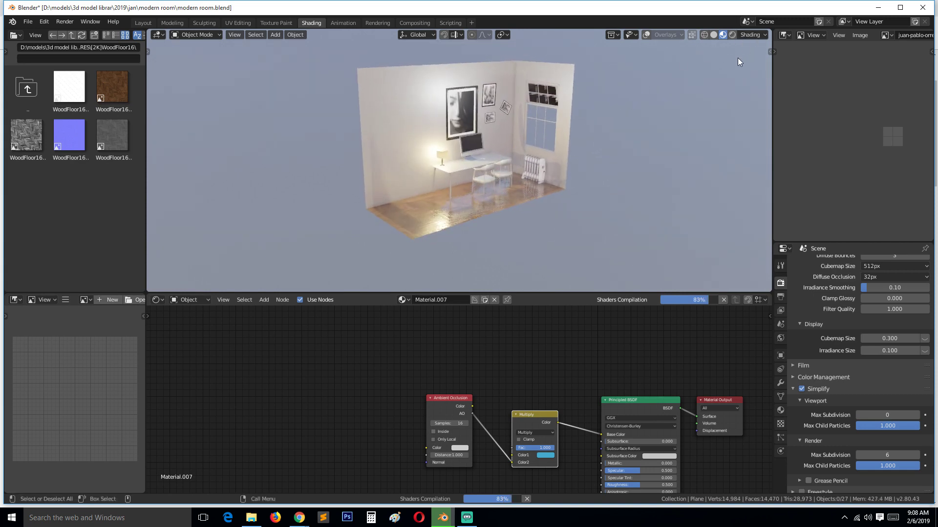
Toggle the viewport's Backface Culling option off and back on.
click(751, 33)
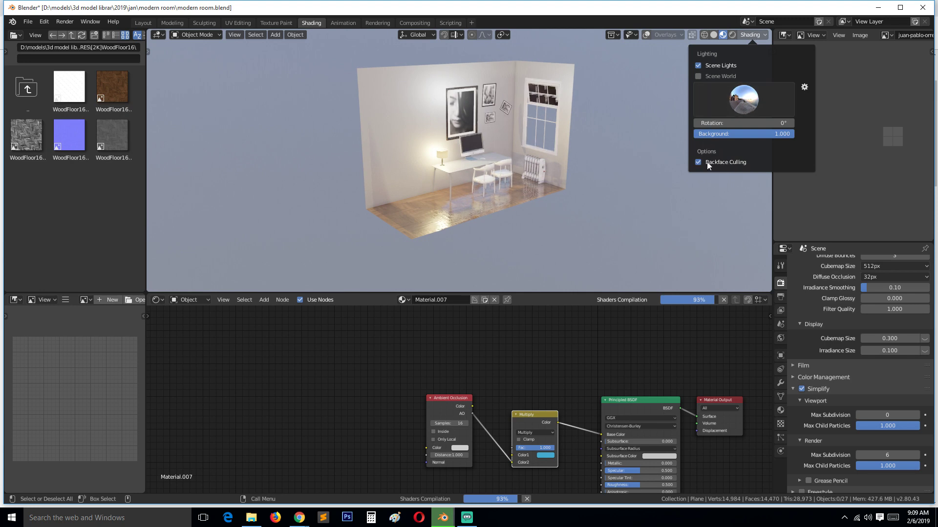
click(701, 161)
click(702, 161)
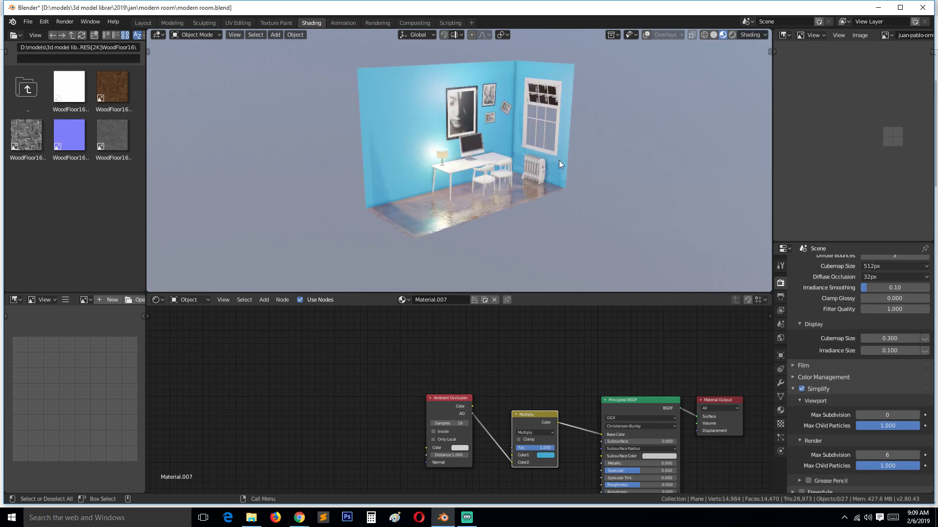
Examine the room's materials and lighting from several sides, both close up and as a whole.
middle_drag(493, 164, 242, 172)
scroll(522, 169, up, 8)
scroll(522, 169, down, 5)
scroll(454, 167, down, 6)
scroll(454, 167, down, 4)
middle_drag(332, 135, 651, 157)
scroll(683, 151, up, 6)
scroll(663, 151, up, 1)
scroll(685, 134, down, 1)
scroll(708, 151, up, 3)
scroll(662, 171, down, 5)
scroll(616, 160, up, 1)
scroll(616, 160, up, 4)
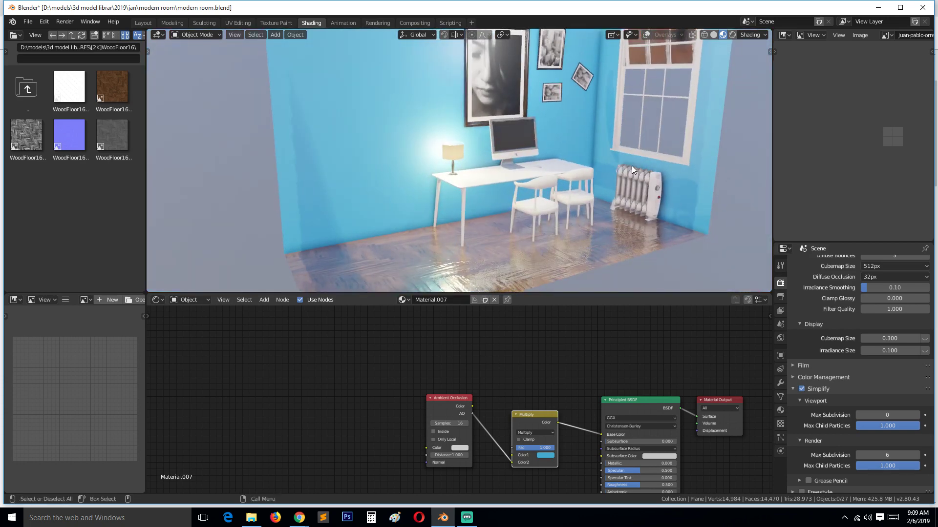
scroll(602, 154, down, 4)
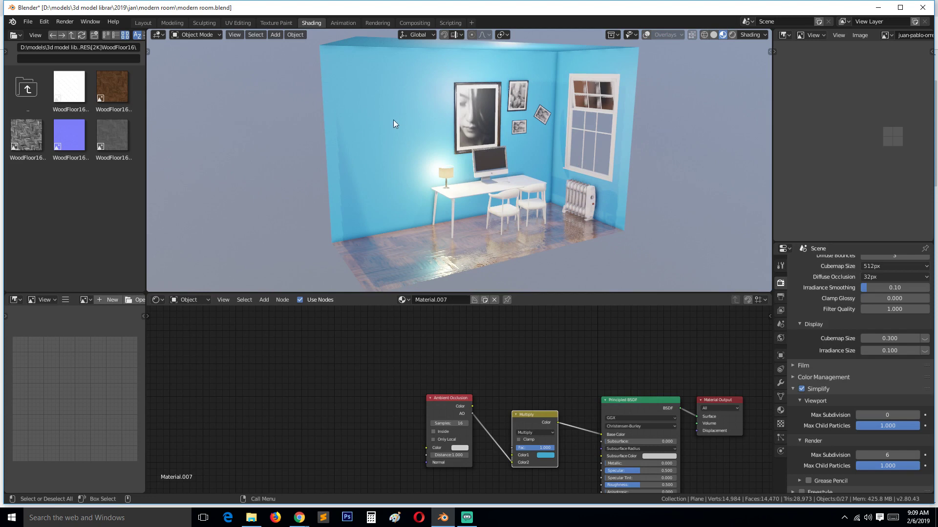
scroll(482, 166, up, 3)
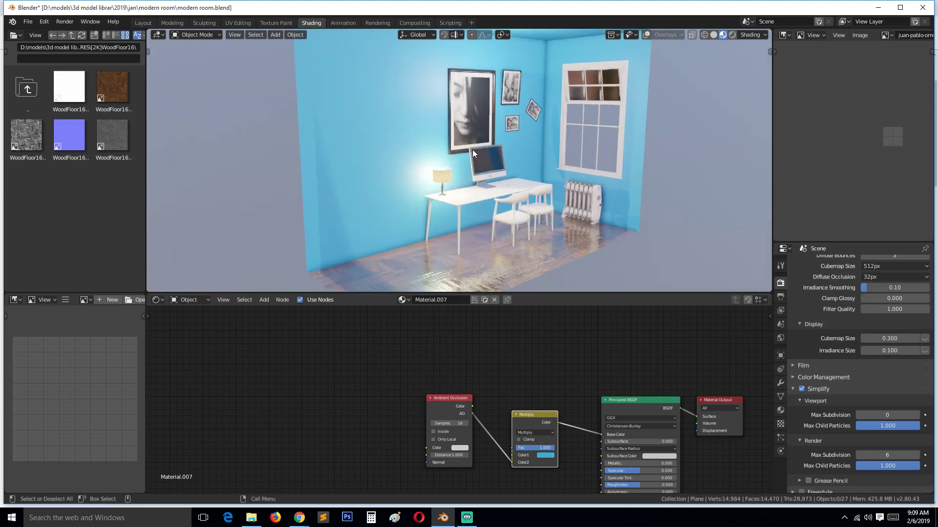
Turn off Backface Culling to view the closed outer walls, and re-enable it to look inside the room again.
click(749, 34)
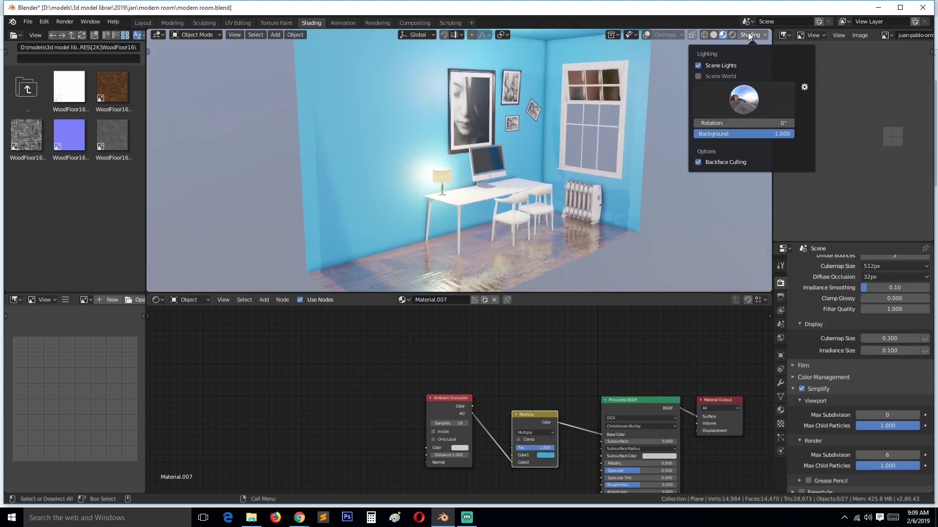
click(697, 161)
scroll(628, 172, down, 1)
middle_drag(627, 172, 494, 118)
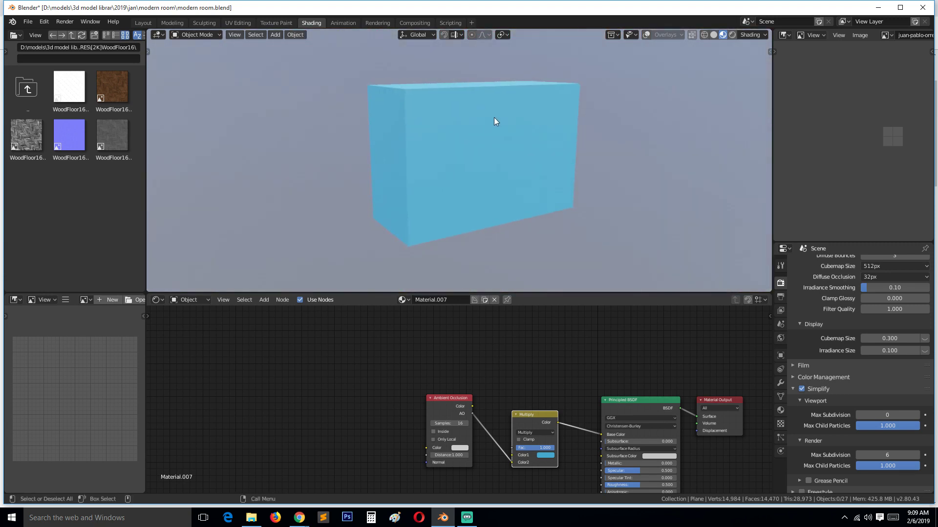
click(744, 37)
click(705, 160)
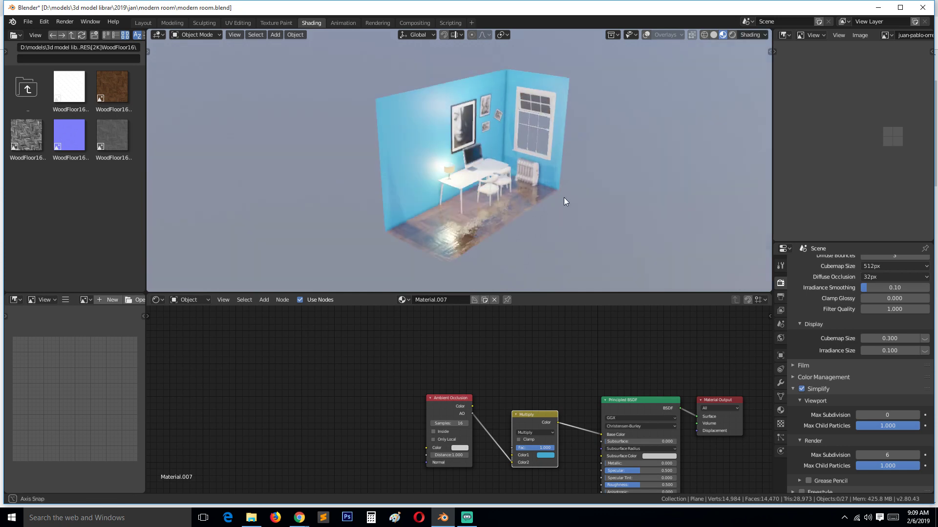
scroll(540, 188, up, 5)
scroll(539, 190, down, 6)
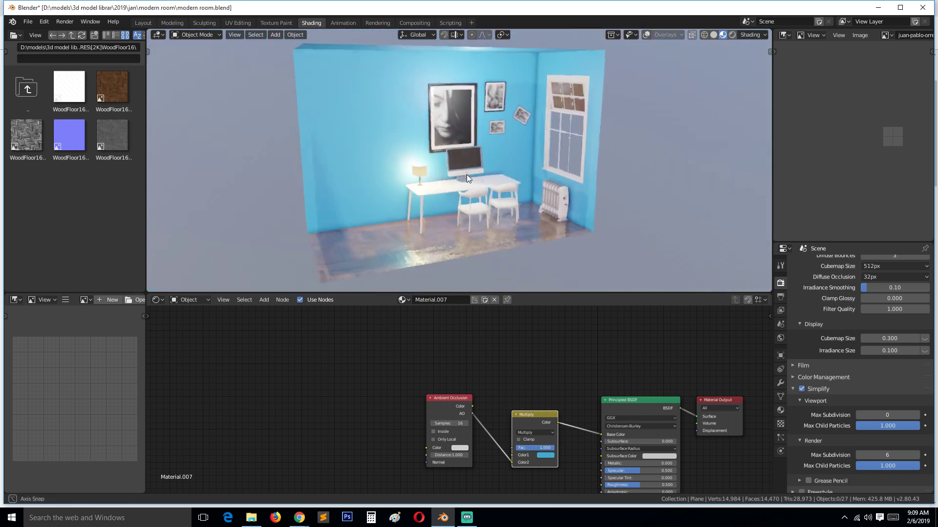
middle_drag(468, 174, 531, 184)
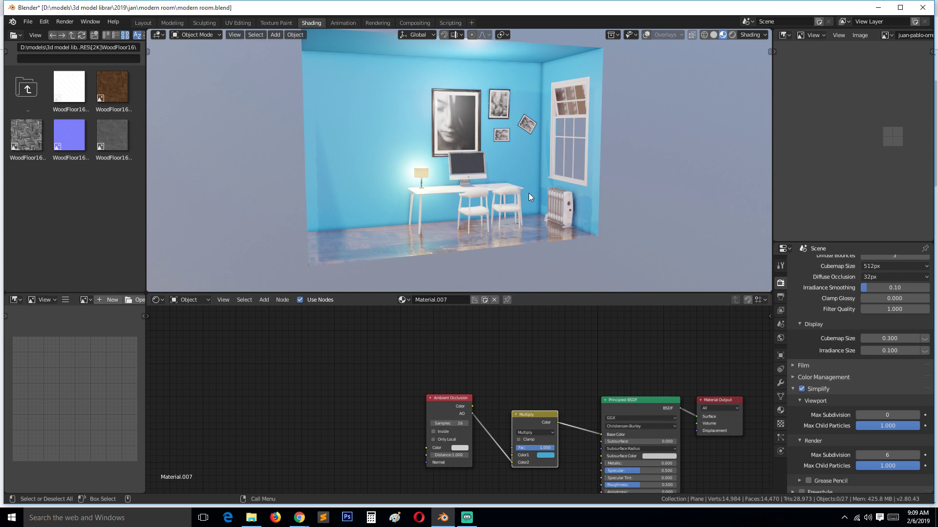
Open the recent file modern house 3.blend stored in the modern house 2 folder.
click(27, 22)
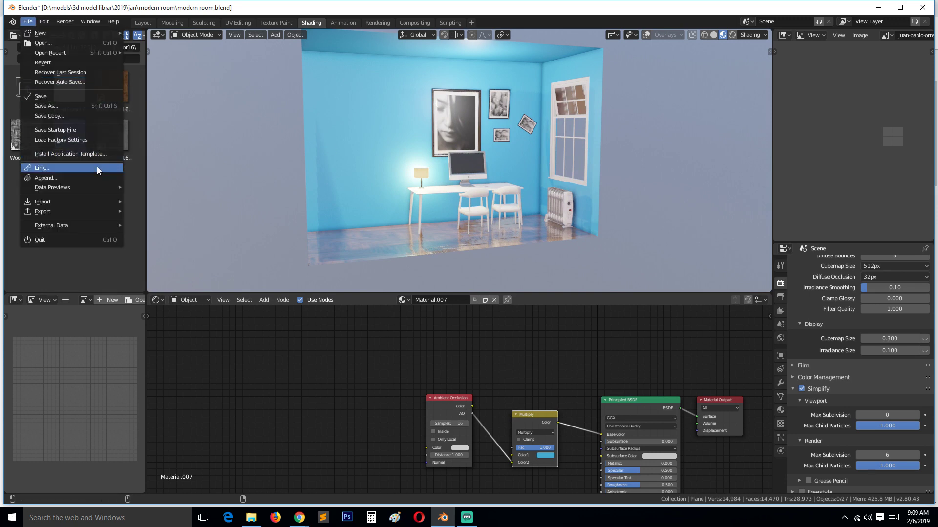
mouse_move(112, 54)
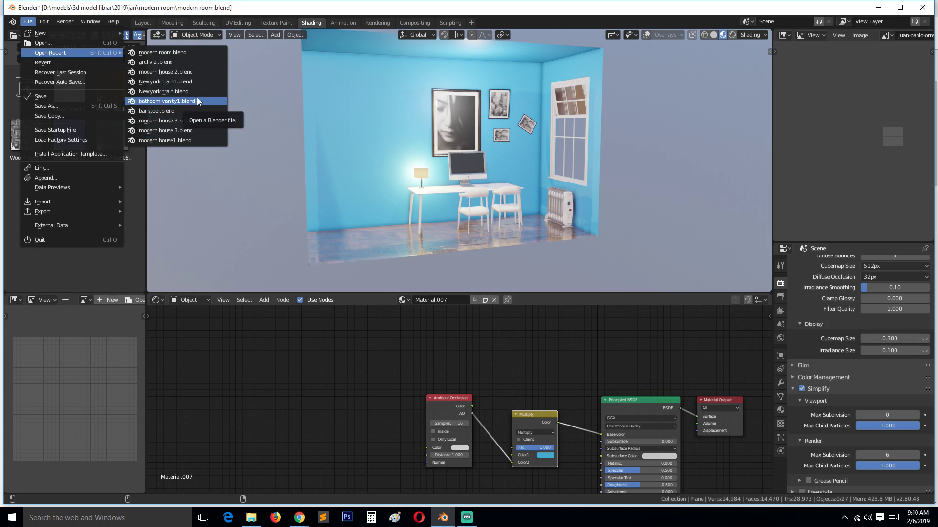
click(202, 130)
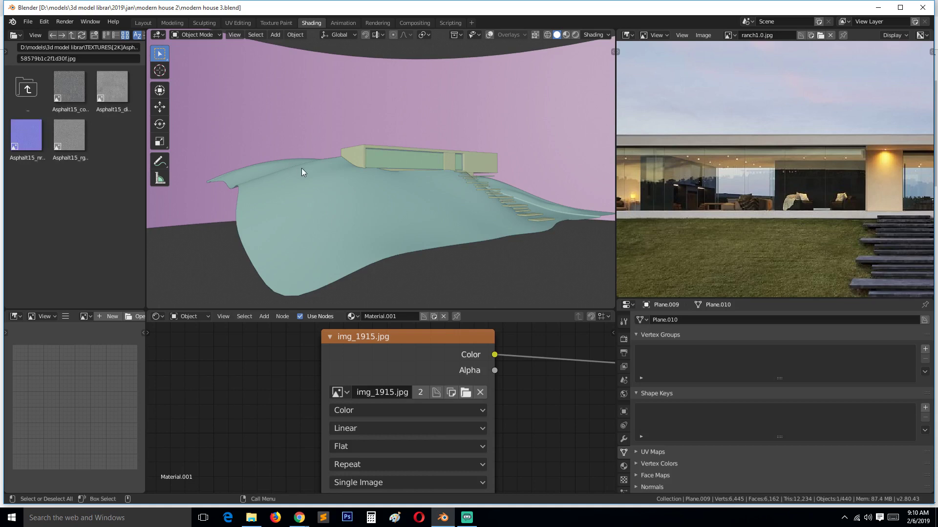
Show the whole ranch1.0.jpg reference photo and switch the house viewport to LookDev shading.
middle_drag(301, 171, 260, 190)
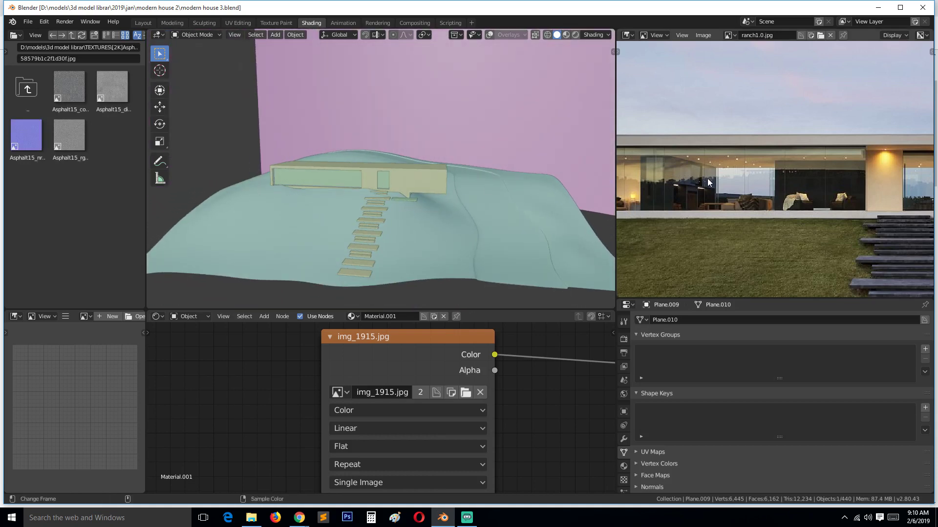
scroll(708, 178, down, 3)
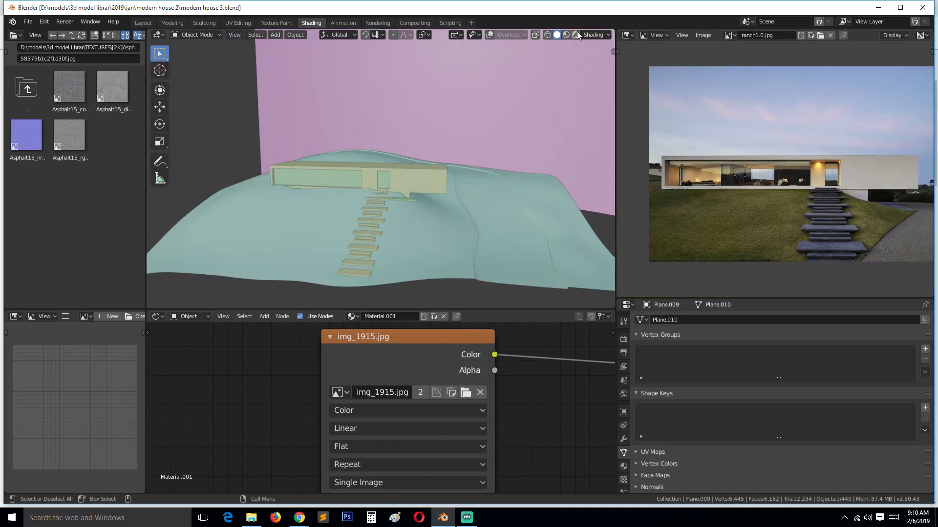
key(z)
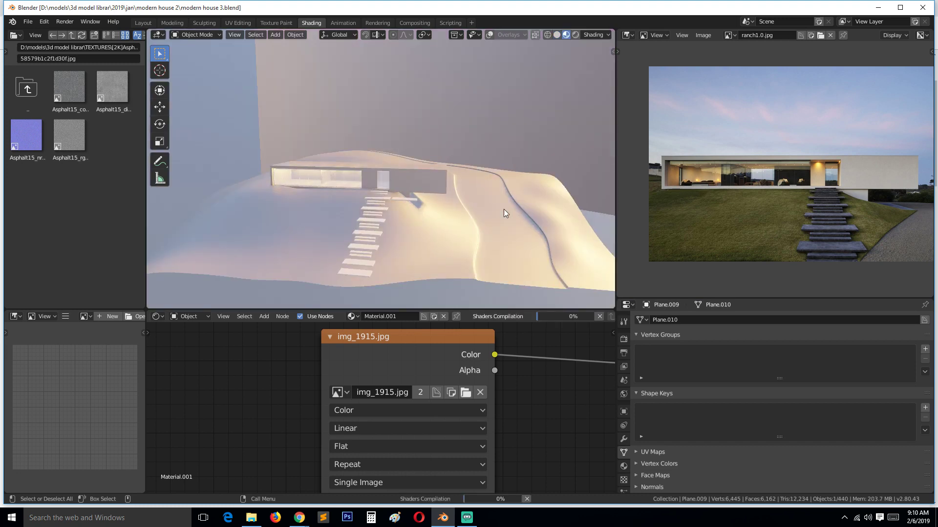
Examine the hillside house, its grass, steps, glazed interior and sunset backdrop against the reference photo.
scroll(503, 209, up, 1)
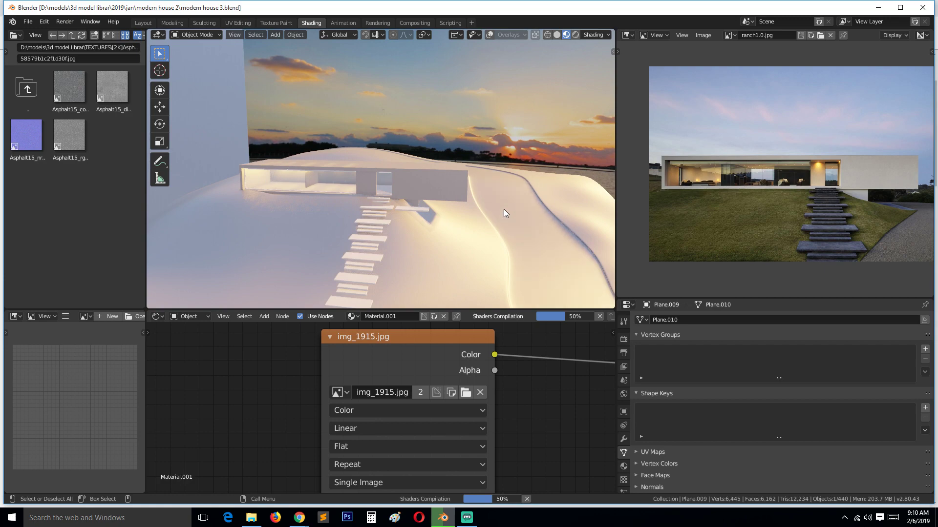
scroll(504, 209, up, 1)
shift+middle_drag(504, 210, 545, 188)
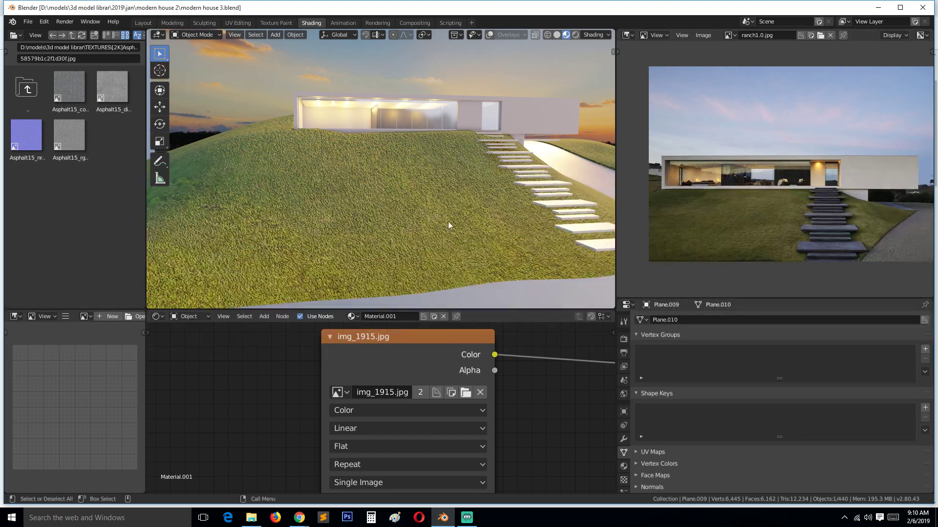
scroll(513, 217, up, 10)
middle_drag(500, 220, 407, 175)
scroll(438, 153, down, 8)
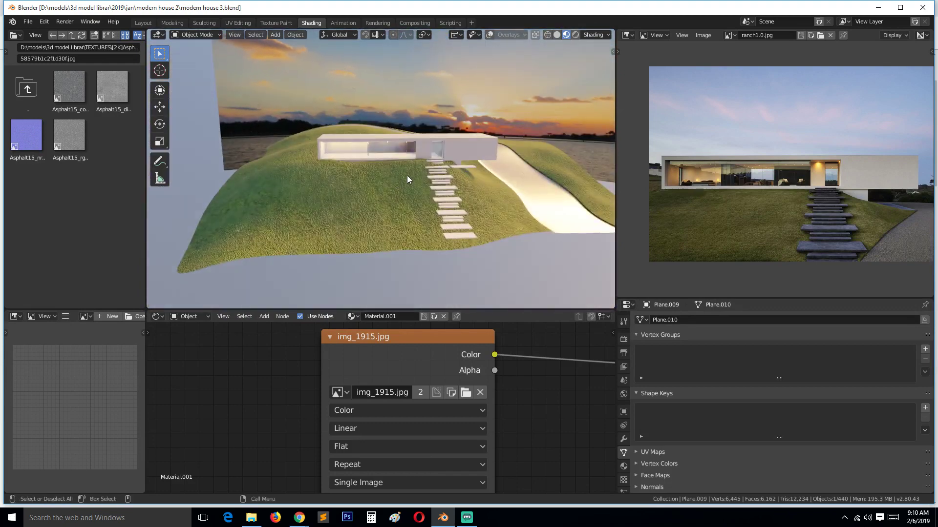
scroll(409, 173, down, 6)
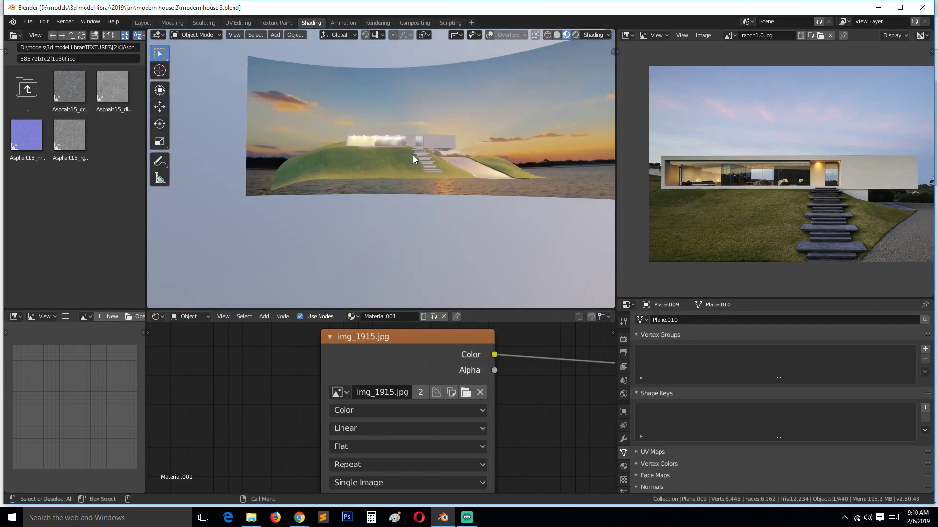
scroll(412, 156, up, 6)
middle_drag(413, 155, 411, 174)
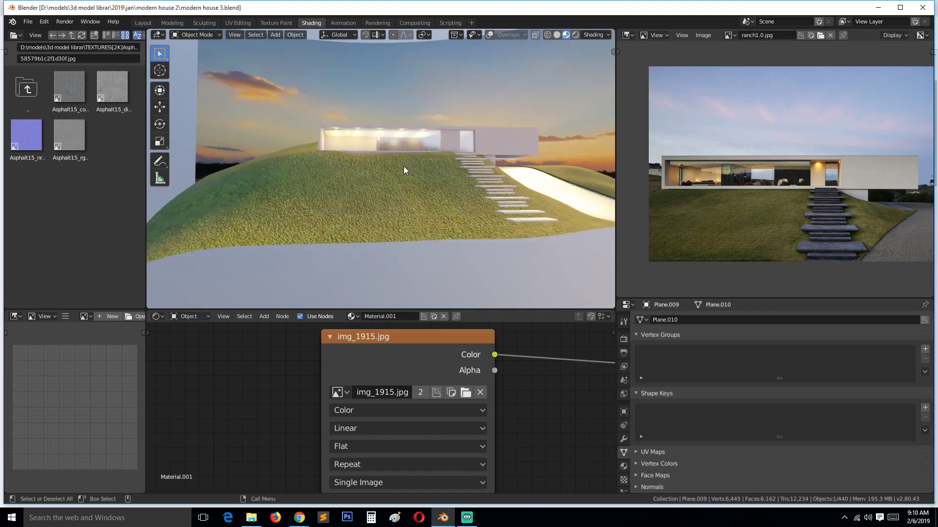
middle_drag(391, 168, 462, 145)
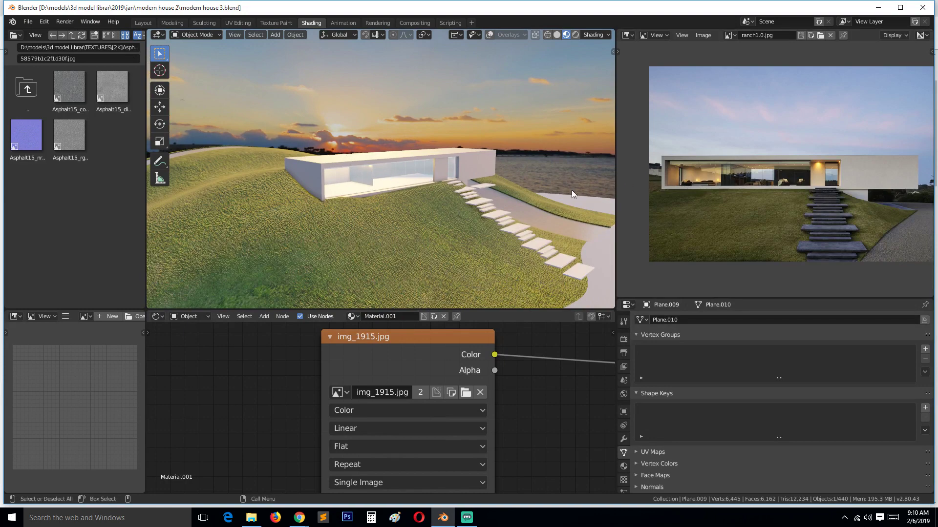
scroll(354, 190, up, 4)
middle_drag(354, 191, 409, 185)
middle_drag(517, 196, 637, 194)
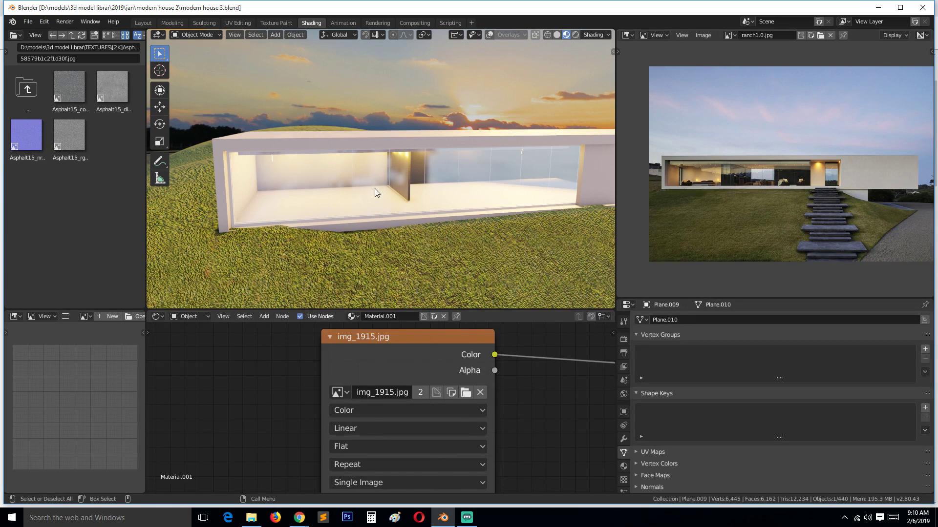
Open the recent file modern house 3.blend stored in the modern house 3 folder.
click(28, 22)
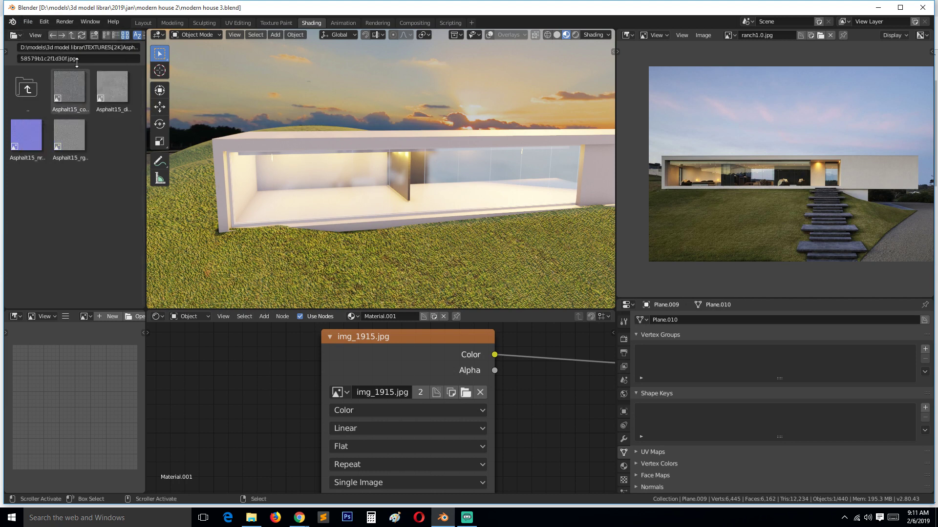
click(27, 22)
mouse_move(95, 54)
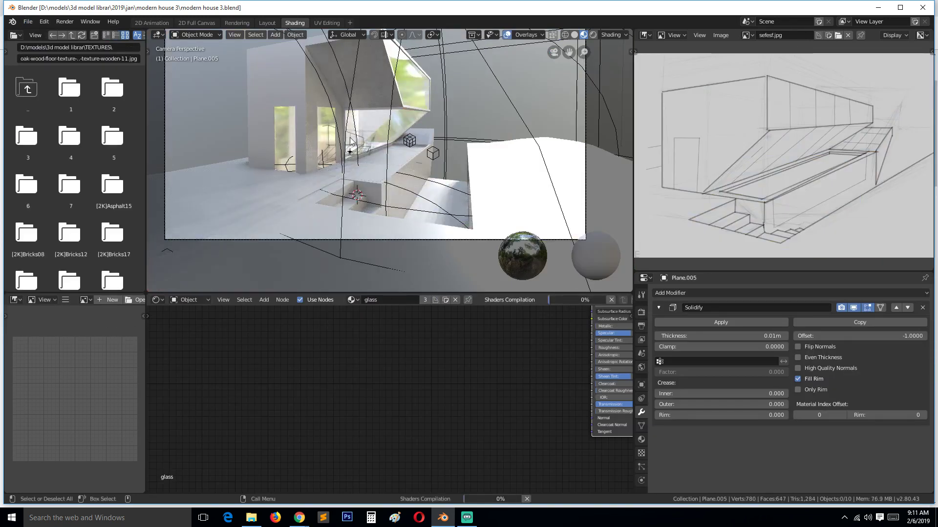
scroll(350, 142, up, 1)
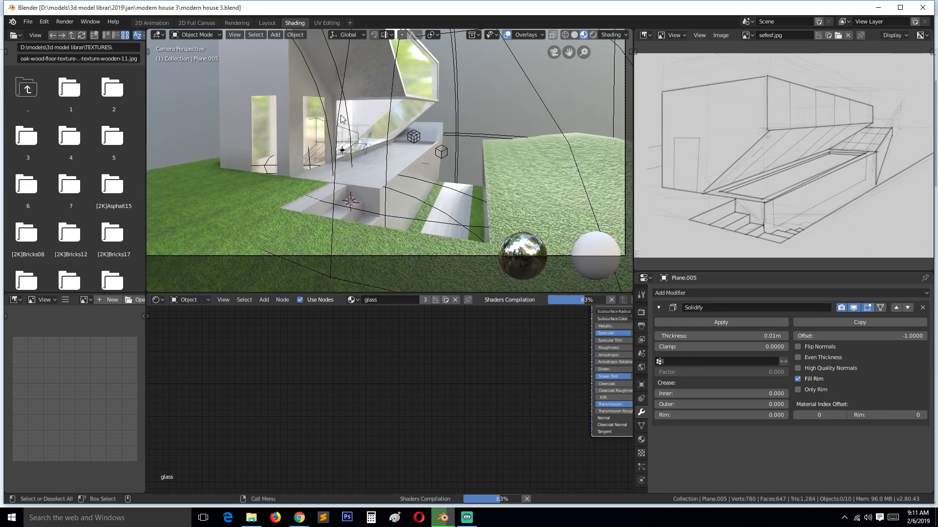
View the textured concrete house in camera view, switch to the 2D Animation workspace and look over the untextured model.
scroll(355, 125, down, 1)
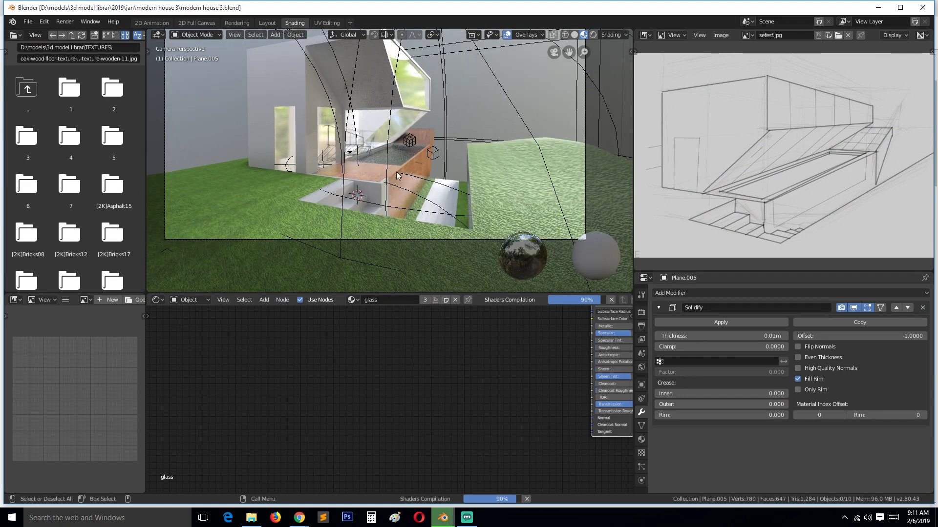
scroll(397, 171, down, 2)
scroll(397, 136, up, 4)
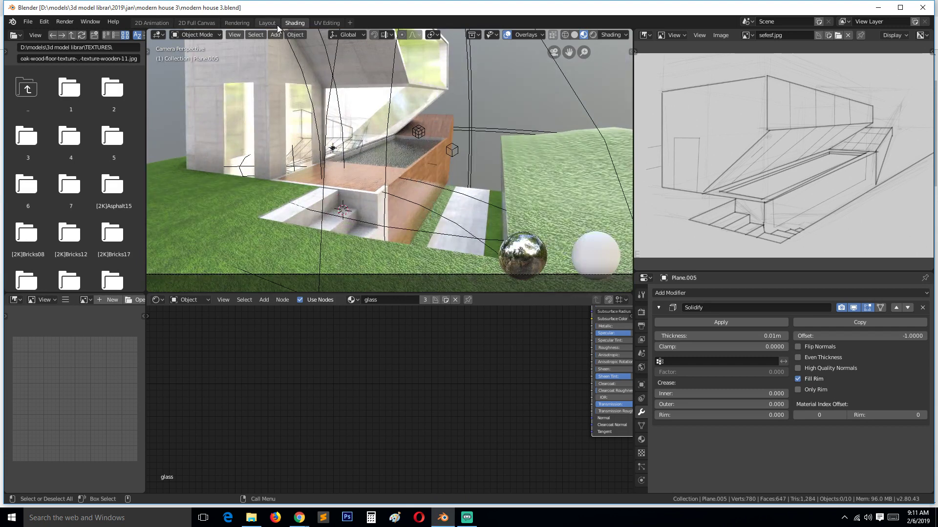
click(154, 22)
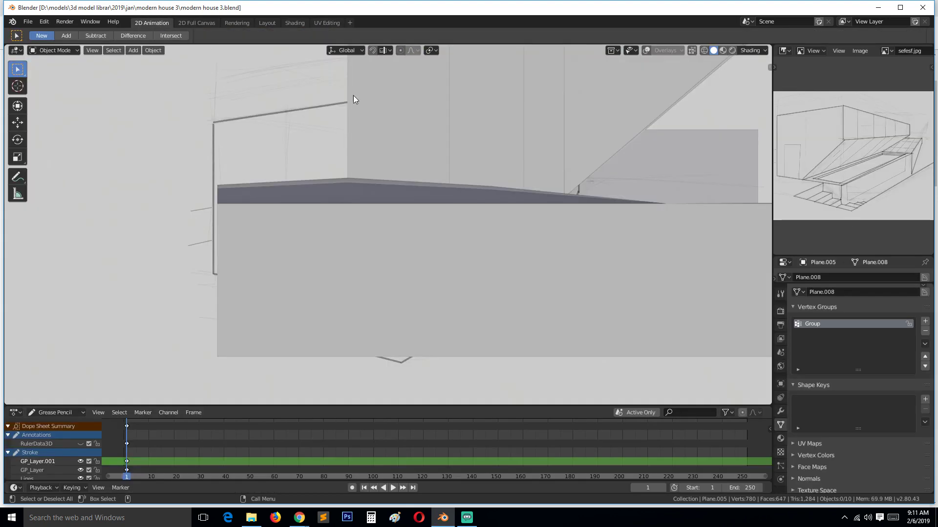
scroll(354, 98, down, 4)
mouse_move(353, 100)
middle_down()
mouse_move(328, 120)
mouse_move(536, 121)
middle_up()
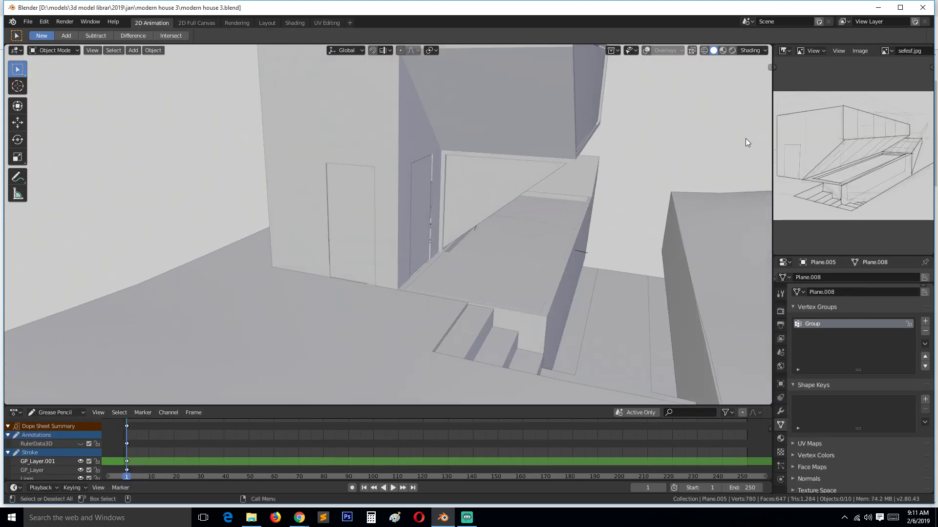
Hide the house body, the window glass panels and the surrounding terrain to expose the grease pencil sketch.
scroll(746, 139, down, 3)
click(398, 128)
key(Delete)
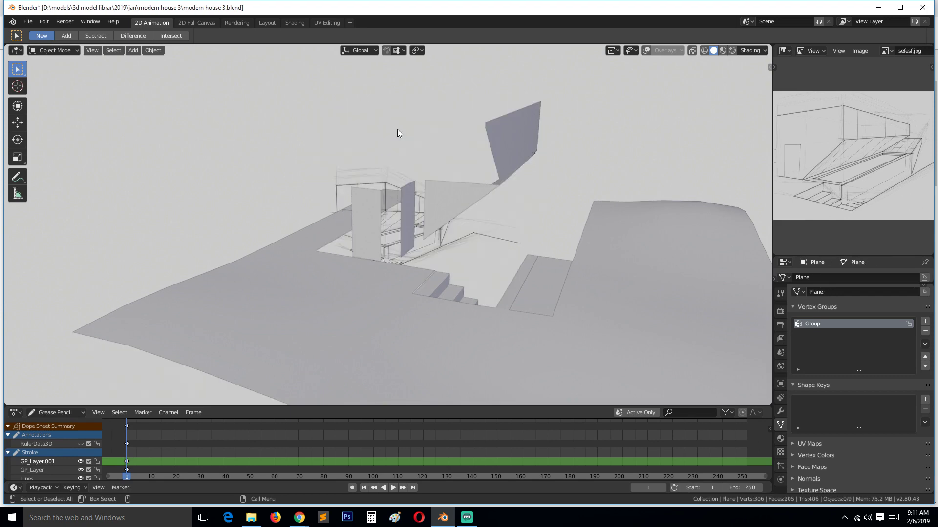
click(509, 171)
key(h)
click(367, 289)
key(h)
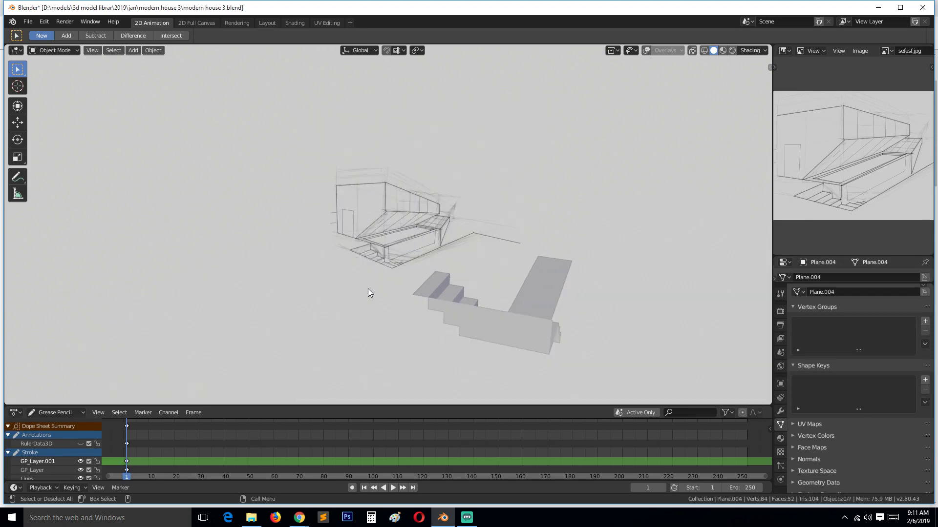
Show the grease pencil perspective sketch of the house up close in the front view.
middle_drag(403, 230, 438, 186)
key(KP_1)
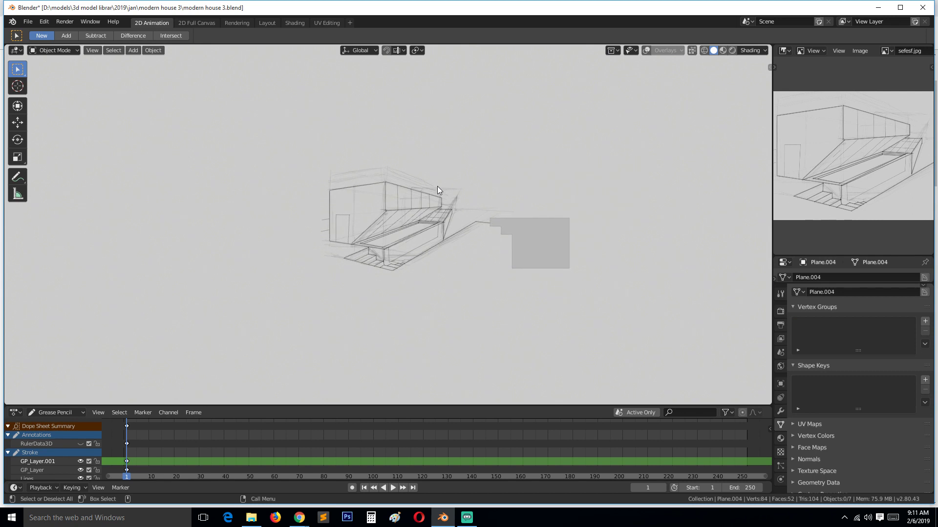
scroll(435, 188, up, 4)
scroll(435, 195, up, 1)
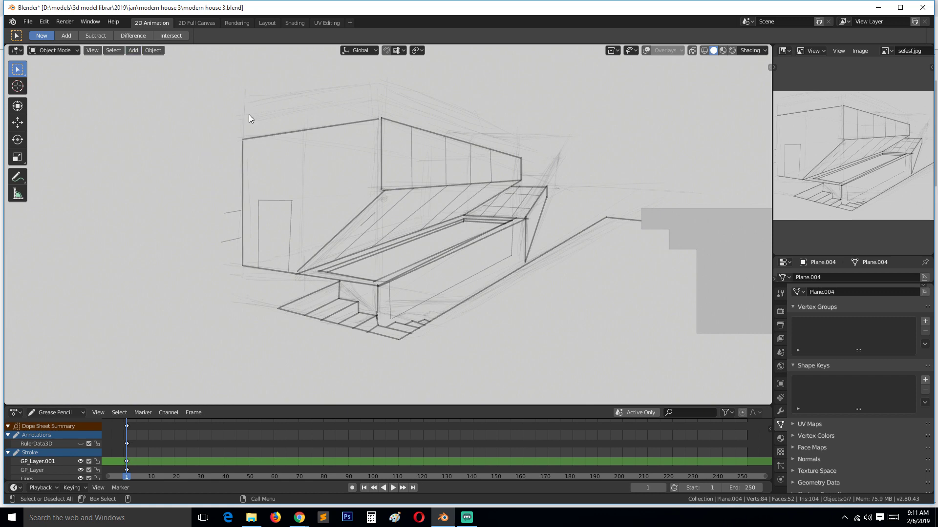
Open the recent file archviz .blend.
click(28, 22)
mouse_move(65, 52)
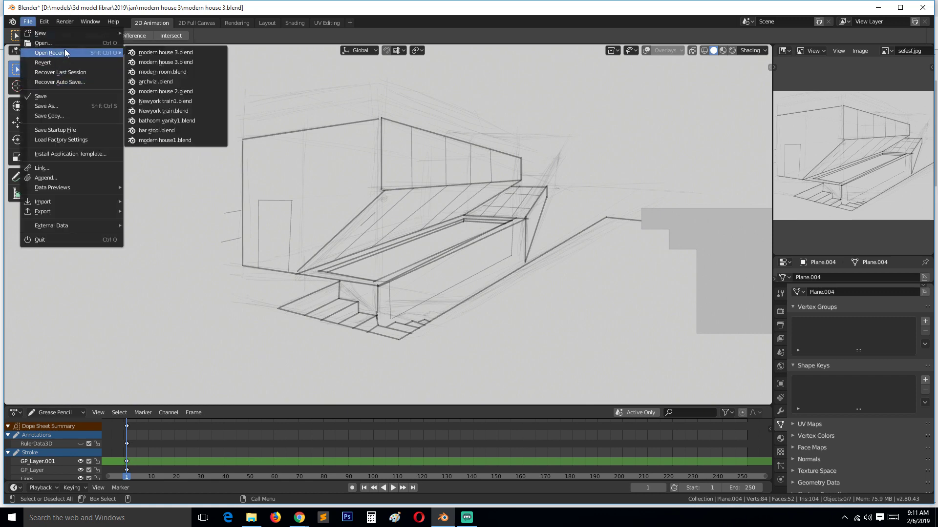
click(154, 81)
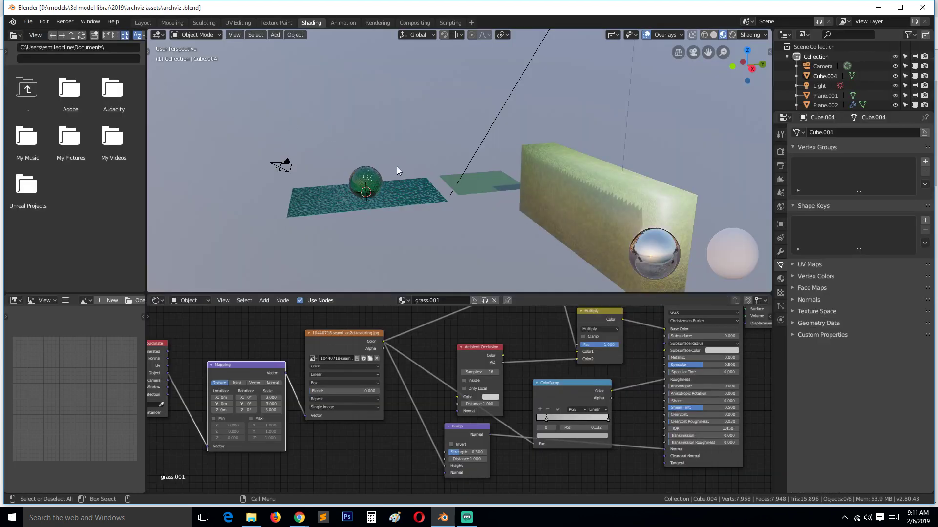
Examine the water material on the sphere and the flat plane from close up and from several angles.
middle_drag(348, 126, 436, 140)
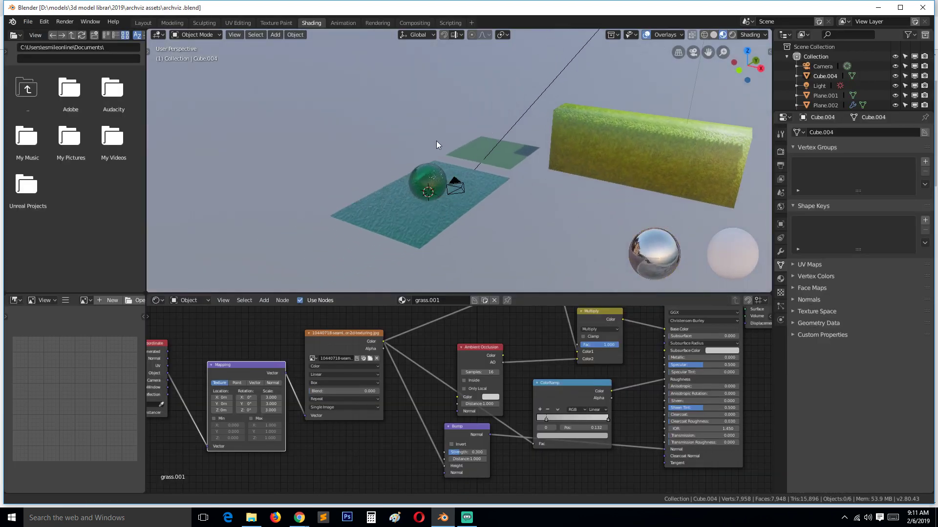
scroll(436, 140, up, 5)
scroll(433, 141, down, 6)
scroll(433, 140, up, 4)
middle_drag(396, 202, 338, 210)
right_click(372, 204)
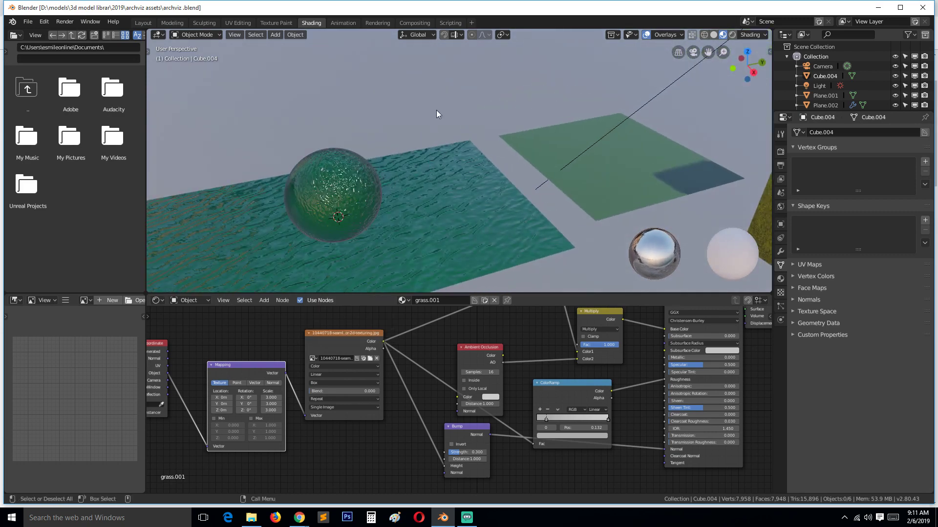
middle_drag(437, 110, 509, 89)
scroll(509, 116, up, 6)
scroll(509, 118, down, 6)
middle_drag(502, 123, 403, 155)
scroll(481, 160, down, 3)
Select the square grass plane and inspect its grass strands and material nodes.
click(593, 178)
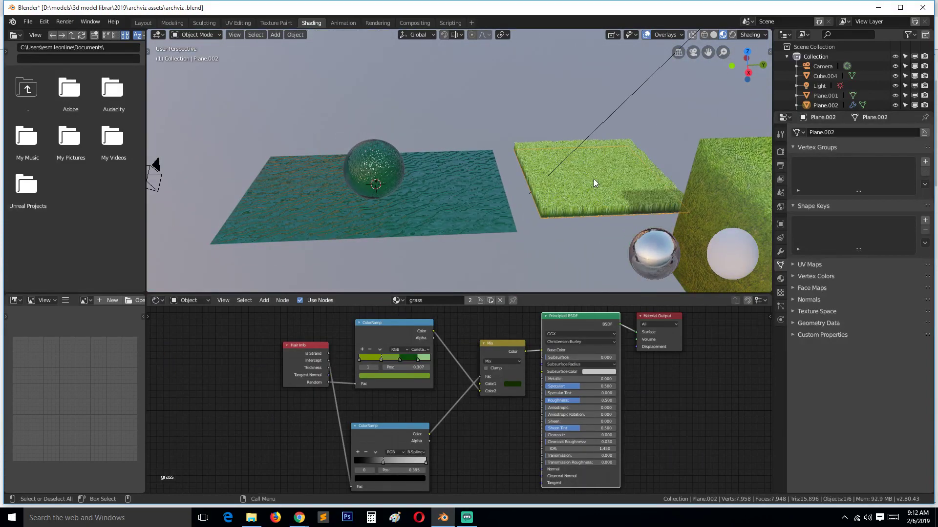
scroll(593, 179, up, 5)
shift+middle_drag(593, 179, 371, 169)
key(alt+a)
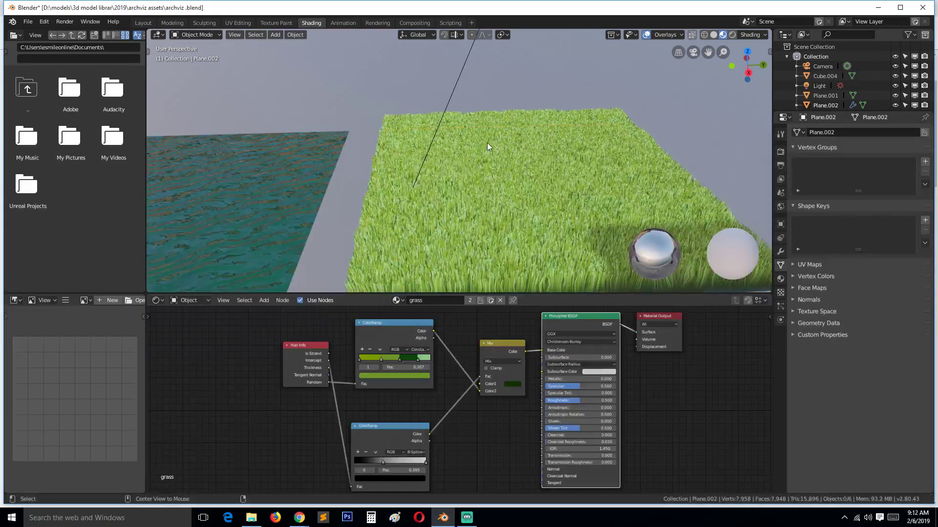
mouse_move(487, 142)
middle_down()
mouse_move(532, 117)
mouse_move(459, 186)
mouse_move(510, 157)
mouse_move(504, 145)
middle_up()
scroll(531, 130, up, 5)
scroll(460, 184, down, 6)
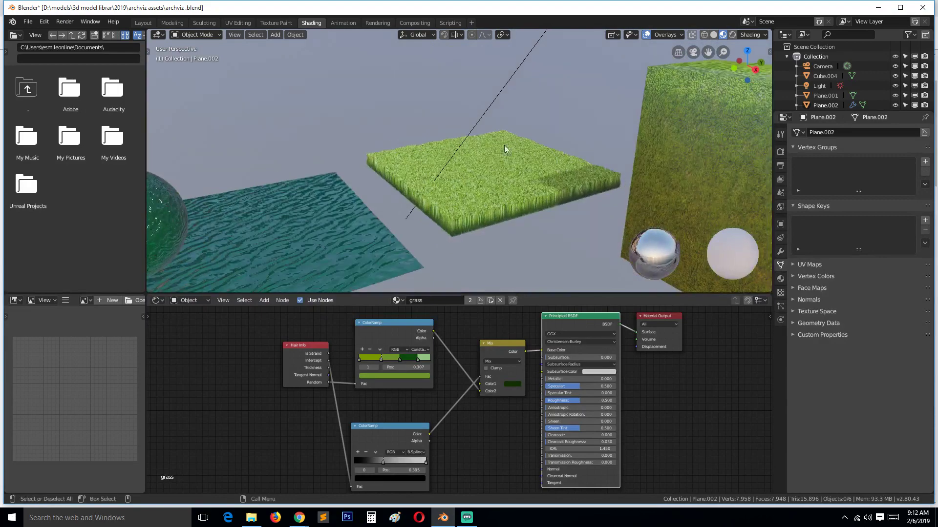
Select the long hedge block, inspect its grass.001 material from several angles and clear the selection.
scroll(360, 154, down, 4)
middle_drag(366, 196, 389, 192)
click(641, 169)
scroll(641, 169, down, 6)
middle_drag(642, 169, 615, 183)
scroll(589, 195, up, 3)
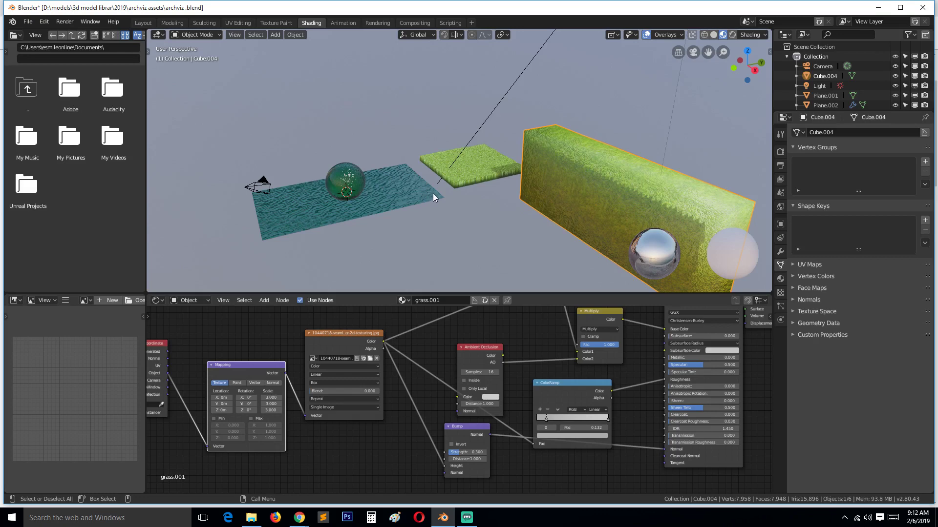
right_click(455, 158)
middle_drag(560, 119, 501, 104)
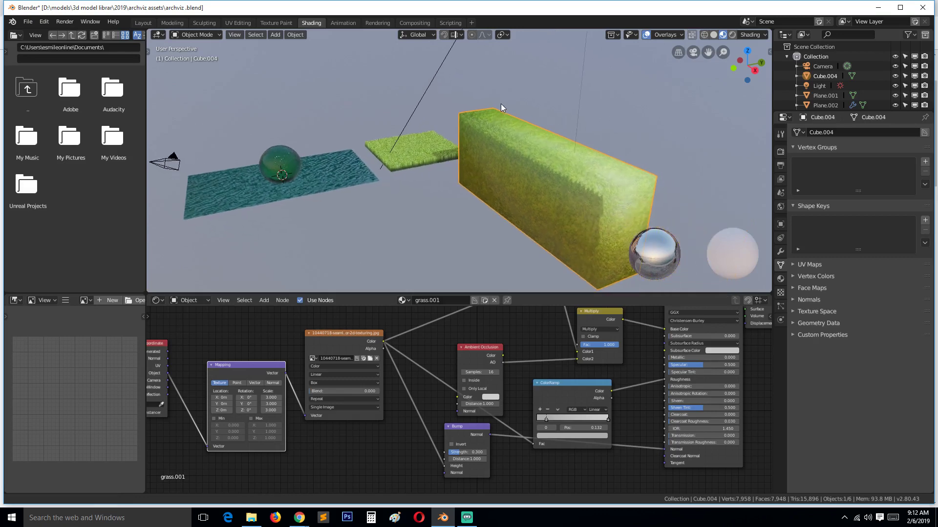
click(536, 90)
mouse_move(447, 150)
middle_down()
mouse_move(483, 130)
mouse_move(440, 160)
middle_up()
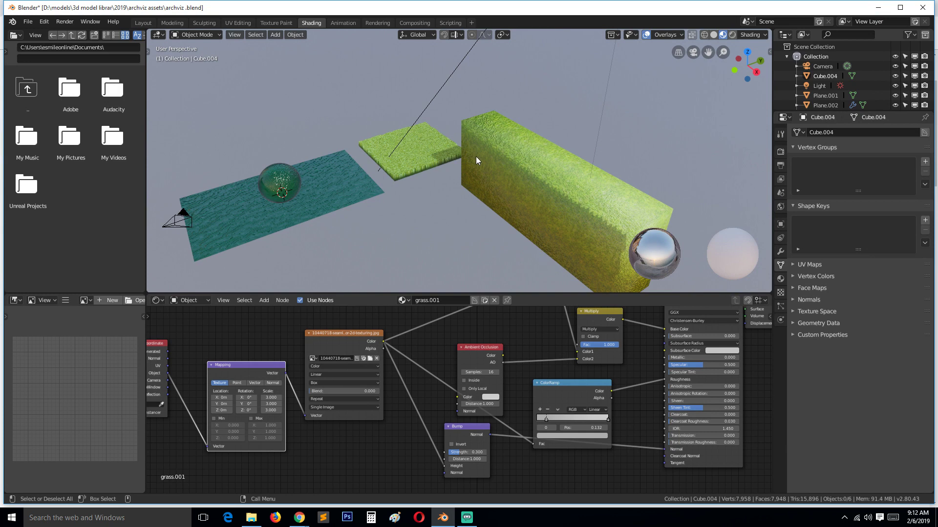
Select the sphere and inspect its water texture material nodes and surface ripples up close.
click(285, 173)
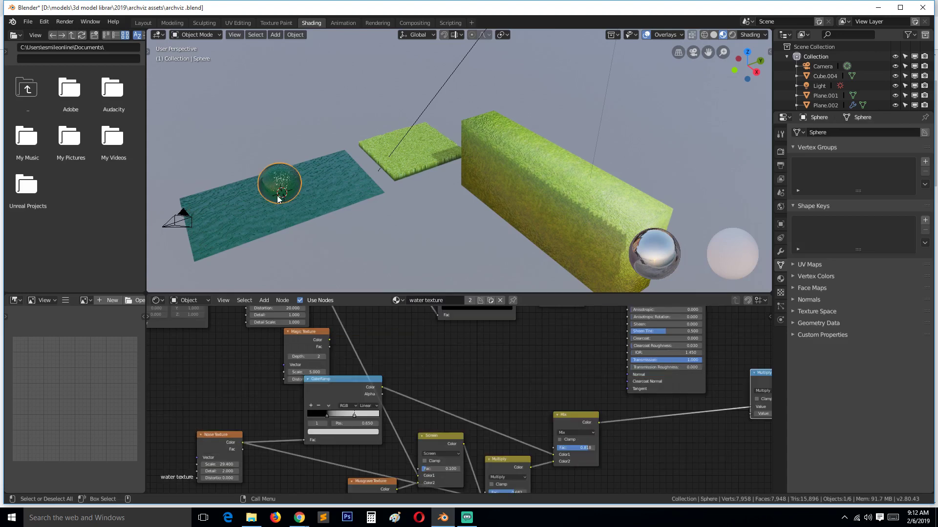
middle_drag(268, 208, 305, 192)
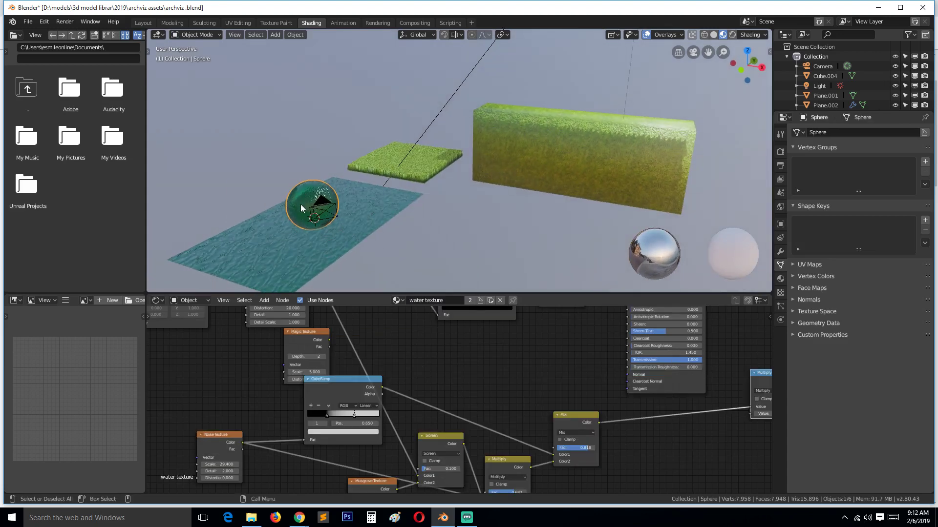
right_click(300, 205)
middle_drag(362, 171, 444, 155)
scroll(412, 188, up, 5)
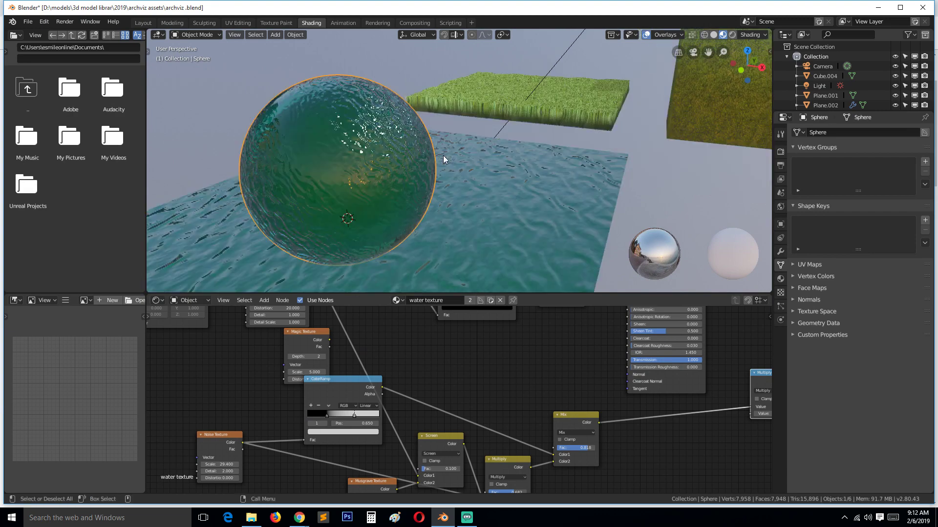
scroll(379, 177, down, 3)
middle_drag(379, 176, 362, 218)
Select the water plane beneath the sphere, view it among the other assets and clear the selection.
click(360, 230)
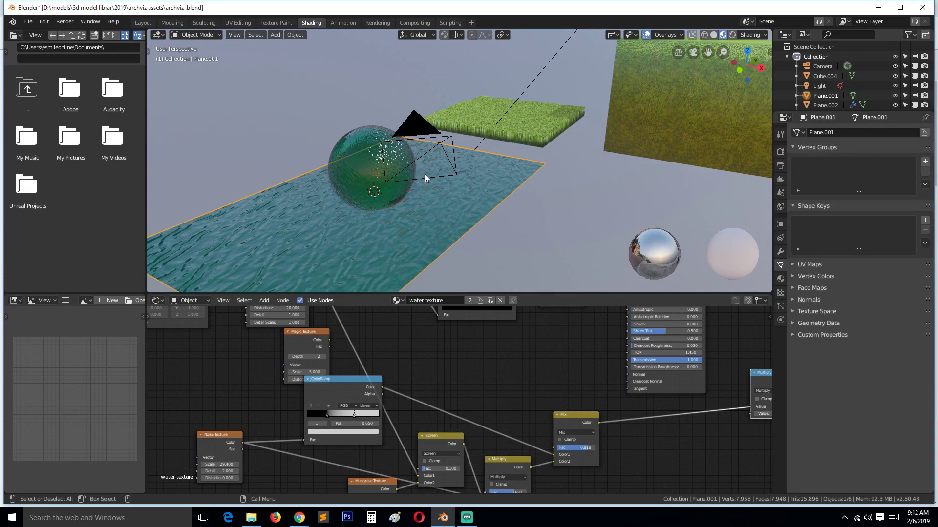
middle_drag(443, 196, 385, 141)
middle_drag(423, 218, 446, 151)
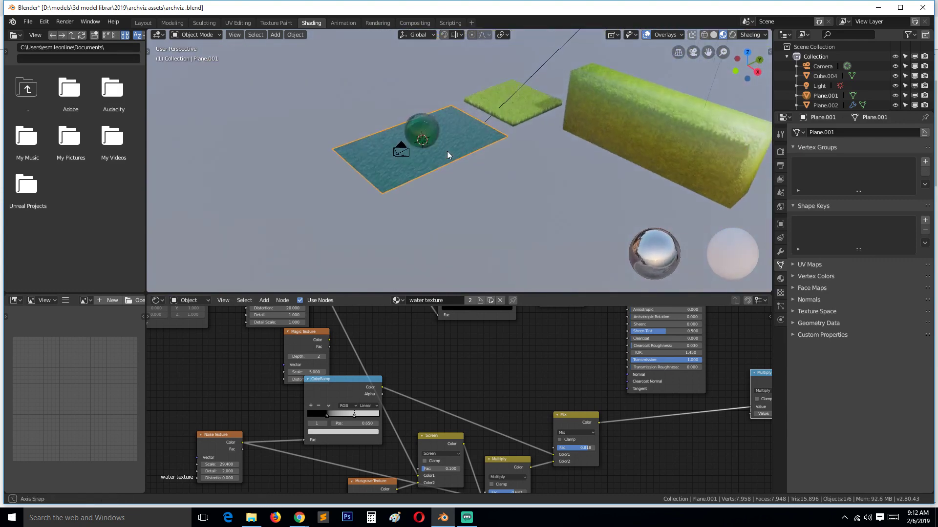
right_click(447, 151)
click(265, 127)
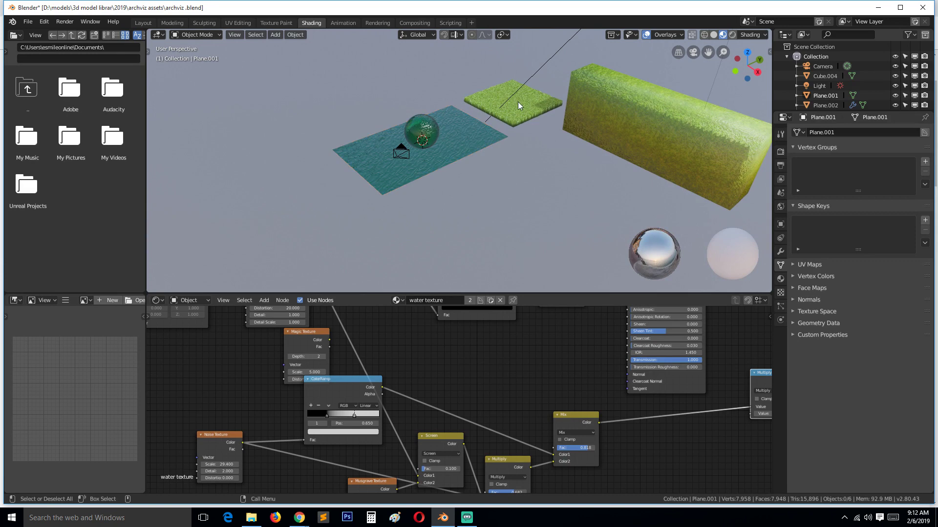
Open modern house 3.blend from the 2019\feb\modern house 2 folder through the file browser.
click(28, 21)
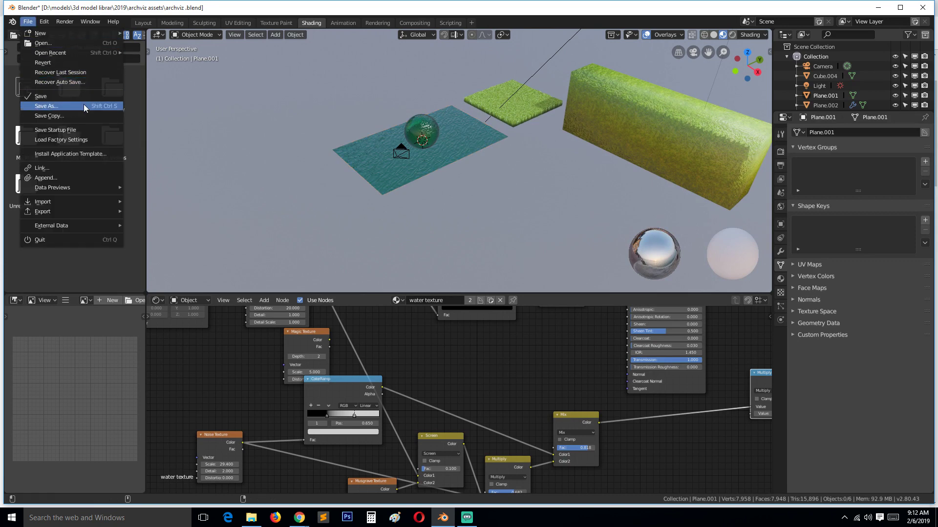
mouse_move(62, 49)
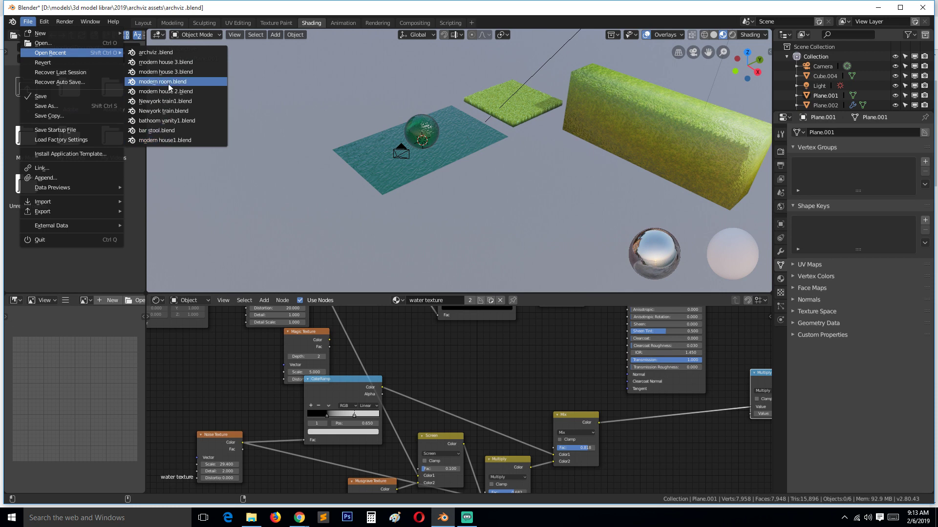
click(74, 42)
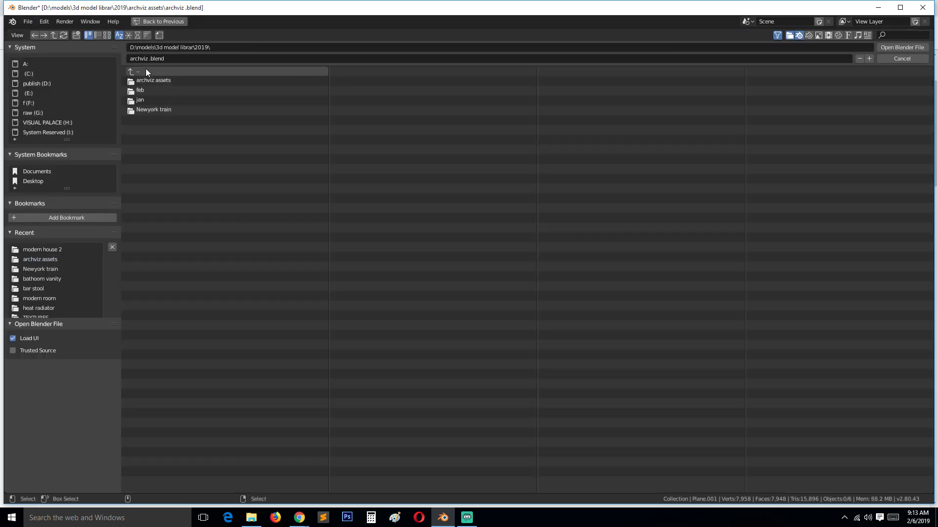
click(162, 90)
click(162, 91)
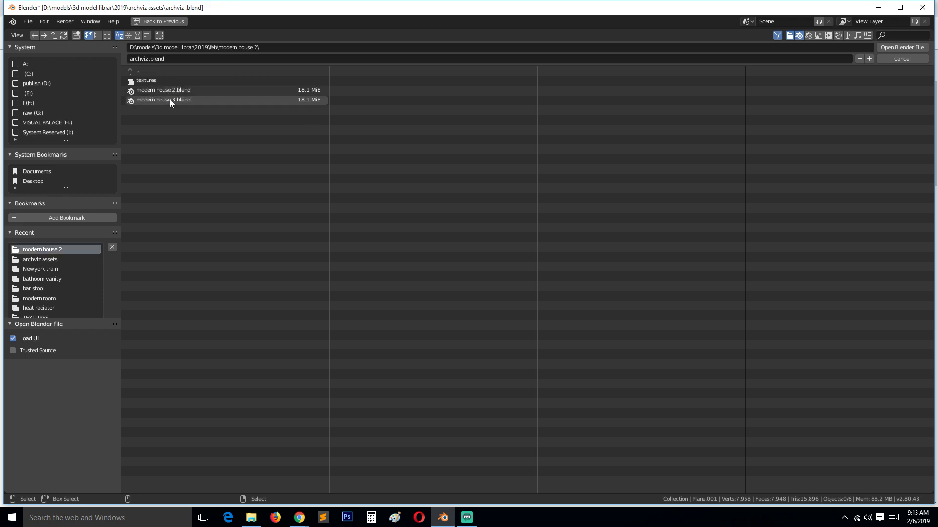
click(169, 100)
double_click(169, 100)
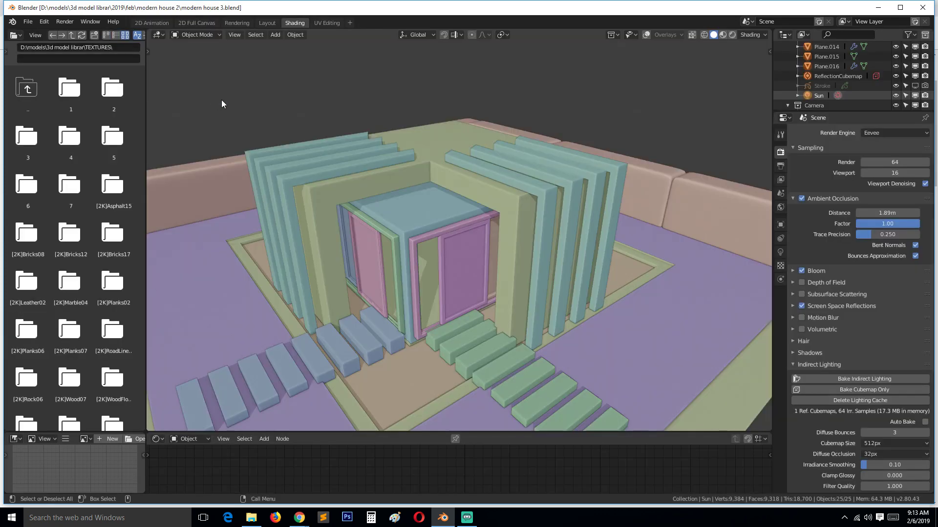
Switch the viewport to LookDev shading and view the slatted house, pool and hedges from above and at eye level.
middle_drag(280, 100, 295, 81)
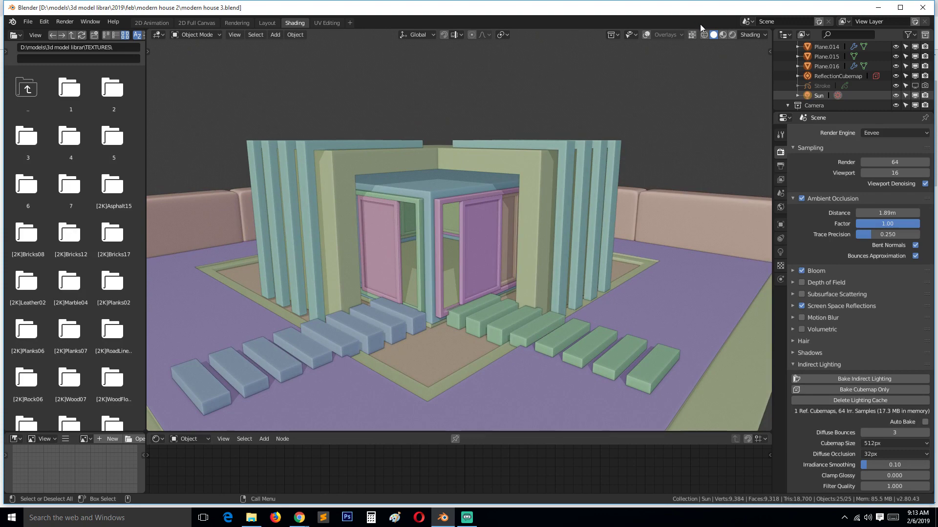
click(722, 35)
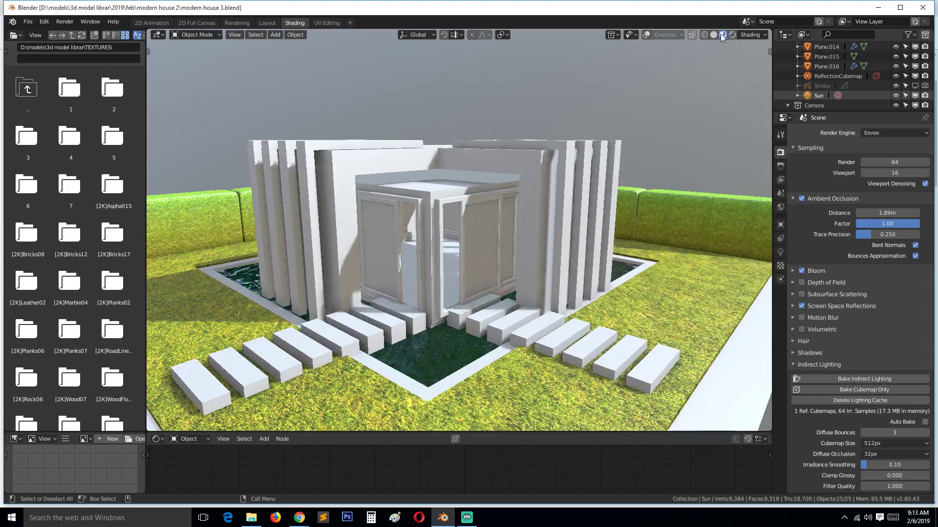
middle_drag(514, 330, 484, 343)
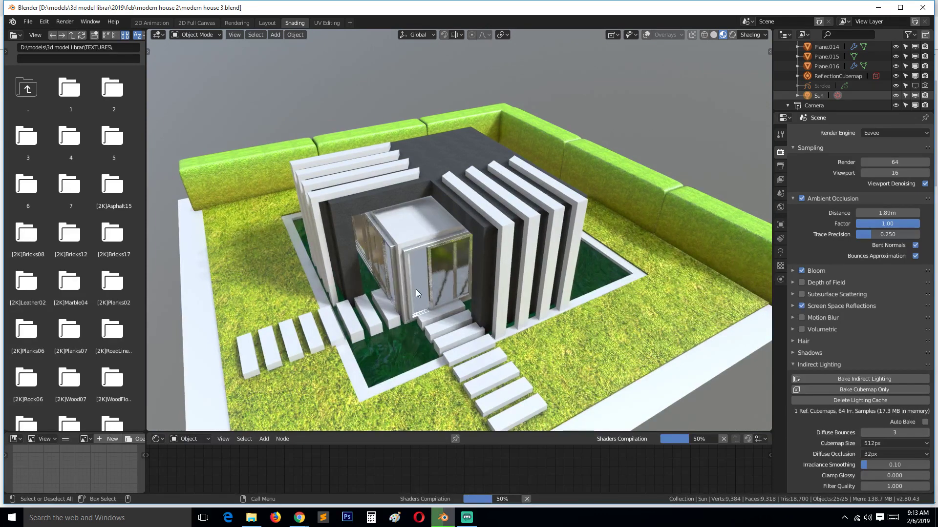
middle_drag(415, 289, 430, 236)
Select the lawn plane in front of the house and put it in Edit Mode.
click(495, 299)
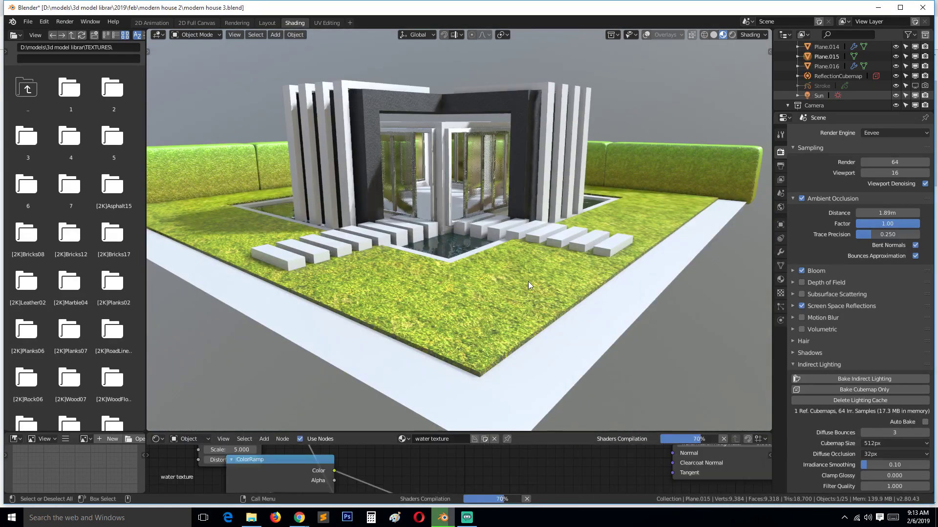
key(Tab)
key(Tab)
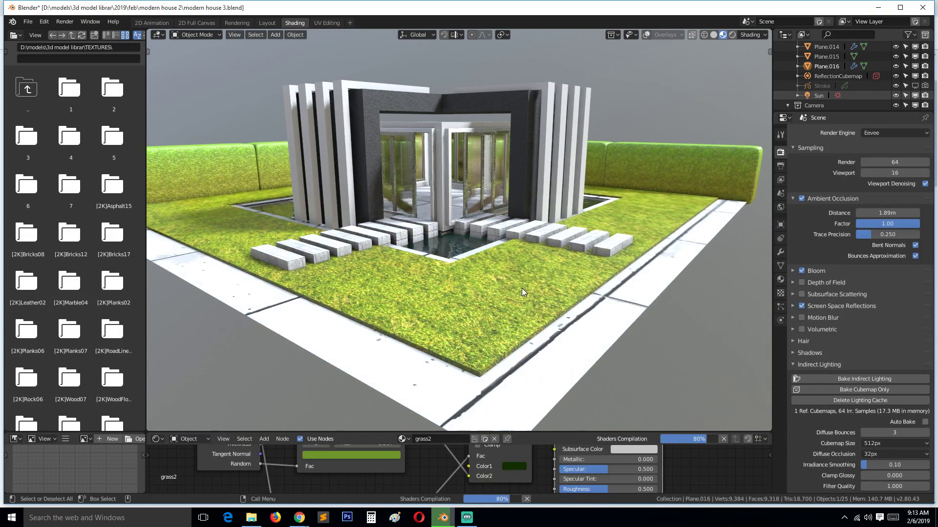
click(515, 295)
key(Tab)
middle_drag(515, 295, 462, 306)
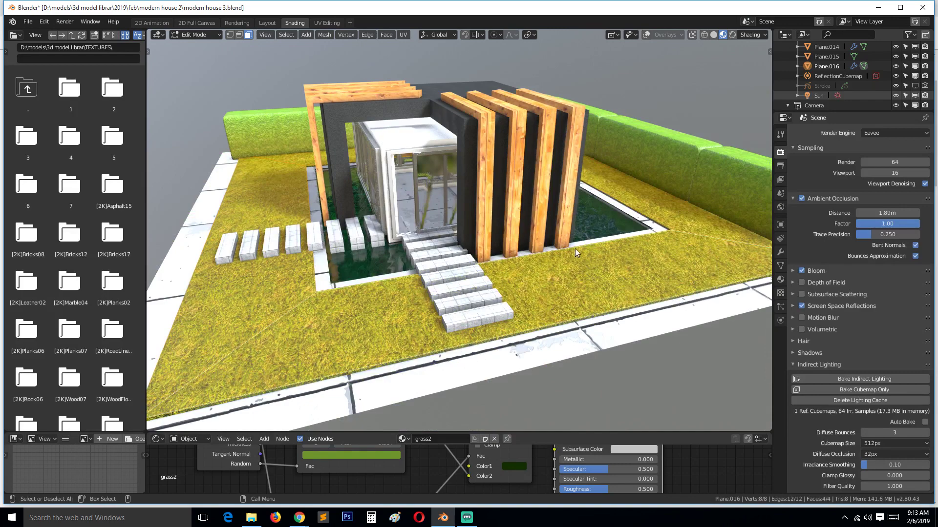
Return the lawn plane to Object Mode and inspect the grass and house up close and from a distance.
key(Tab)
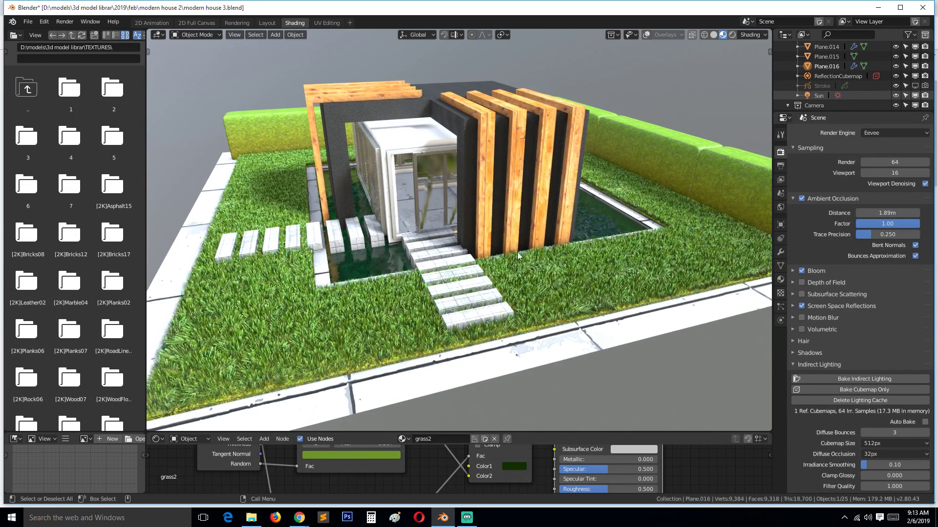
middle_drag(521, 248, 545, 237)
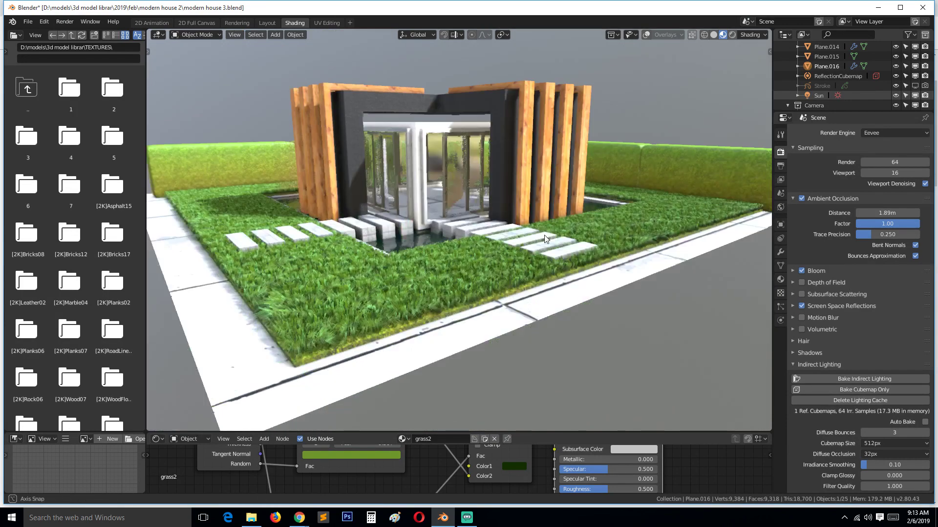
scroll(561, 245, up, 6)
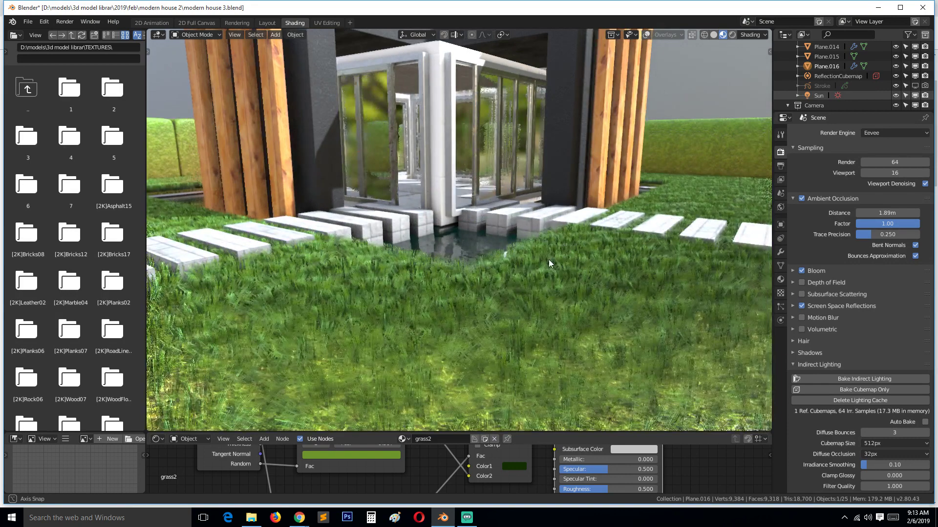
middle_drag(549, 259, 218, 189)
scroll(271, 193, down, 5)
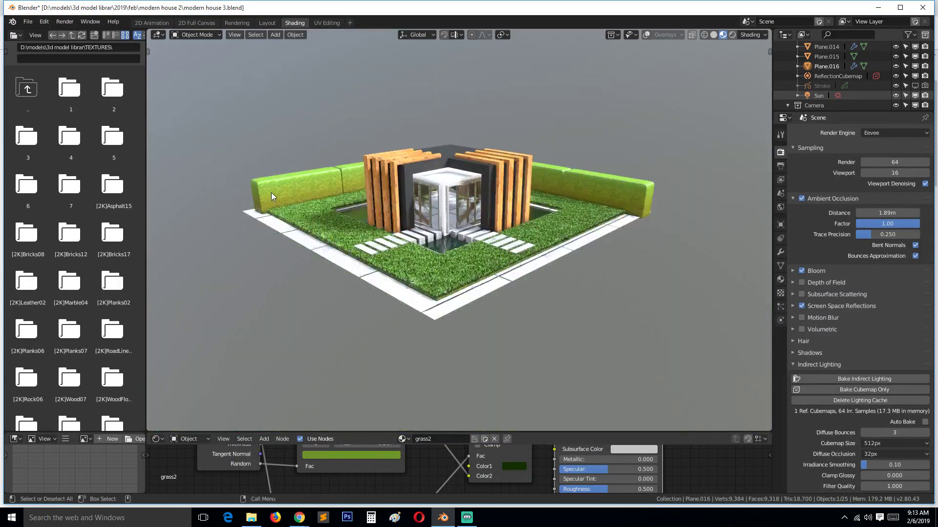
Switch the viewport to Rendered shading and inspect the house, pool and stepping stones up close and from the side.
click(732, 34)
scroll(658, 101, up, 6)
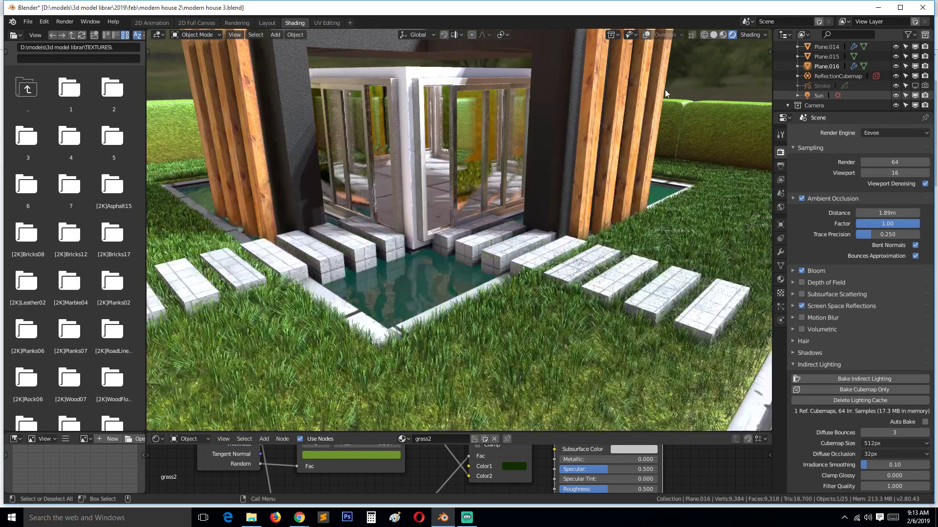
scroll(667, 82, down, 6)
right_click(664, 80)
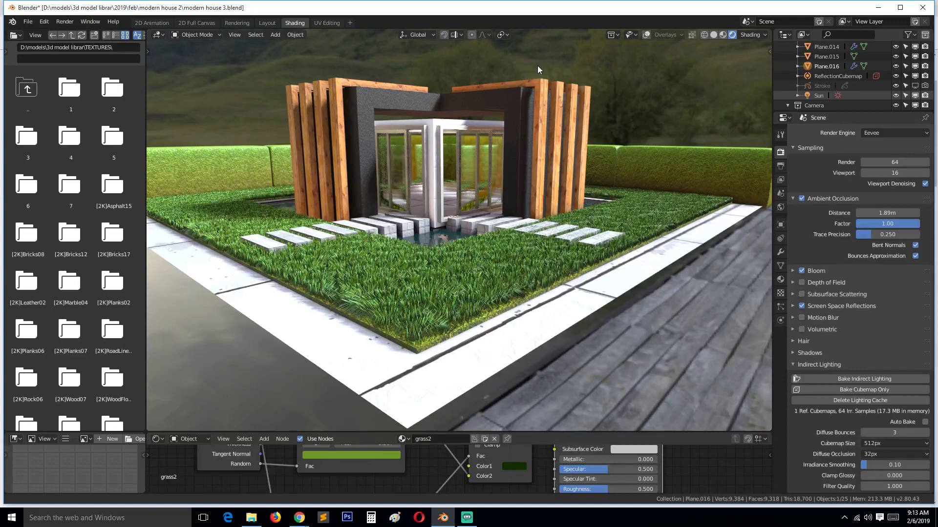
scroll(551, 119, up, 5)
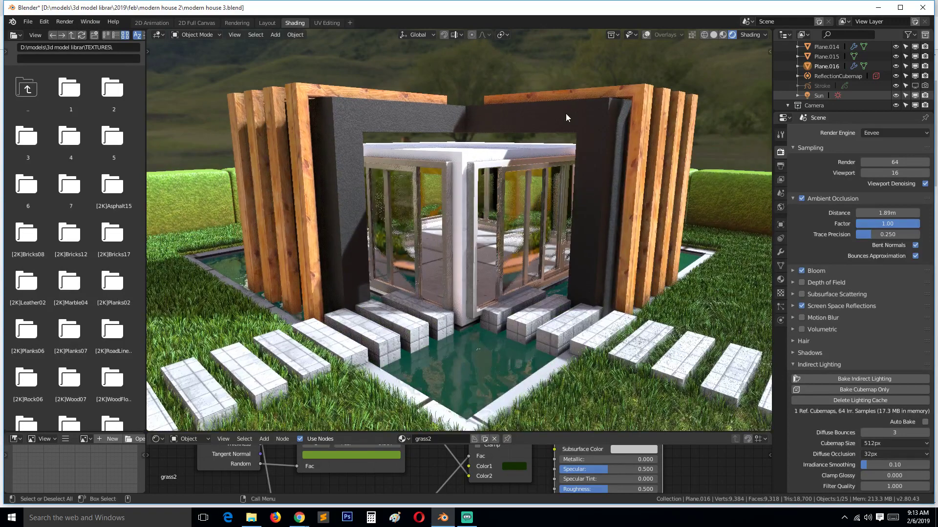
mouse_move(566, 114)
middle_down()
mouse_move(542, 99)
mouse_move(562, 106)
middle_up()
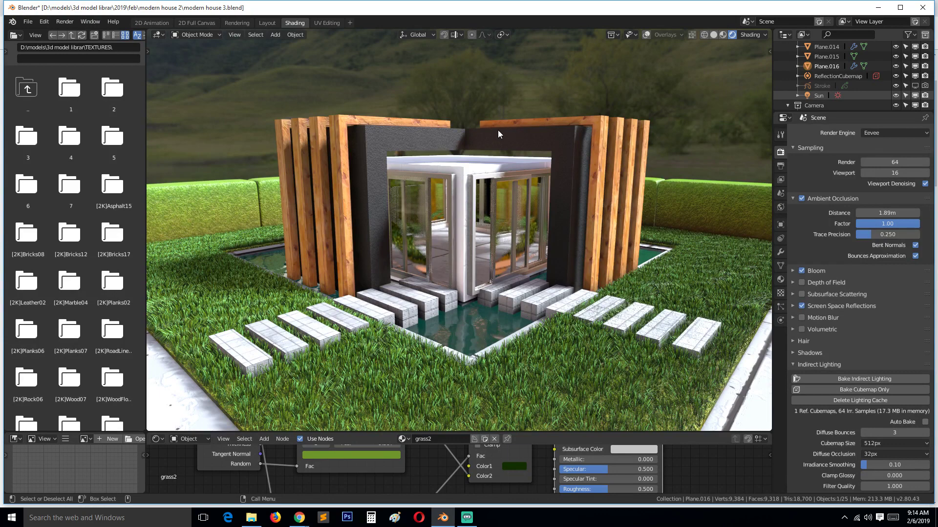
middle_drag(497, 130, 547, 136)
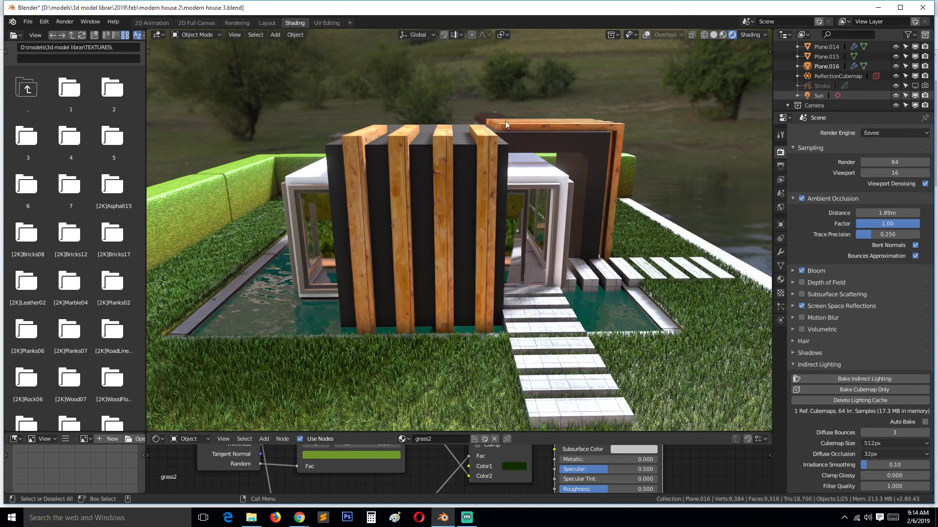
Clear the selection and view the rendered house's entrance corner and slats from above.
click(514, 92)
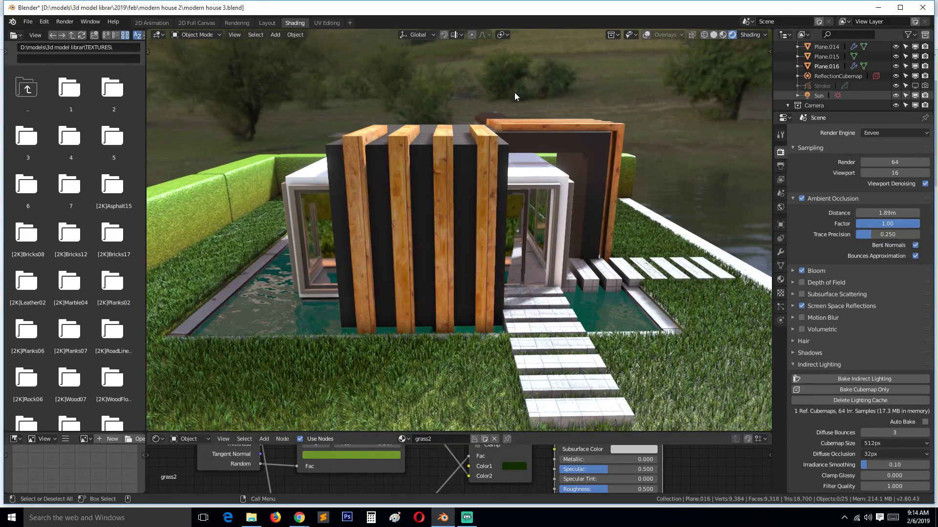
middle_drag(514, 93, 465, 112)
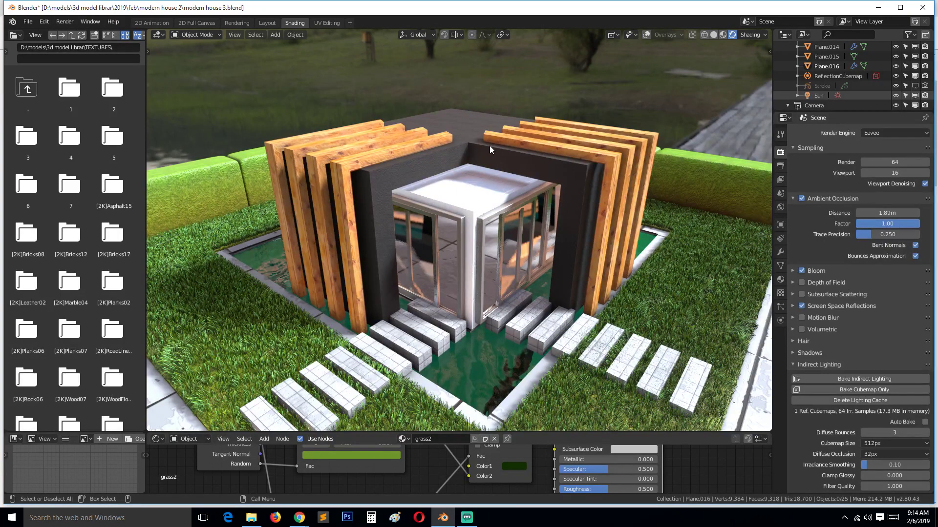
middle_drag(491, 146, 453, 183)
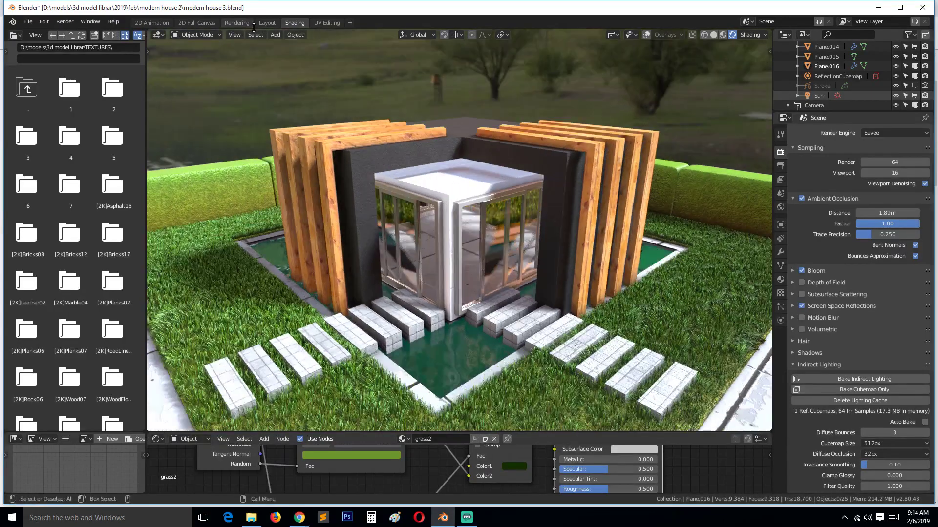
Switch to the 2D Animation workspace, view the house in perspective and look through the objects in its collection.
click(156, 23)
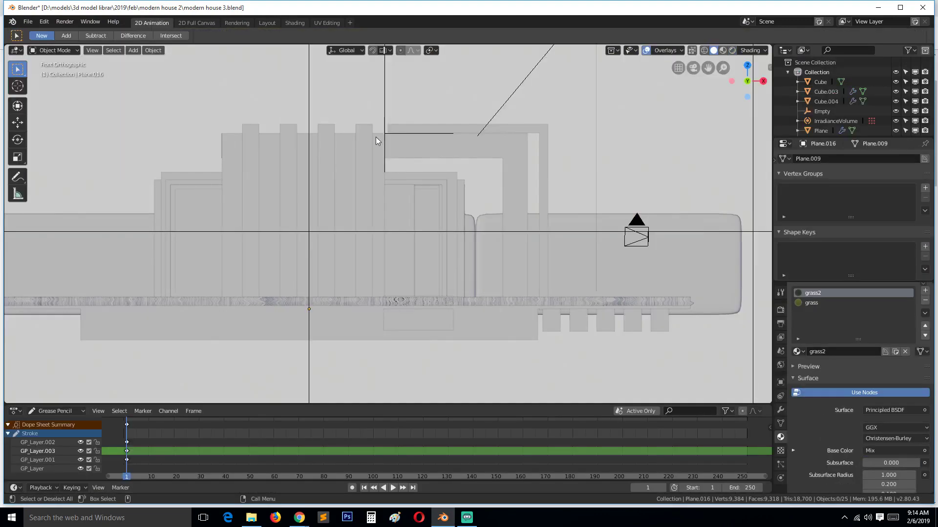
middle_drag(376, 138, 348, 159)
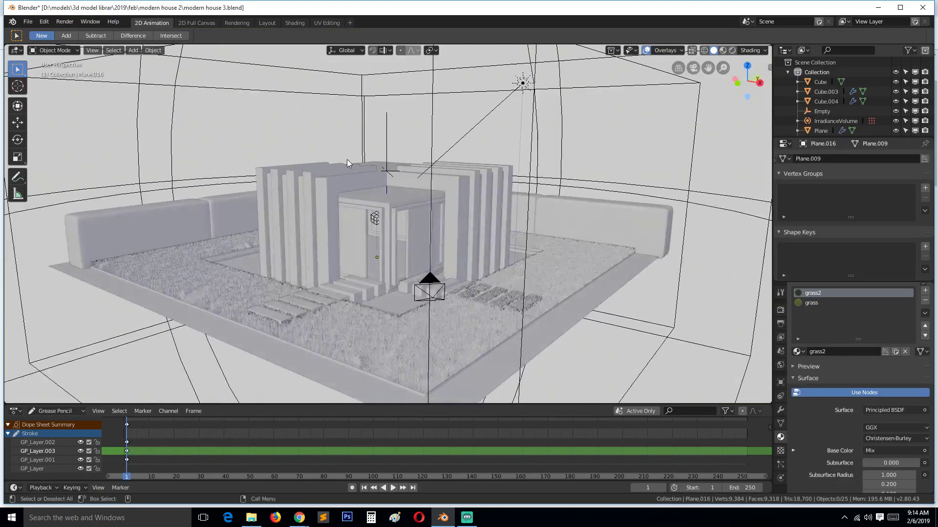
scroll(347, 159, down, 2)
click(787, 72)
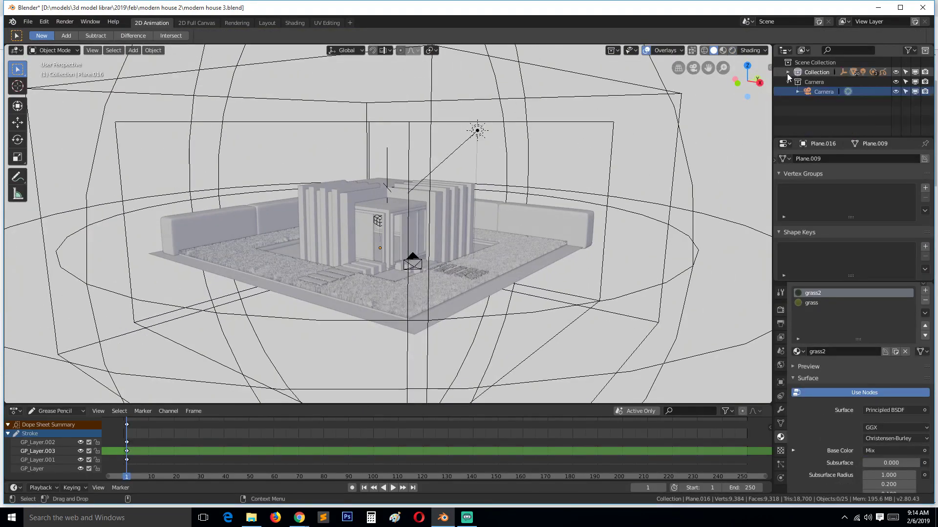
click(787, 73)
scroll(819, 96, down, 6)
scroll(818, 96, up, 3)
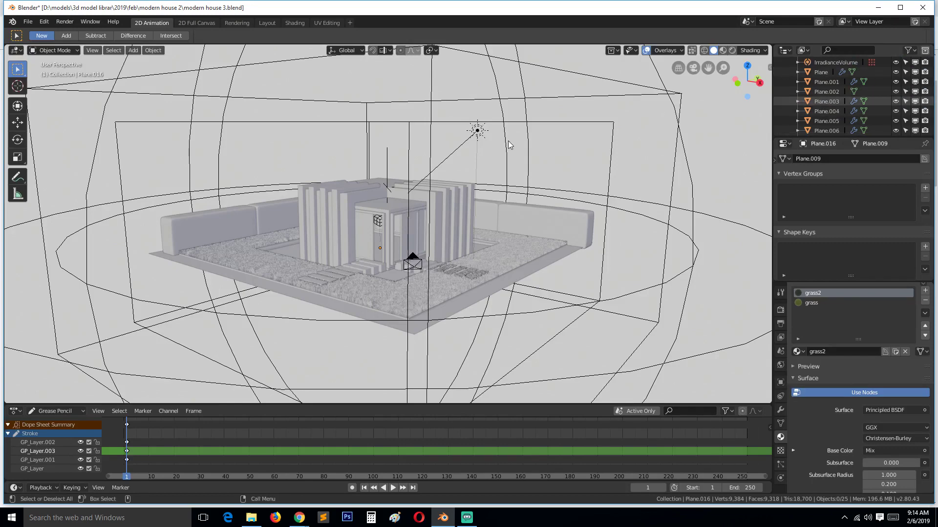
scroll(438, 161, up, 1)
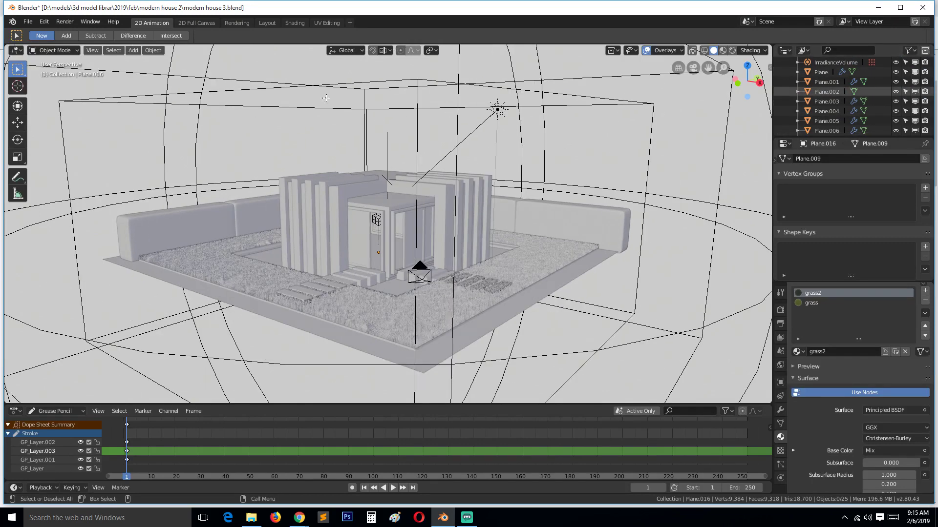
Select all objects in the house scene and hide them.
key(ctrl+a)
key(a)
key(q)
key(h)
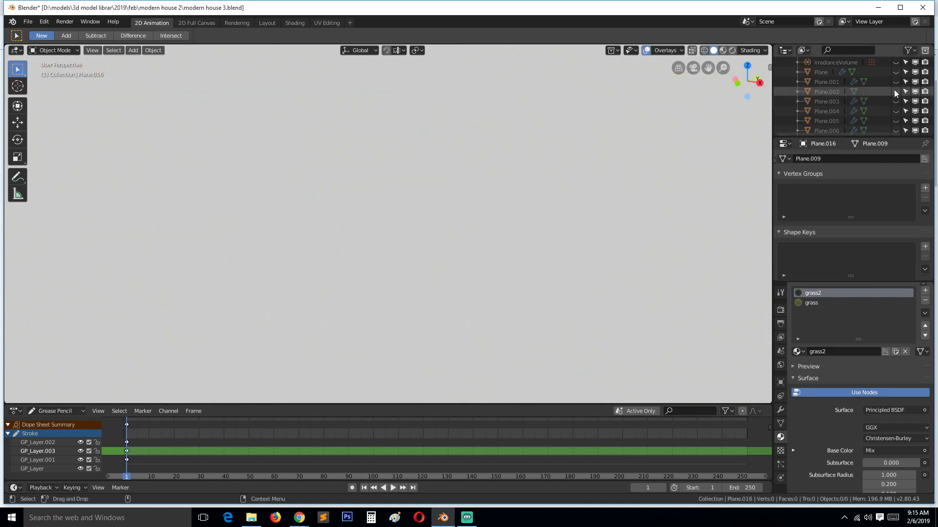
Enable the Stroke grease pencil object in the viewport and view the house sketch in front view.
scroll(884, 105, down, 5)
click(826, 98)
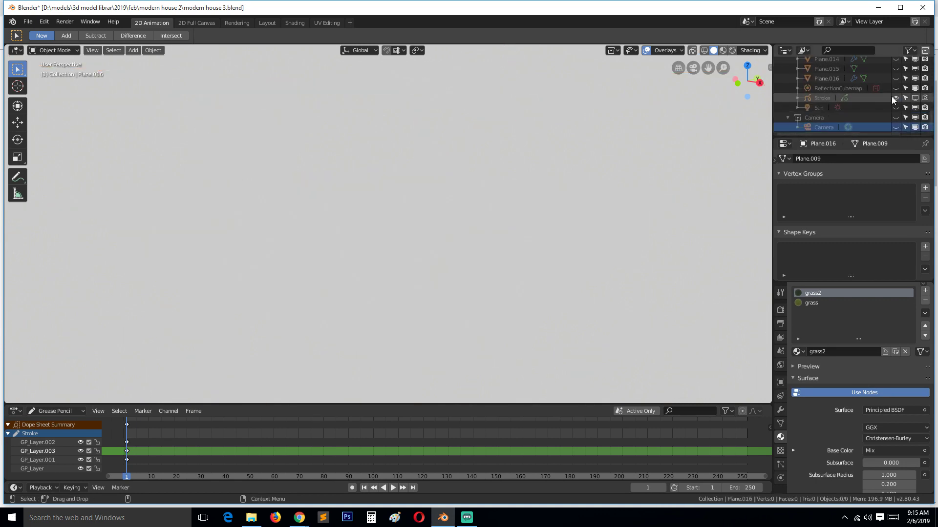
click(914, 98)
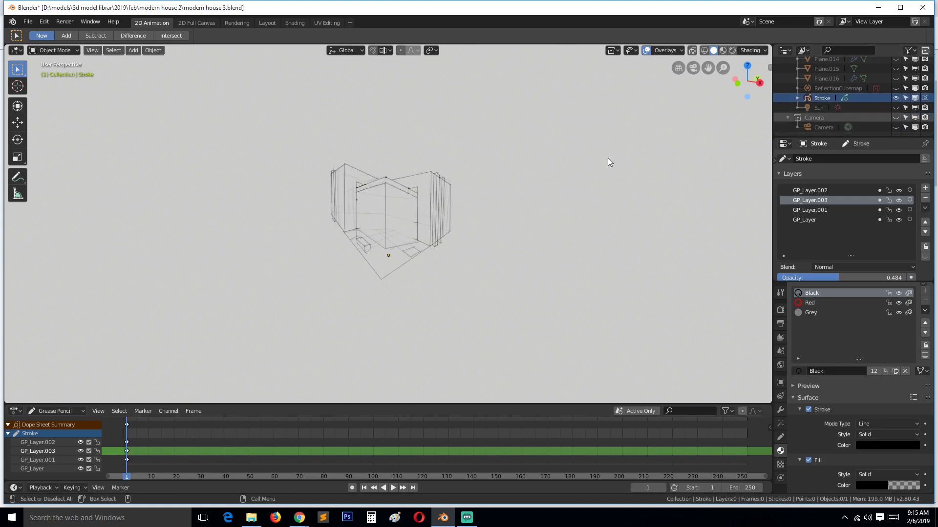
key(KP_1)
scroll(483, 207, up, 5)
scroll(386, 186, down, 2)
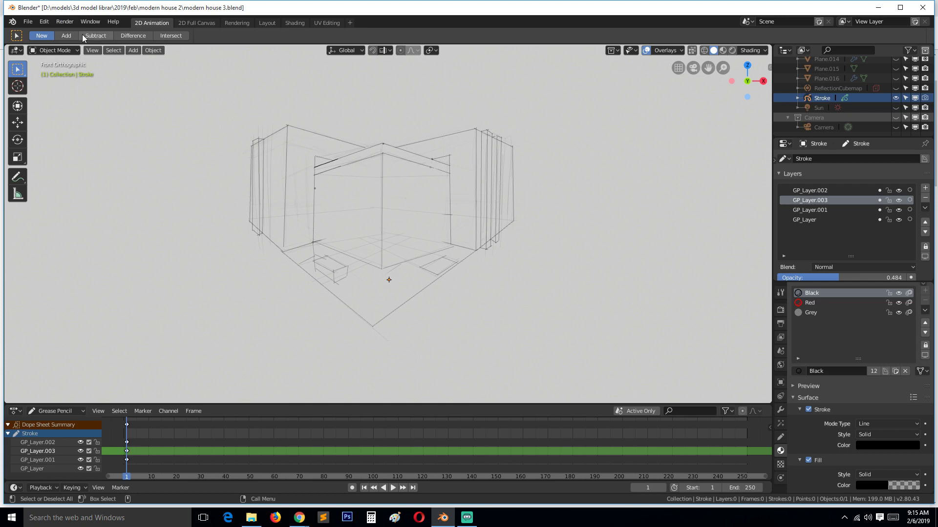
Create a new file from the General template.
click(95, 22)
mouse_move(24, 18)
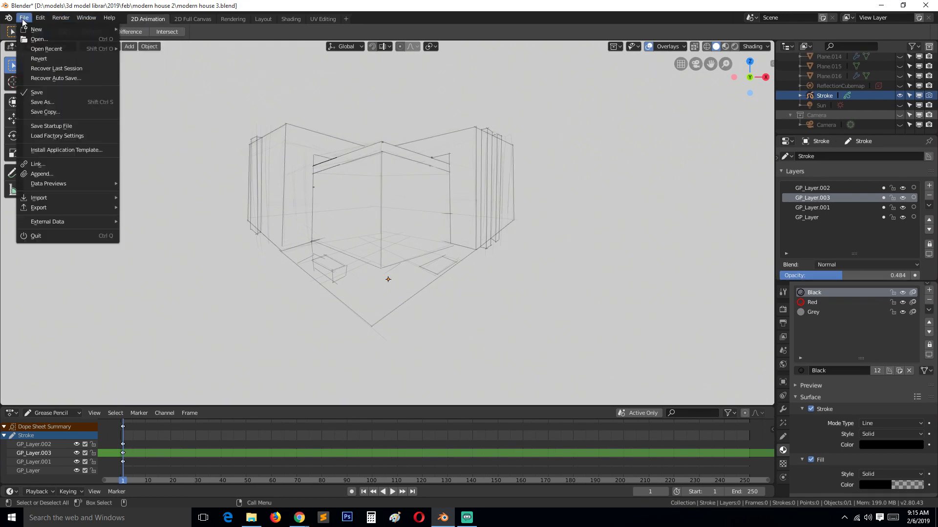
mouse_move(52, 34)
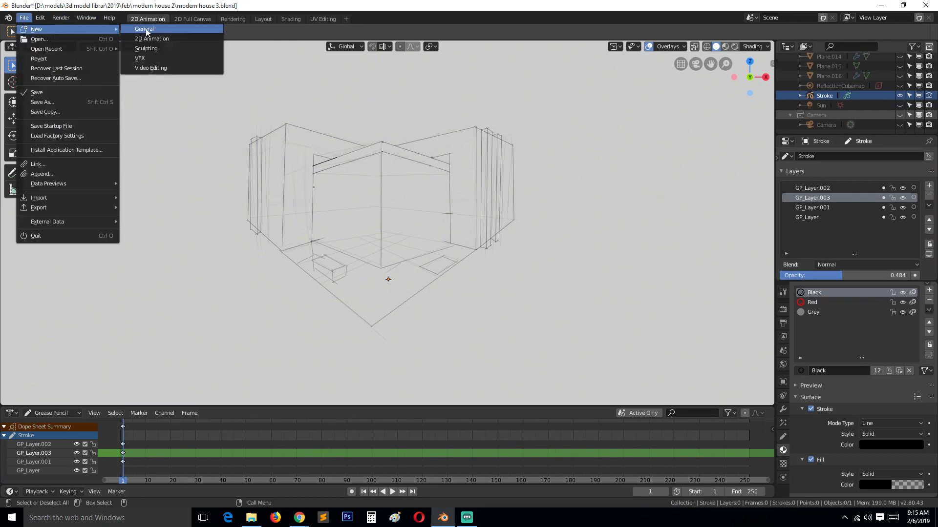
key(ctrl+n)
click(428, 74)
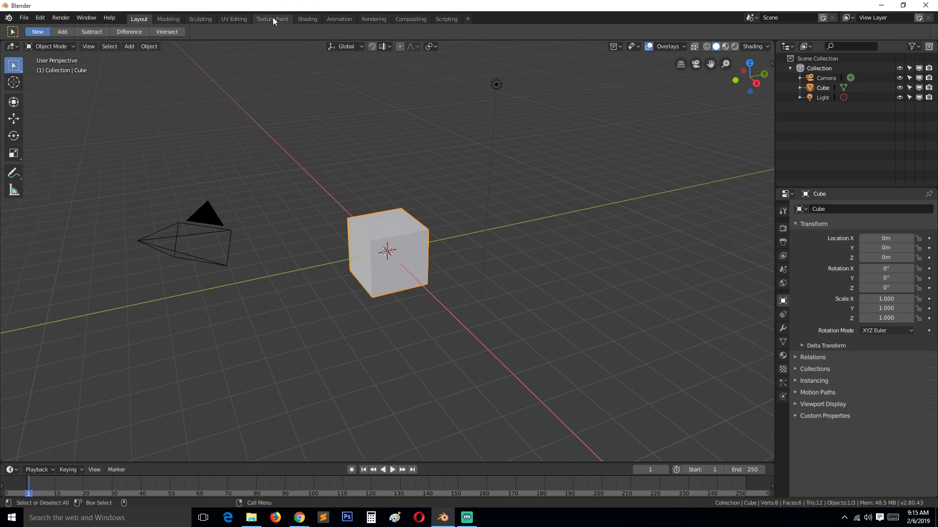
click(466, 19)
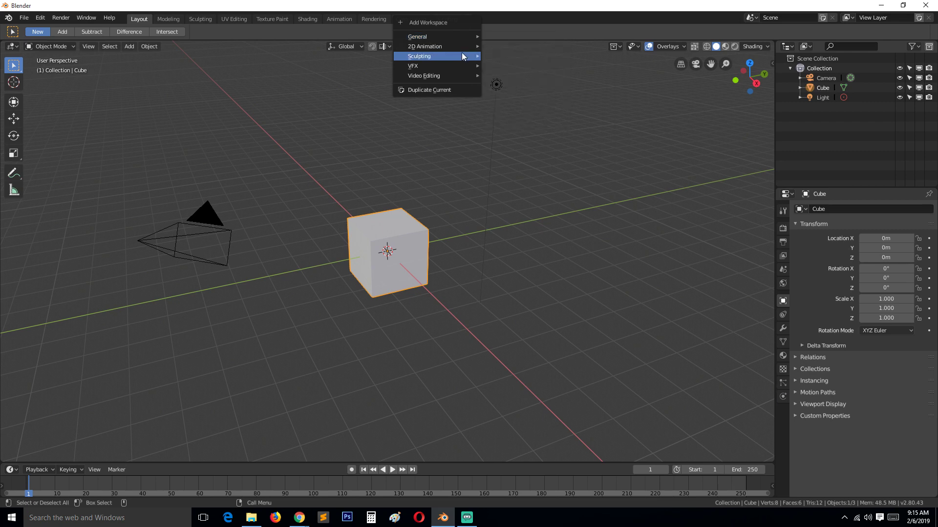
click(467, 18)
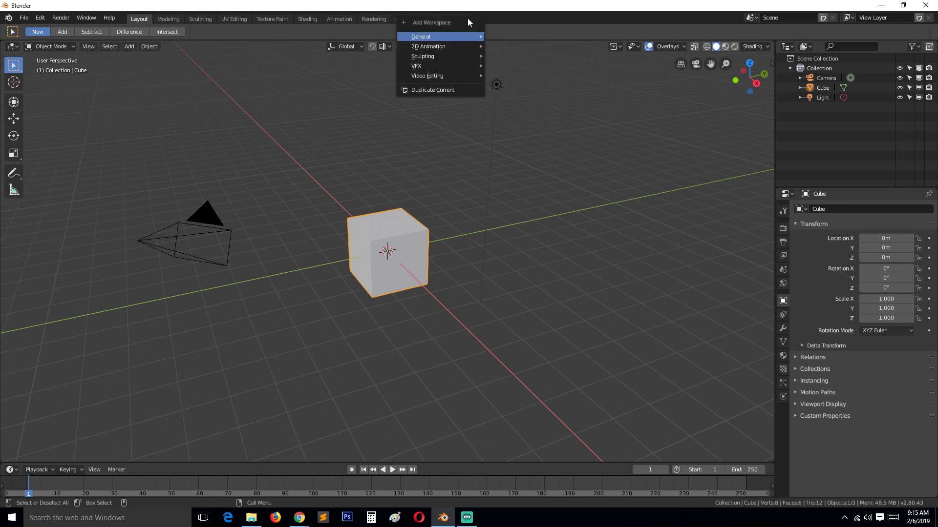
mouse_move(461, 48)
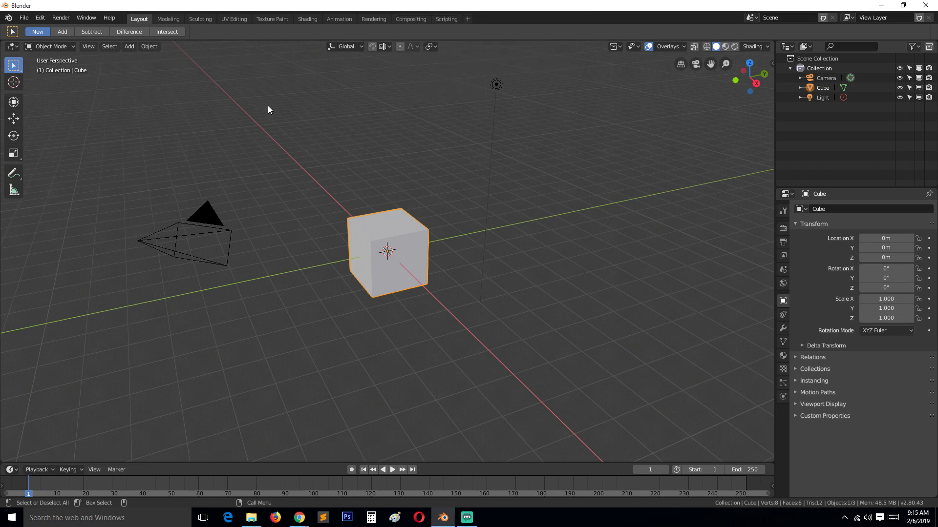
Create a new 2D Animation file and set the drawing canvas to front orthographic view.
key(ctrl+n)
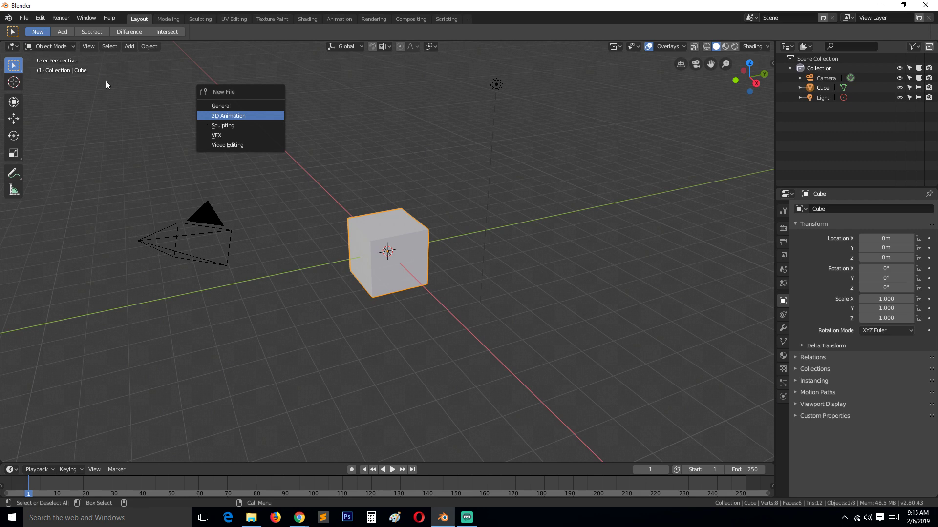
key(Return)
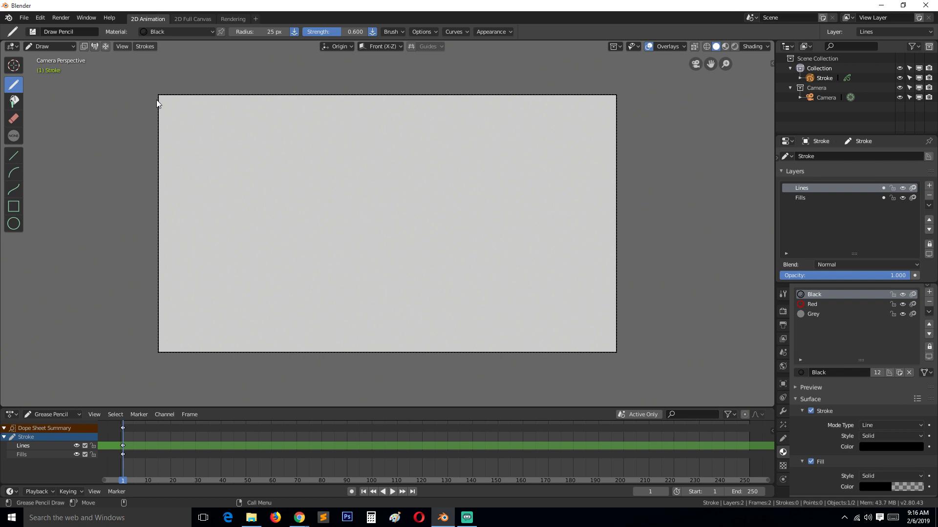
key(KP_1)
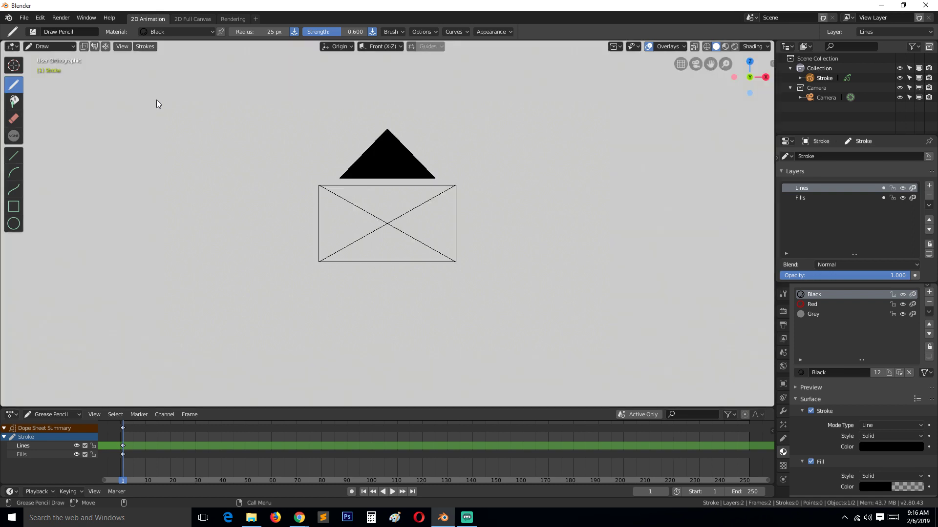
scroll(159, 112, up, 4)
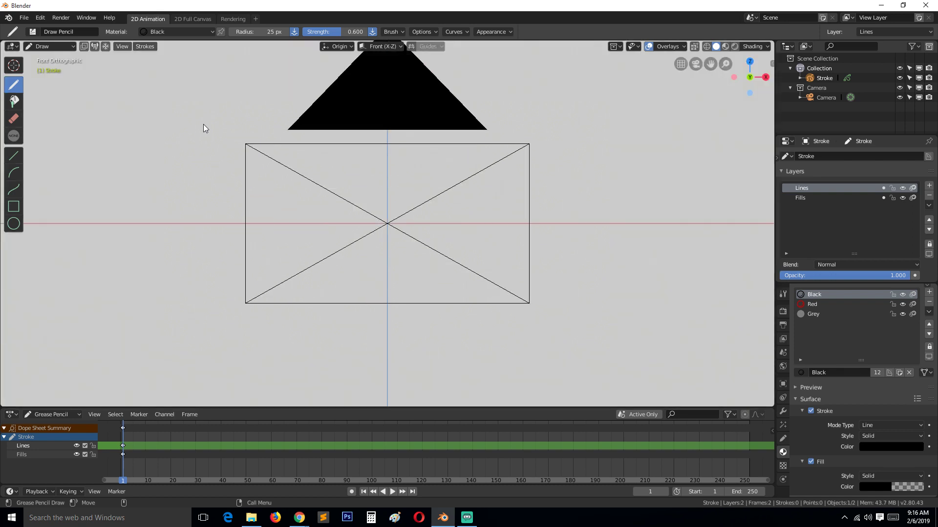
scroll(210, 122, up, 2)
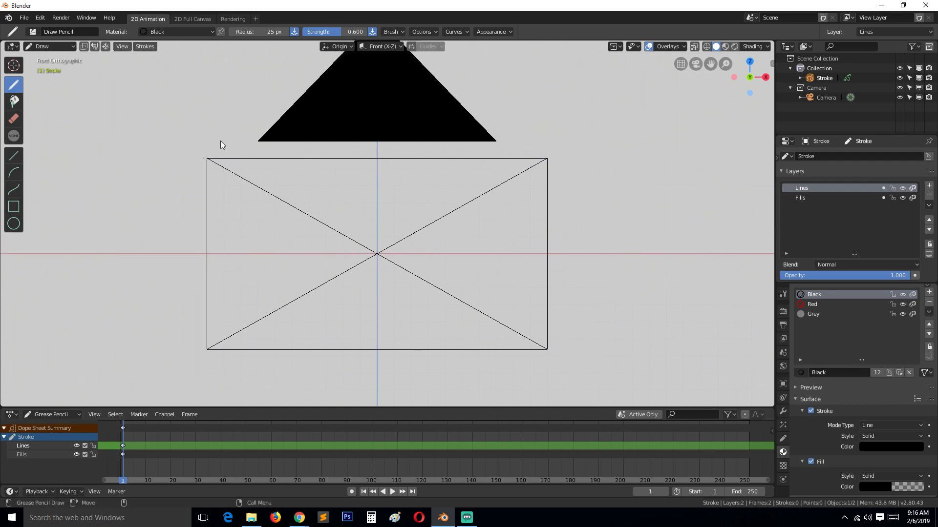
Hide the Camera collection to leave an empty drawing area around the origin in front view.
right_click(318, 128)
mouse_move(446, 128)
shift+middle_down()
mouse_move(375, 133)
mouse_move(386, 145)
shift+middle_up()
scroll(330, 130, down, 1)
scroll(386, 145, up, 1)
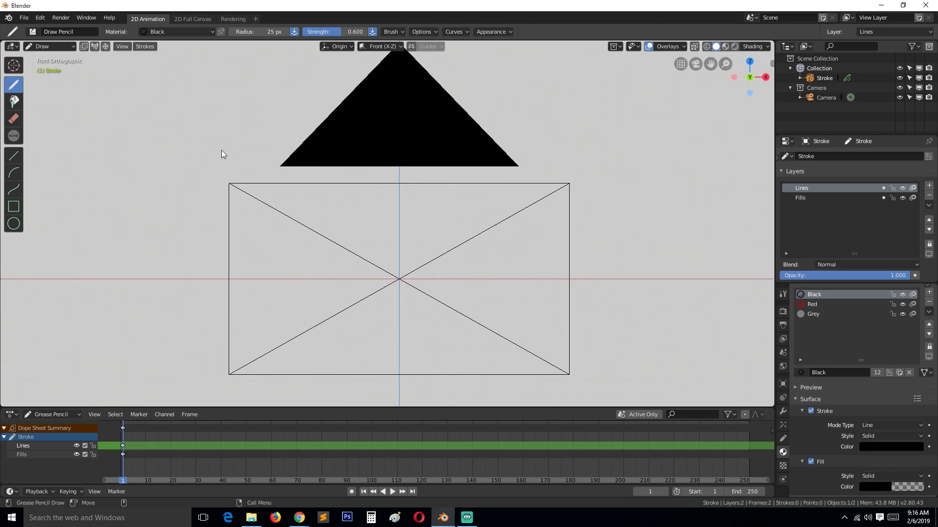
scroll(222, 150, up, 2)
scroll(436, 126, down, 2)
click(431, 130)
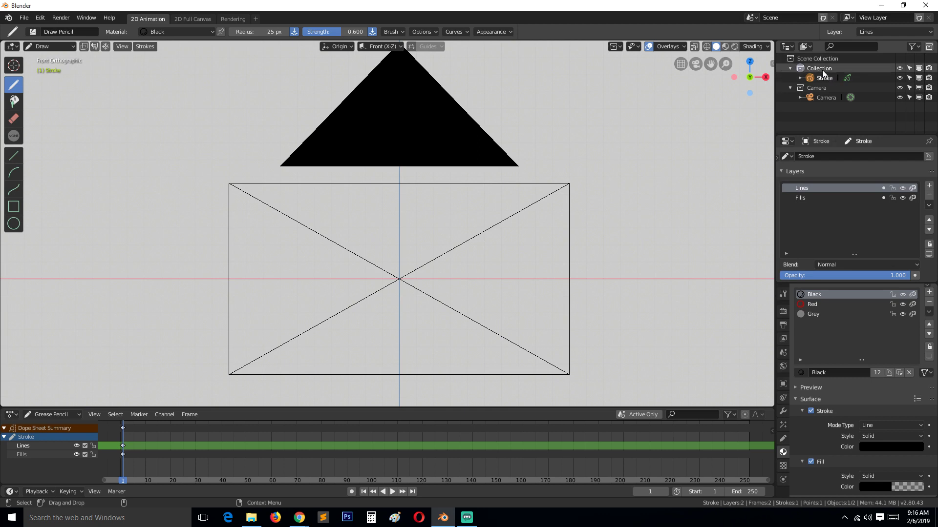
click(899, 88)
scroll(603, 153, down, 3)
shift+middle_drag(545, 166, 599, 158)
shift+middle_drag(423, 171, 347, 187)
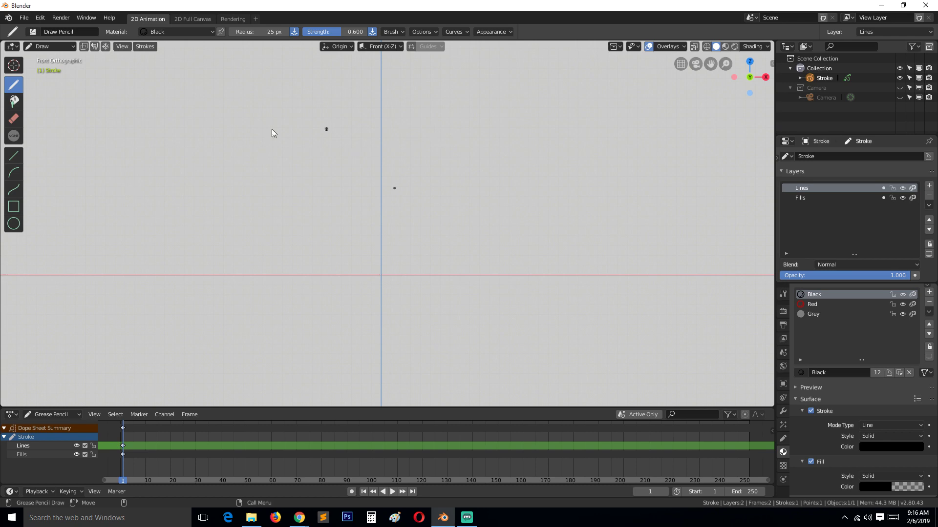
Sketch several long, nearly horizontal black pencil strokes across the upper part of the drawing canvas.
drag(240, 136, 355, 132)
drag(445, 125, 563, 132)
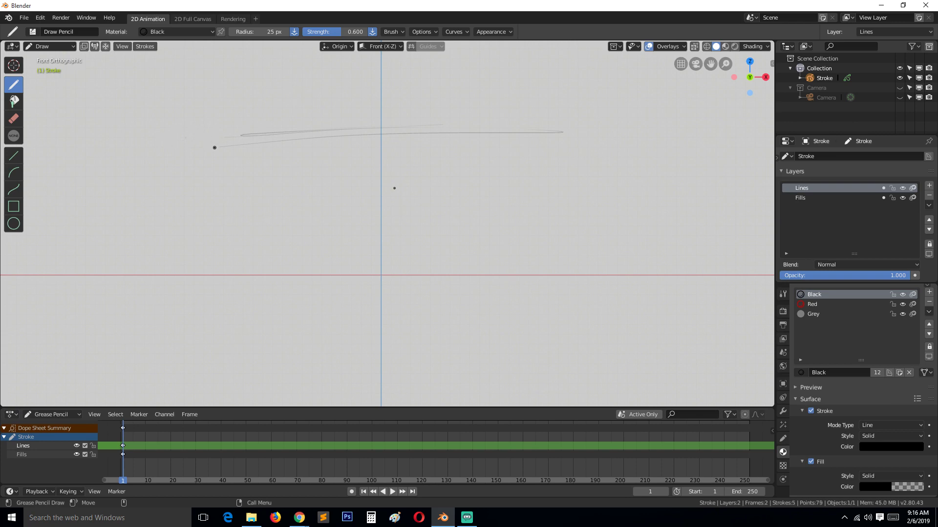
mouse_move(177, 155)
mouse_down()
mouse_move(432, 143)
mouse_move(615, 154)
mouse_up()
mouse_move(503, 141)
mouse_down()
mouse_move(350, 140)
mouse_move(631, 144)
mouse_up()
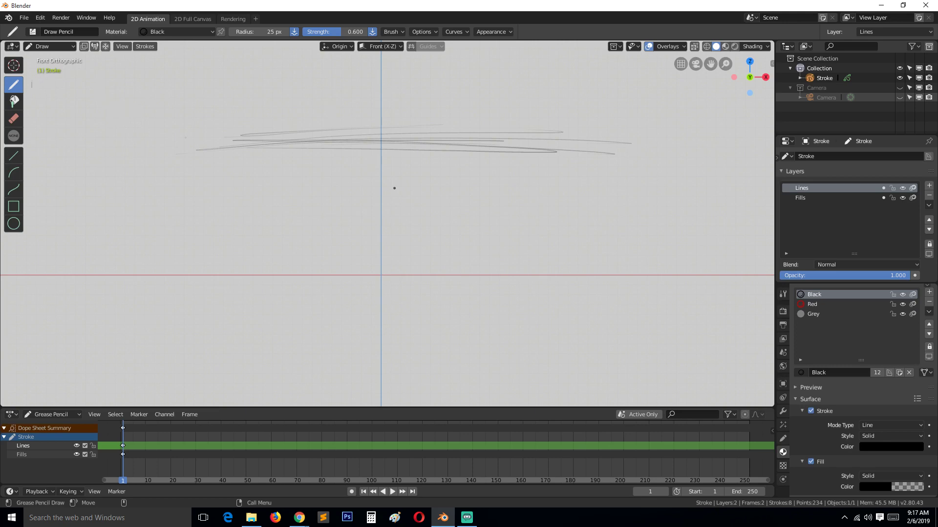
Draw a bracket and arrow marking the drawing tools and handwrite the label "tools panel" beside them.
mouse_move(32, 88)
mouse_down()
mouse_move(30, 201)
mouse_move(5, 253)
mouse_up()
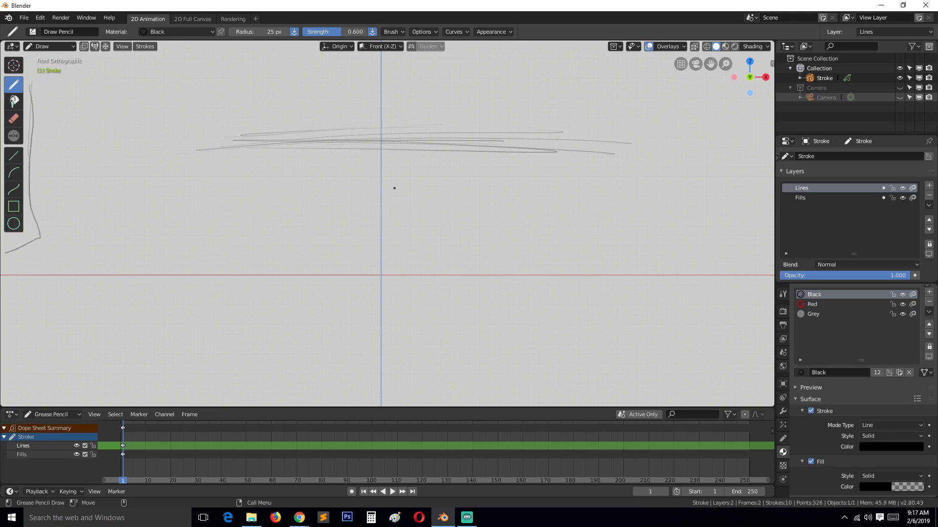
drag(129, 82, 83, 89)
drag(153, 59, 136, 102)
mouse_move(143, 80)
mouse_down()
mouse_move(167, 68)
mouse_move(223, 68)
mouse_up()
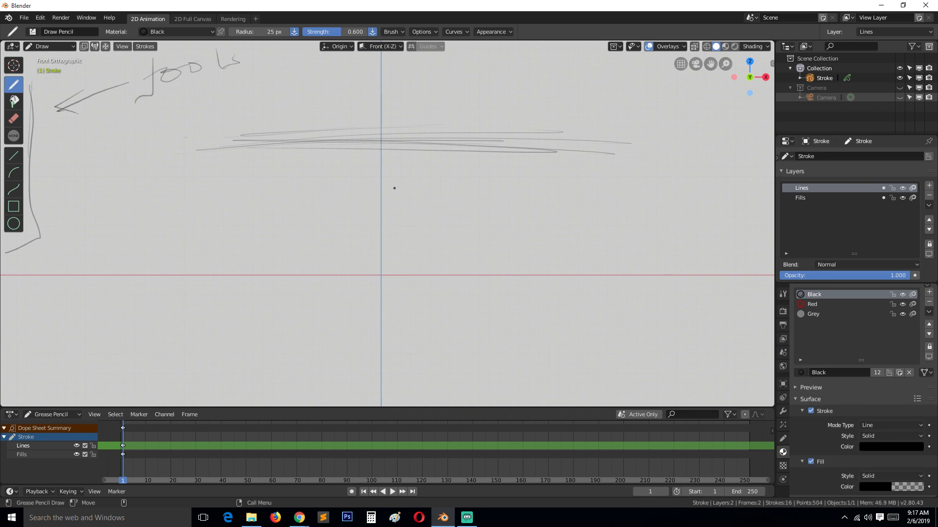
drag(155, 92, 168, 96)
drag(175, 97, 282, 74)
Draw curly brackets beside the layer list and the material list and handwrite the labels "Layers" and "Colours".
mouse_move(767, 165)
mouse_down()
mouse_move(746, 242)
mouse_move(765, 269)
mouse_up()
mouse_move(597, 186)
mouse_down()
mouse_move(618, 218)
mouse_move(742, 157)
mouse_up()
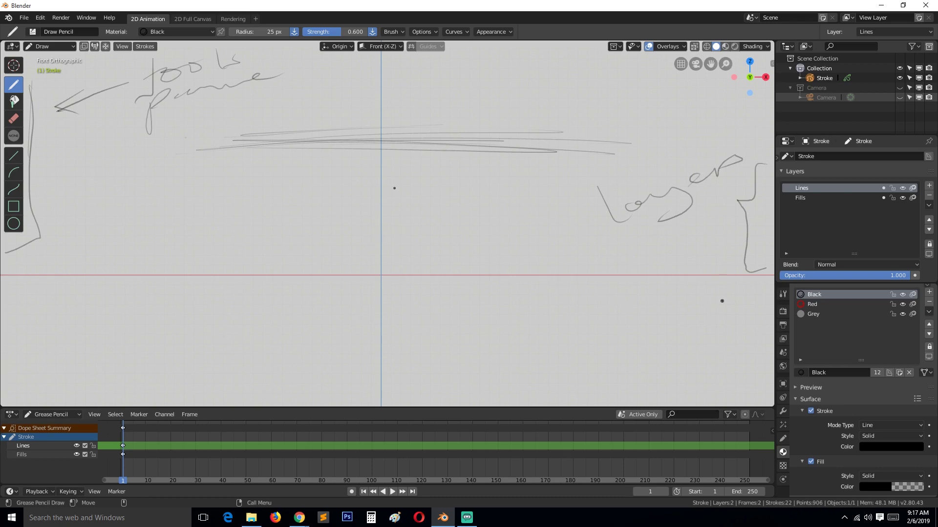
mouse_move(766, 286)
mouse_down()
mouse_move(753, 288)
mouse_move(741, 341)
mouse_move(771, 383)
mouse_up()
mouse_move(610, 328)
mouse_down()
mouse_move(637, 334)
mouse_move(713, 297)
mouse_up()
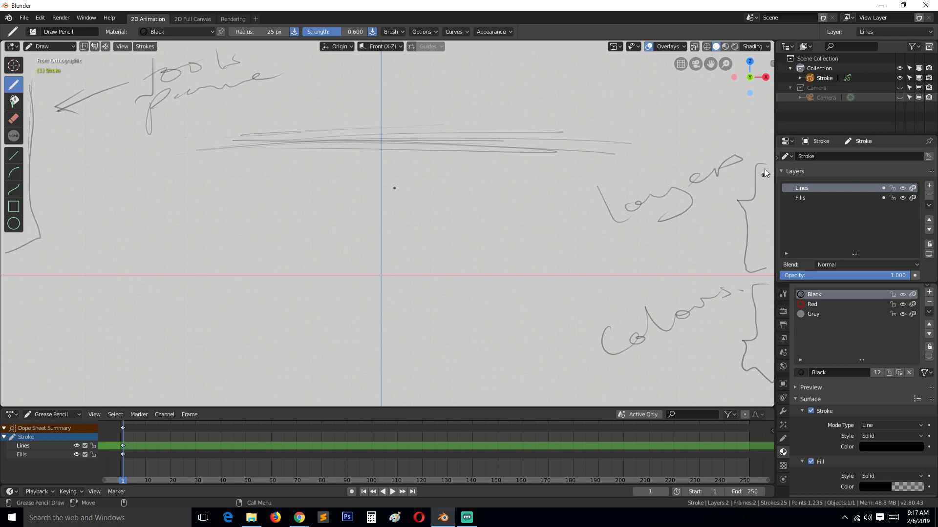
drag(759, 160, 739, 200)
drag(739, 200, 742, 244)
Draw a bracket and an arrow marking the brush options and handwrite the label "Settings" next to the arrow.
mouse_move(42, 69)
mouse_down()
mouse_move(265, 82)
mouse_move(442, 67)
mouse_move(485, 50)
mouse_up()
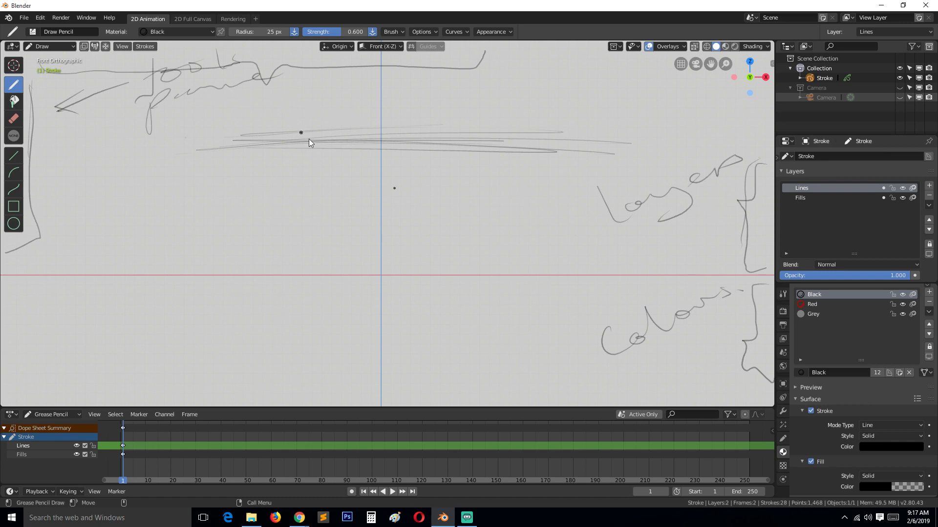
mouse_move(322, 137)
mouse_down()
mouse_move(318, 84)
mouse_move(344, 92)
mouse_up()
drag(355, 116, 348, 124)
mouse_move(375, 112)
mouse_down()
mouse_move(401, 92)
mouse_move(415, 107)
mouse_up()
drag(398, 101, 502, 75)
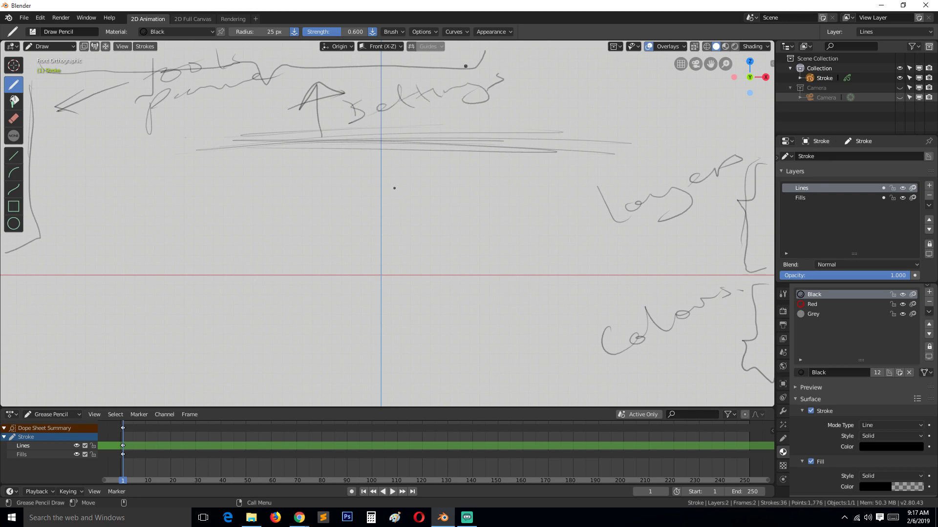
Create a new 2D Animation file and draw three freehand squiggles across the upper canvas in Black.
key(ctrl+n)
click(461, 96)
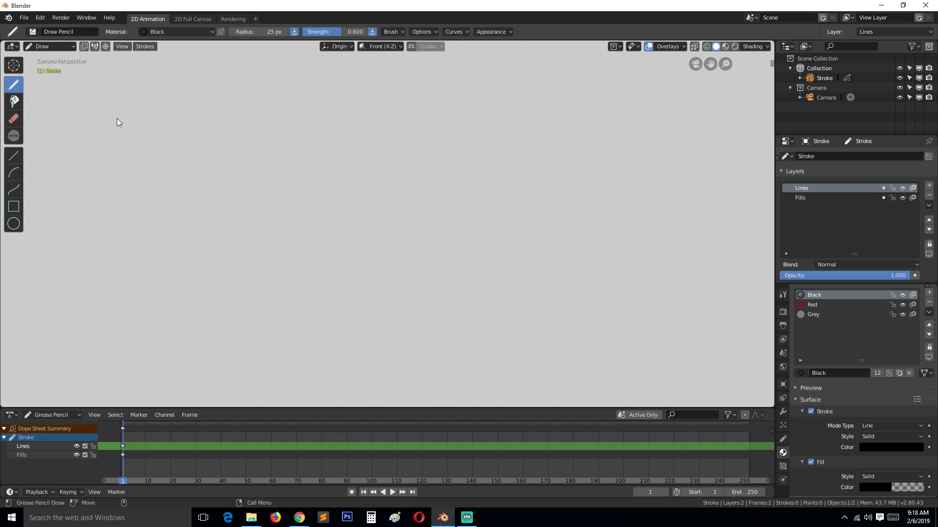
mouse_move(199, 105)
mouse_down()
mouse_move(152, 119)
mouse_move(193, 181)
mouse_up()
drag(236, 126, 335, 157)
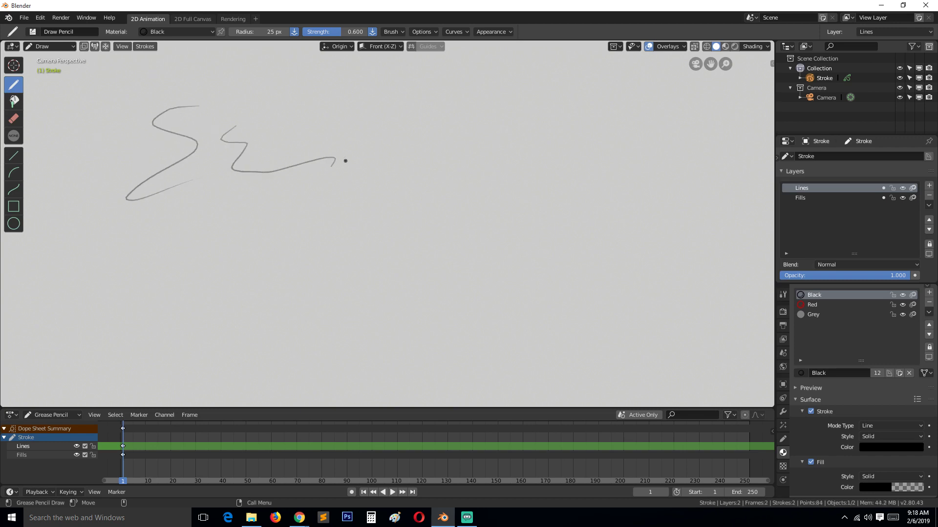
mouse_move(376, 111)
mouse_down()
mouse_move(440, 160)
mouse_move(512, 143)
mouse_up()
Draw a simple stick figure with arms, legs and feet below the squiggles on the Lines layer.
mouse_move(347, 198)
mouse_down()
mouse_move(320, 212)
mouse_move(371, 270)
mouse_up()
drag(307, 271, 395, 229)
drag(360, 274, 313, 357)
mouse_move(377, 267)
mouse_down()
mouse_move(418, 273)
mouse_move(415, 346)
mouse_up()
drag(308, 356, 347, 361)
drag(428, 332, 418, 352)
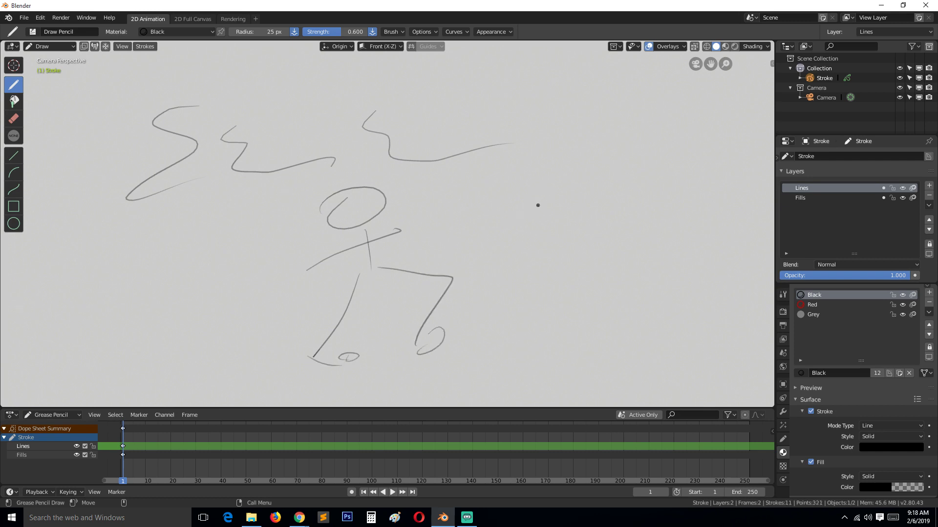
Add more freehand curves, loops and dots around the stick figure and a curly bracket beside the layer list.
drag(542, 202, 394, 229)
drag(520, 176, 505, 187)
drag(504, 221, 578, 348)
click(469, 307)
mouse_move(542, 274)
mouse_down()
mouse_move(536, 309)
mouse_move(446, 370)
mouse_up()
drag(536, 91, 498, 171)
click(301, 209)
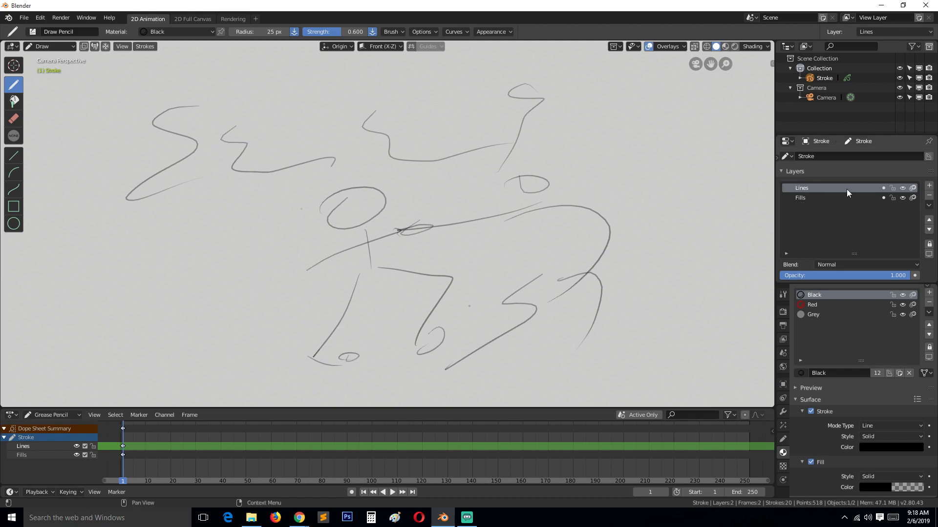
drag(761, 170, 754, 275)
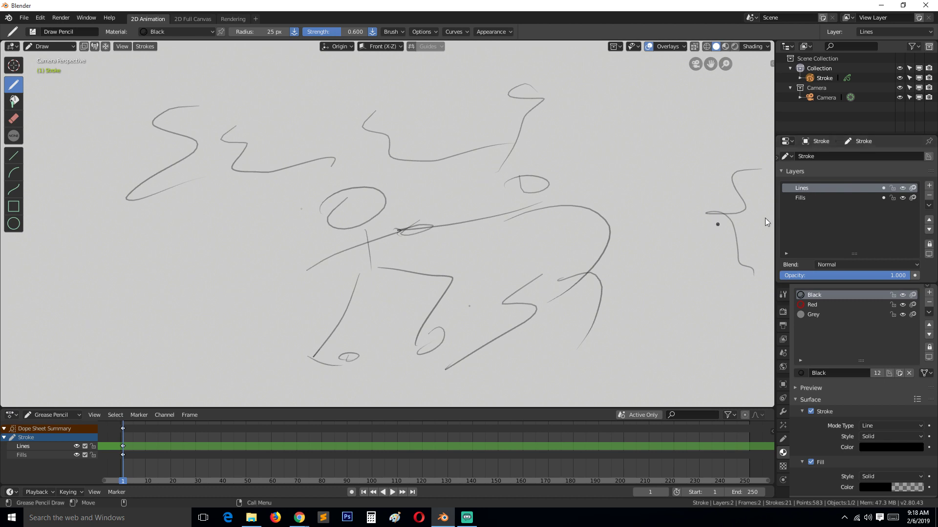
Delete the Lines and Fills layers from the Stroke object.
click(929, 195)
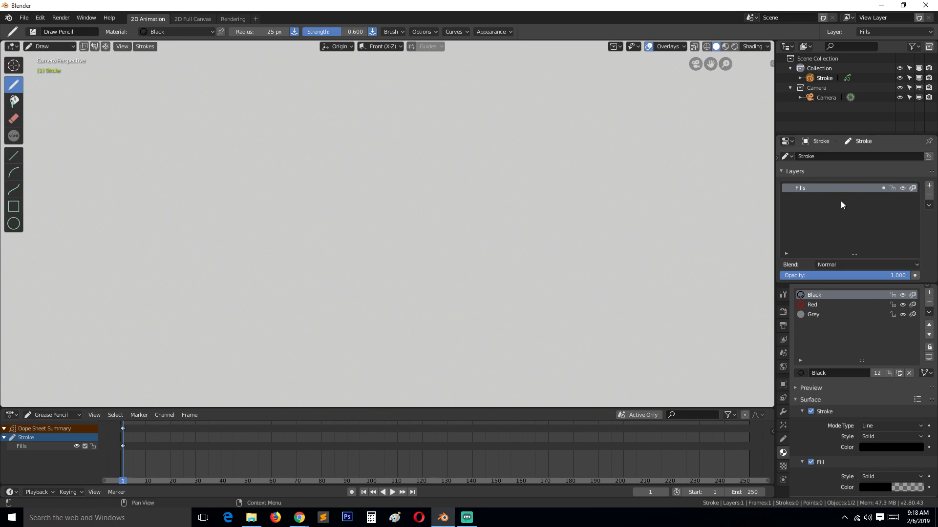
click(929, 195)
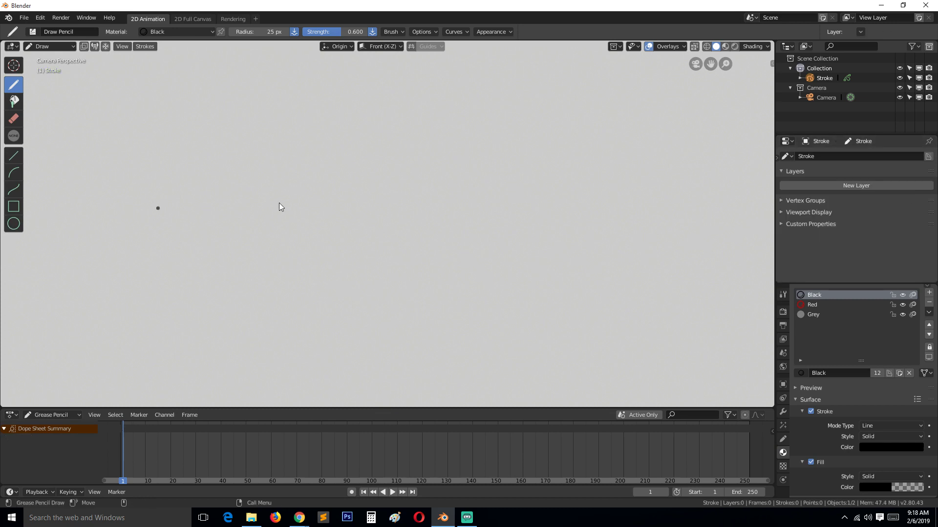
Add three new grease pencil layers one by one, drawing a zigzag, an oval and a looping stroke on separate layers.
click(855, 186)
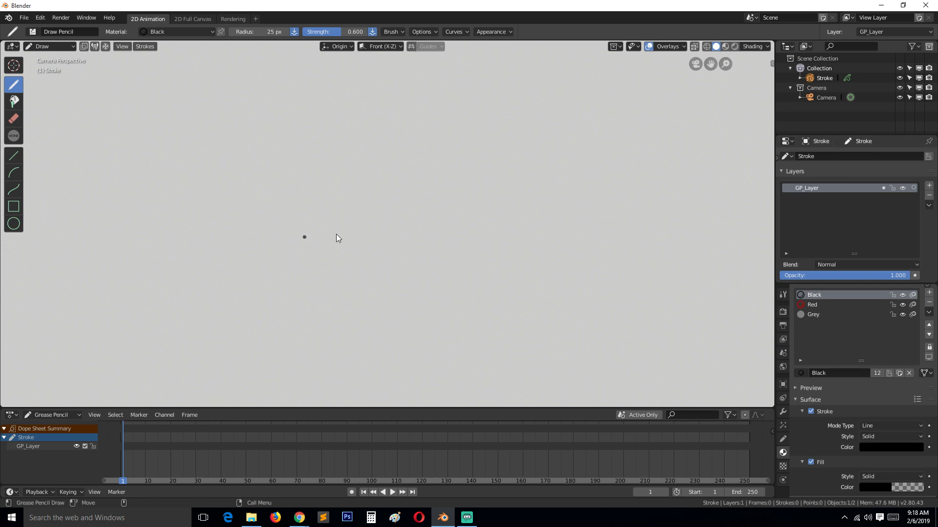
mouse_move(128, 279)
mouse_down()
mouse_move(222, 154)
mouse_move(403, 214)
mouse_up()
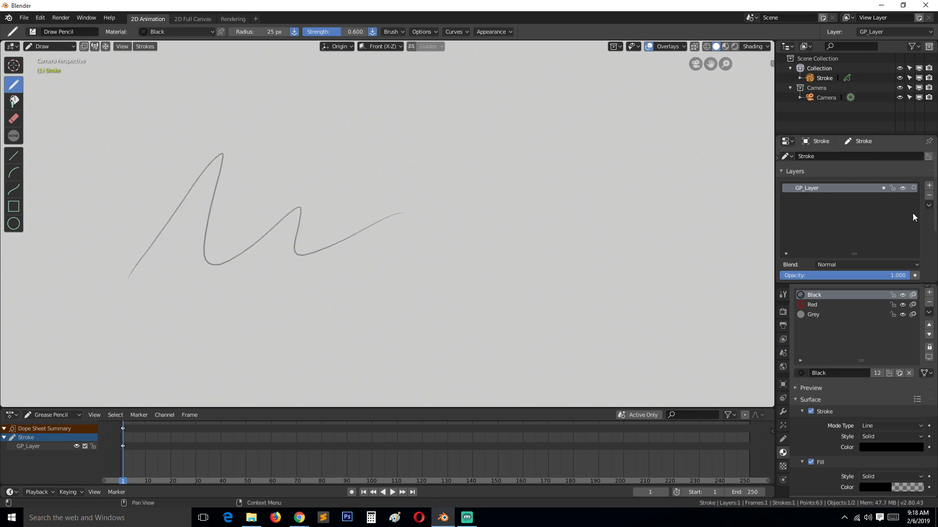
click(929, 186)
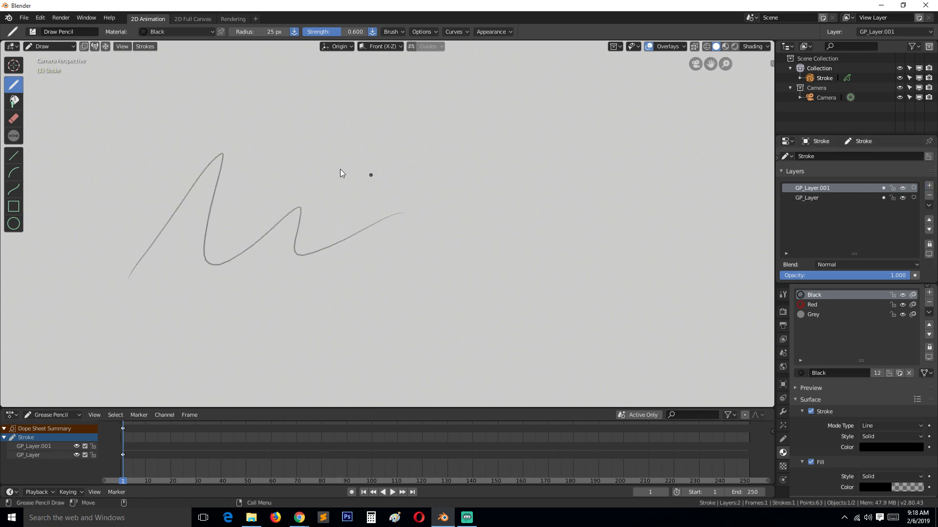
mouse_move(395, 111)
mouse_down()
mouse_move(472, 189)
mouse_move(308, 207)
mouse_up()
click(929, 186)
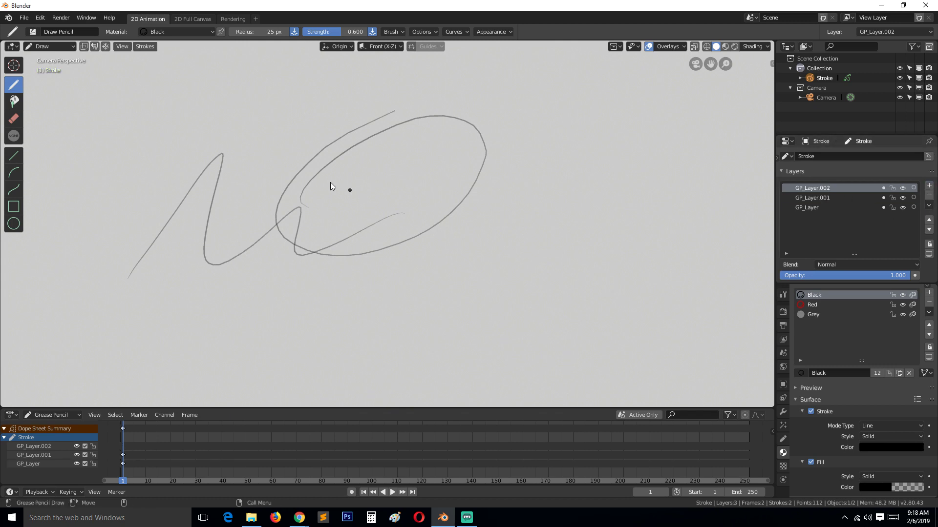
mouse_move(364, 100)
mouse_down()
mouse_move(553, 193)
mouse_move(328, 181)
mouse_up()
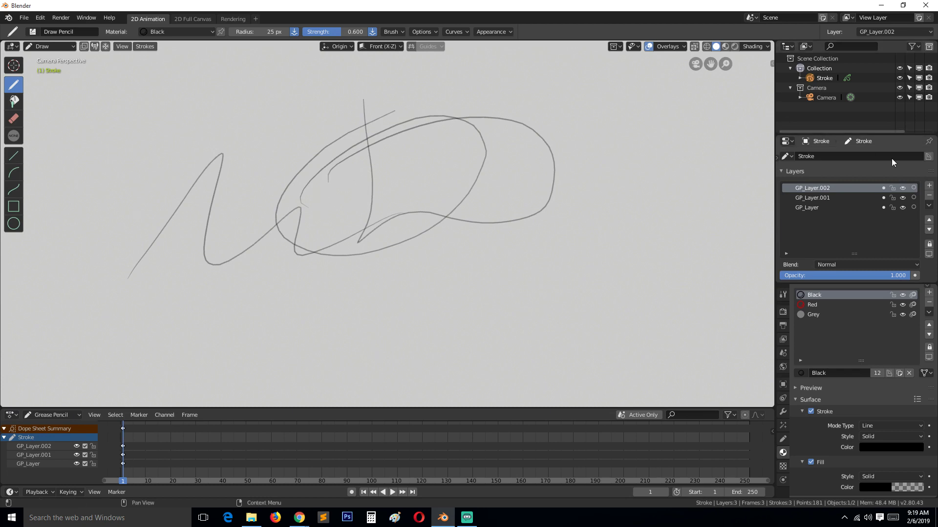
Delete all three test layers together with their strokes.
click(929, 195)
click(929, 195)
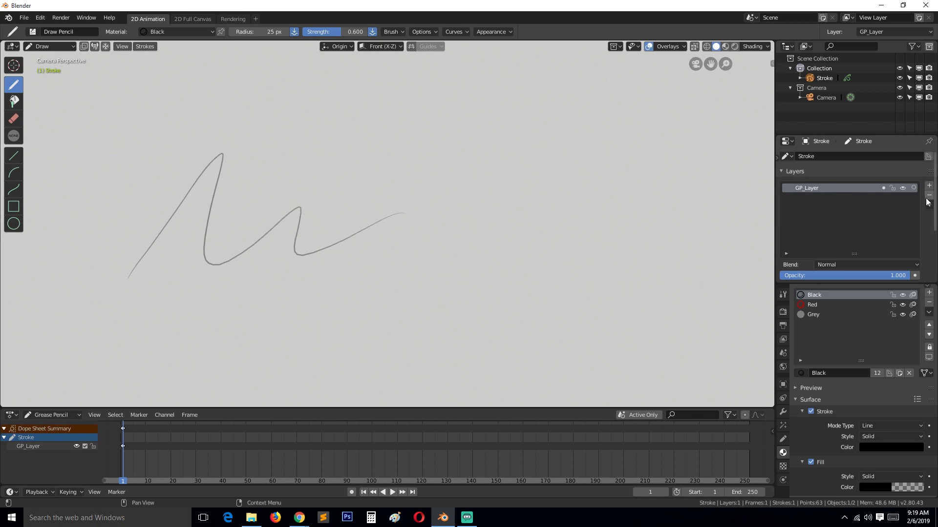
click(929, 195)
Add a new grease pencil layer and rename it as "black layer".
click(864, 186)
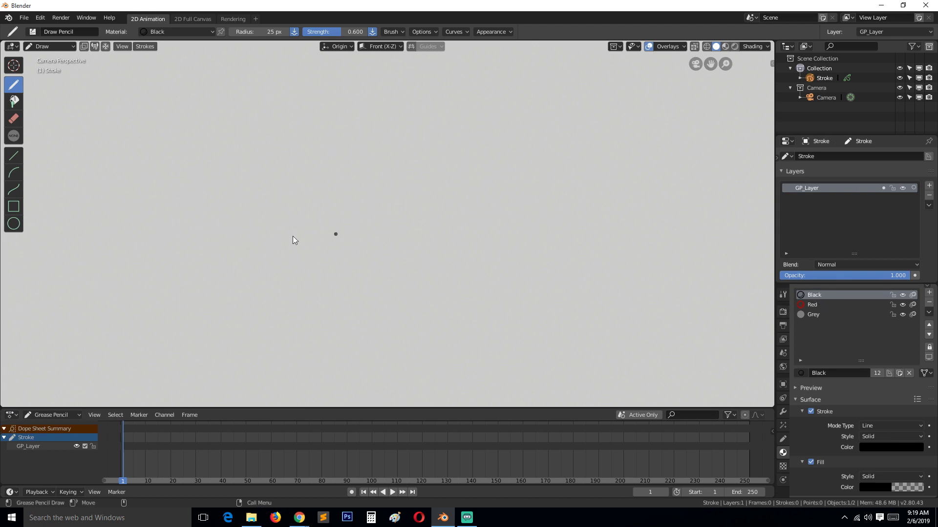
double_click(811, 187)
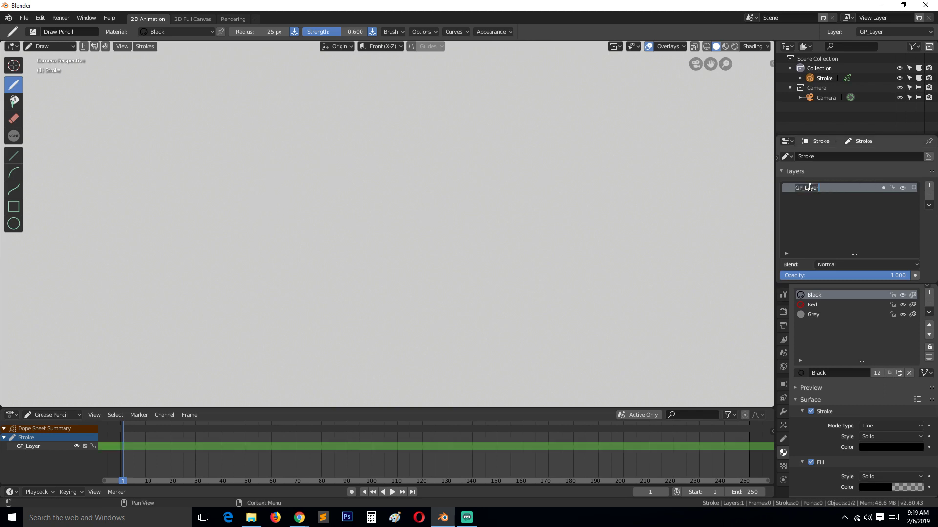
text(b)
text(kla)
text(lac)
text(k layer)
key(Return)
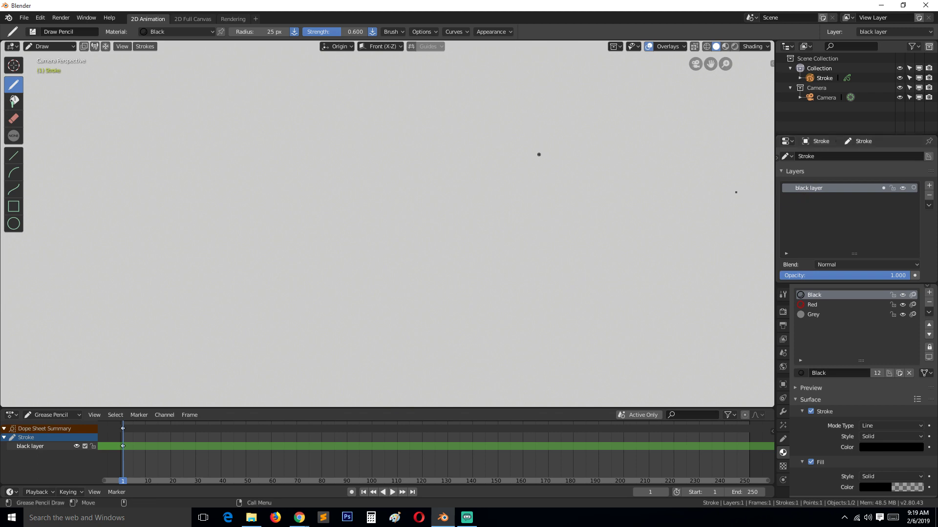
Scribble across the canvas in Black on the black layer and in Red on a newly added layer.
mouse_move(342, 131)
mouse_down()
mouse_move(580, 162)
mouse_move(312, 183)
mouse_move(258, 221)
mouse_move(434, 226)
mouse_move(535, 161)
mouse_move(309, 279)
mouse_up()
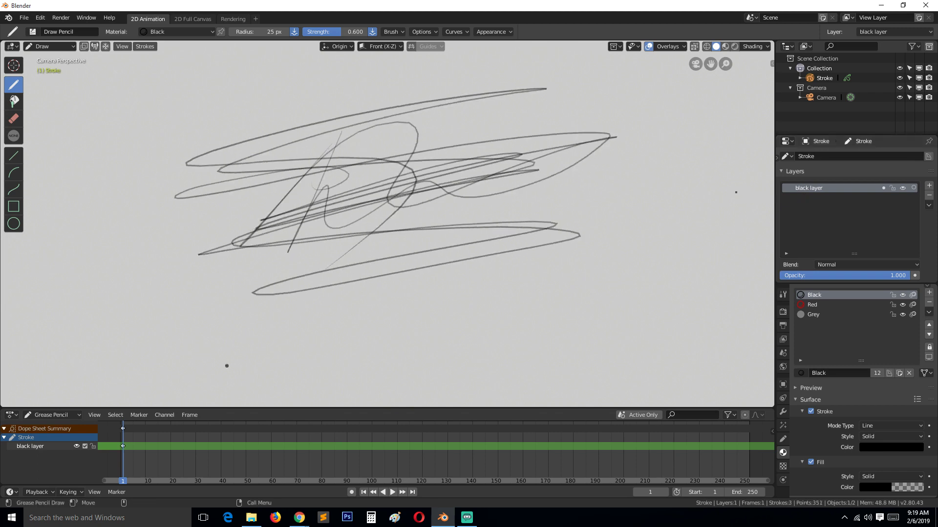
click(929, 186)
click(810, 307)
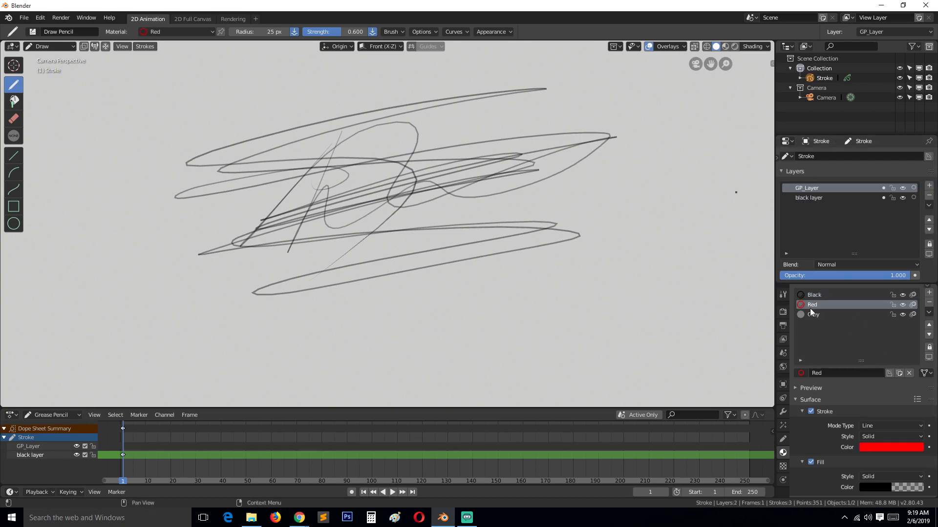
mouse_move(311, 84)
mouse_down()
mouse_move(386, 146)
mouse_move(586, 225)
mouse_move(493, 195)
mouse_move(439, 147)
mouse_move(408, 216)
mouse_up()
Draw several overlapping filled shapes with the Grey material on another new layer, covering much of the scribbles.
click(833, 315)
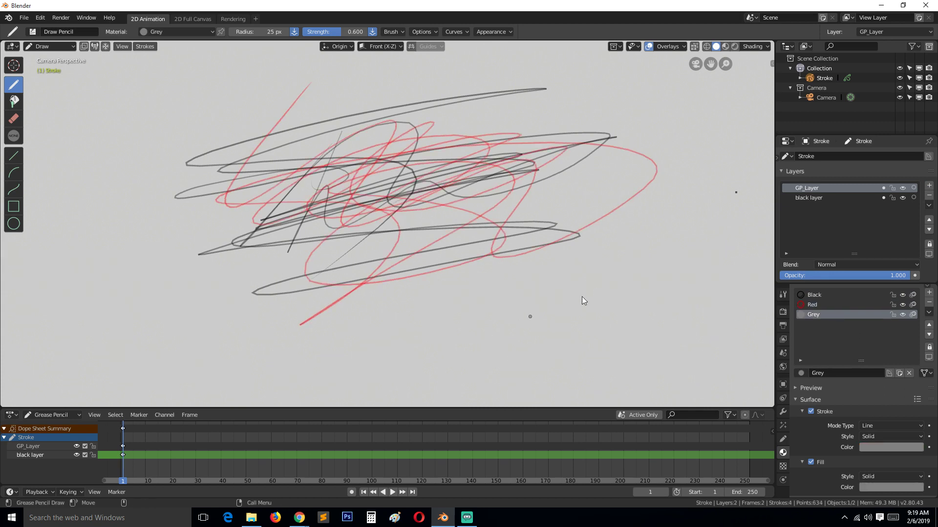
click(929, 185)
mouse_move(358, 121)
mouse_down()
mouse_move(522, 152)
mouse_move(580, 215)
mouse_up()
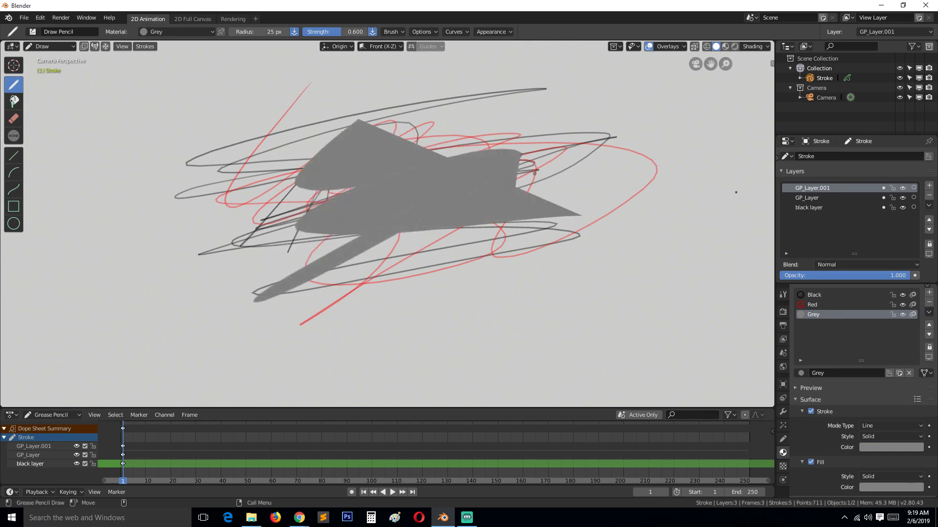
drag(487, 83, 430, 206)
mouse_move(293, 125)
mouse_down()
mouse_move(225, 215)
mouse_move(278, 252)
mouse_up()
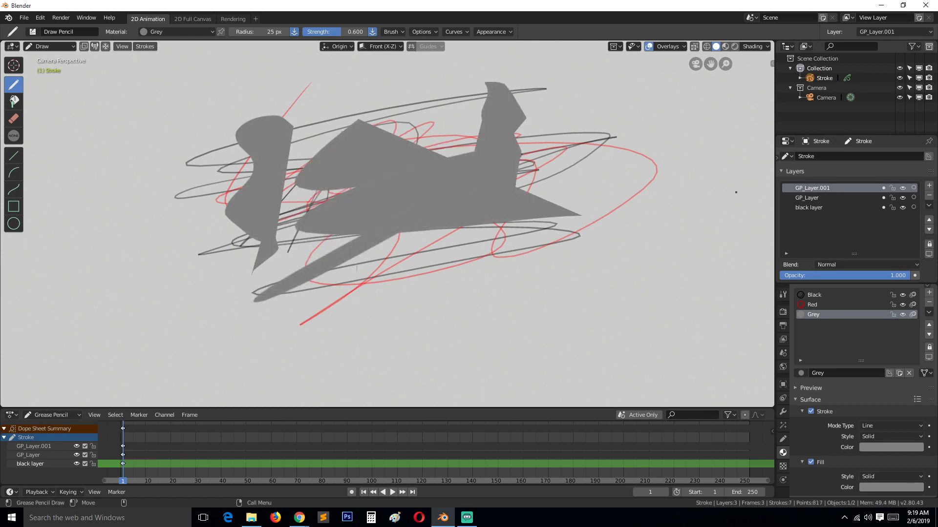
mouse_move(357, 267)
mouse_down()
mouse_move(535, 234)
mouse_move(596, 137)
mouse_move(520, 190)
mouse_move(562, 234)
mouse_move(592, 237)
mouse_move(611, 106)
mouse_move(582, 222)
mouse_move(596, 240)
mouse_up()
mouse_move(328, 83)
mouse_down()
mouse_move(378, 93)
mouse_move(342, 137)
mouse_up()
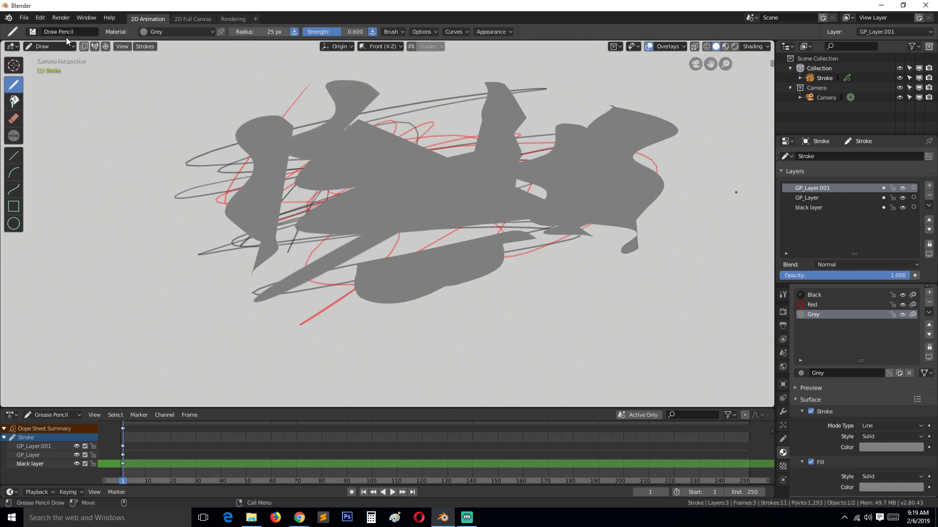
mouse_move(187, 101)
mouse_down()
mouse_move(136, 205)
mouse_move(245, 247)
mouse_up()
mouse_move(305, 161)
mouse_down()
mouse_move(244, 62)
mouse_move(161, 71)
mouse_move(147, 112)
mouse_up()
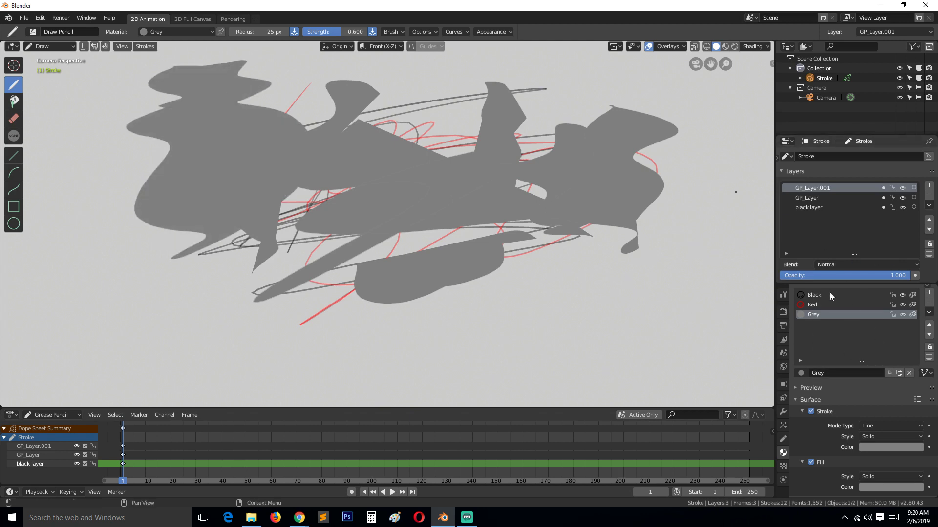
Add a new material slot with a new material and set its stroke colour to a pinkish red.
click(928, 293)
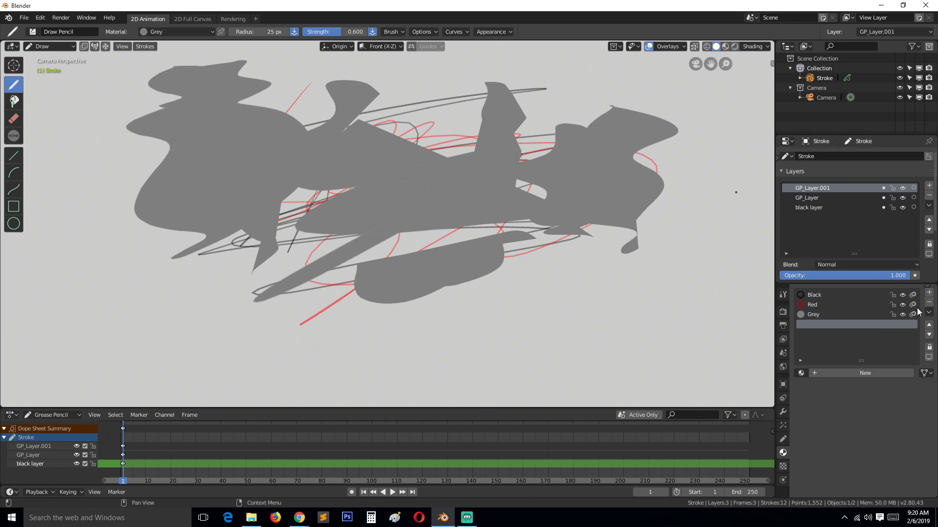
click(851, 373)
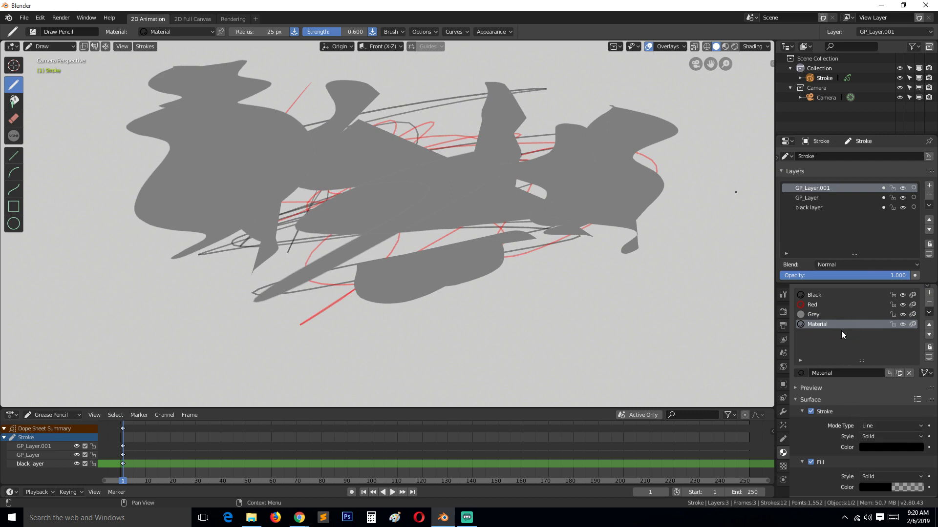
click(882, 447)
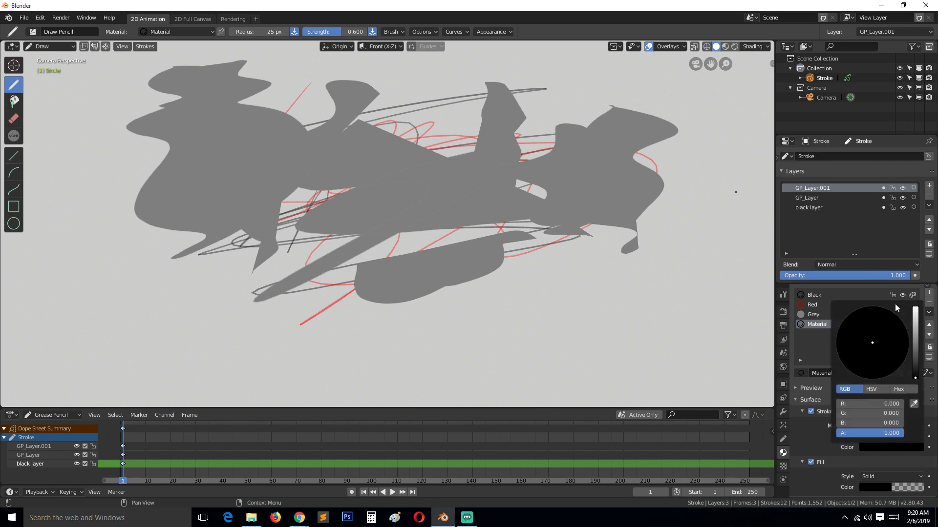
drag(914, 328, 916, 313)
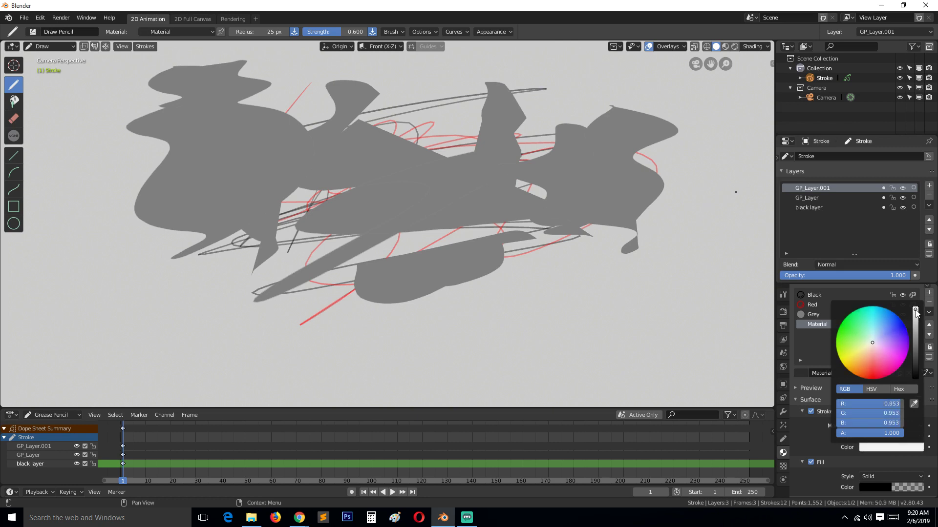
click(876, 367)
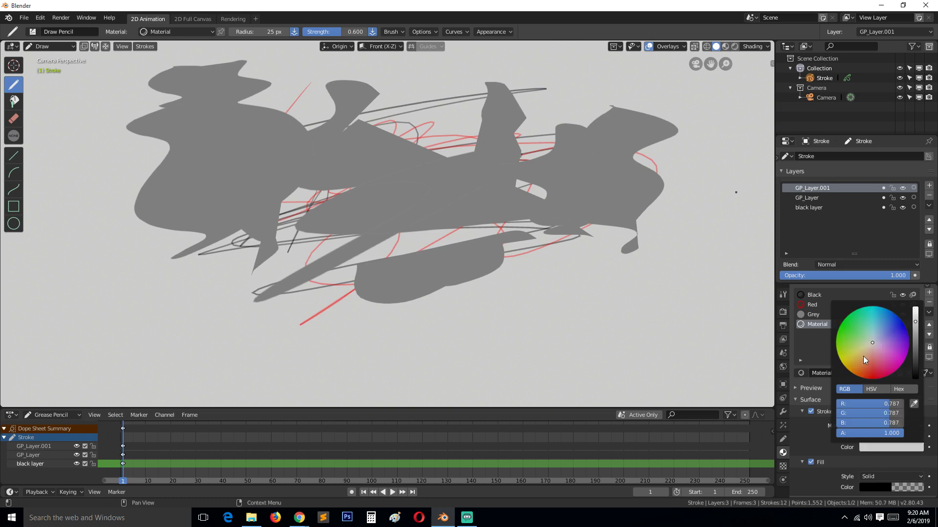
Compare the stroke and fill settings of the Black, Red, Grey and new materials.
click(818, 296)
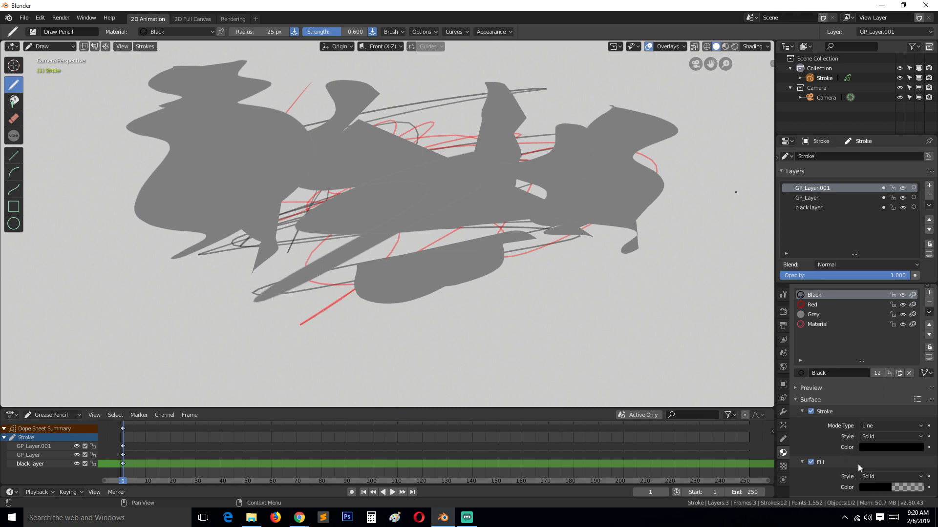
click(818, 315)
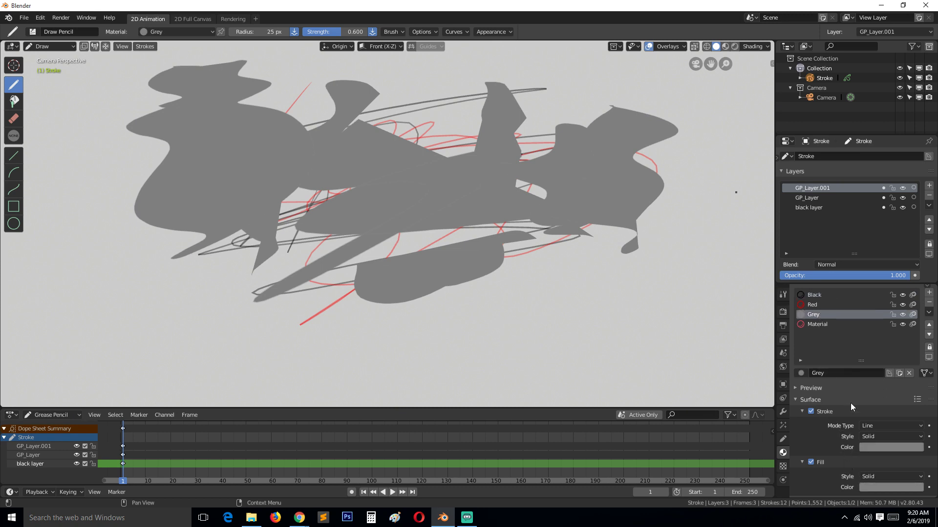
click(874, 435)
click(846, 305)
click(844, 297)
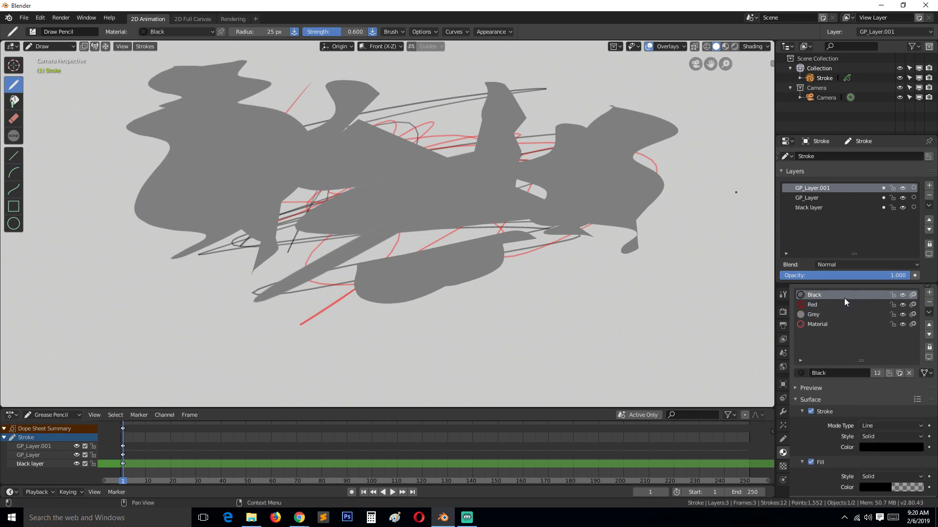
click(835, 303)
click(828, 316)
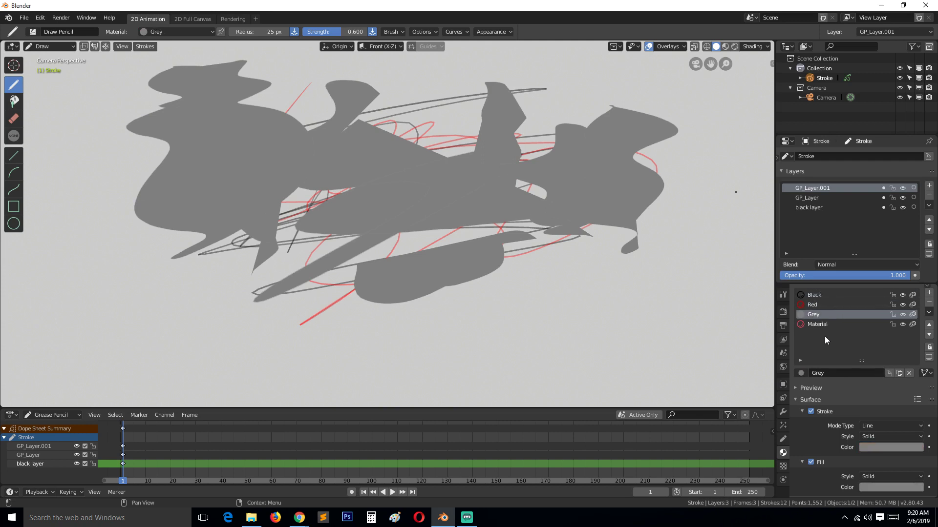
click(827, 326)
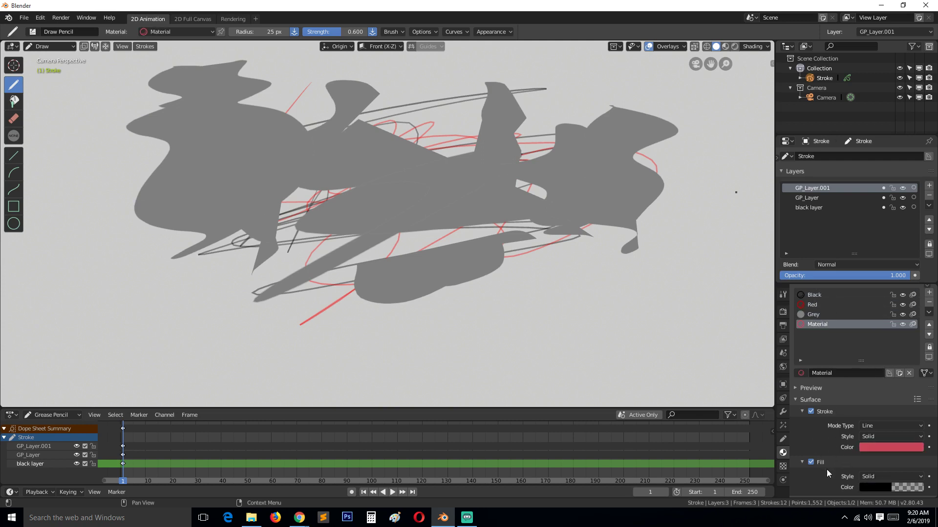
click(822, 316)
click(827, 306)
click(825, 296)
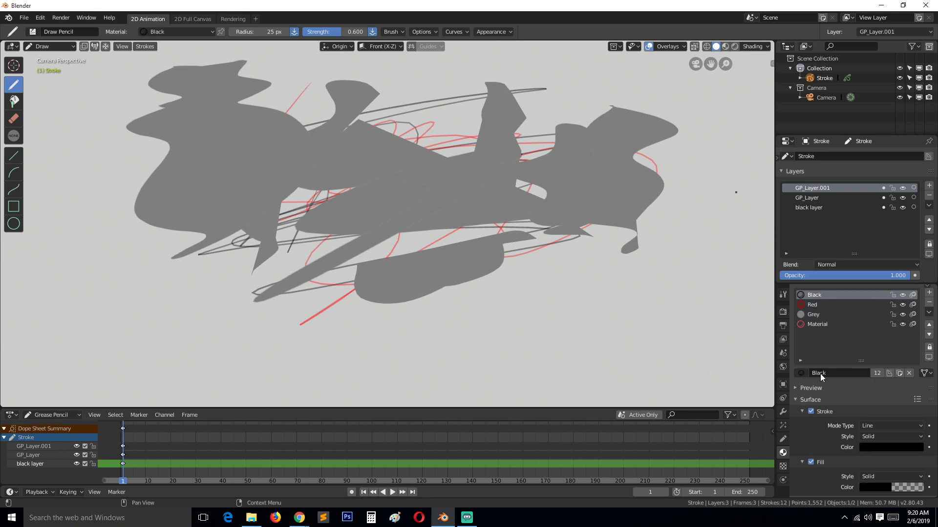
Examine the Black material's preview and surface settings, and the Grey material's stroke and fill options.
click(808, 388)
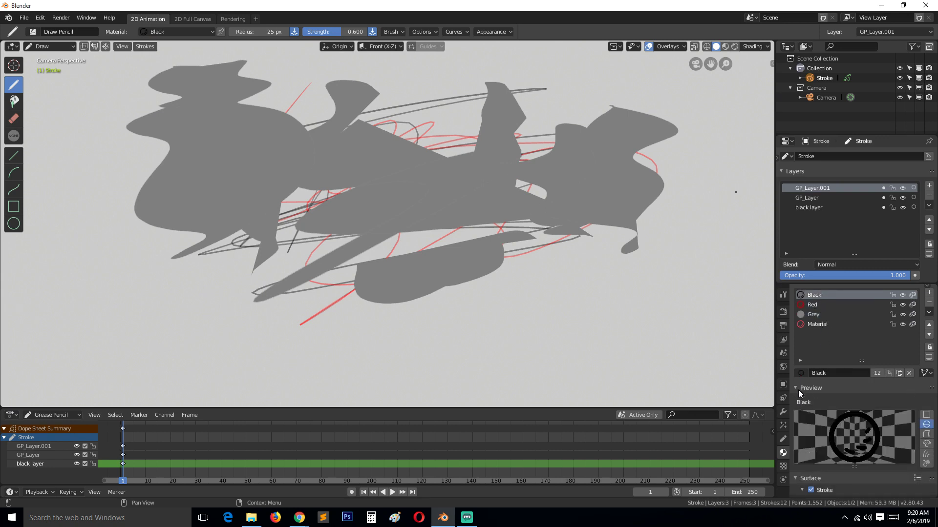
click(798, 390)
click(798, 399)
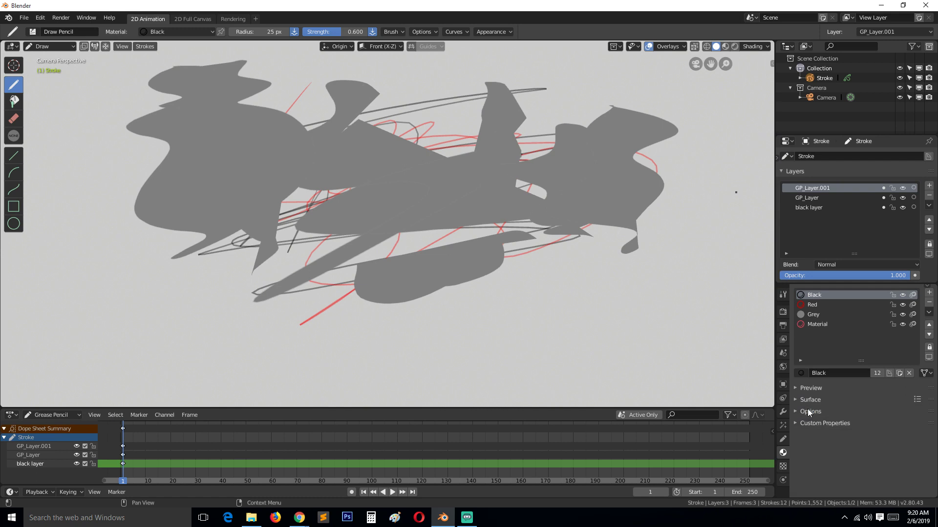
click(811, 404)
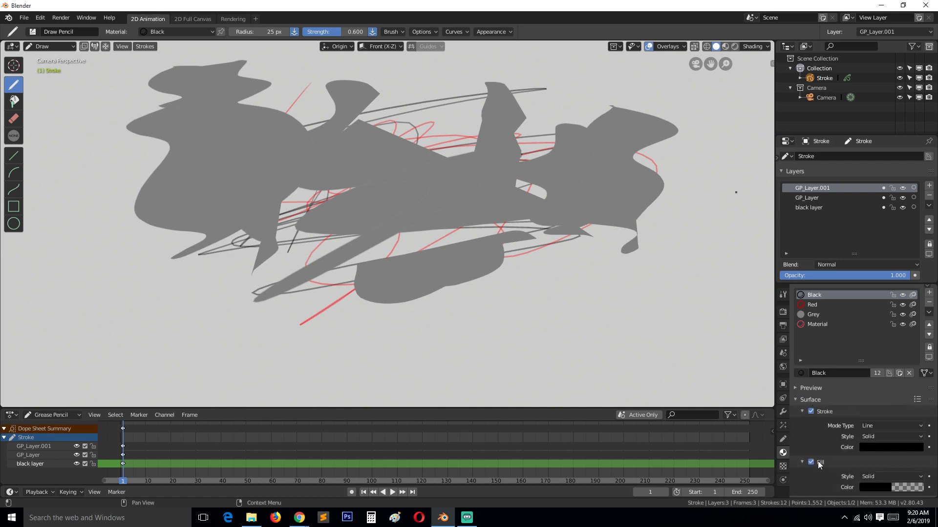
click(835, 314)
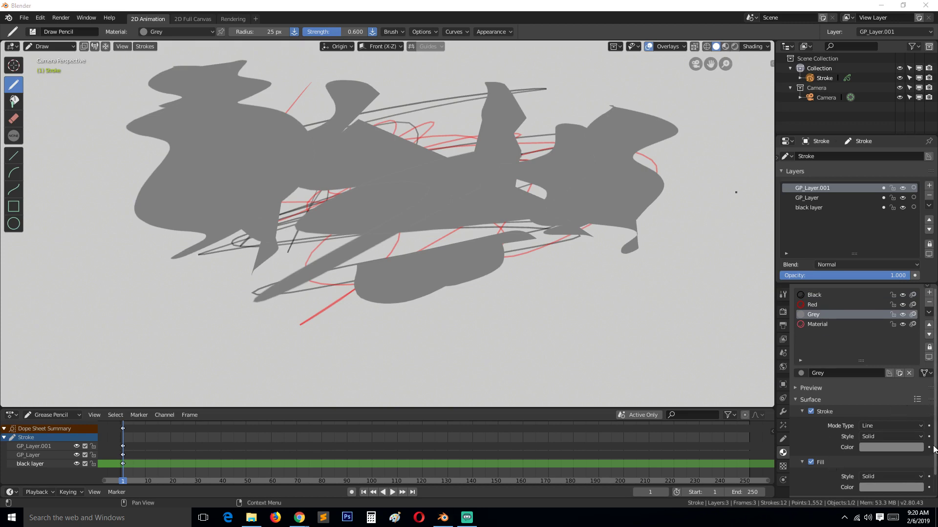
scroll(935, 450, down, 1)
scroll(861, 442, down, 1)
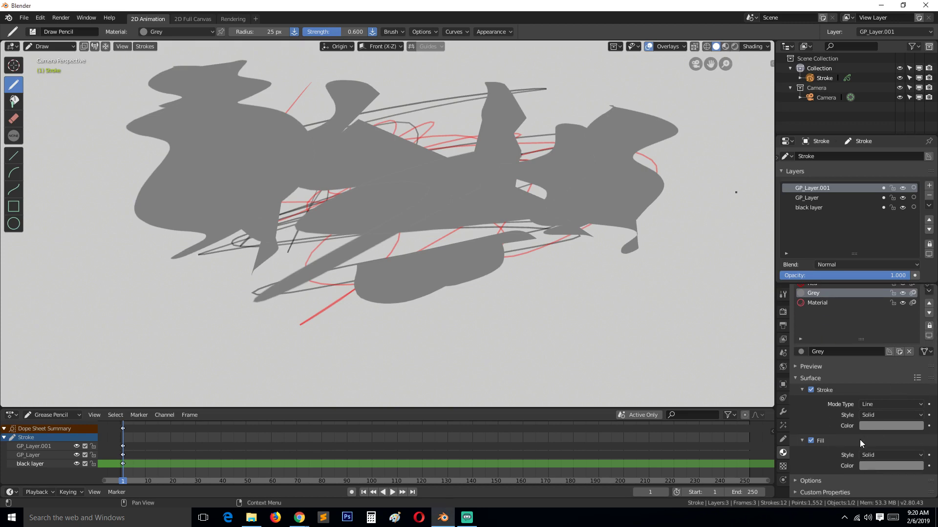
scroll(819, 477, down, 1)
scroll(823, 472, up, 3)
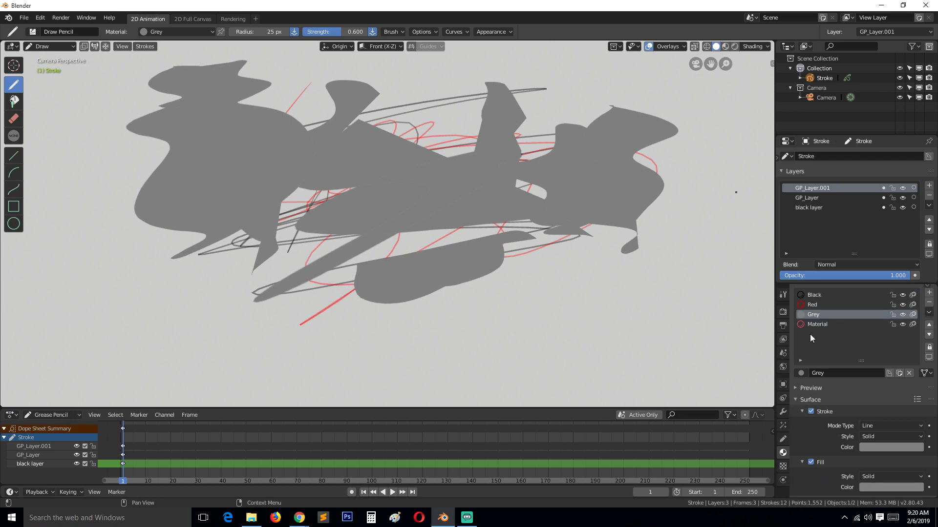
Draw a diagonal stroke with the new pinkish-red material across the grey shape on GP_Layer.001.
click(823, 325)
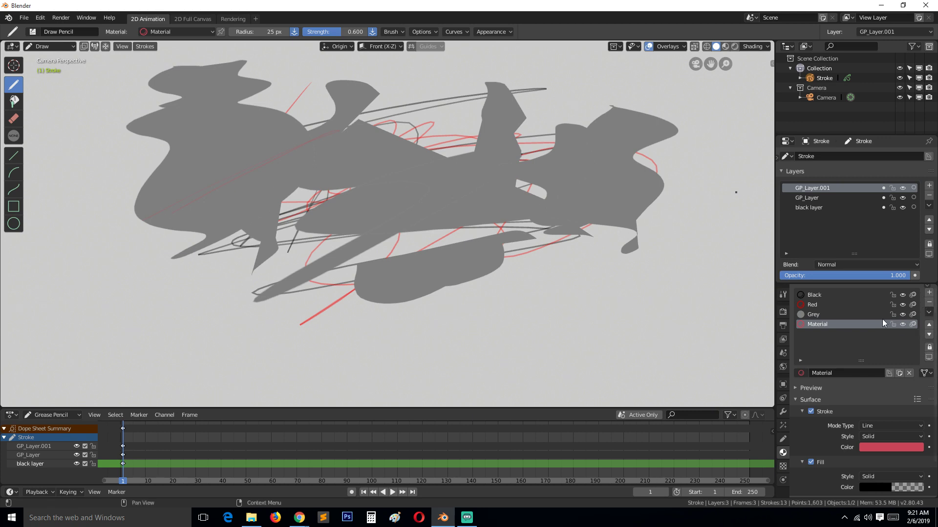
click(838, 314)
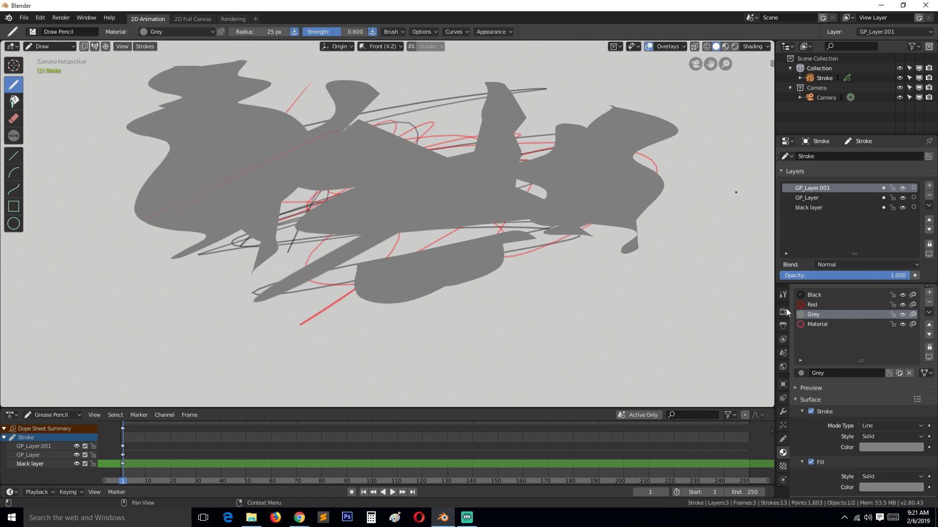
click(842, 324)
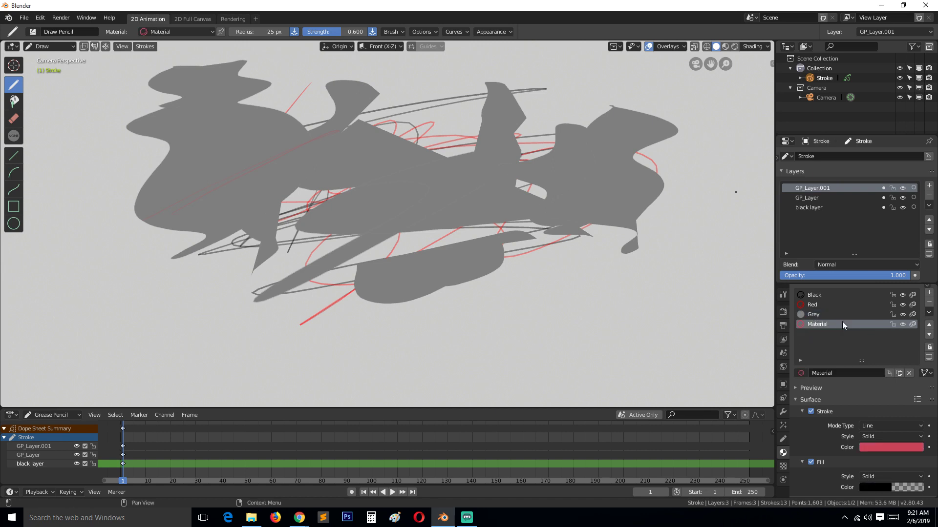
Move the Black material to the end of the material list and back to the beginning.
click(832, 296)
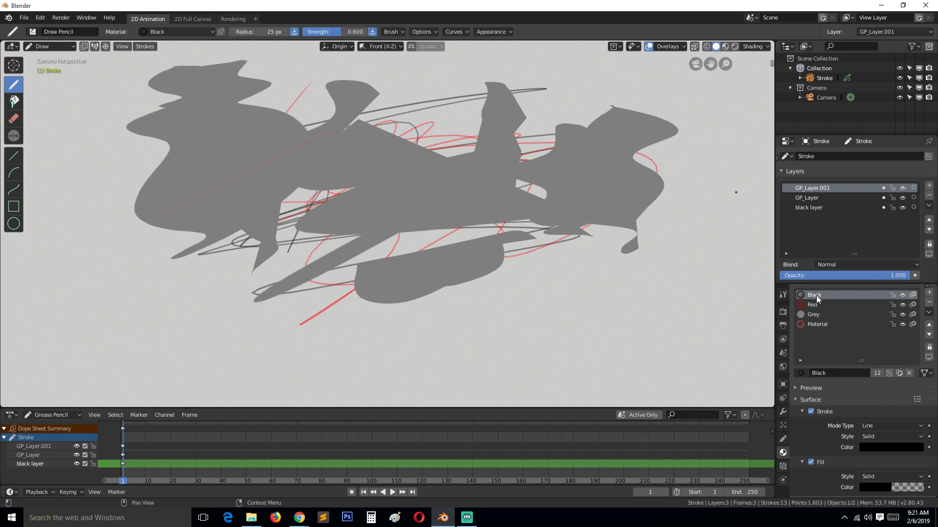
click(929, 335)
click(929, 335)
click(930, 335)
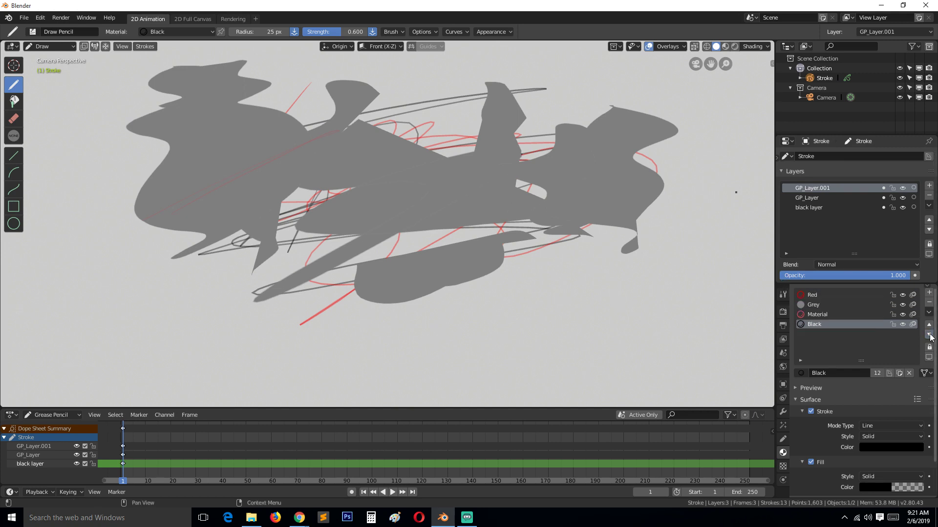
click(928, 325)
click(929, 325)
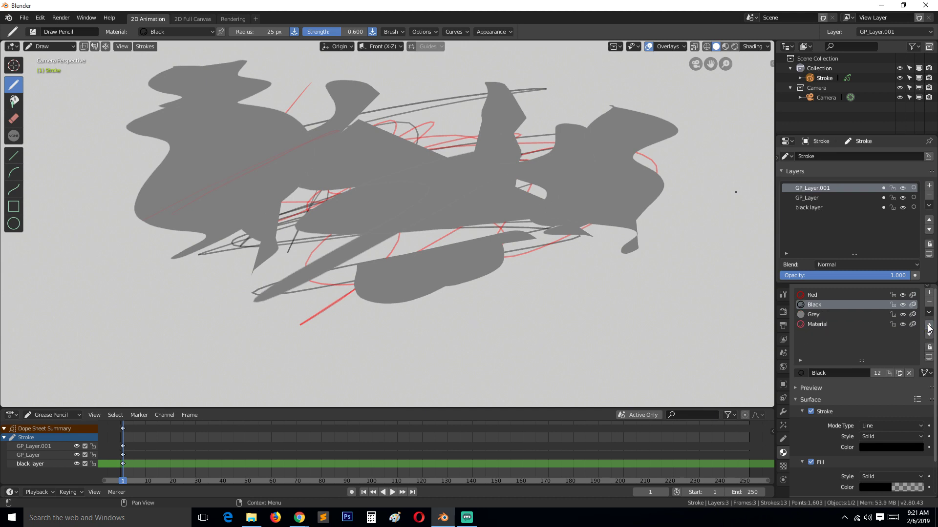
click(929, 325)
Look through the layers and the materials to compare how the two lists work.
click(816, 189)
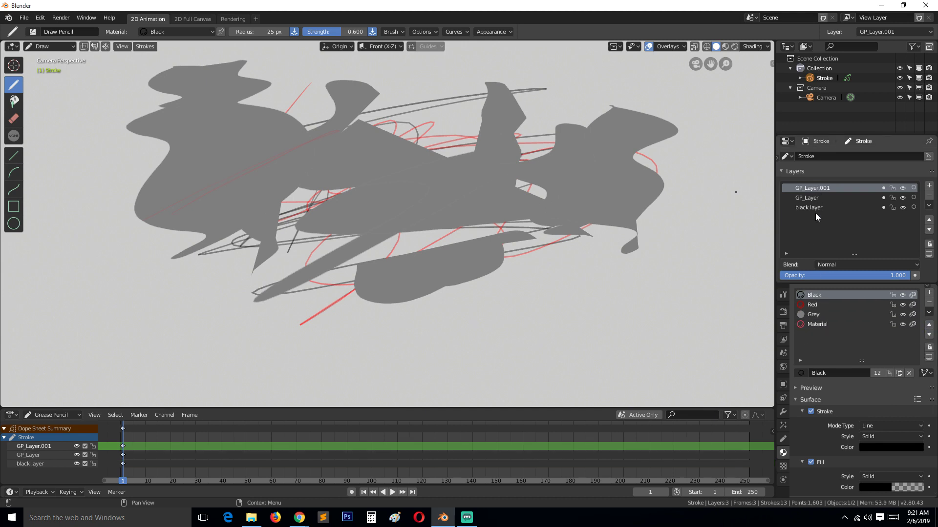
click(813, 208)
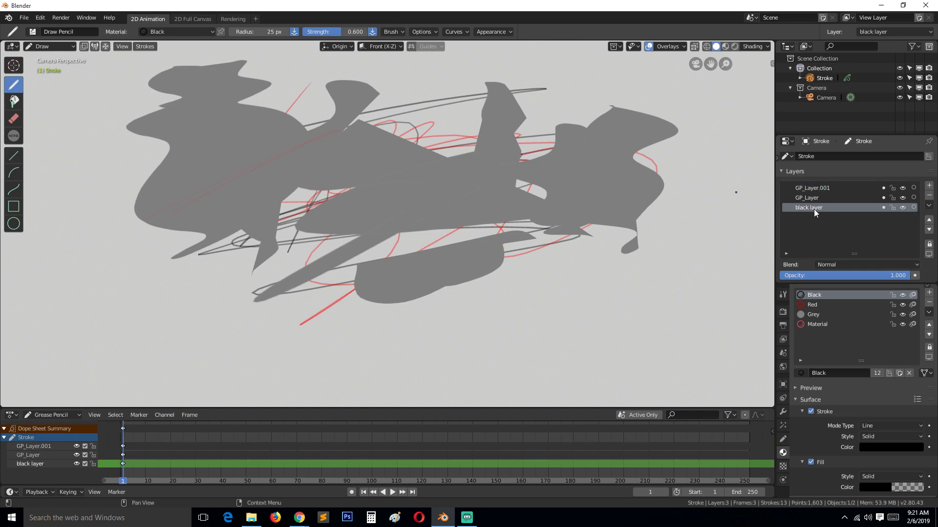
click(814, 188)
click(818, 208)
click(819, 198)
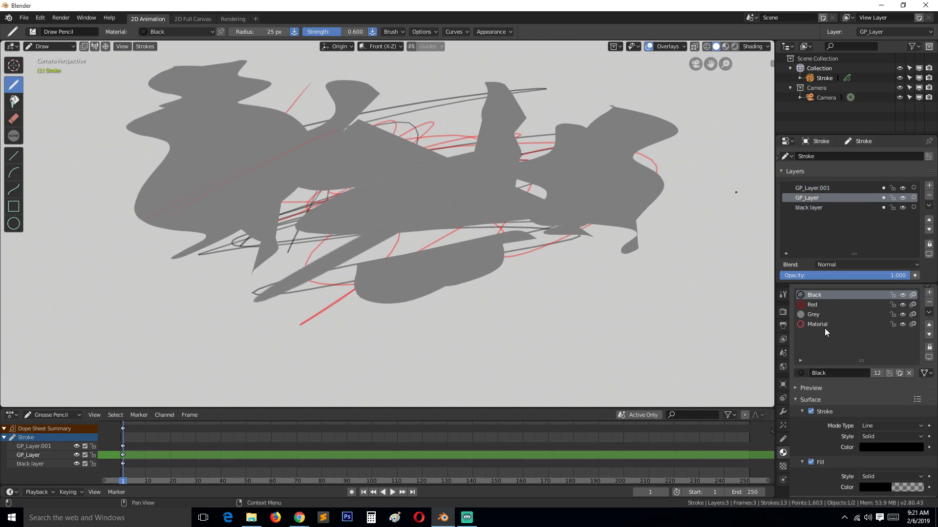
click(824, 315)
click(823, 305)
click(825, 314)
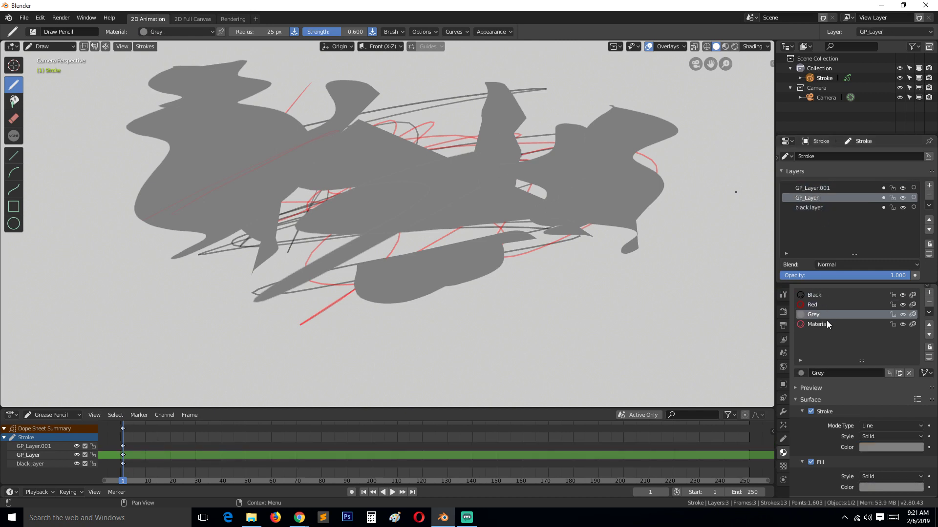
click(826, 322)
click(828, 306)
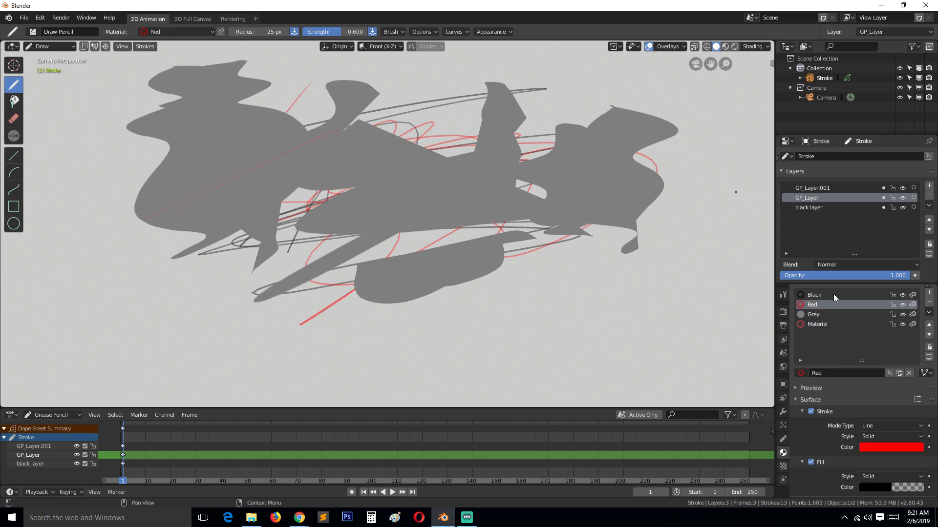
click(833, 295)
click(827, 187)
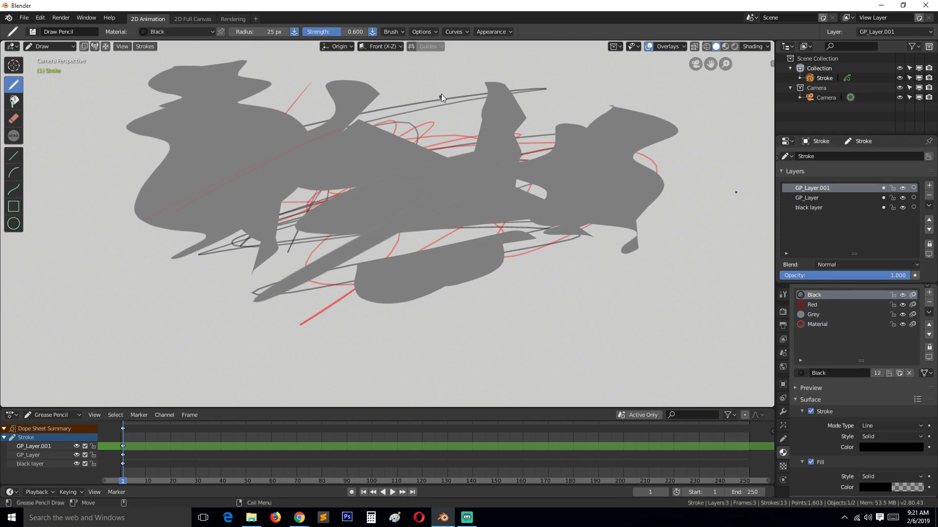
Reorder the layers so that the black layer comes first and GP_Layer.001 with the grey shapes comes last.
click(810, 208)
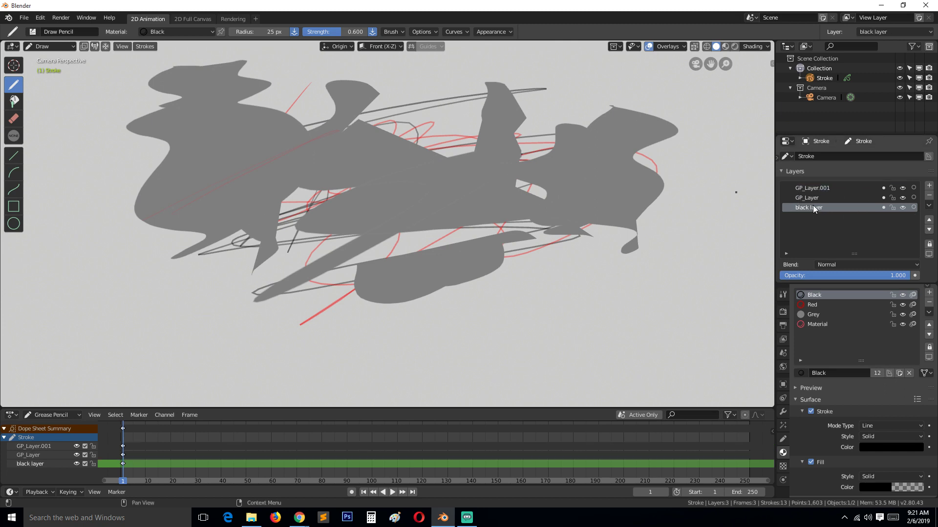
click(929, 220)
click(930, 220)
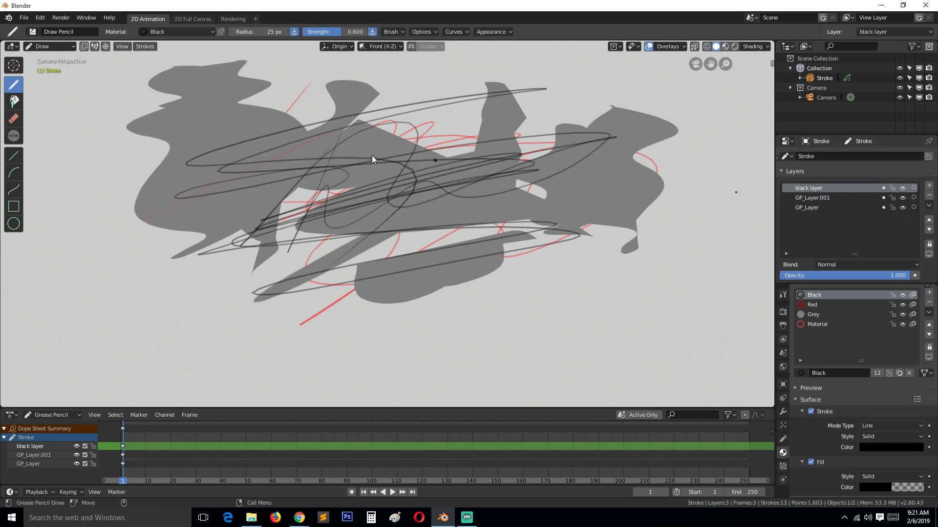
click(822, 197)
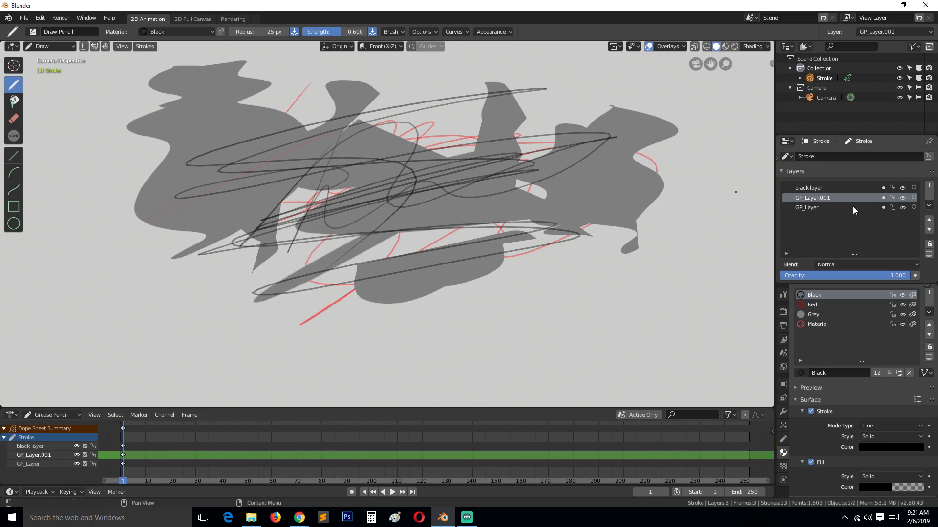
click(929, 229)
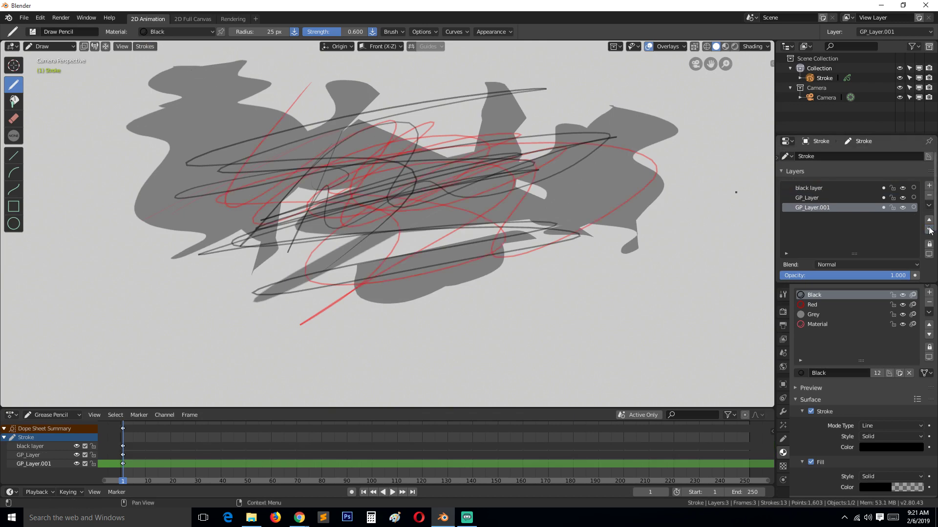
Move GP_Layer.001 up to the front of the layer stack and back down to the end, twice.
click(929, 220)
click(929, 221)
click(931, 229)
click(930, 229)
click(930, 220)
click(930, 220)
click(929, 230)
click(930, 230)
Scribble two more strokes with the Black material on the black layer, over the upper part of the drawing.
click(810, 190)
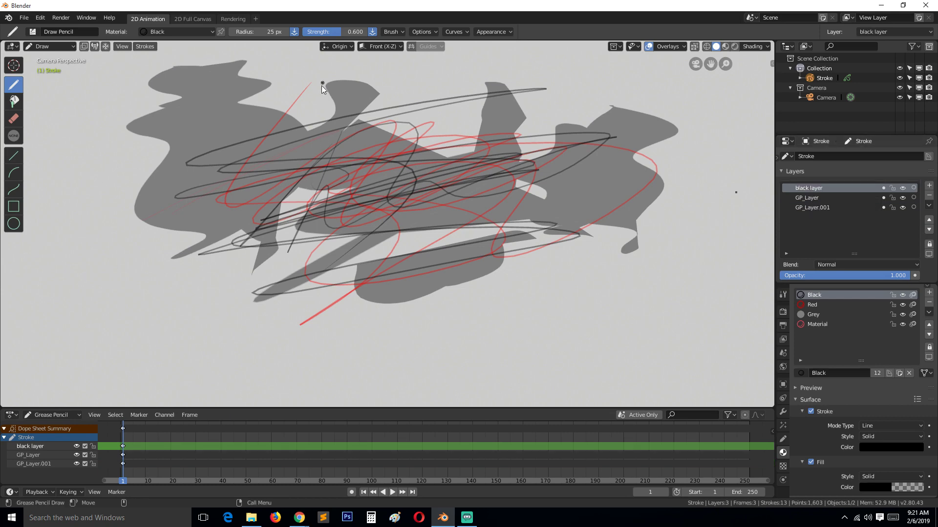
drag(313, 90, 329, 190)
mouse_move(385, 112)
mouse_down()
mouse_move(363, 108)
mouse_move(451, 136)
mouse_move(508, 122)
mouse_move(514, 159)
mouse_move(441, 203)
mouse_move(474, 151)
mouse_up()
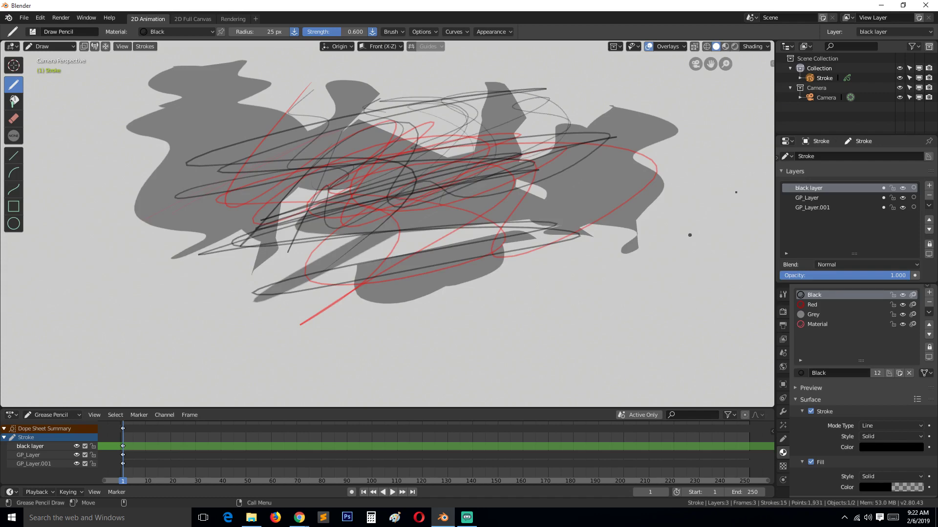
Scribble a long stroke with the Red material on the black layer, over the middle of the drawing.
click(813, 304)
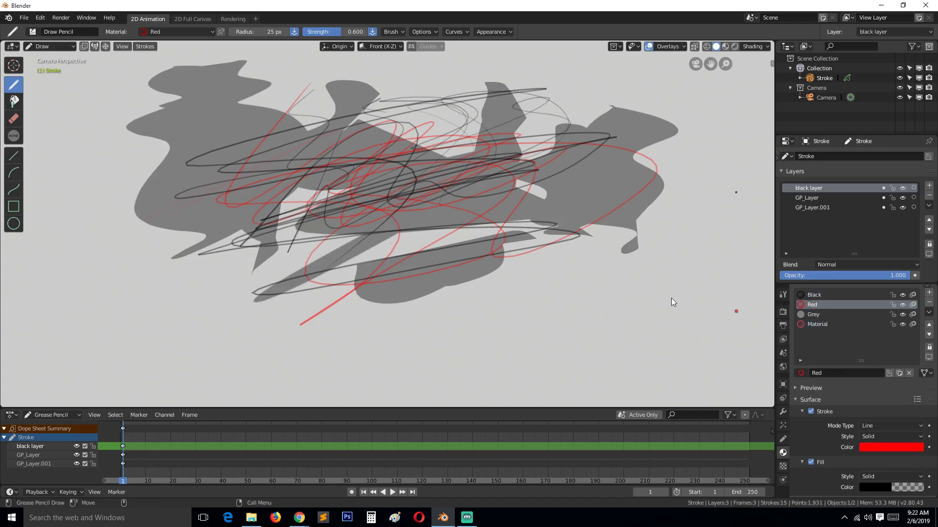
mouse_move(543, 191)
mouse_down()
mouse_move(603, 113)
mouse_move(581, 111)
mouse_up()
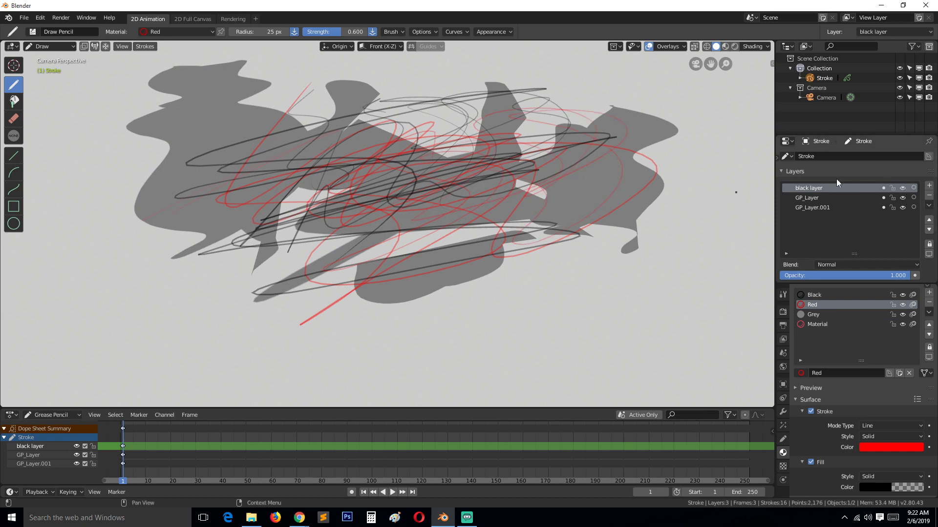
Hide and show the three layers in turn to compare what each contains, leaving all of them shown.
click(902, 188)
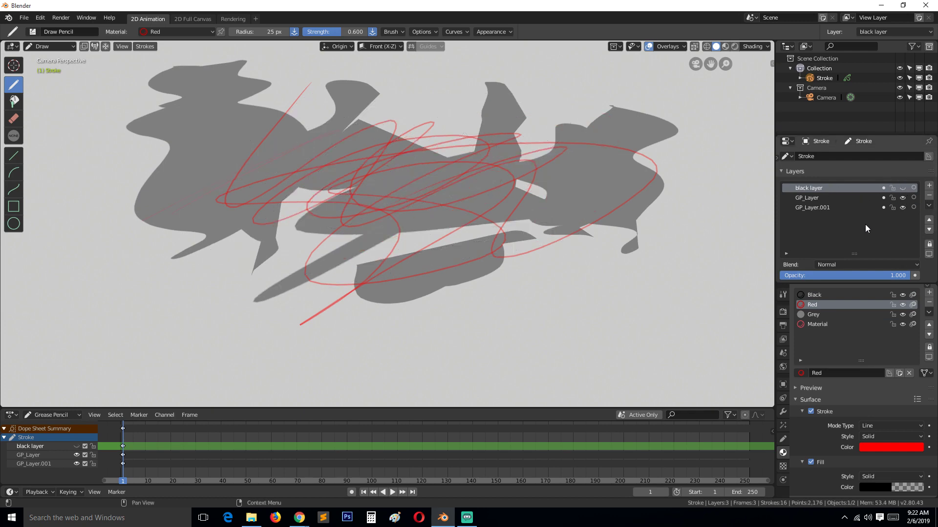
click(902, 198)
click(902, 208)
click(903, 198)
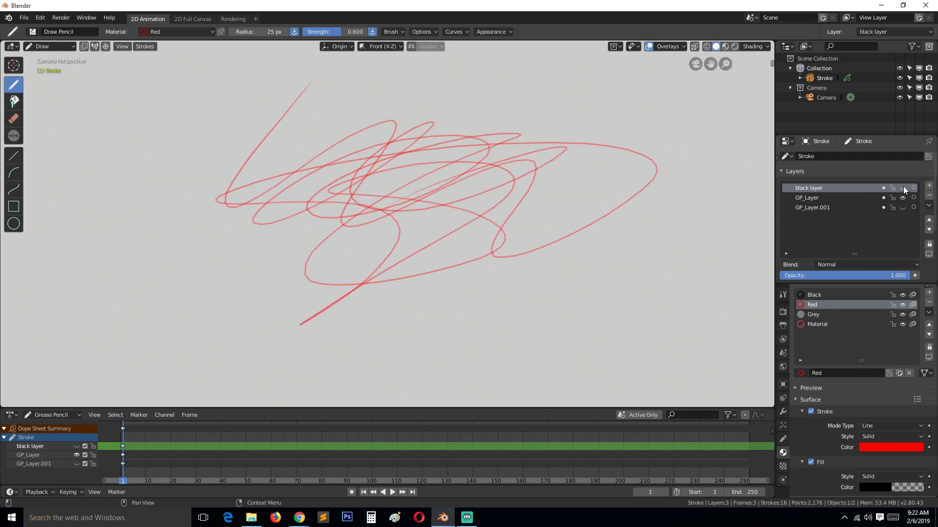
click(903, 188)
click(902, 207)
click(903, 188)
click(902, 208)
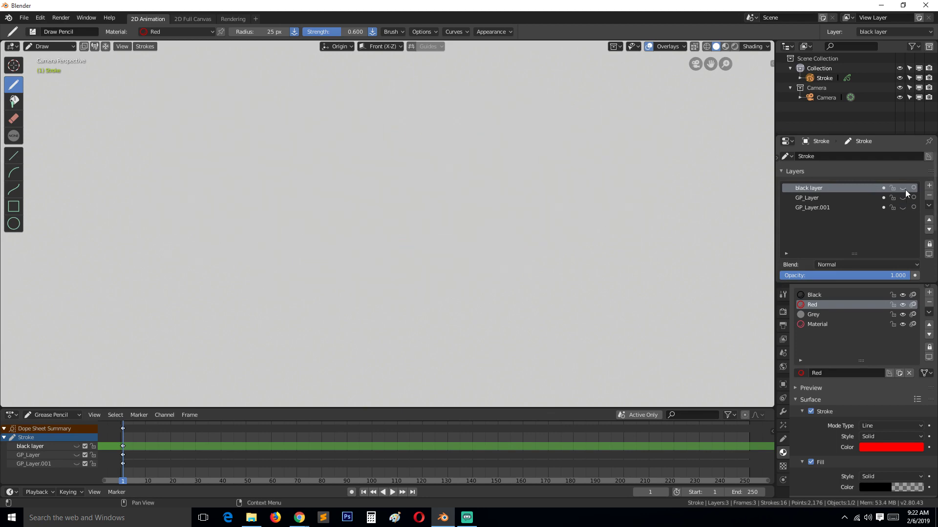
click(903, 189)
click(902, 189)
click(902, 208)
click(903, 198)
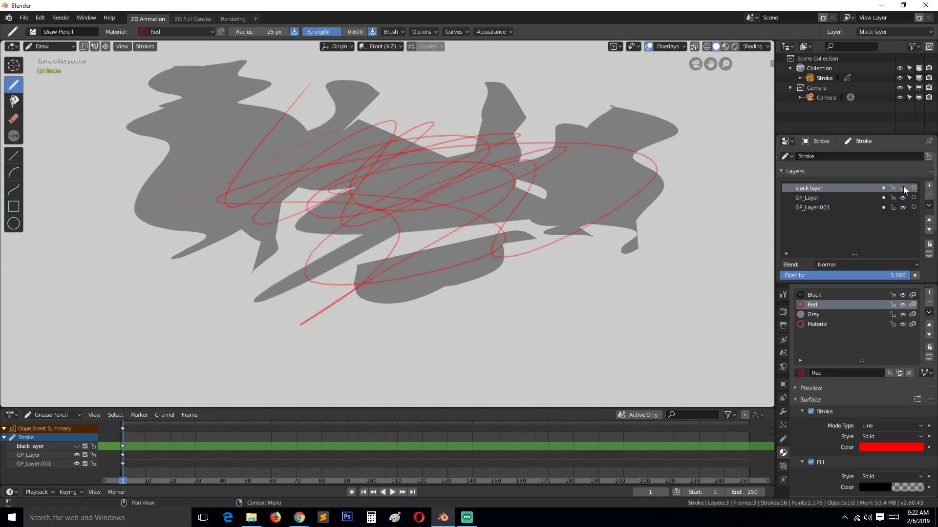
click(902, 188)
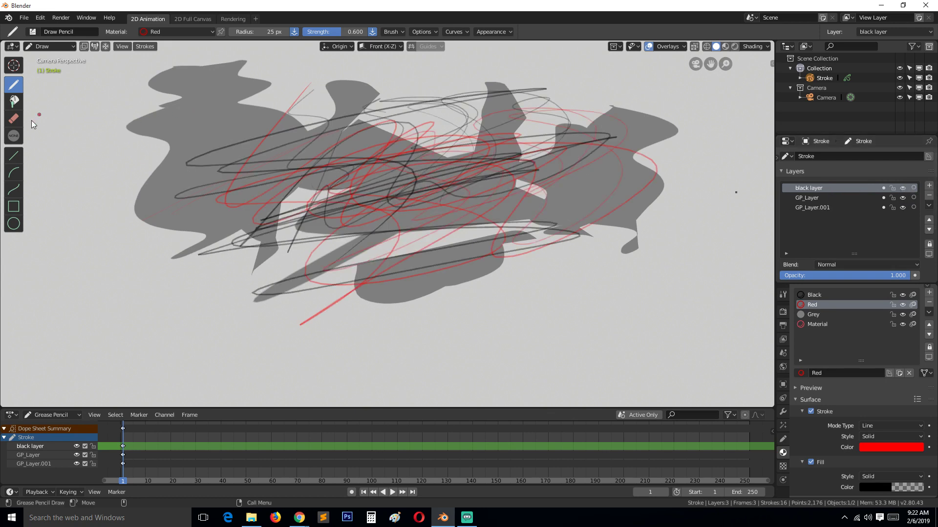
Activate the Erase tool and remove the slot named Material from the material list.
click(13, 119)
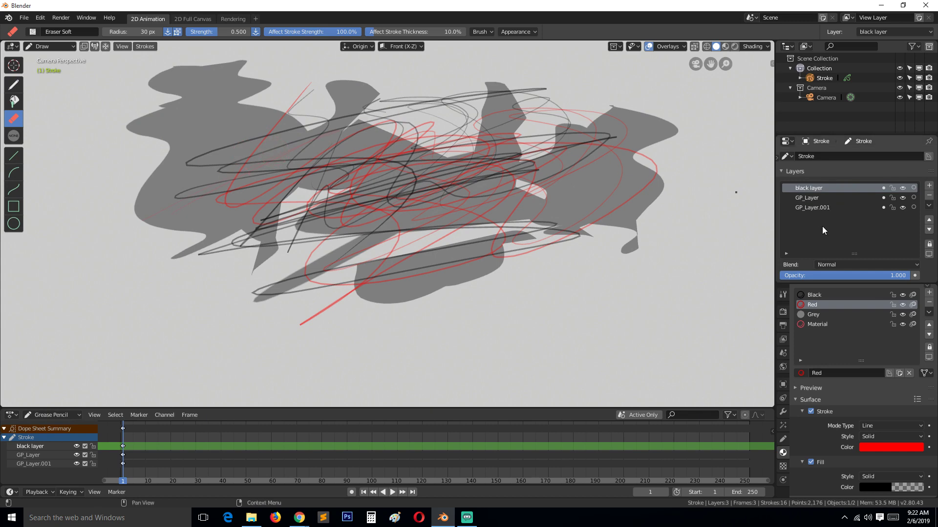
click(822, 294)
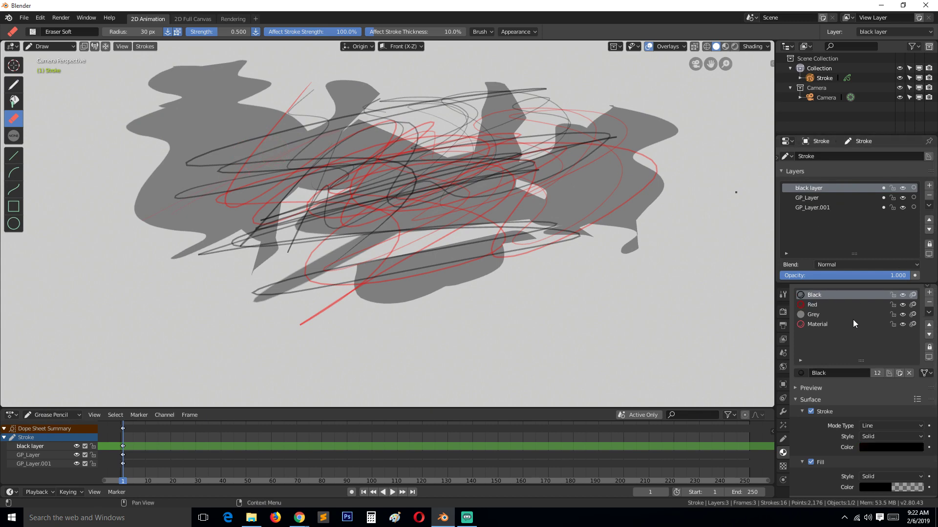
click(860, 324)
click(929, 303)
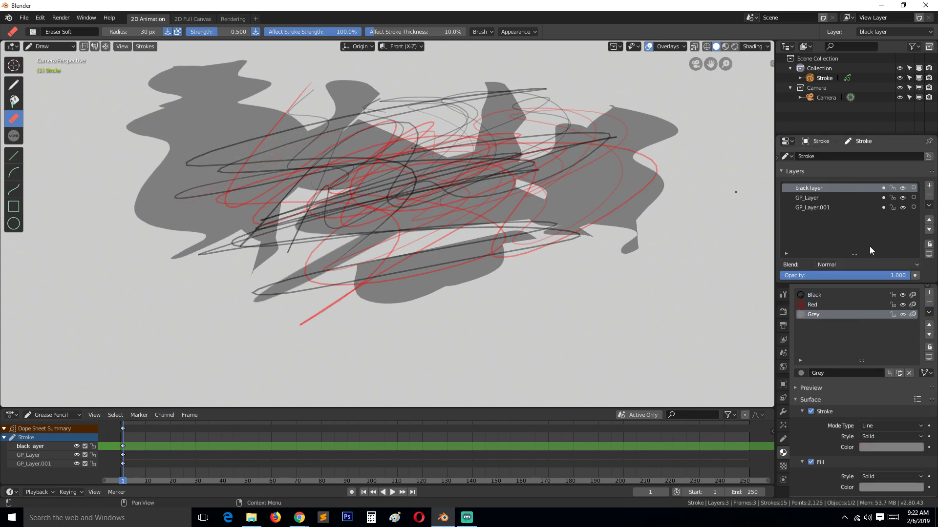
Delete all three layers with their strokes and add a new empty layer.
click(829, 208)
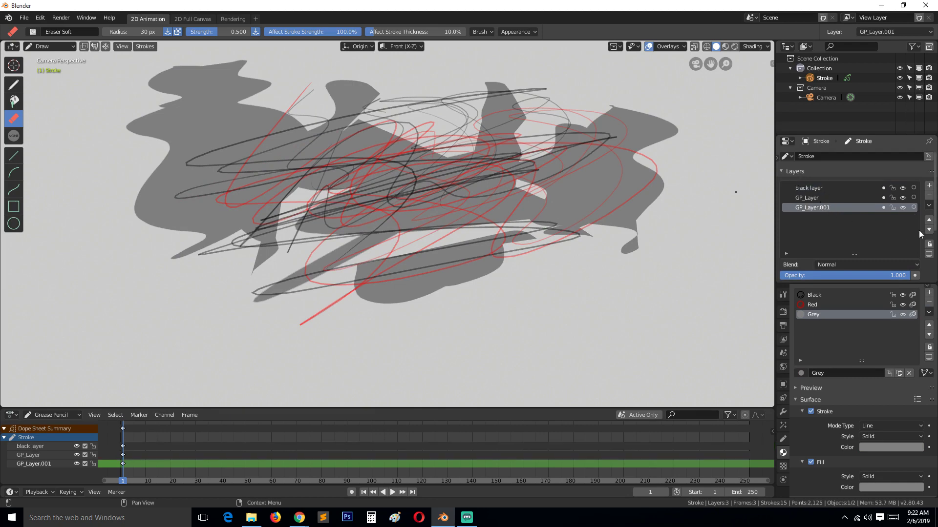
click(930, 196)
click(930, 196)
click(930, 196)
click(864, 188)
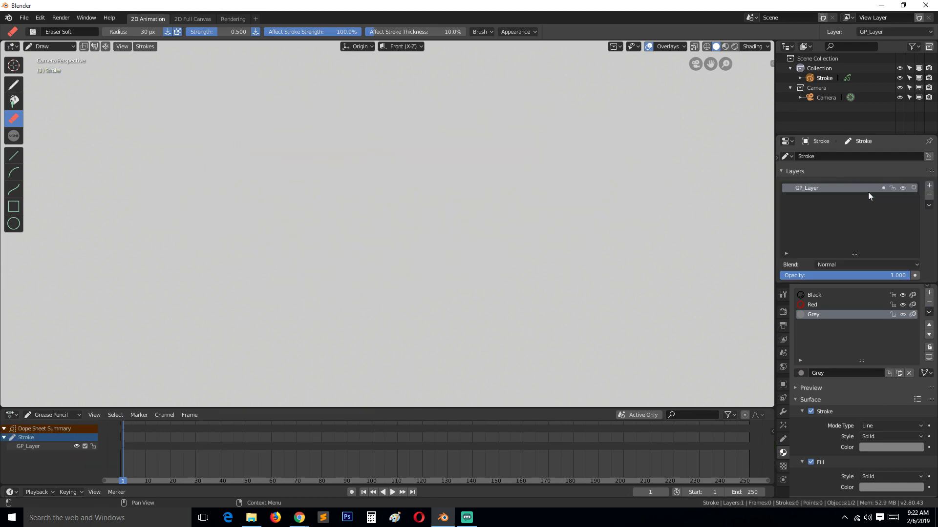
Draw one long winding pencil stroke across the canvas and erase short parts of it with the Eraser Soft brush.
click(13, 85)
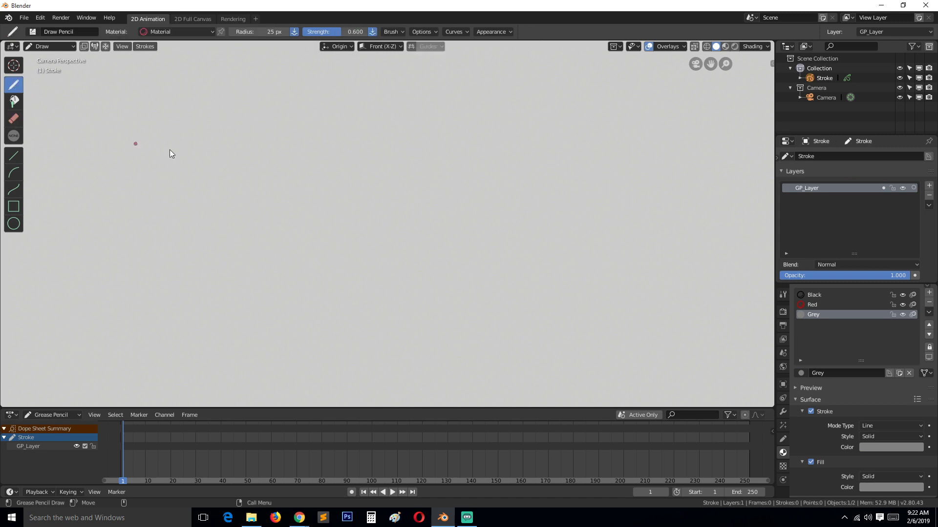
mouse_move(246, 101)
mouse_down()
mouse_move(231, 210)
mouse_move(542, 178)
mouse_move(508, 188)
mouse_move(396, 327)
mouse_up()
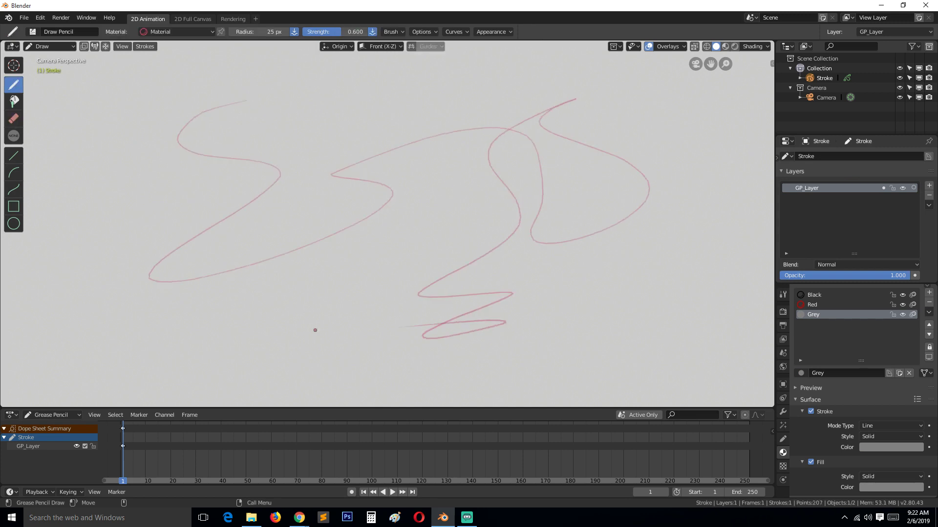
click(14, 120)
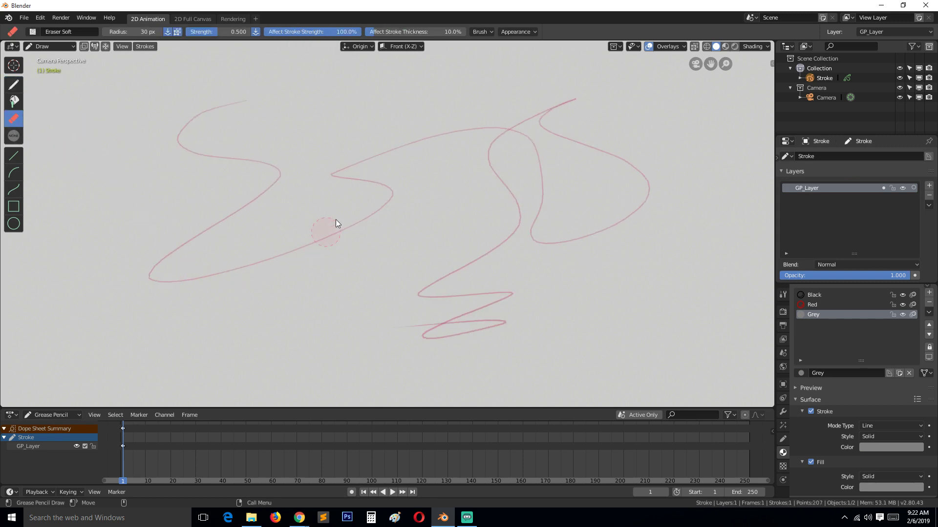
mouse_move(331, 246)
mouse_down()
mouse_move(270, 257)
mouse_move(285, 242)
mouse_up()
drag(337, 226, 283, 249)
drag(448, 331, 423, 336)
Erase the upper-left part of the stroke, lowering the eraser strength to 0.344 between passes.
drag(242, 35, 243, 35)
drag(255, 109, 189, 116)
mouse_move(148, 143)
mouse_down()
mouse_move(185, 133)
mouse_move(215, 155)
mouse_move(262, 157)
mouse_move(267, 186)
mouse_up()
drag(204, 34, 196, 34)
drag(269, 185, 278, 167)
mouse_move(228, 272)
mouse_down()
mouse_move(276, 265)
mouse_move(326, 222)
mouse_up()
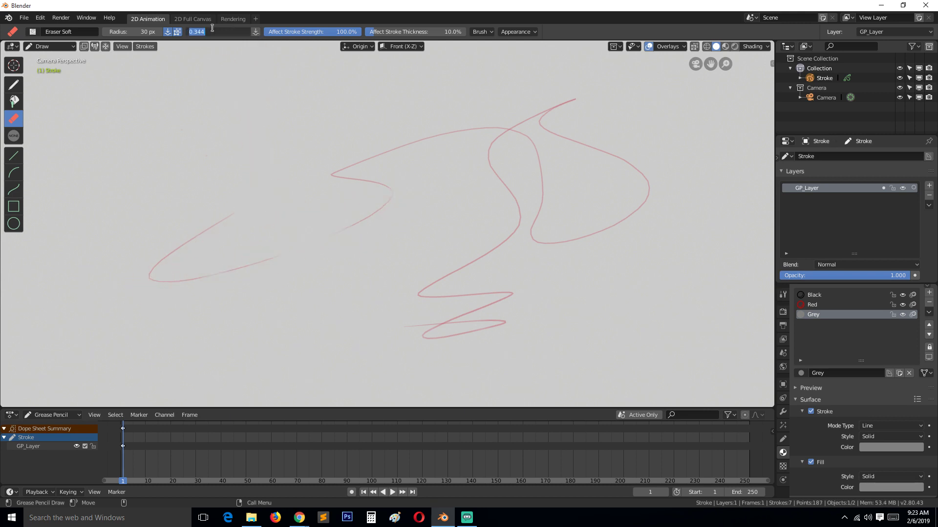
Set the eraser strength to 1.000 and erase parts of the curve in the middle of the canvas.
drag(203, 34, 282, 35)
mouse_move(364, 160)
mouse_down()
mouse_move(331, 167)
mouse_move(440, 132)
mouse_up()
mouse_move(340, 198)
mouse_down()
mouse_move(379, 218)
mouse_move(335, 232)
mouse_move(387, 184)
mouse_up()
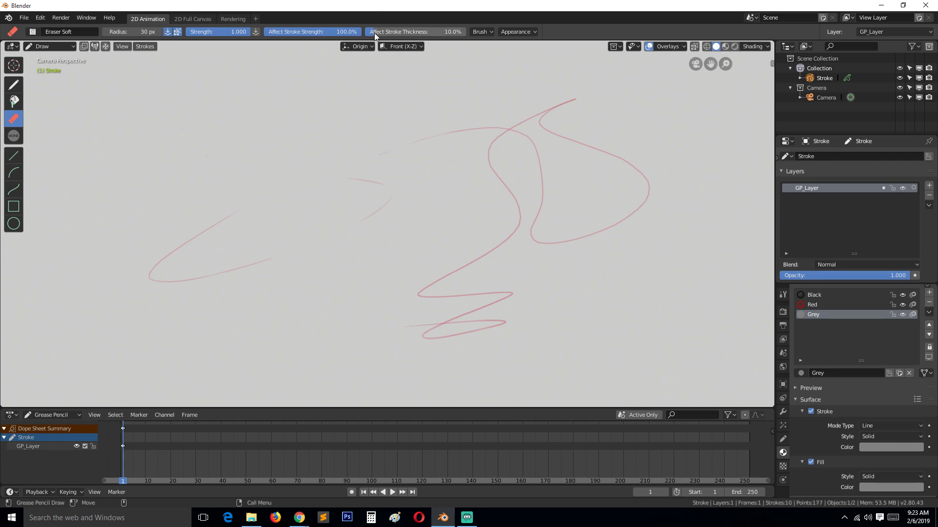
Set the eraser's Affect Stroke Thickness to 100% and erase most of the remaining curve above the bottom zigzag.
drag(374, 33, 467, 36)
mouse_move(440, 122)
mouse_down()
mouse_move(514, 123)
mouse_move(530, 168)
mouse_move(493, 135)
mouse_move(523, 116)
mouse_up()
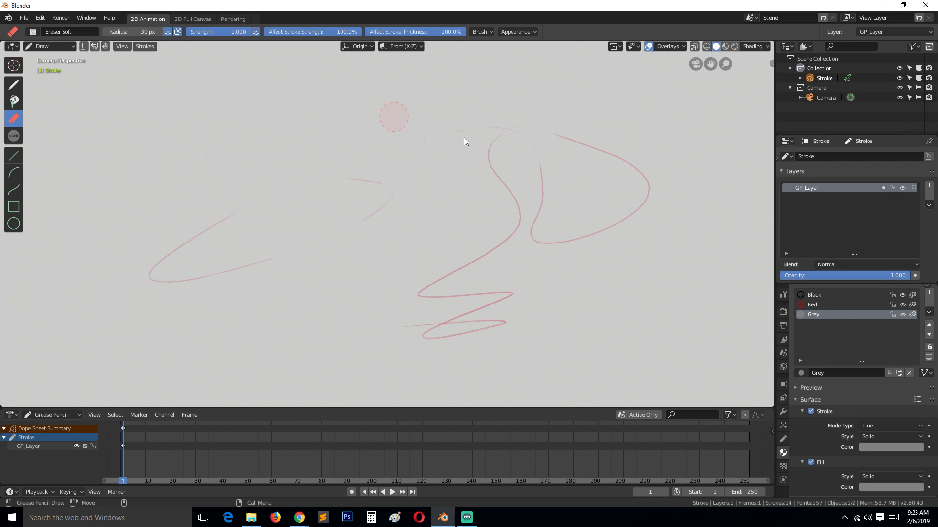
mouse_move(498, 143)
mouse_down()
mouse_move(503, 178)
mouse_move(522, 196)
mouse_move(509, 137)
mouse_up()
click(528, 34)
drag(216, 214, 156, 268)
drag(226, 268, 341, 238)
mouse_move(492, 243)
mouse_down()
mouse_move(592, 236)
mouse_move(659, 153)
mouse_move(665, 215)
mouse_move(627, 162)
mouse_move(550, 153)
mouse_up()
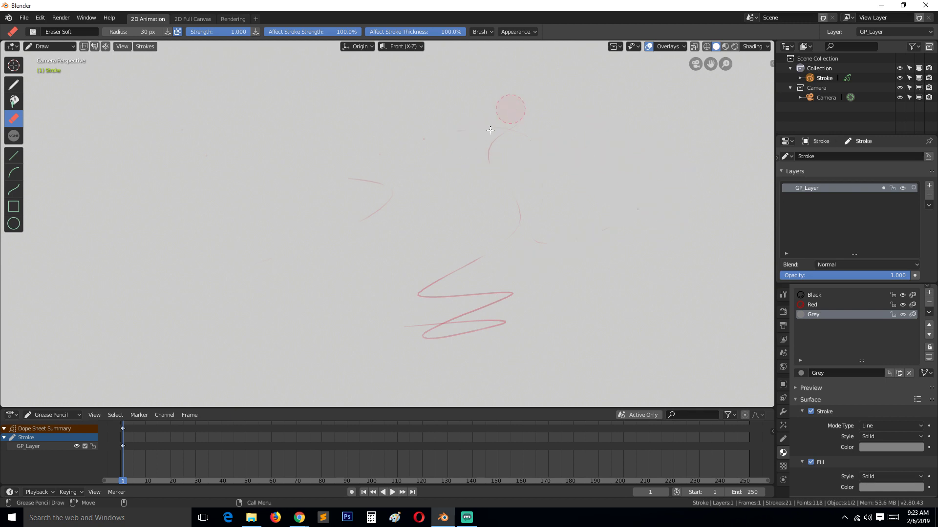
drag(511, 109, 502, 140)
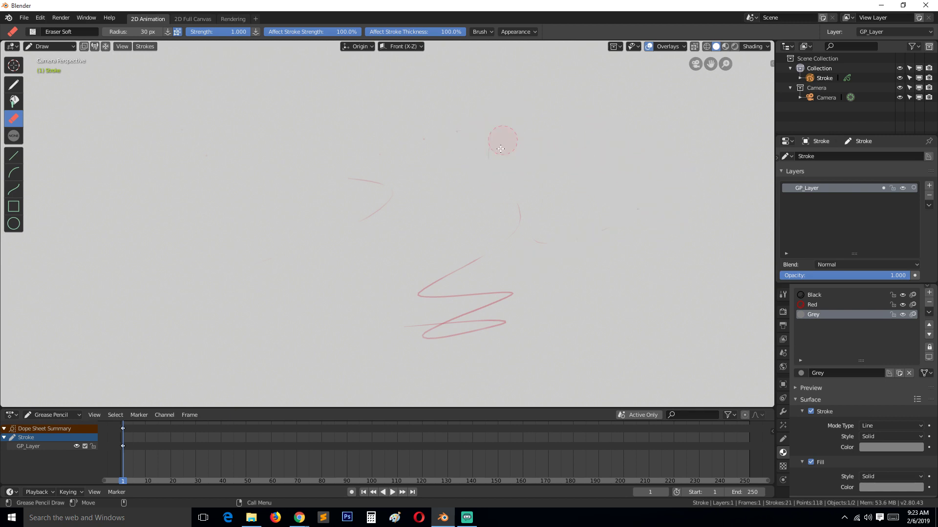
Scribble several large overlapping pencil loops and erase across their upper-left parts at full eraser strength.
click(19, 84)
mouse_move(276, 61)
mouse_down()
mouse_move(254, 147)
mouse_move(391, 166)
mouse_move(523, 200)
mouse_move(200, 228)
mouse_move(542, 151)
mouse_move(342, 115)
mouse_up()
click(14, 118)
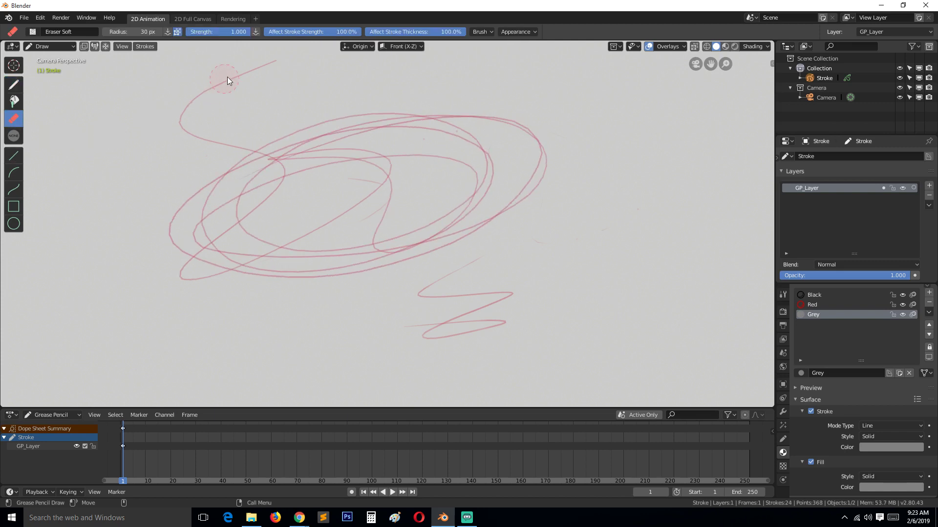
drag(227, 77, 249, 73)
mouse_move(195, 122)
mouse_down()
mouse_move(234, 142)
mouse_move(233, 123)
mouse_up()
drag(167, 134, 178, 95)
mouse_move(289, 117)
mouse_down()
mouse_move(178, 202)
mouse_move(277, 133)
mouse_up()
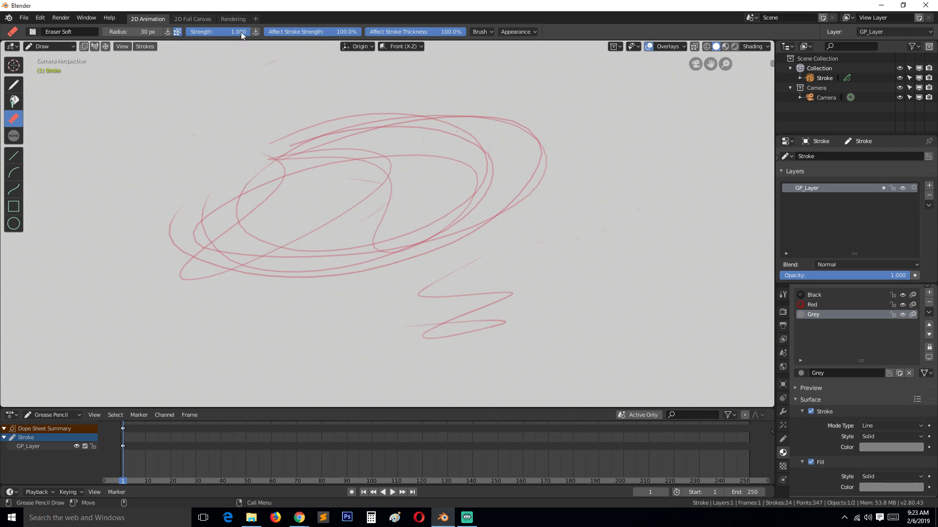
mouse_move(304, 123)
mouse_down()
mouse_move(410, 110)
mouse_move(337, 130)
mouse_move(371, 154)
mouse_up()
Erase across the loops with the eraser strength at 0.376, and again with it at 1.000.
drag(231, 31, 177, 39)
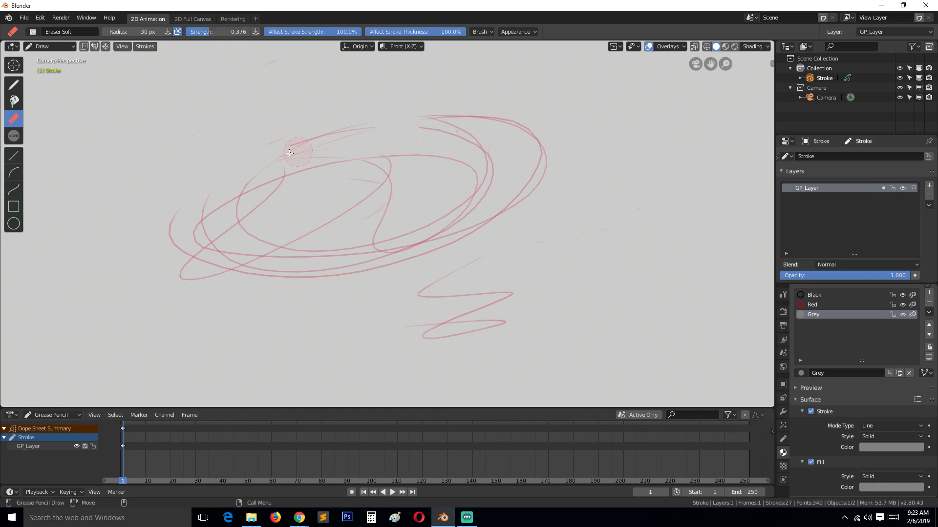
mouse_move(320, 127)
mouse_down()
mouse_move(360, 131)
mouse_move(241, 193)
mouse_move(261, 258)
mouse_move(265, 317)
mouse_move(256, 313)
mouse_up()
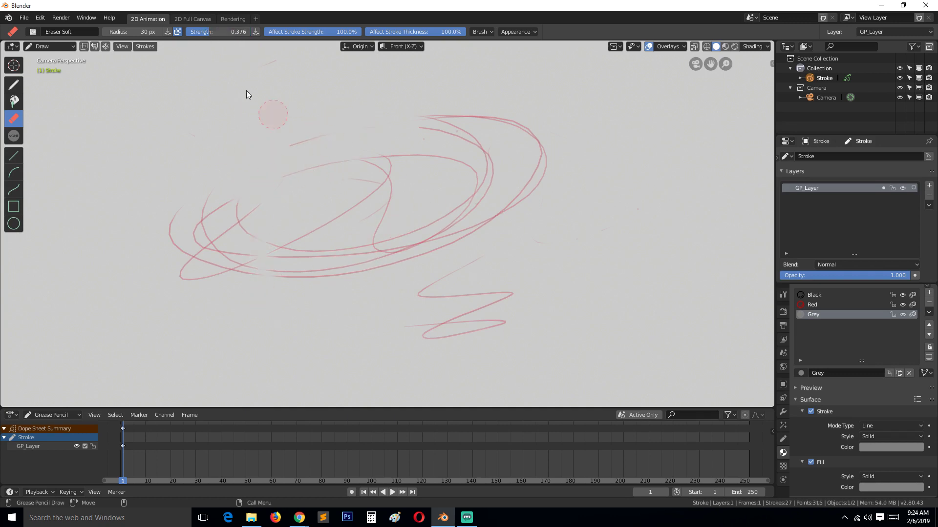
drag(199, 33, 306, 35)
mouse_move(488, 152)
mouse_down()
mouse_move(437, 128)
mouse_move(508, 115)
mouse_move(483, 181)
mouse_move(584, 161)
mouse_move(456, 174)
mouse_move(449, 225)
mouse_move(433, 210)
mouse_move(451, 289)
mouse_move(445, 209)
mouse_move(442, 254)
mouse_move(354, 252)
mouse_move(357, 275)
mouse_move(398, 265)
mouse_move(192, 270)
mouse_move(345, 167)
mouse_move(338, 134)
mouse_up()
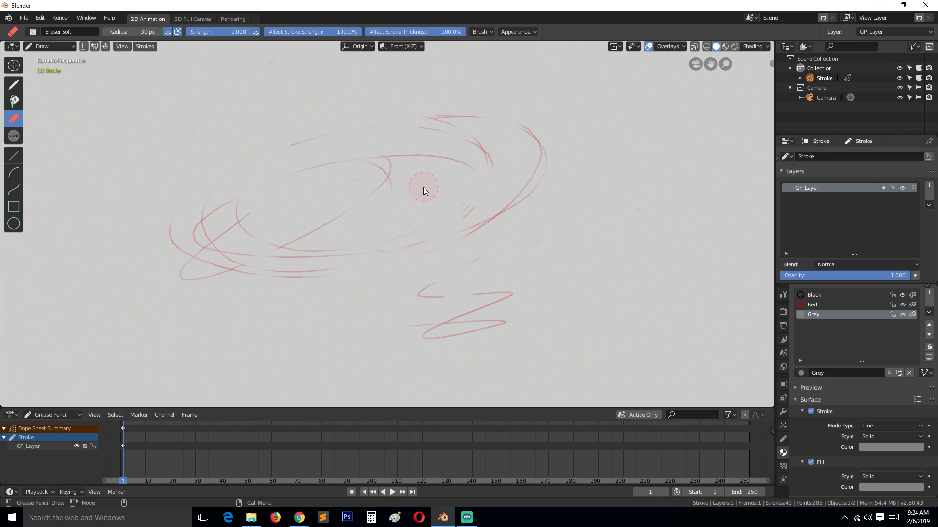
Delete the layer holding the erased scribbles and add a fresh empty layer.
click(929, 195)
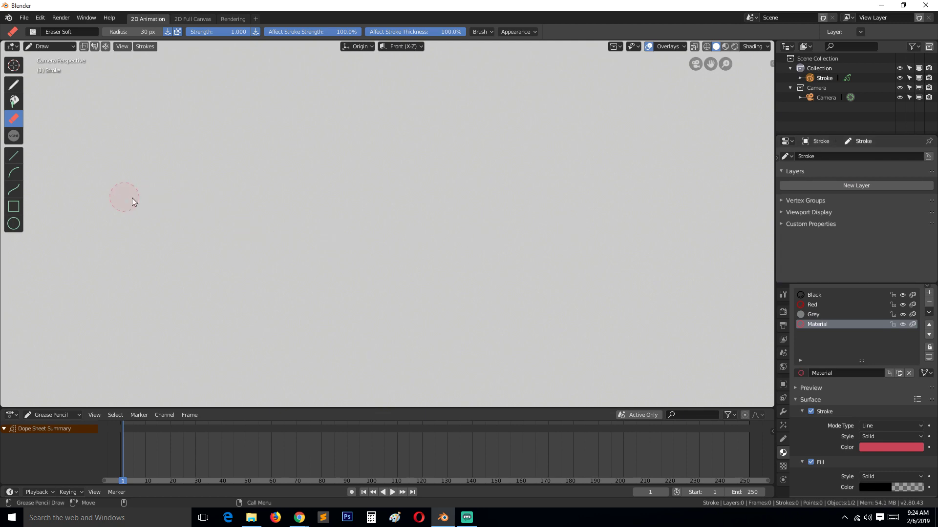
click(849, 186)
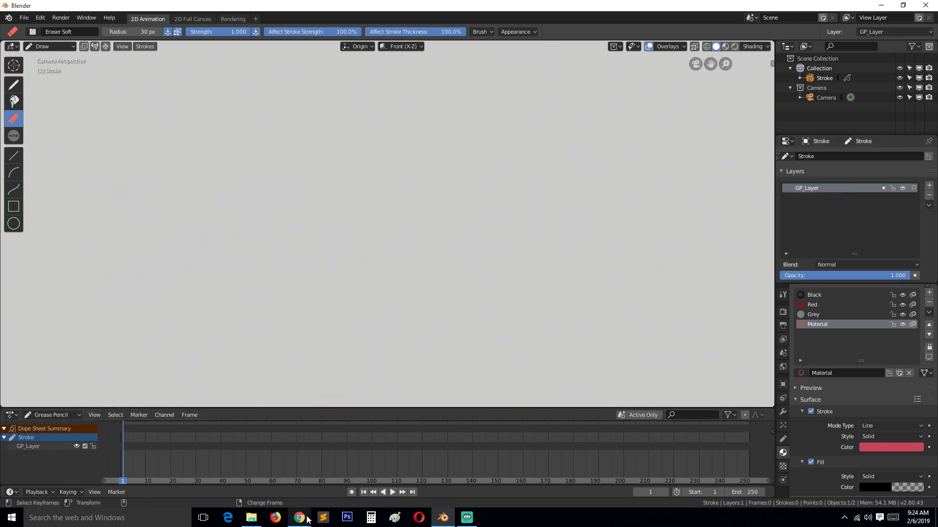
Switch to Chrome and browse the image search results for "archviz exterior".
mouse_move(300, 517)
click(335, 469)
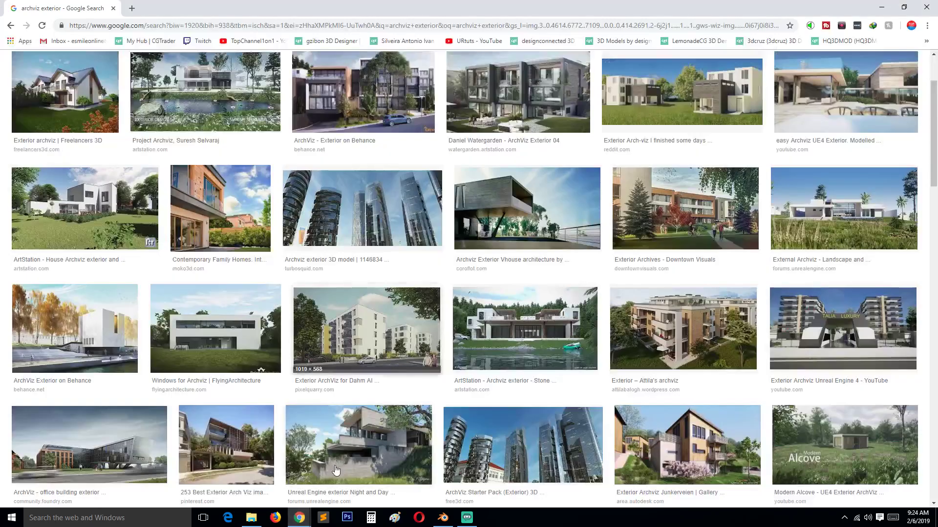
scroll(464, 278, up, 2)
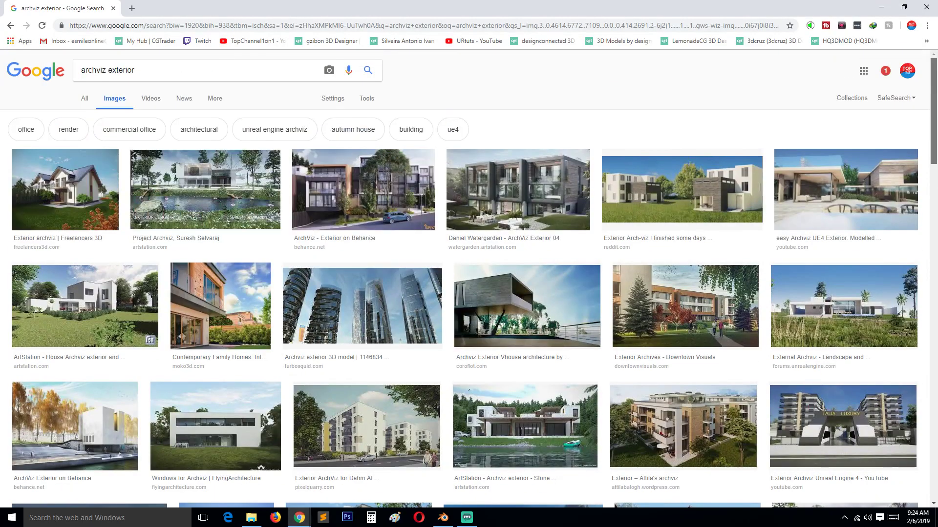
scroll(465, 278, down, 12)
scroll(464, 279, up, 2)
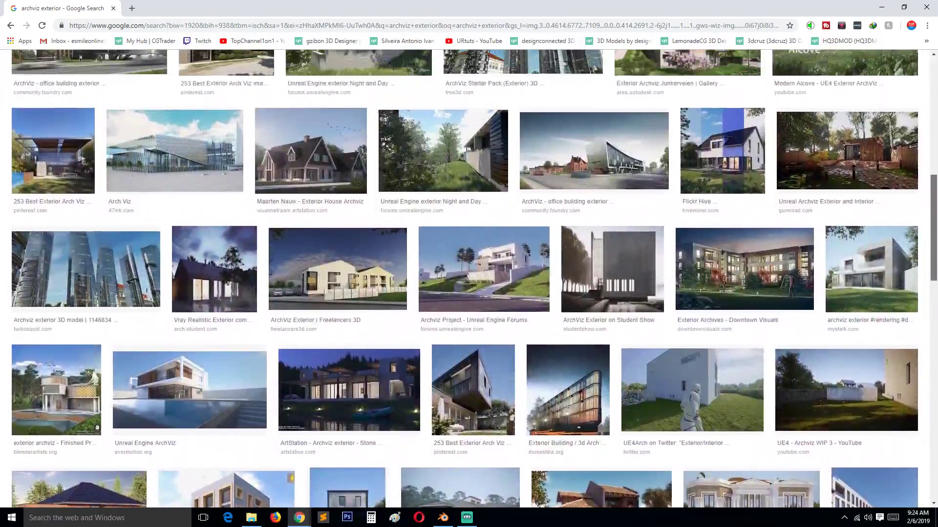
scroll(335, 470, down, 2)
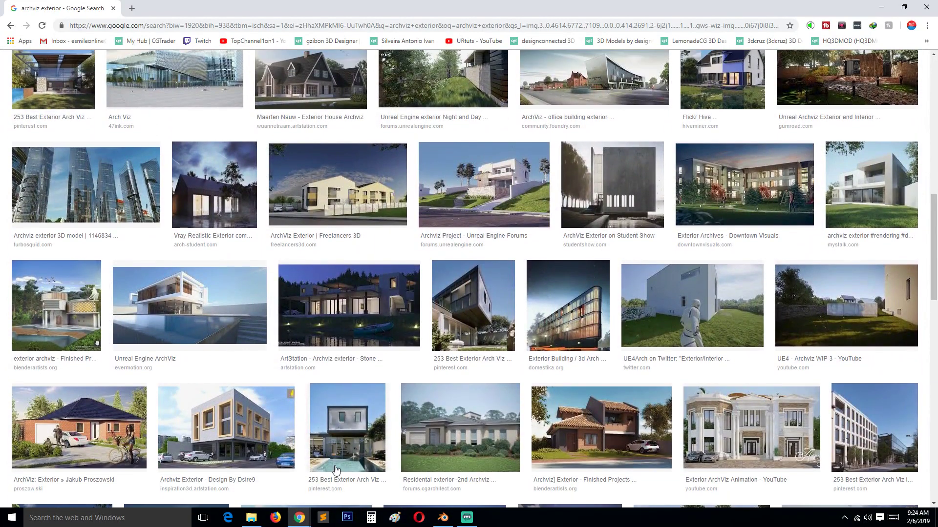
Open three modern house results from the image search in separate tabs and bring up the Unreal Engine ArchViz pool house image.
middle_click(475, 296)
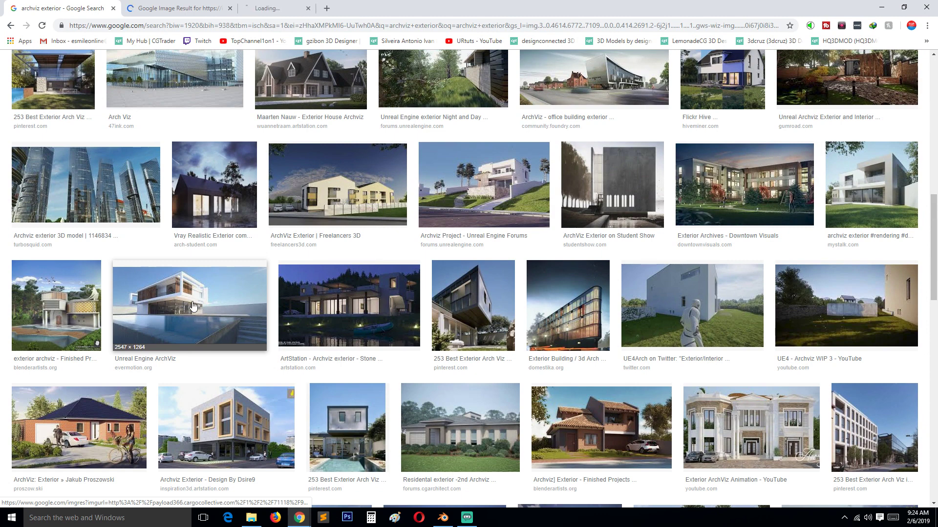
middle_click(198, 322)
scroll(315, 369, up, 2)
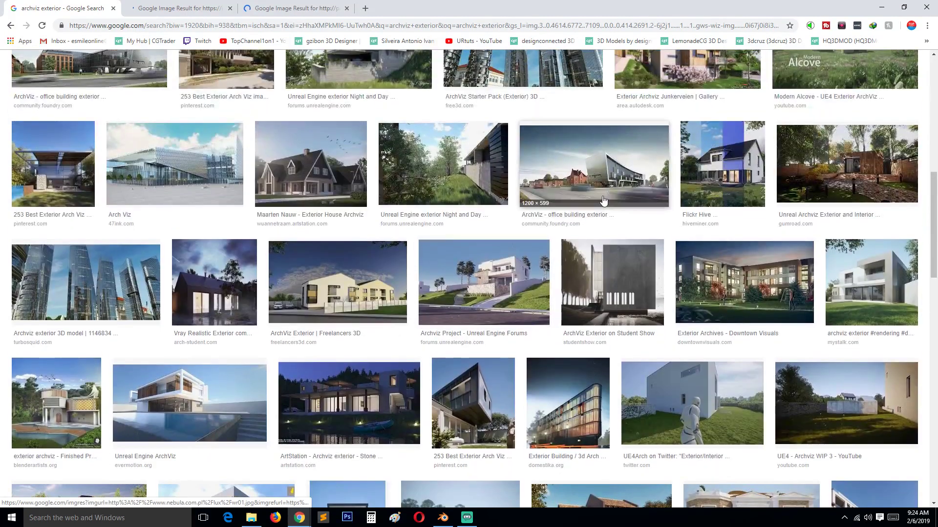
scroll(618, 249, up, 3)
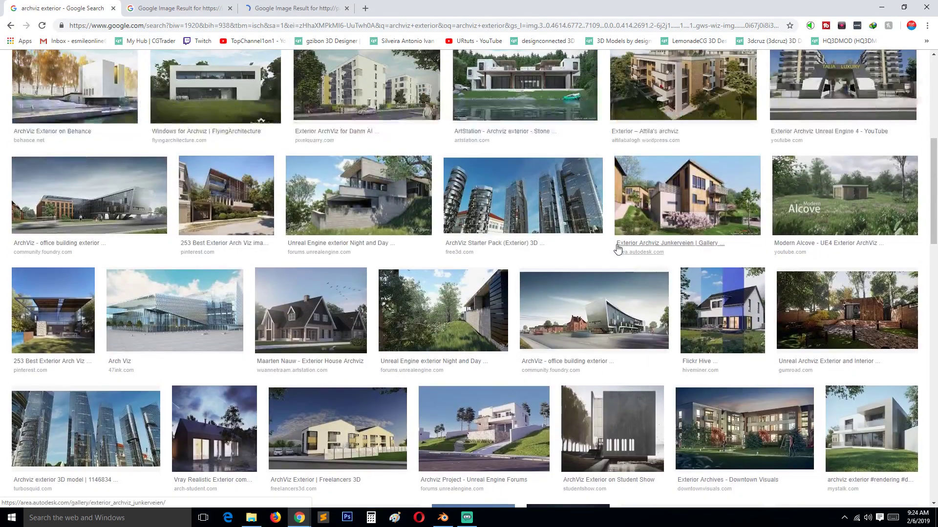
middle_click(843, 399)
click(193, 8)
click(289, 7)
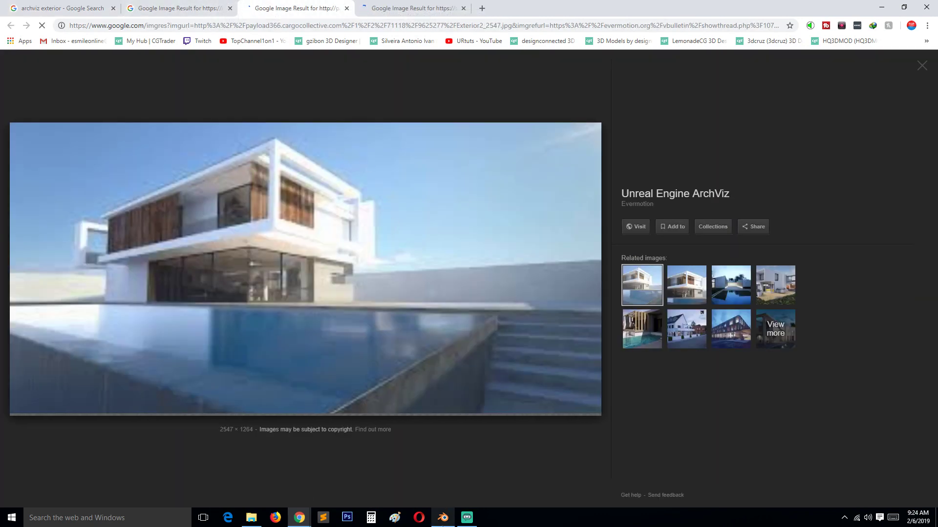
Switch to Blender and choose the Draw Pencil brush with the Black material.
click(443, 518)
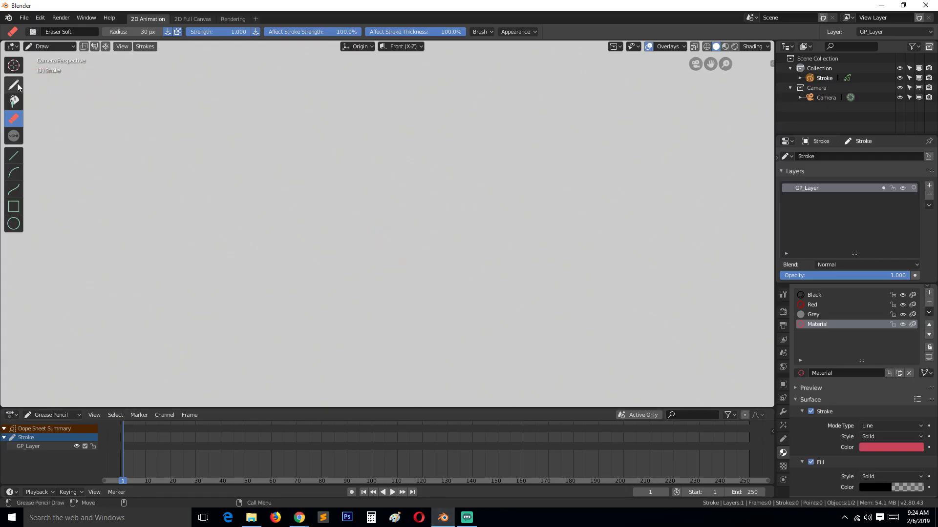
click(15, 85)
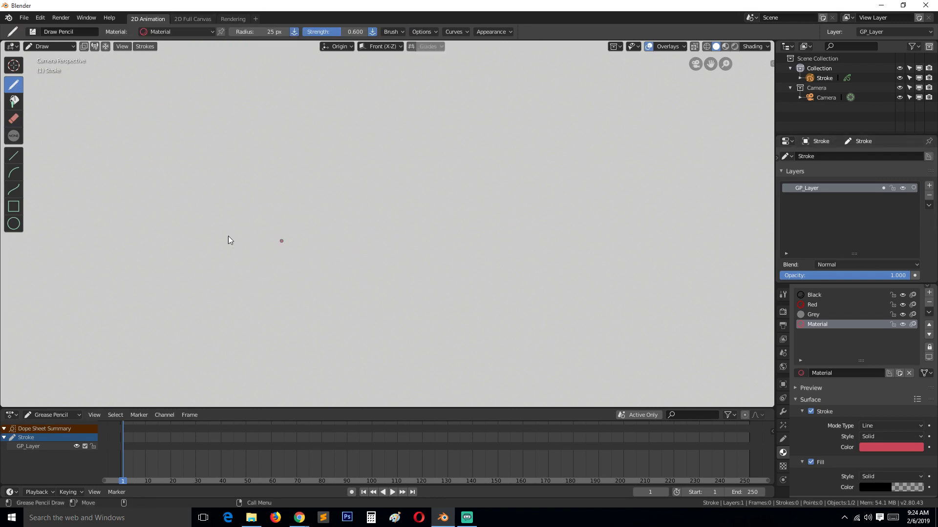
click(826, 295)
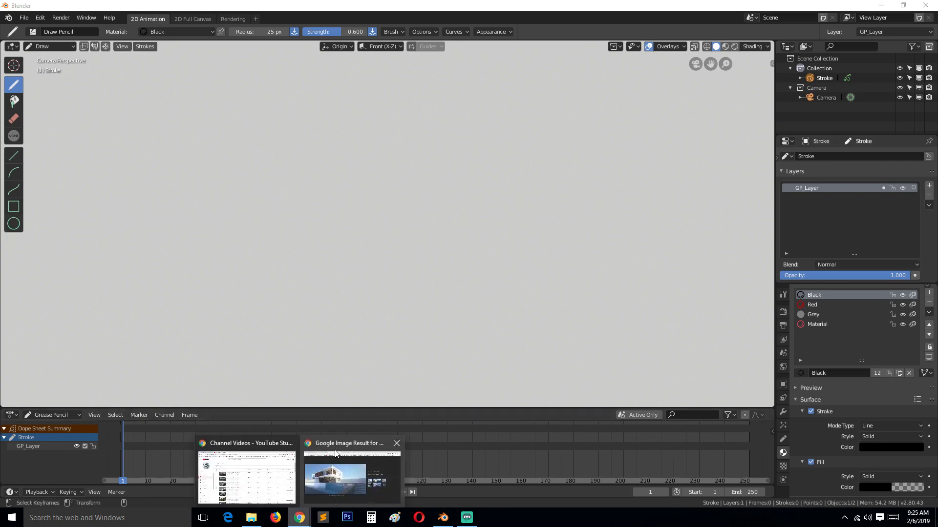
Switch to Chrome to examine the pool house reference image, and return to the empty Blender canvas.
click(301, 517)
click(320, 489)
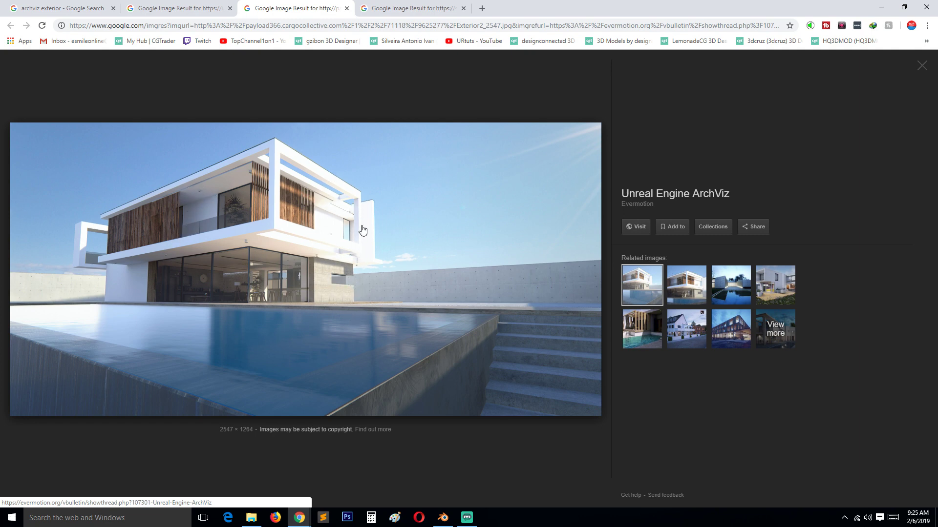
click(882, 6)
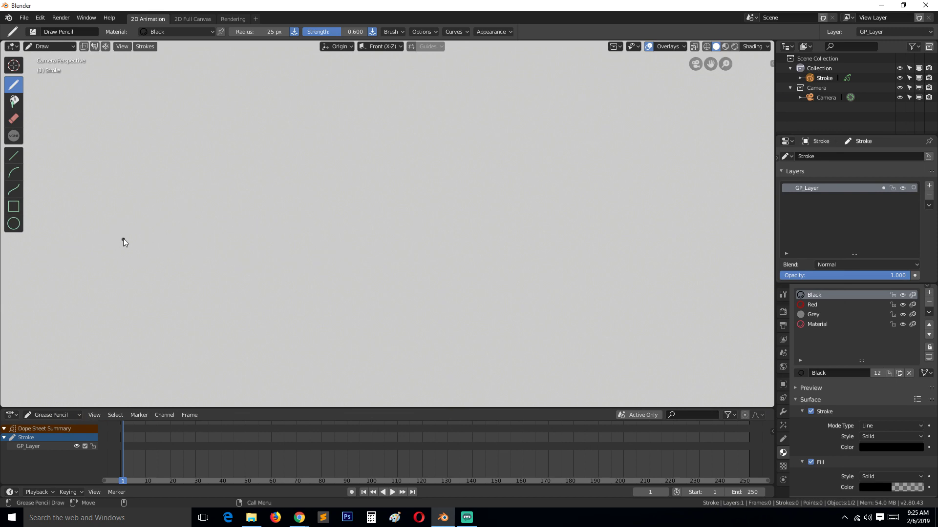
Sketch a long, nearly horizontal horizon line in black pencil across the middle of the canvas with several overlapping strokes.
drag(72, 237, 774, 224)
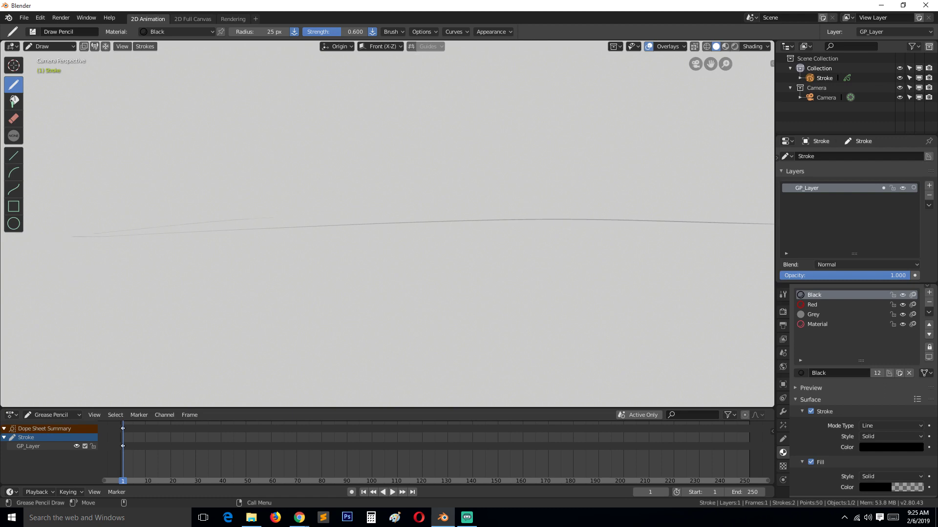
drag(38, 237, 482, 209)
drag(38, 234, 552, 220)
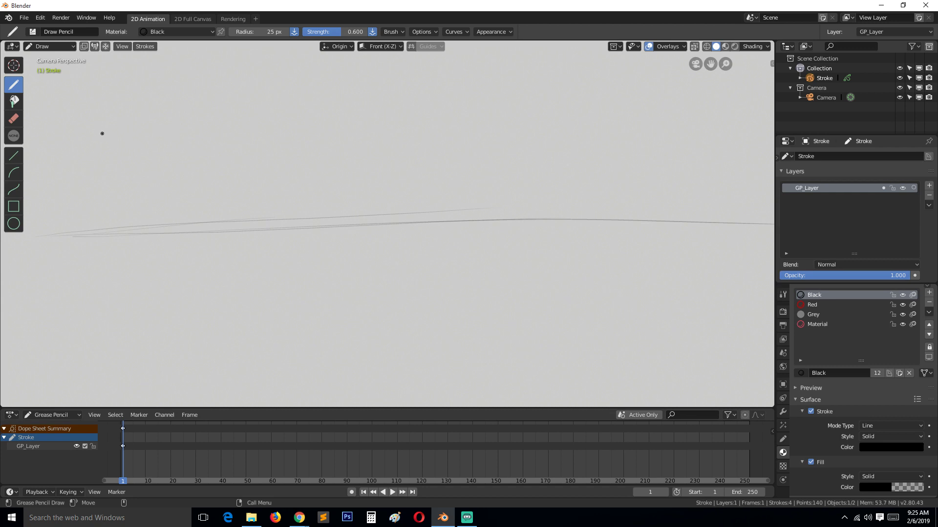
Draw a small stick figure above the horizon with a dashed sight line running from its eye to a scribbled distant mark.
drag(103, 125, 115, 210)
drag(78, 179, 144, 161)
drag(125, 129, 136, 130)
drag(143, 129, 160, 129)
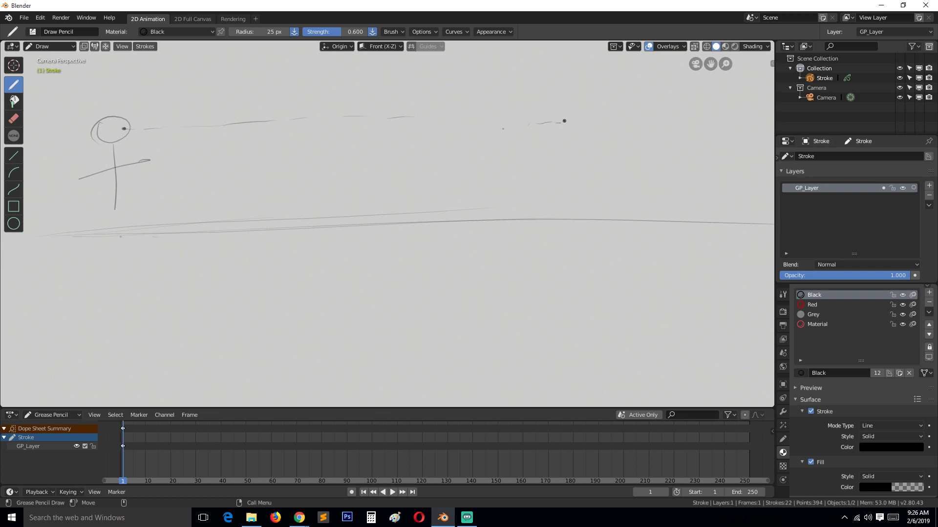
drag(550, 121, 594, 121)
drag(535, 114, 587, 129)
Draw a larger figure across the horizon, retrace the horizon line, and add a diagonal sight line down from its head.
mouse_move(391, 157)
mouse_down()
mouse_move(419, 145)
mouse_move(389, 143)
mouse_move(447, 251)
mouse_up()
drag(373, 169, 355, 290)
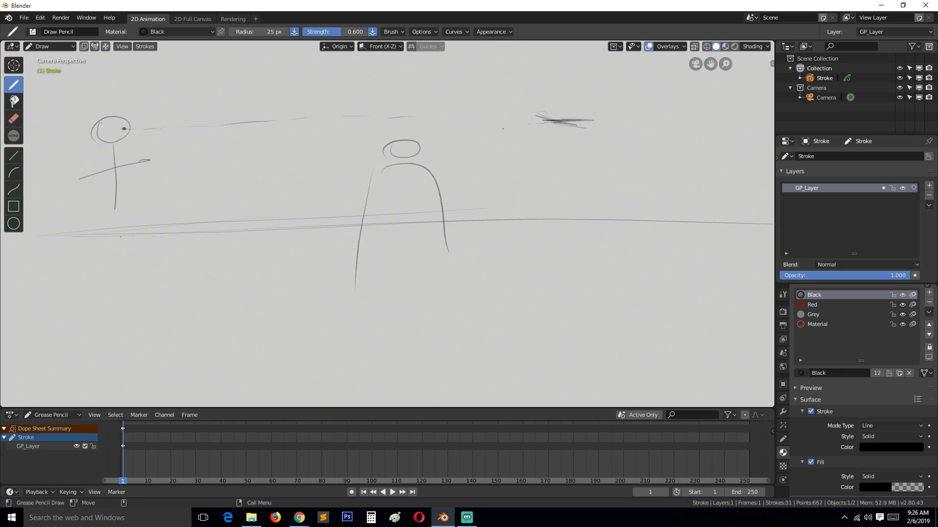
drag(461, 220, 259, 223)
drag(383, 145, 486, 236)
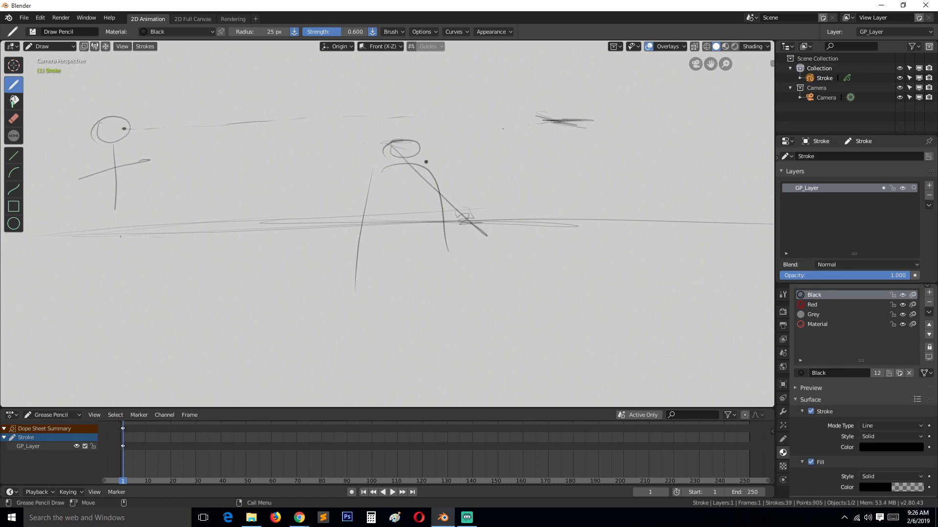
Delete the layer holding the horizon and figure sketches and add a new empty layer.
click(929, 198)
click(910, 185)
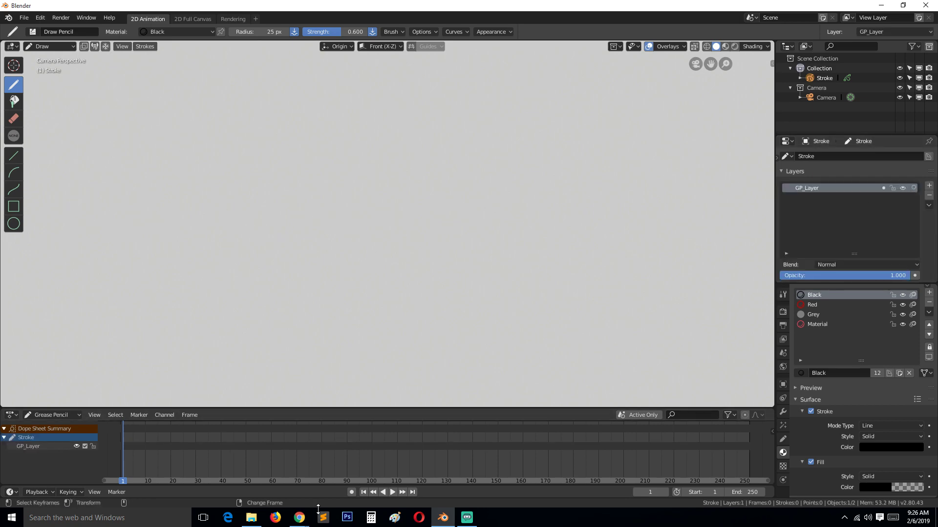
Switch to Chrome to study the horizon and perspective of the pool house image once more, and return to Blender.
mouse_move(299, 518)
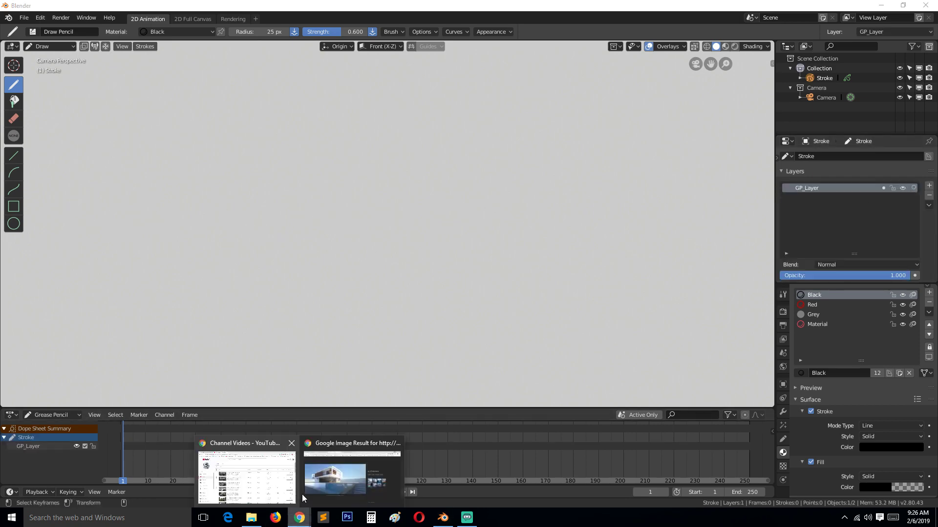
click(337, 485)
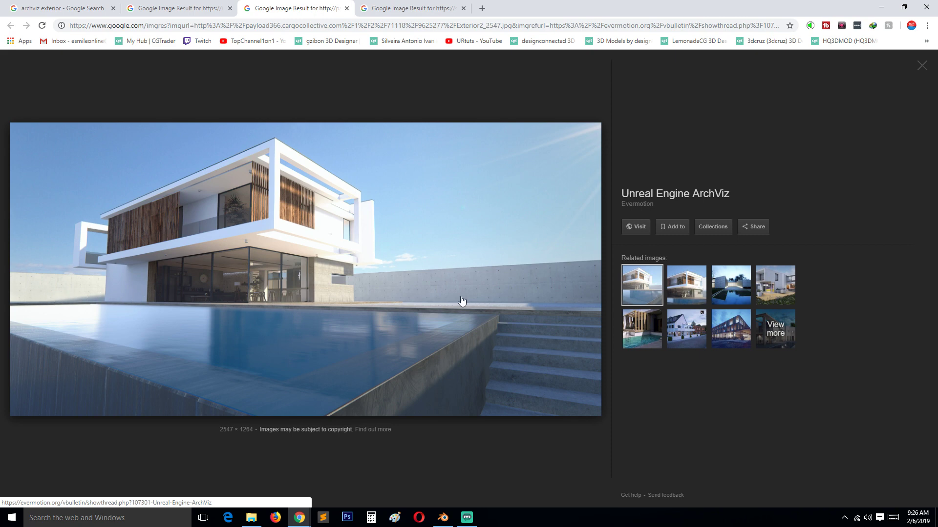
click(882, 7)
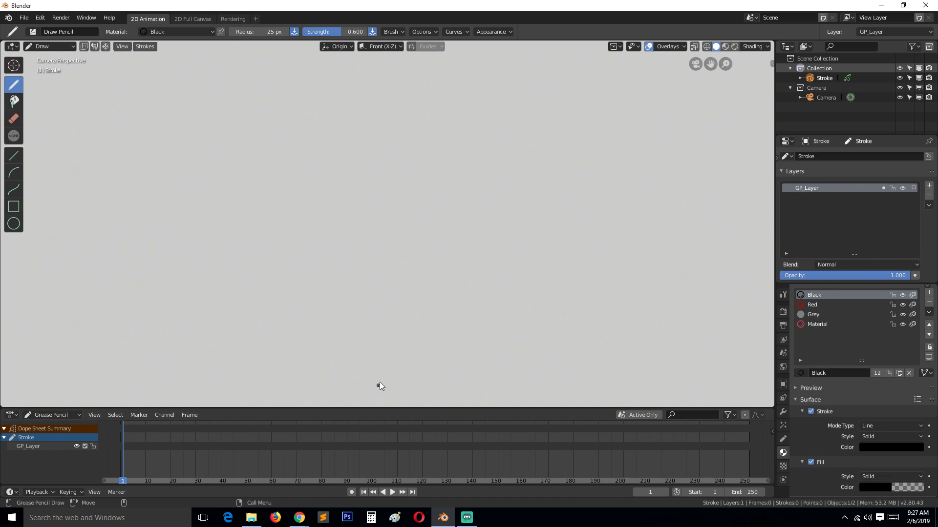
click(881, 5)
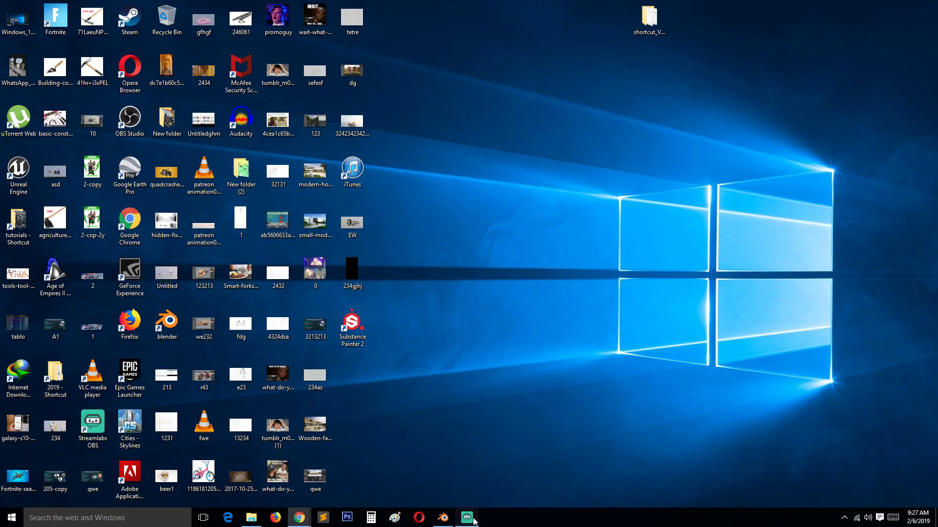
click(355, 475)
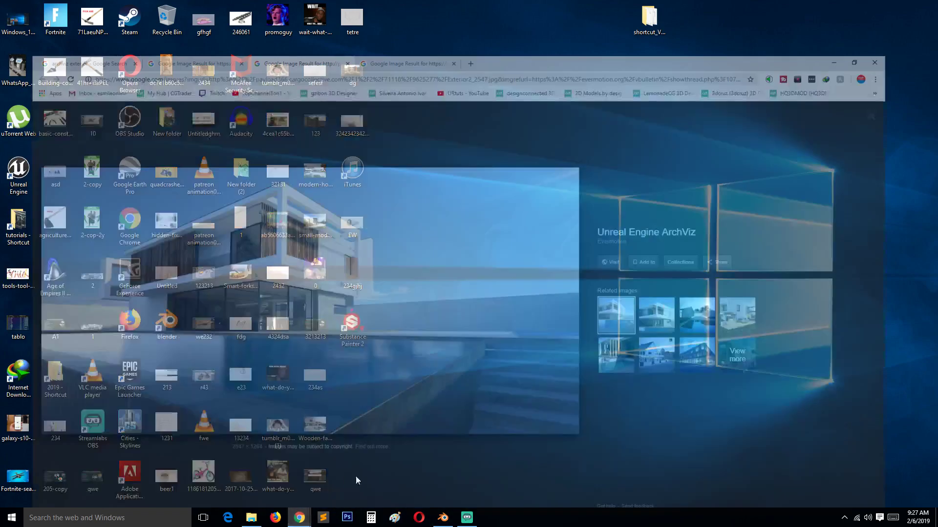
click(443, 518)
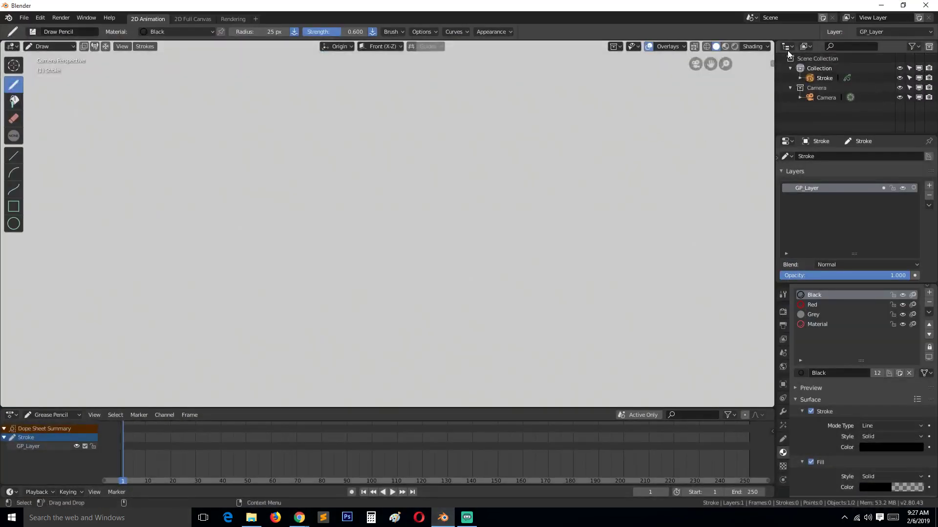
Change the Outliner area to an Image Editor and enlarge it downwards to make room for a reference image.
click(787, 47)
click(490, 94)
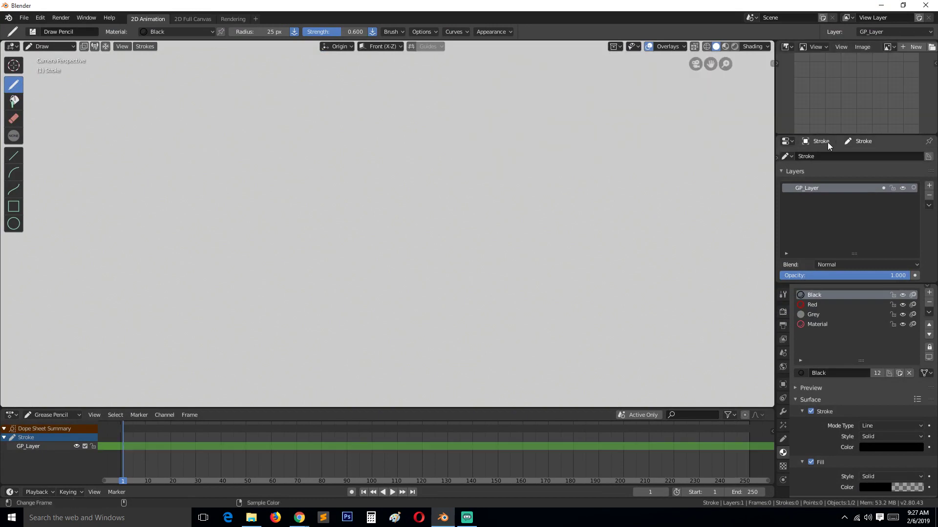
drag(828, 136, 827, 208)
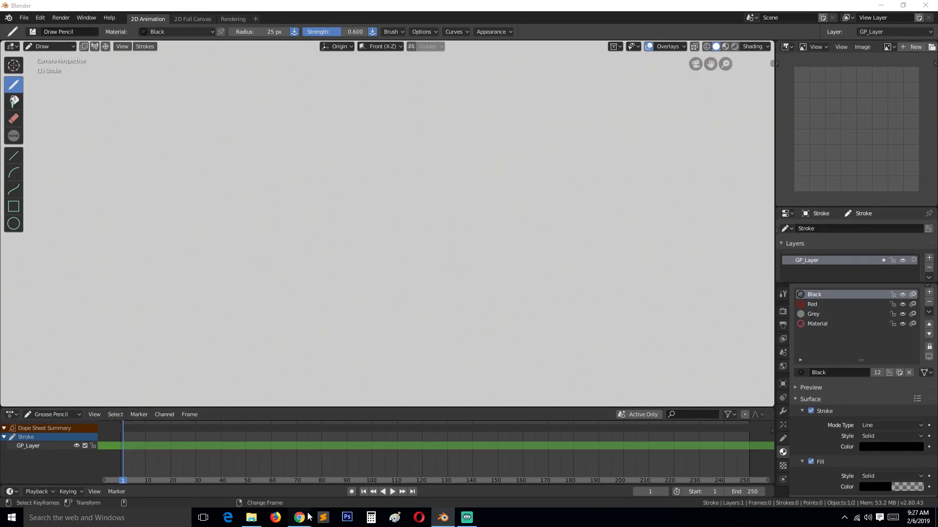
Switch to Chrome and save the Unreal Engine ArchViz house image from the Google image result.
mouse_move(308, 517)
click(324, 457)
right_click(323, 210)
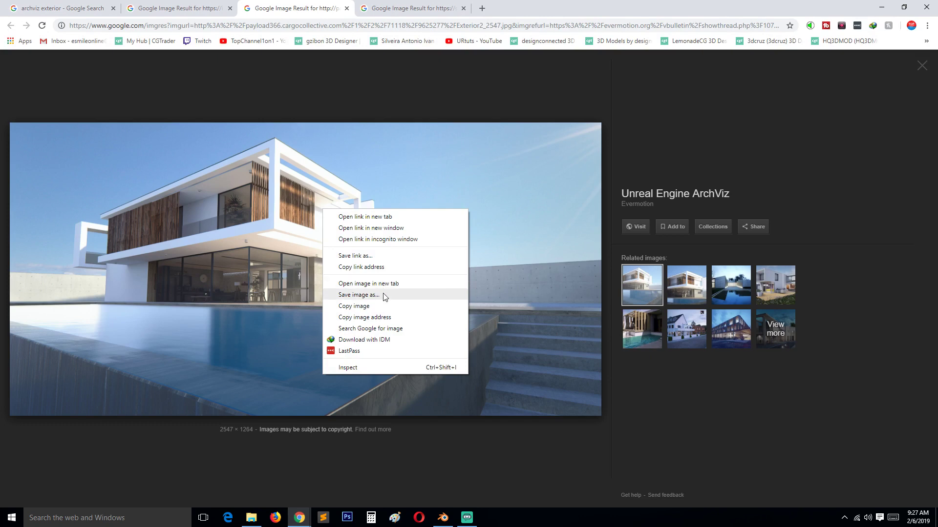
click(359, 295)
click(305, 215)
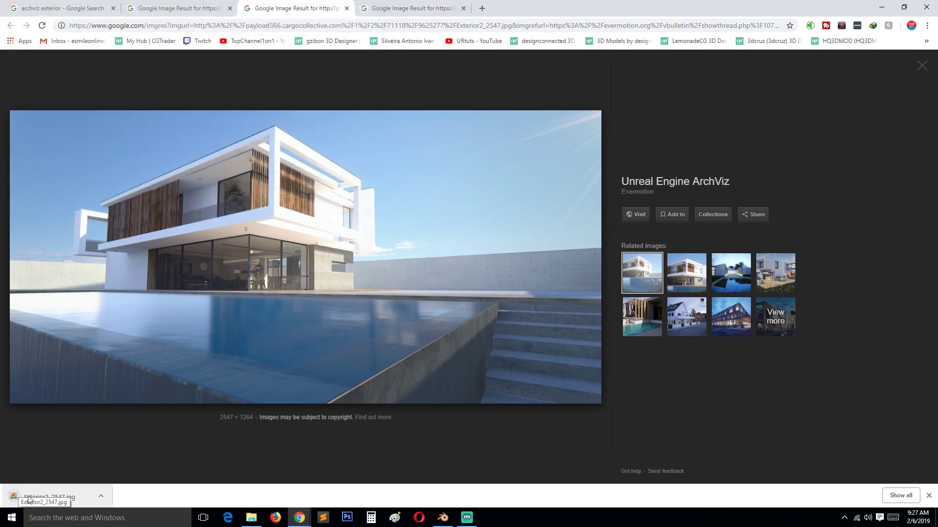
Load the downloaded Exterior2_2547.jpg into Blender's Image Editor, fit the whole picture in view and widen the area.
drag(28, 498, 827, 135)
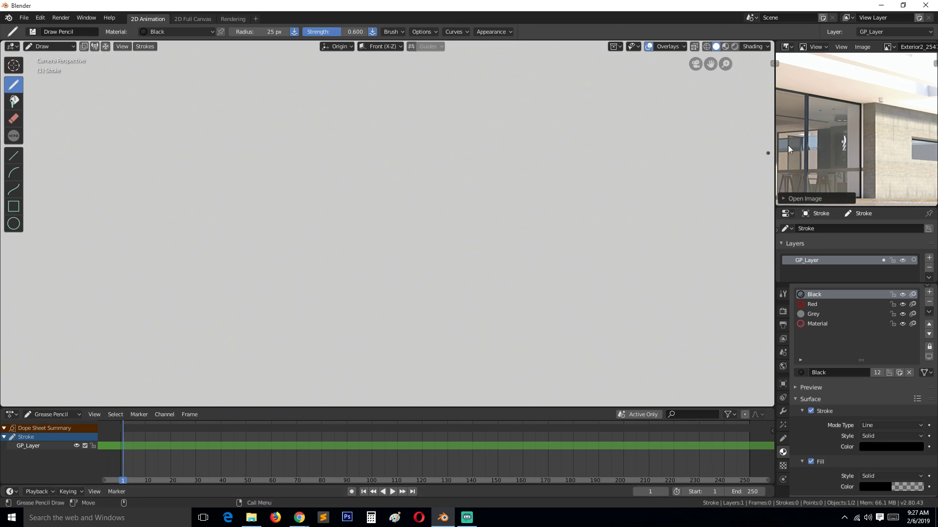
scroll(811, 136, down, 2)
scroll(811, 138, down, 5)
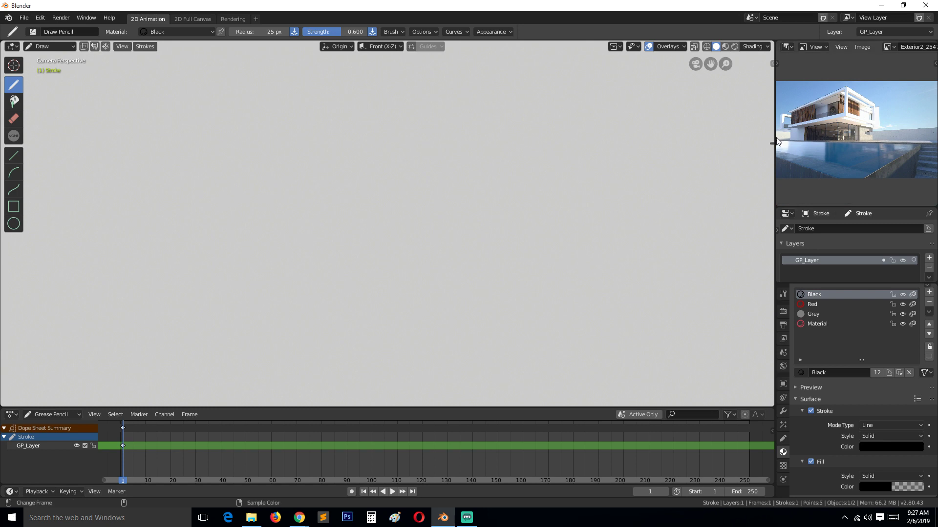
drag(777, 138, 717, 145)
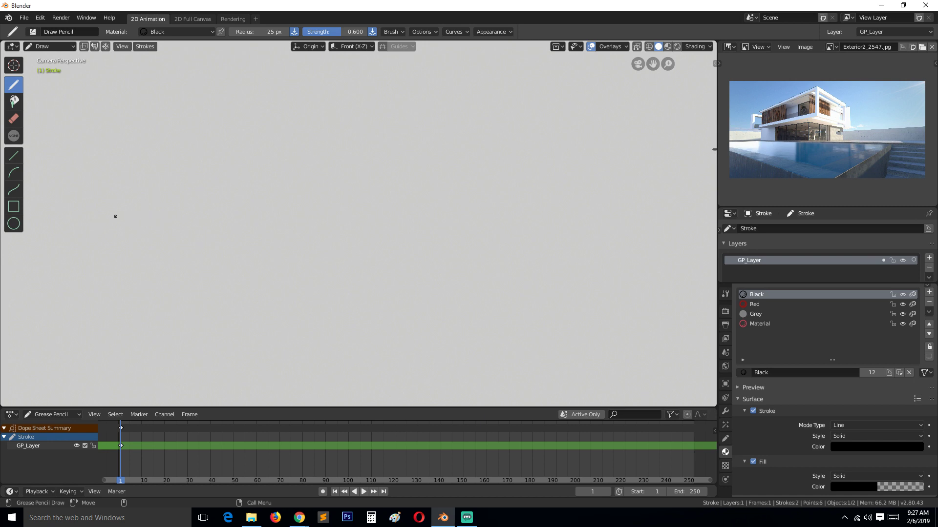
Sketch a rough, nearly horizontal horizon line across the canvas and switch to the front orthographic view.
drag(115, 216, 552, 202)
mouse_move(373, 203)
mouse_down()
mouse_move(359, 213)
mouse_move(58, 232)
mouse_up()
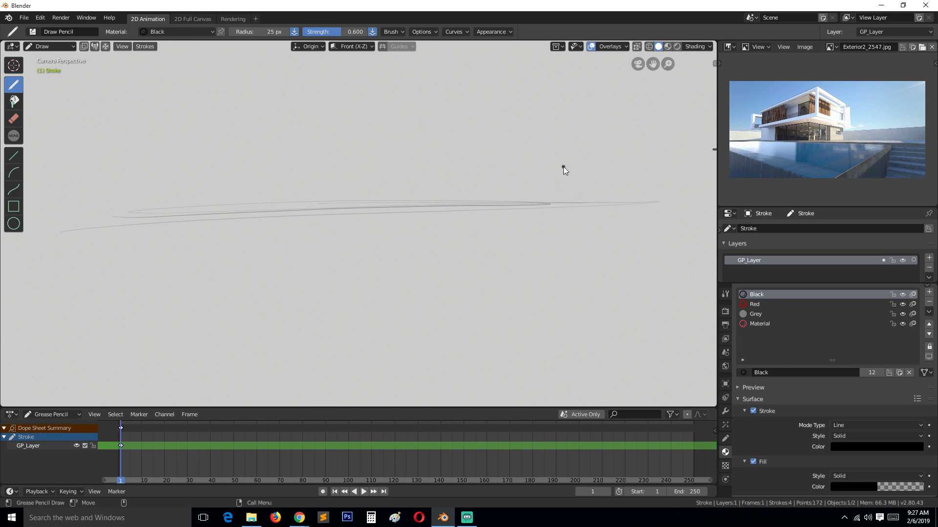
mouse_move(651, 60)
mouse_down()
mouse_move(639, 90)
mouse_move(561, 80)
mouse_move(690, 97)
mouse_move(627, 103)
mouse_move(671, 71)
mouse_up()
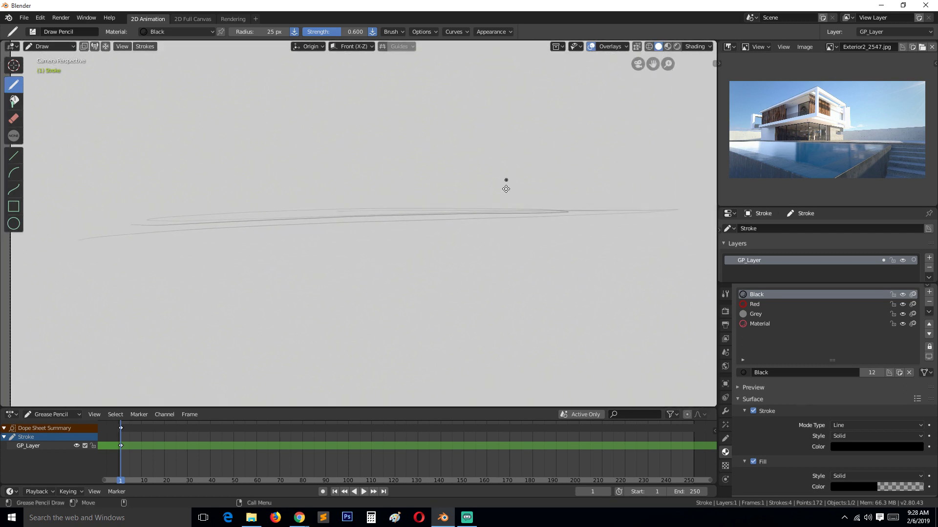
scroll(536, 189, down, 1)
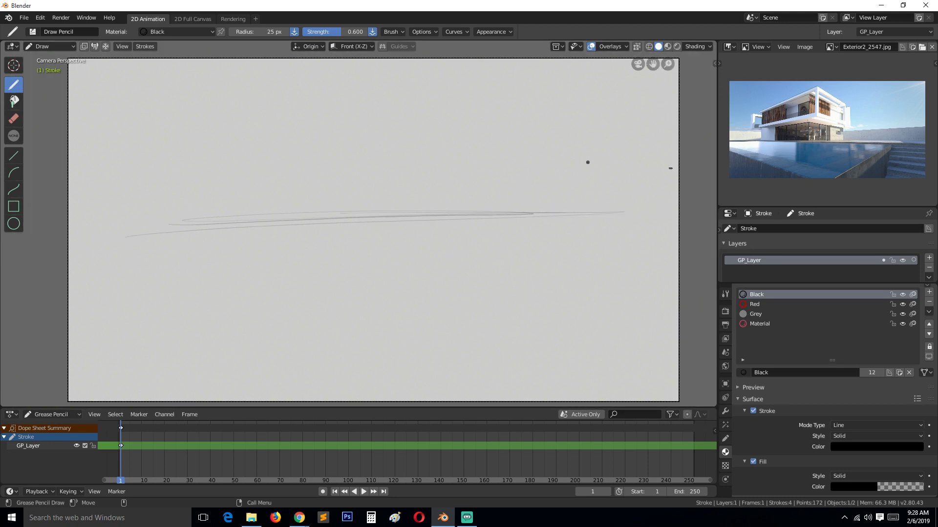
key(KP_1)
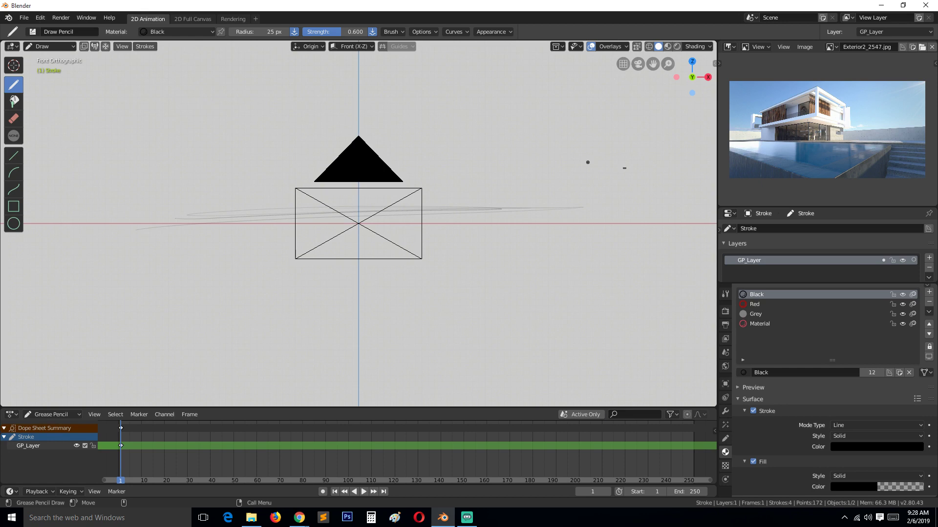
Start the Shortcut VUr key display from the viewport sidebar and hide the sidebar again.
key(n)
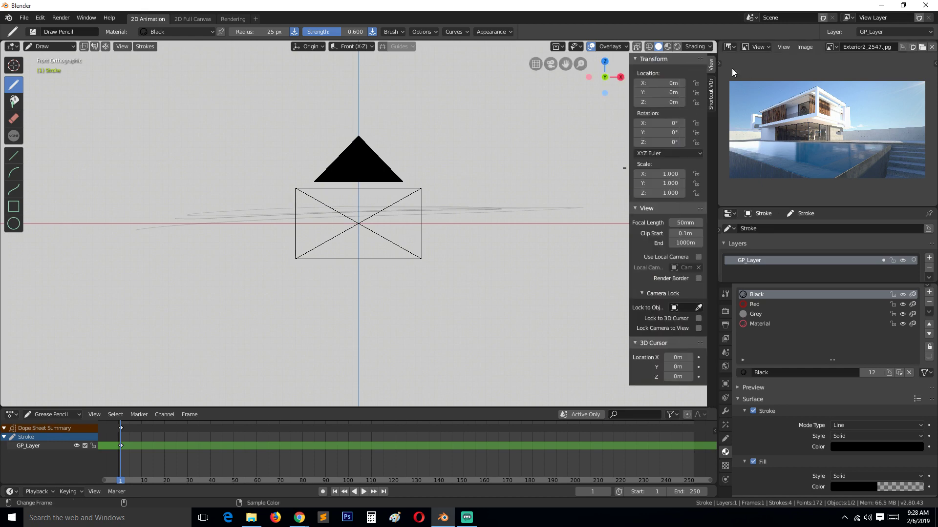
click(708, 93)
click(658, 77)
key(n)
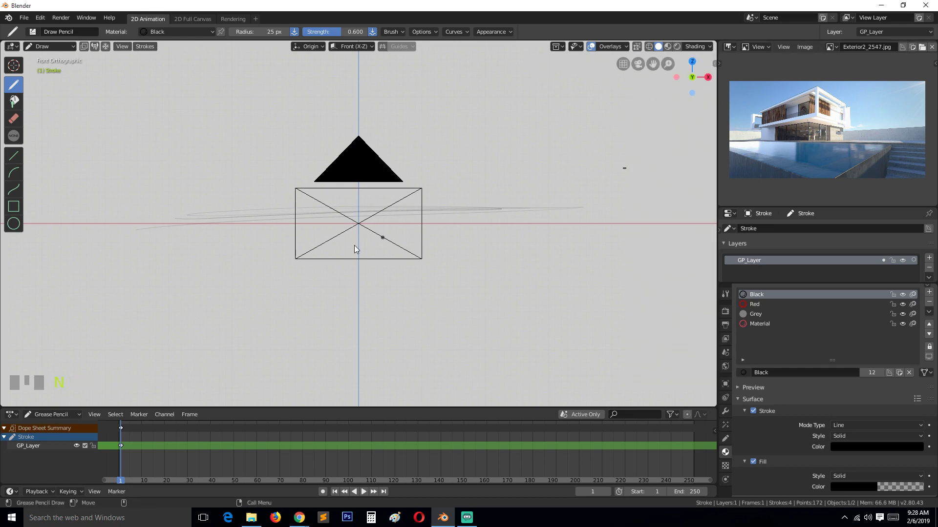
click(374, 202)
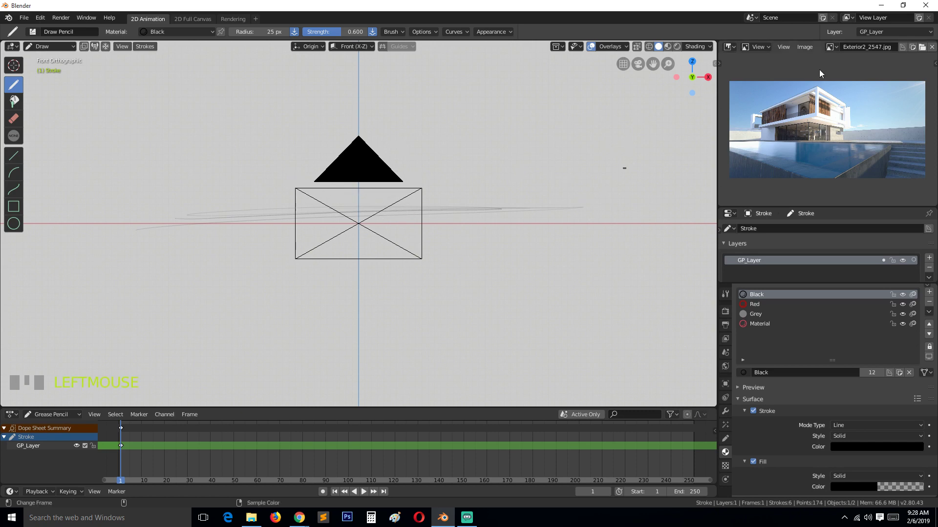
Hide the camera in the Outliner, then restore the Image Editor with the house reference.
click(728, 47)
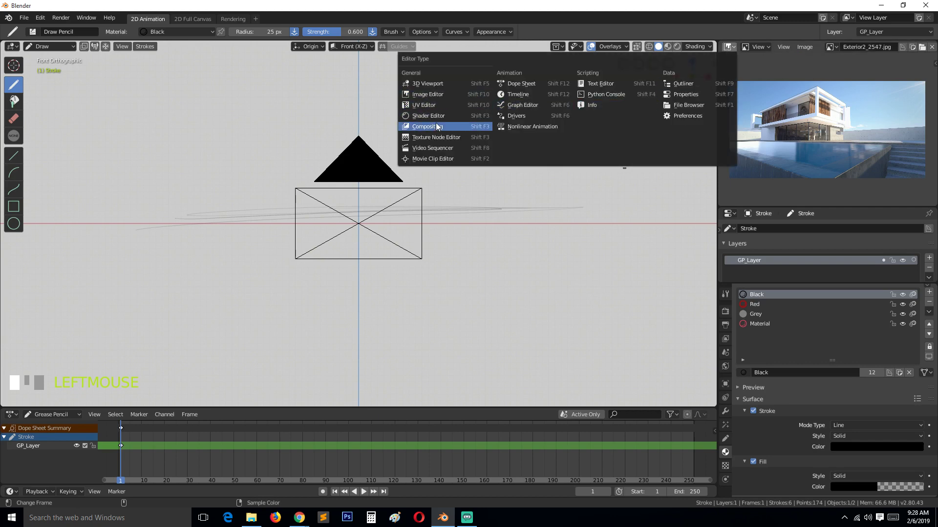
click(694, 84)
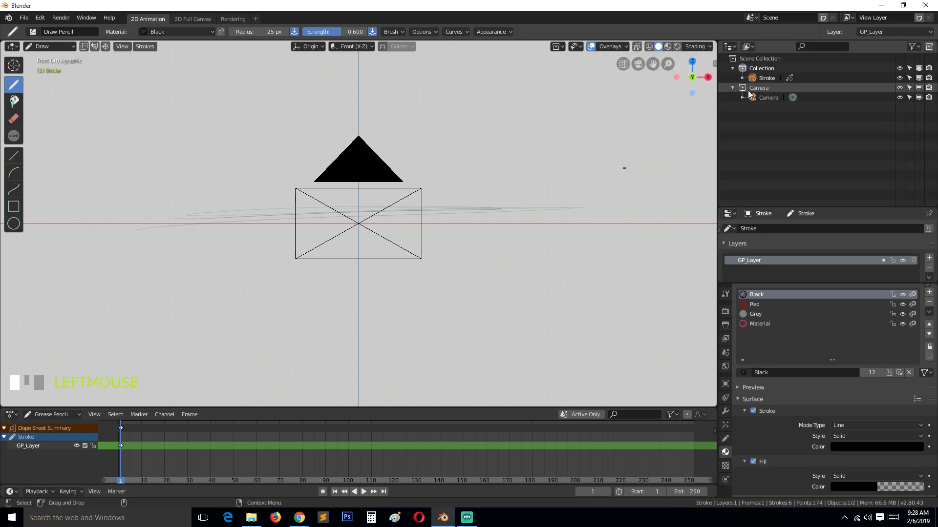
click(900, 96)
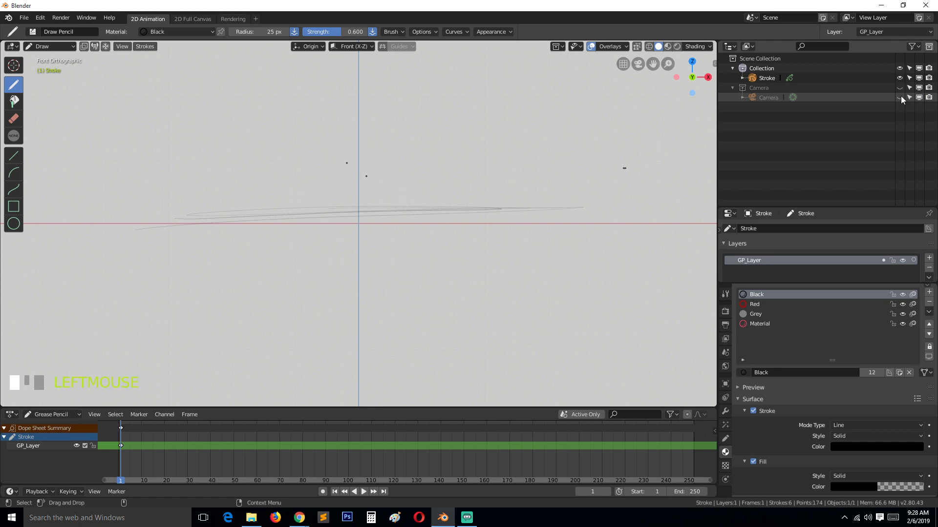
click(730, 47)
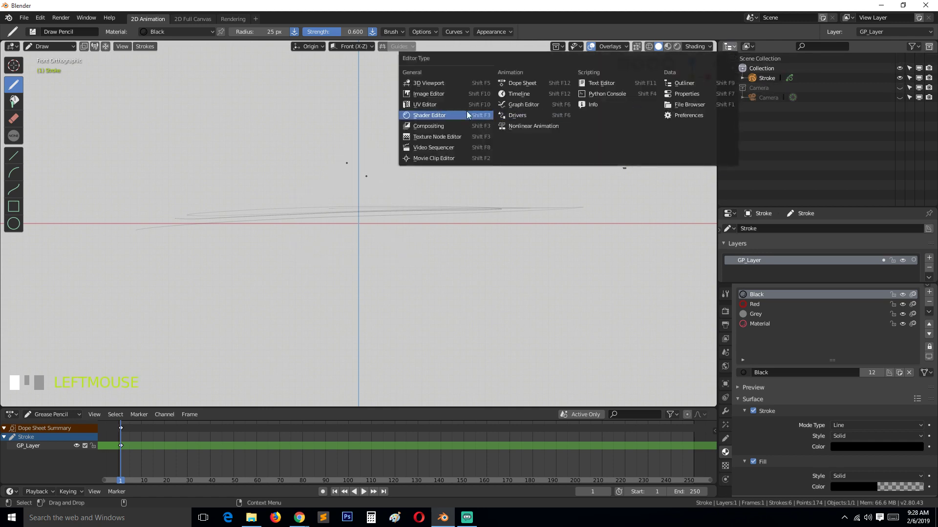
click(434, 95)
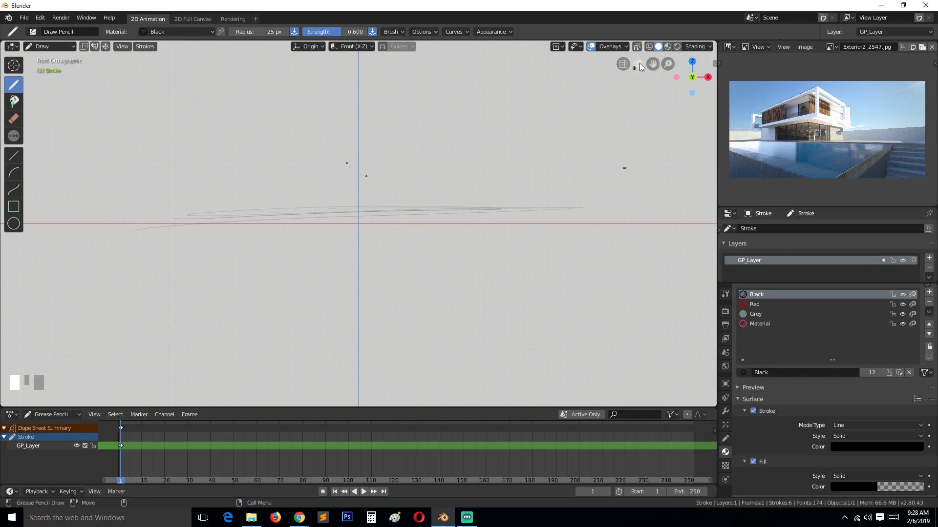
Test zooming, panning, the camera view and the perspective/orthographic toggle, returning to the front orthographic view.
mouse_move(668, 64)
mouse_down()
mouse_move(540, 360)
mouse_move(611, 27)
mouse_move(633, 62)
mouse_move(642, 254)
mouse_move(623, 124)
mouse_move(611, 129)
mouse_move(596, 102)
mouse_up()
key(KP_0)
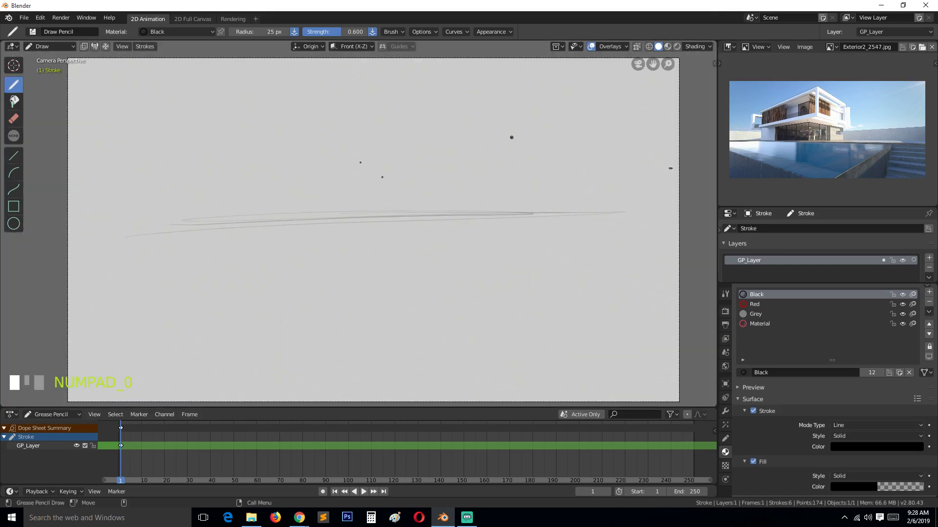
drag(668, 64, 677, 101)
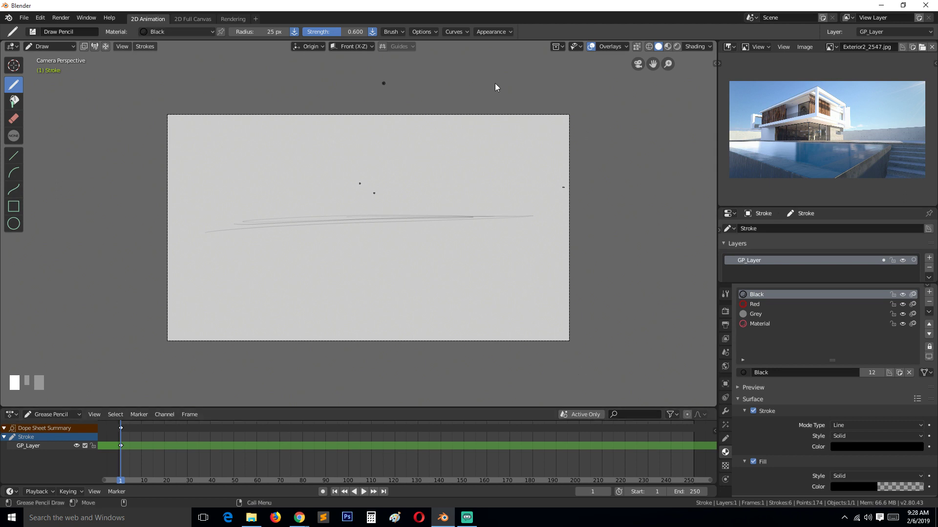
drag(653, 64, 693, 56)
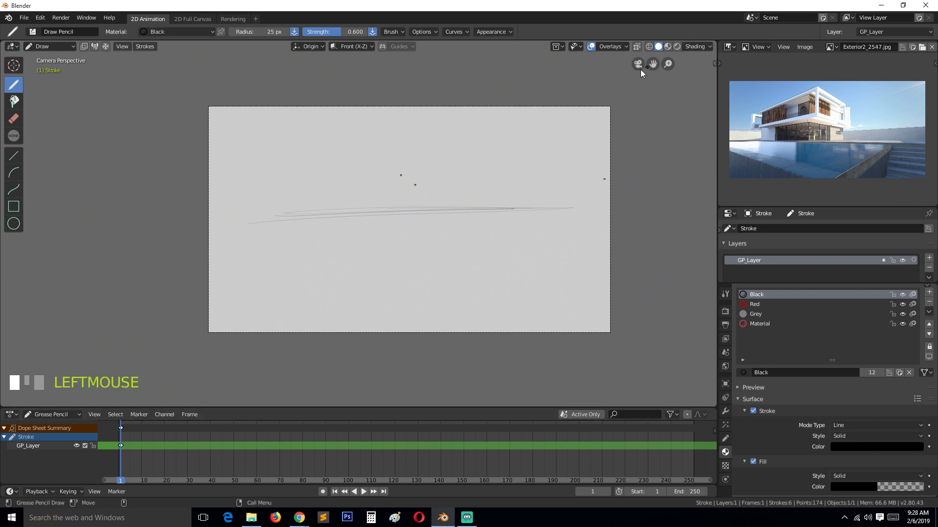
click(639, 67)
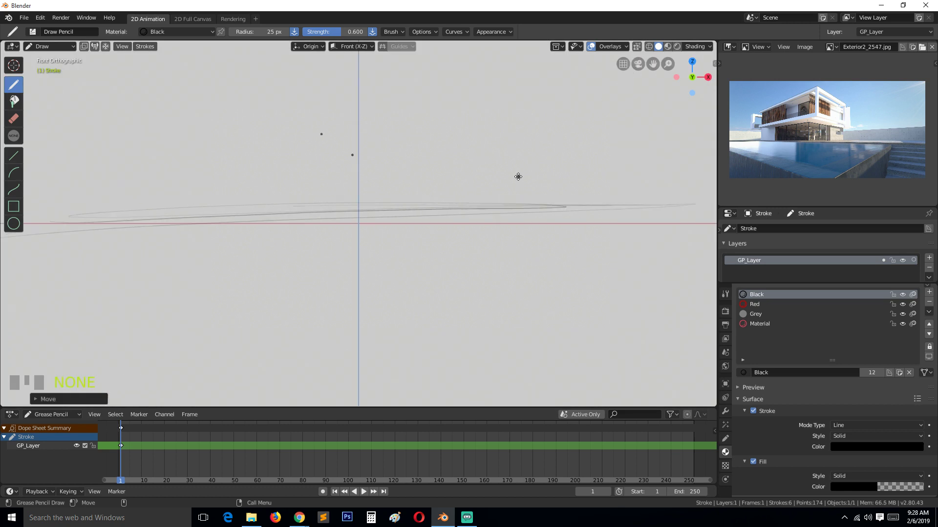
drag(650, 67, 630, 87)
click(623, 65)
click(623, 64)
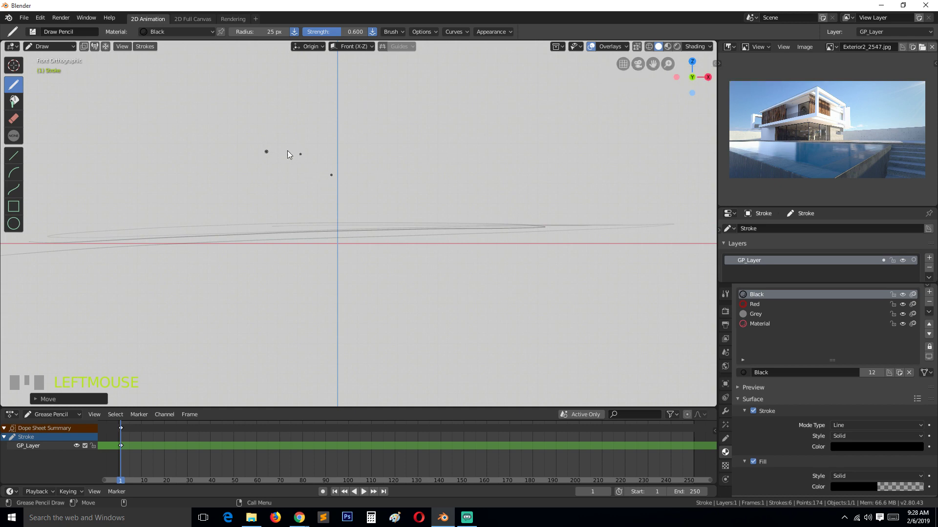
click(628, 68)
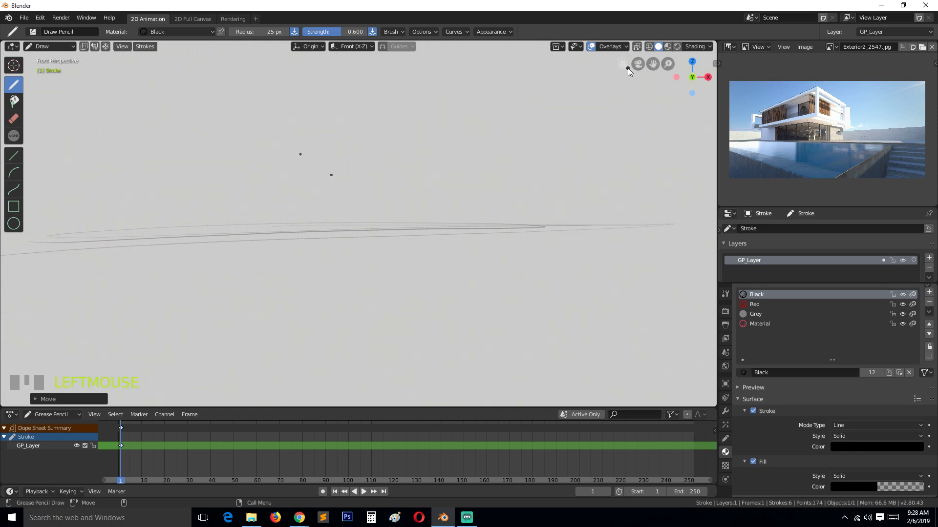
click(628, 68)
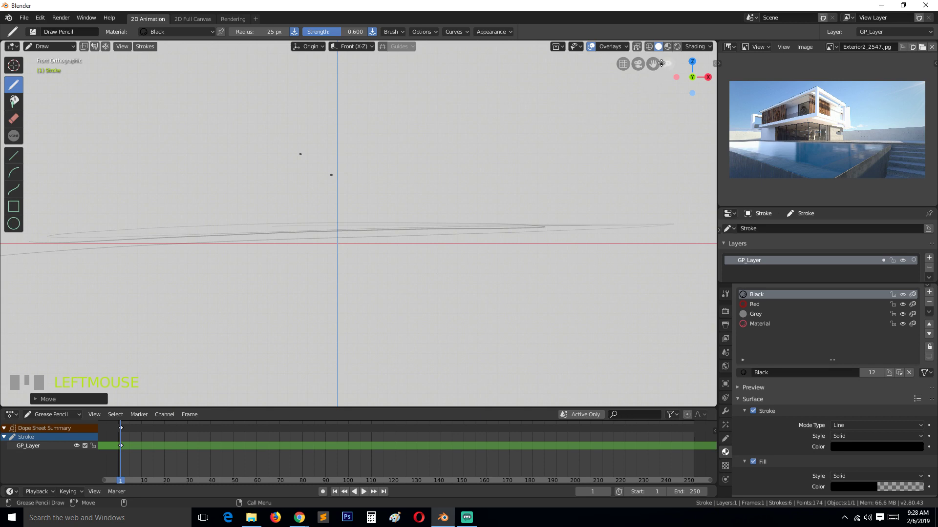
drag(654, 64, 656, 68)
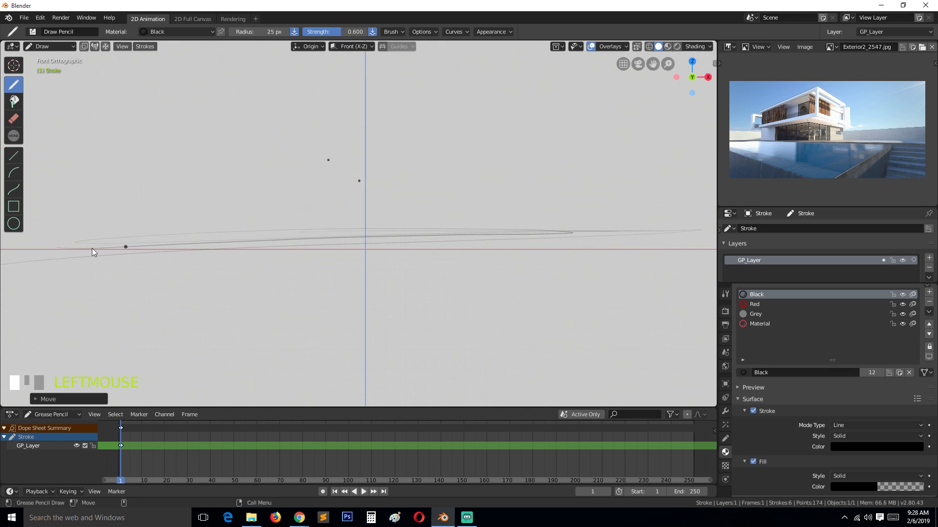
Build up the horizon line with light, overlapping, nearly horizontal black strokes across the whole canvas.
mouse_move(109, 238)
mouse_down()
mouse_move(91, 239)
mouse_move(385, 232)
mouse_up()
mouse_move(105, 232)
mouse_down()
mouse_move(644, 233)
mouse_move(279, 231)
mouse_move(60, 248)
mouse_up()
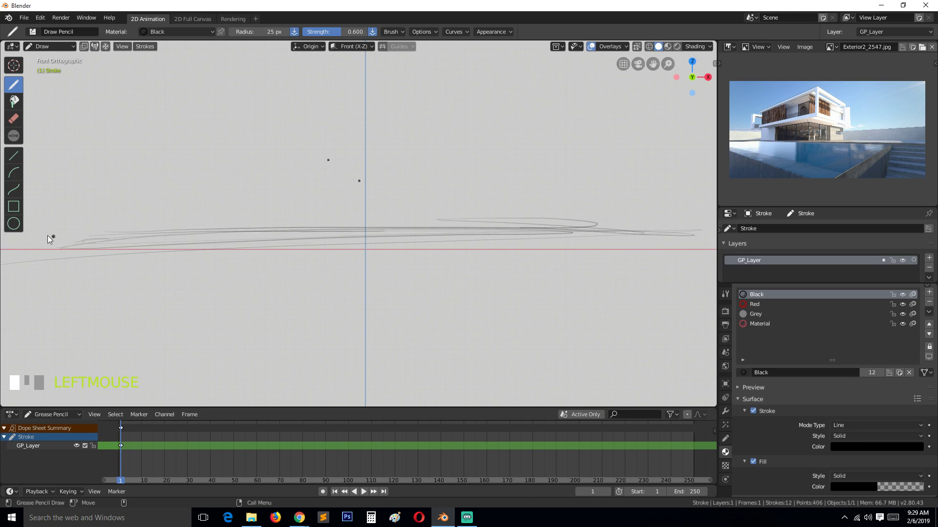
drag(444, 228, 128, 230)
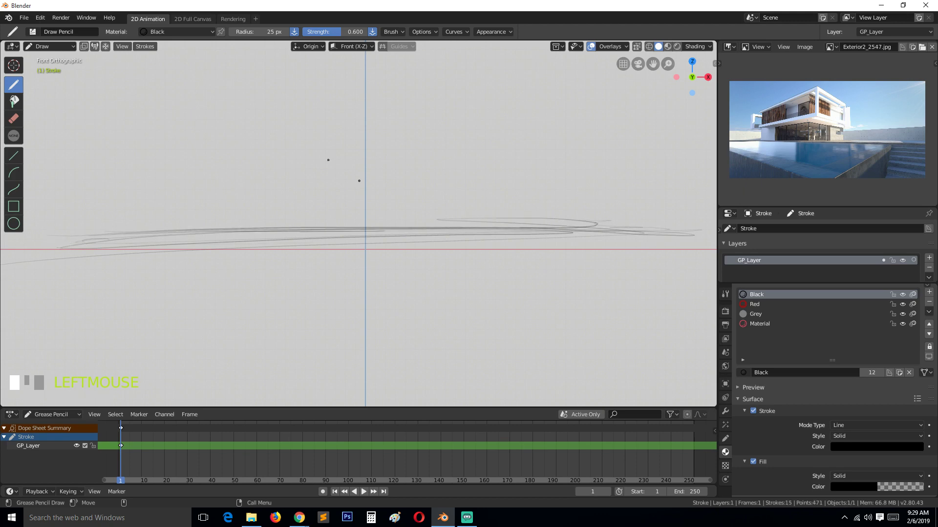
drag(491, 230, 215, 228)
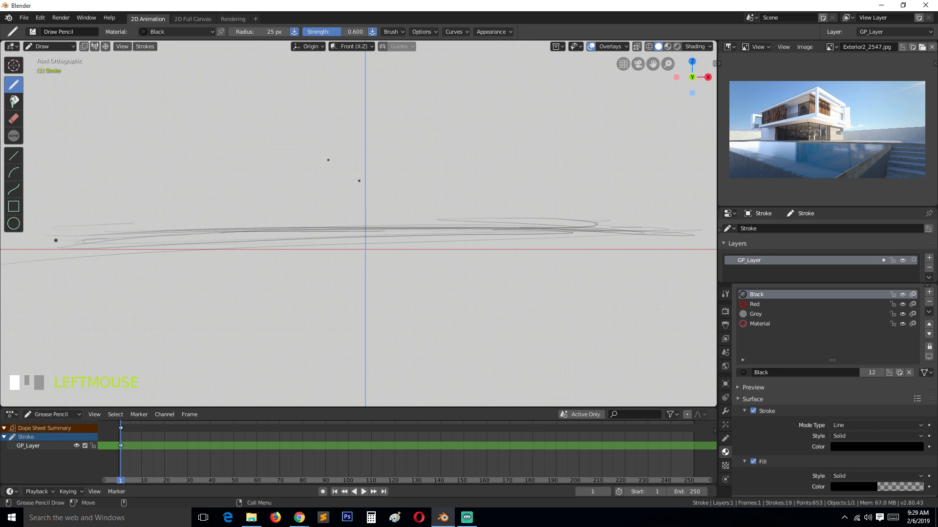
drag(56, 241, 190, 230)
drag(83, 240, 601, 217)
drag(306, 213, 604, 211)
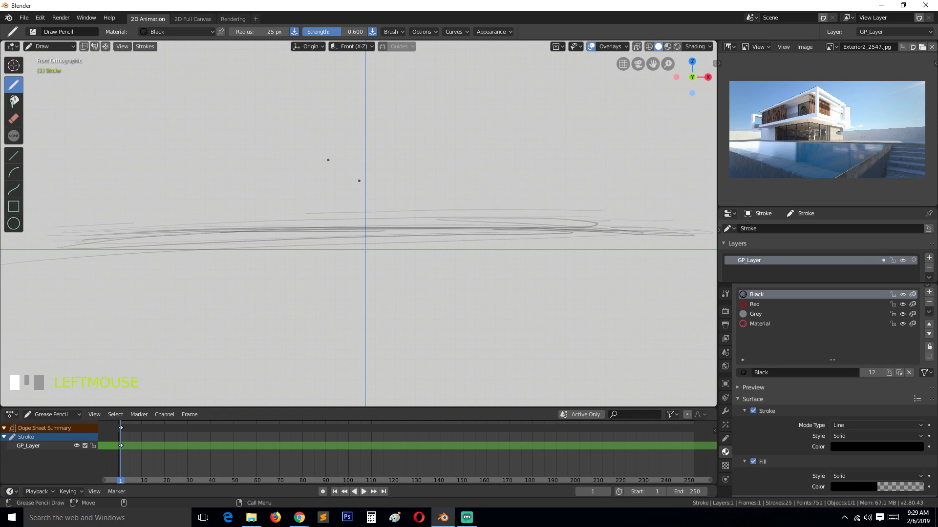
drag(78, 242, 599, 218)
drag(647, 223, 105, 231)
Mark a vanishing point near the horizon's right end and sketch perspective guide lines from it to the upper and lower left.
click(569, 226)
drag(567, 227, 271, 352)
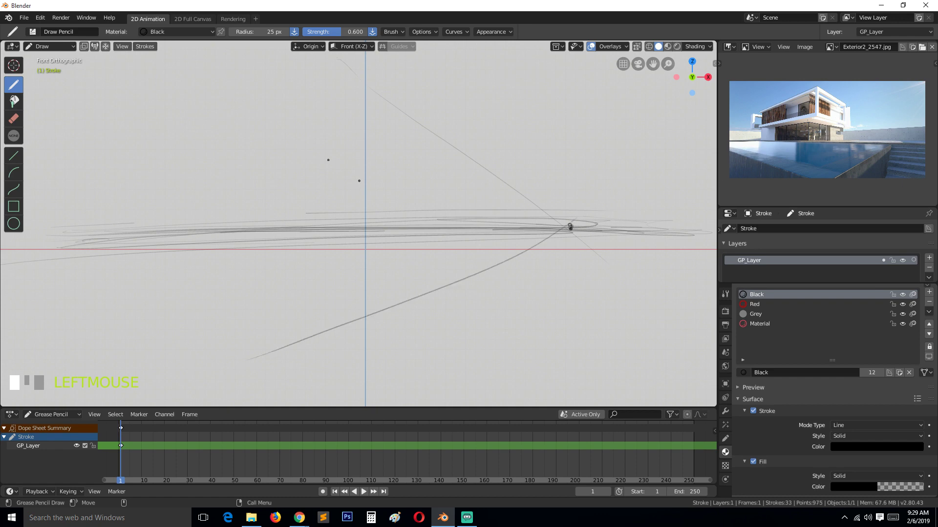
drag(570, 227, 159, 275)
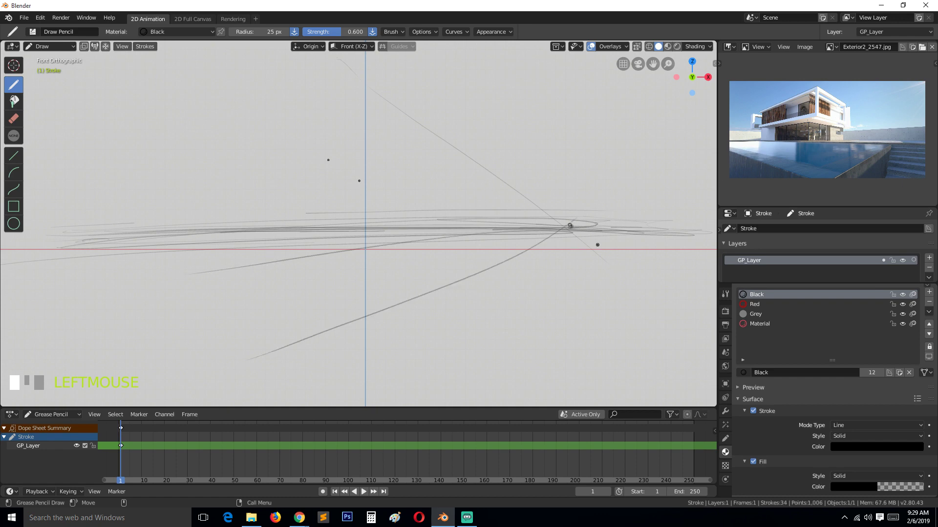
mouse_move(351, 64)
mouse_down()
mouse_move(570, 226)
mouse_move(217, 357)
mouse_up()
drag(570, 226, 469, 227)
mouse_move(383, 84)
mouse_down()
mouse_move(570, 225)
mouse_move(621, 281)
mouse_up()
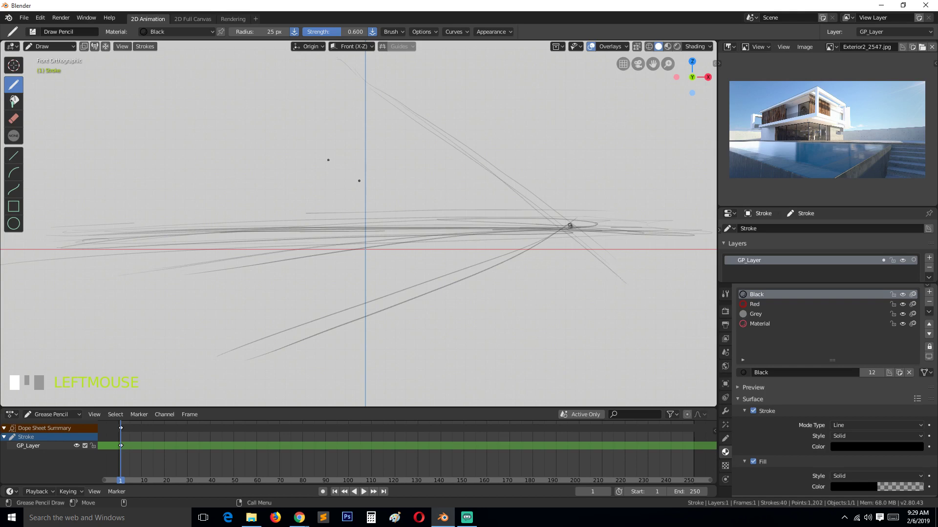
mouse_move(541, 237)
mouse_down()
mouse_move(350, 317)
mouse_move(224, 355)
mouse_up()
Add a second Grease Pencil layer to the stroke object and make GP_Layer the active layer.
click(928, 257)
click(754, 271)
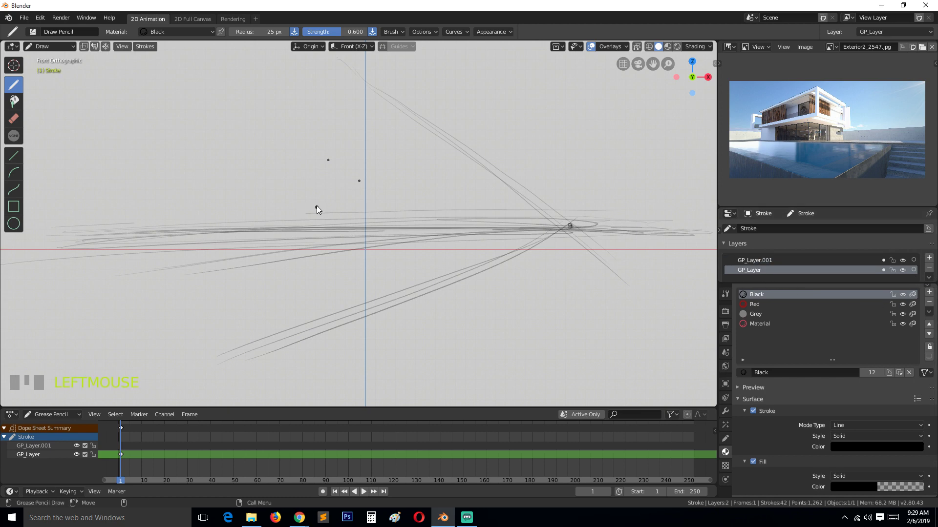
Enlarge the layer settings area and lower the opacity of GP_Layer to 0.263.
click(747, 261)
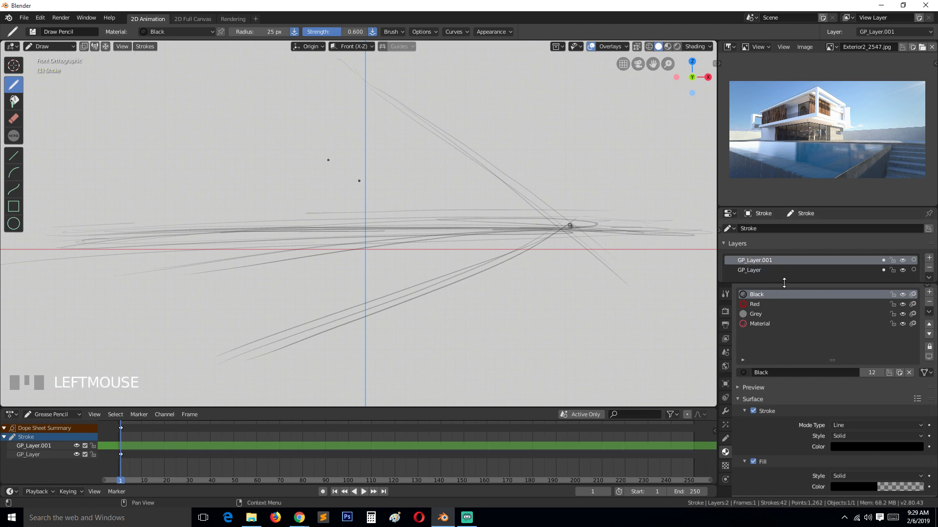
drag(784, 282, 787, 379)
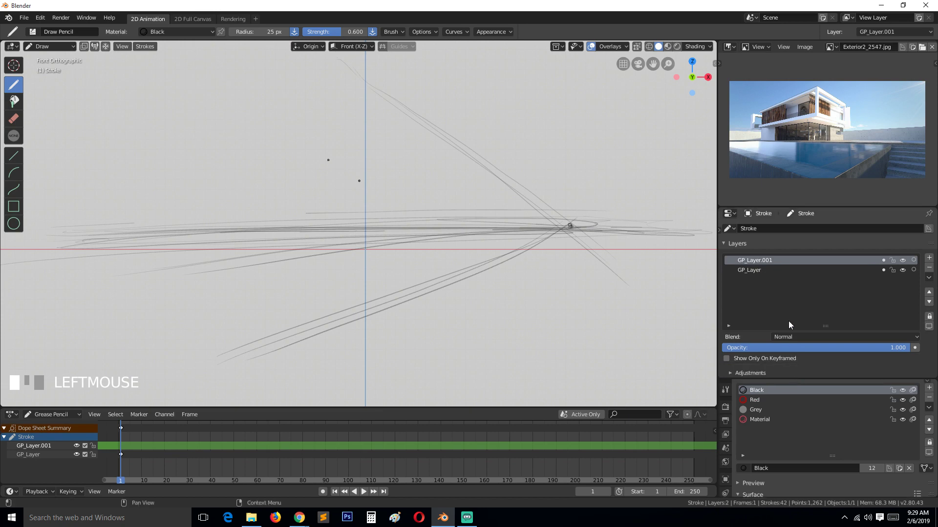
click(761, 276)
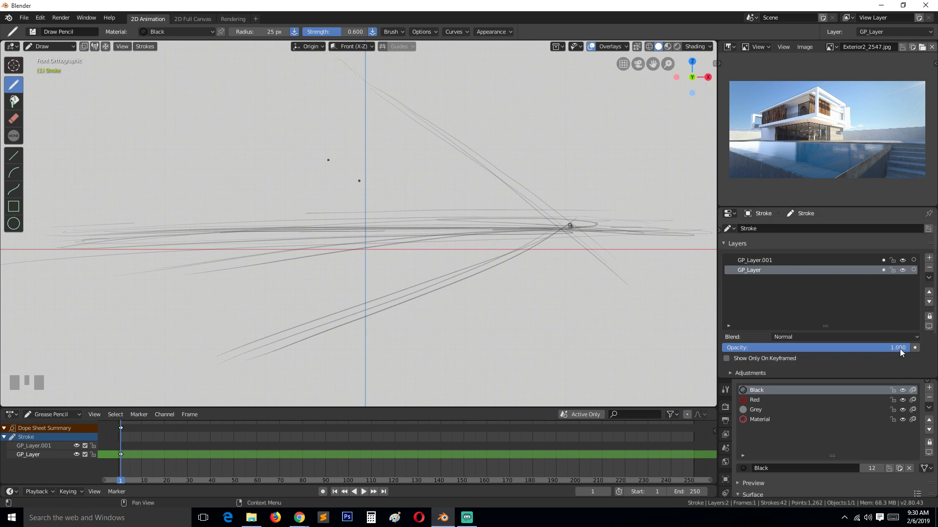
drag(900, 348, 770, 347)
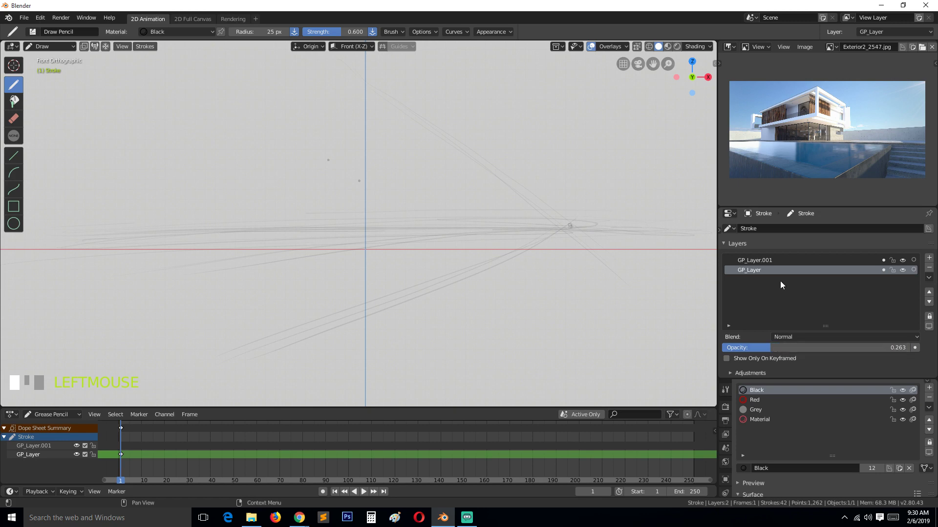
On GP_Layer.001, retrace the right vanishing point and its guide lines, crossing them with vertical lines near the center and right.
click(778, 262)
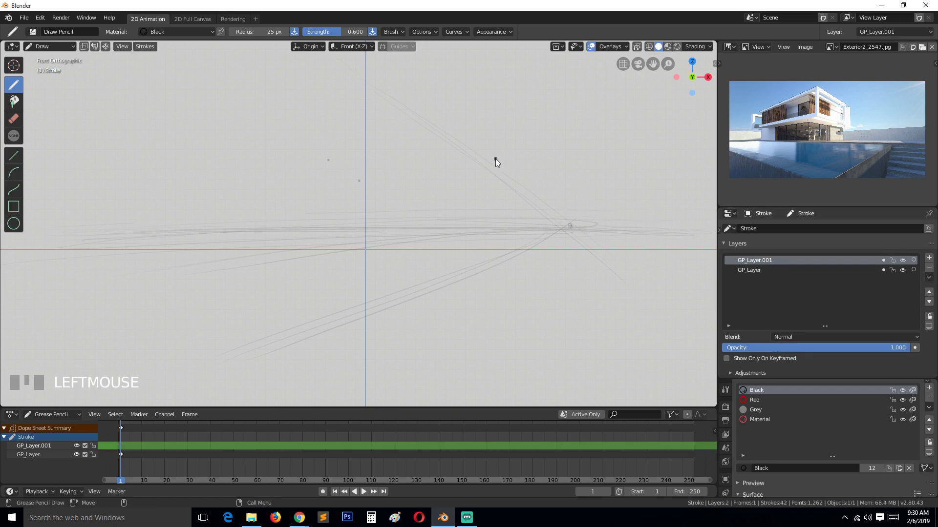
drag(571, 223, 567, 225)
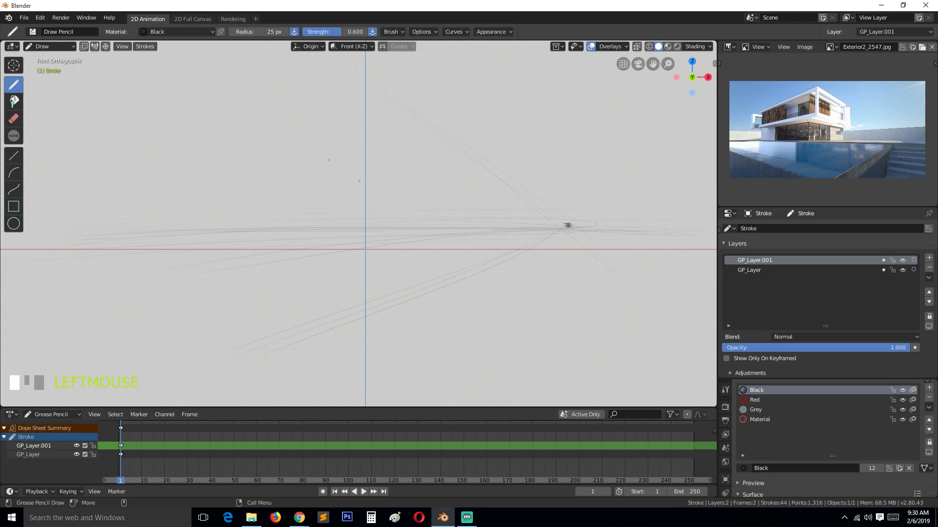
drag(356, 59, 598, 254)
drag(568, 225, 208, 354)
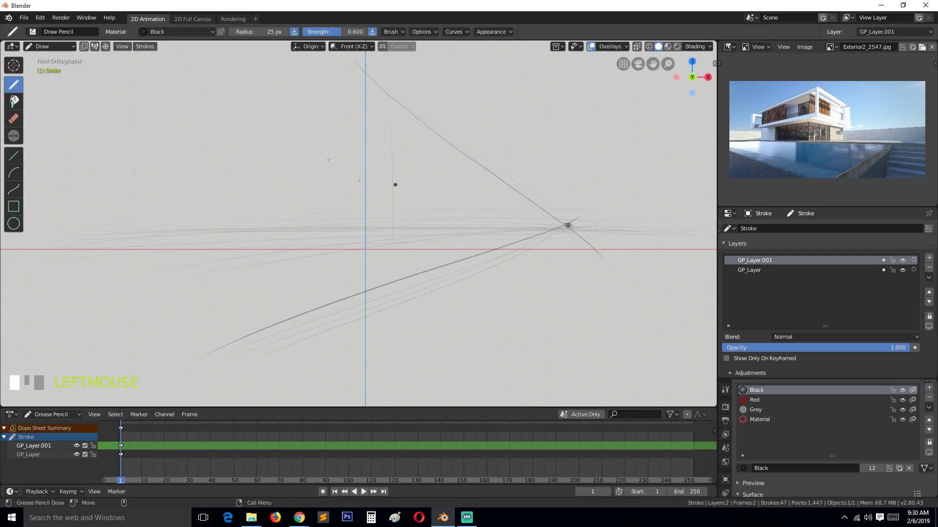
drag(391, 63, 394, 315)
mouse_move(489, 141)
mouse_down()
mouse_move(493, 289)
mouse_move(492, 250)
mouse_up()
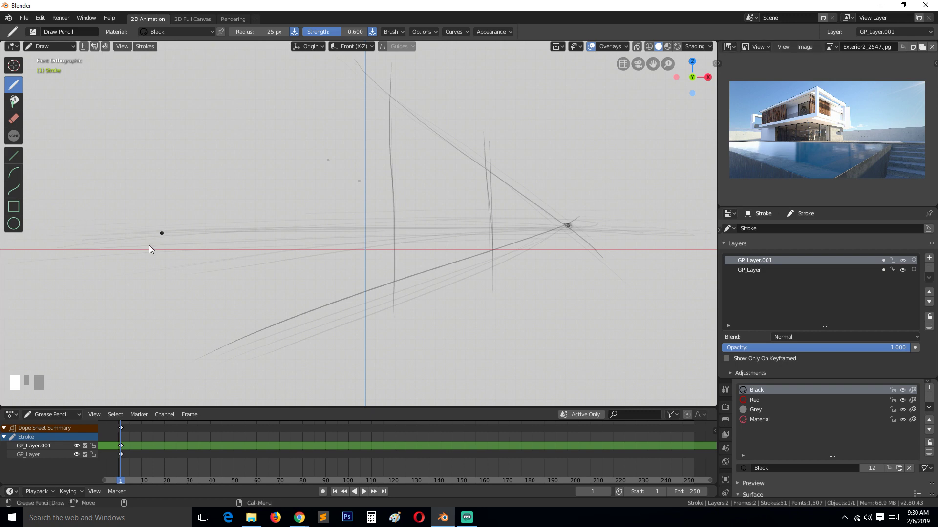
Mark a left vanishing point with upper and lower guide lines, and sketch overlapping vertical strokes for the left wall edge.
mouse_move(116, 240)
mouse_down()
mouse_move(318, 113)
mouse_move(78, 270)
mouse_up()
drag(120, 240, 420, 359)
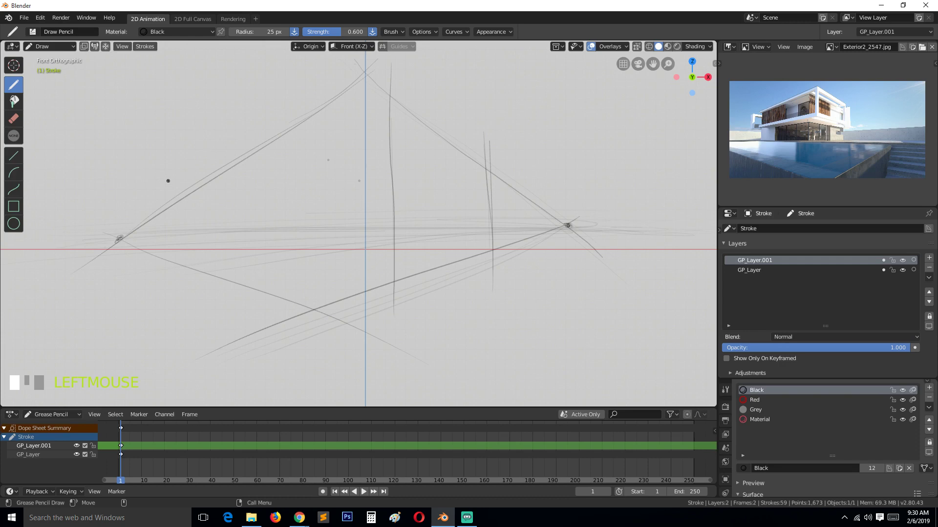
drag(185, 148, 189, 230)
drag(194, 149, 192, 225)
drag(191, 168, 190, 229)
drag(195, 159, 189, 317)
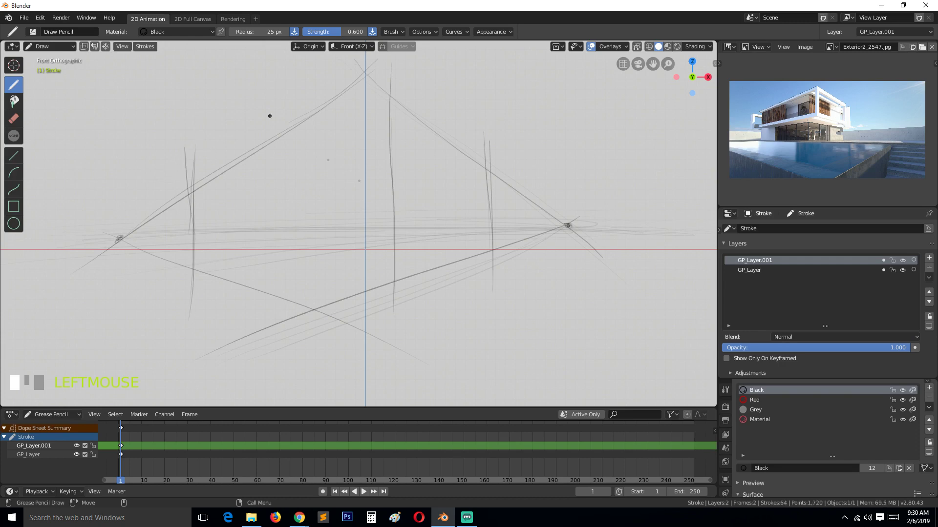
Sketch a vertical guide midway across the left face and darken the slanted upper left edge with overlapping strokes.
drag(291, 166, 291, 203)
drag(293, 173, 279, 375)
drag(178, 197, 264, 142)
drag(215, 167, 291, 127)
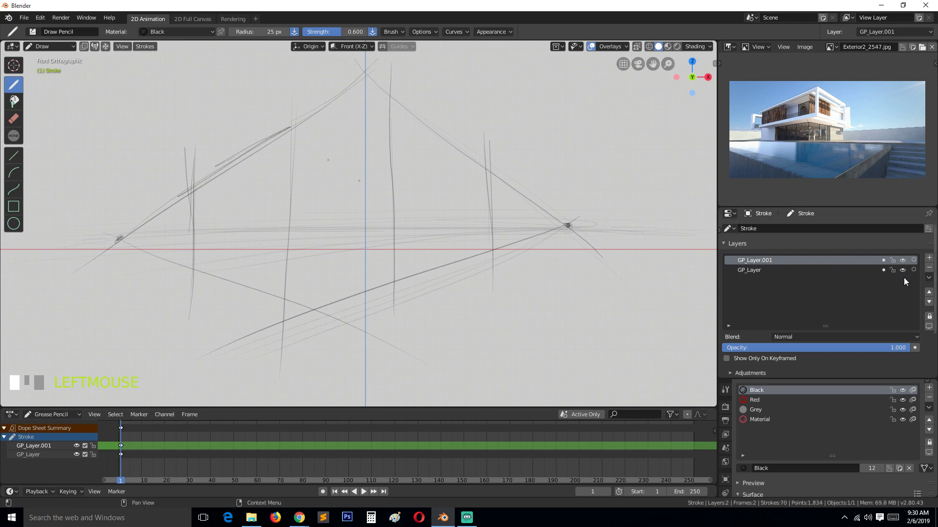
Hide the viewport grid and lower the opacity of GP_Layer.001 to 0.316.
click(611, 47)
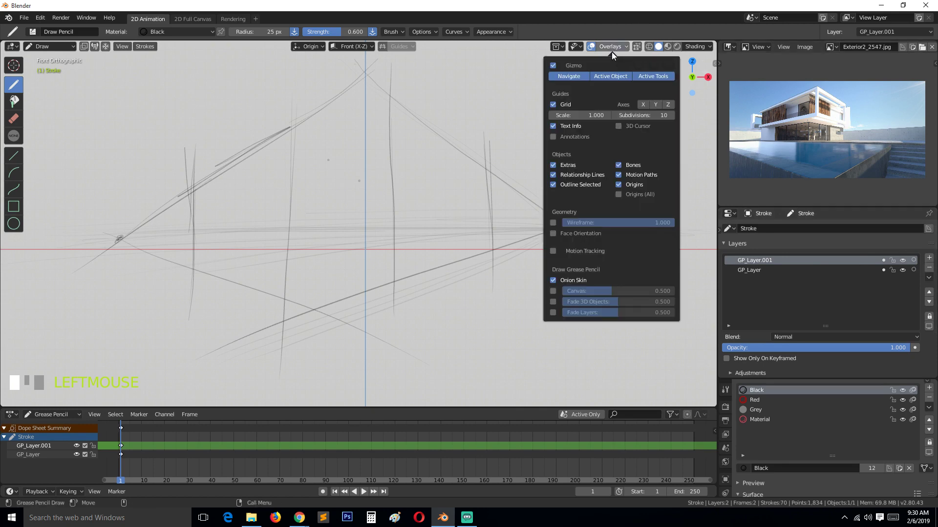
click(558, 105)
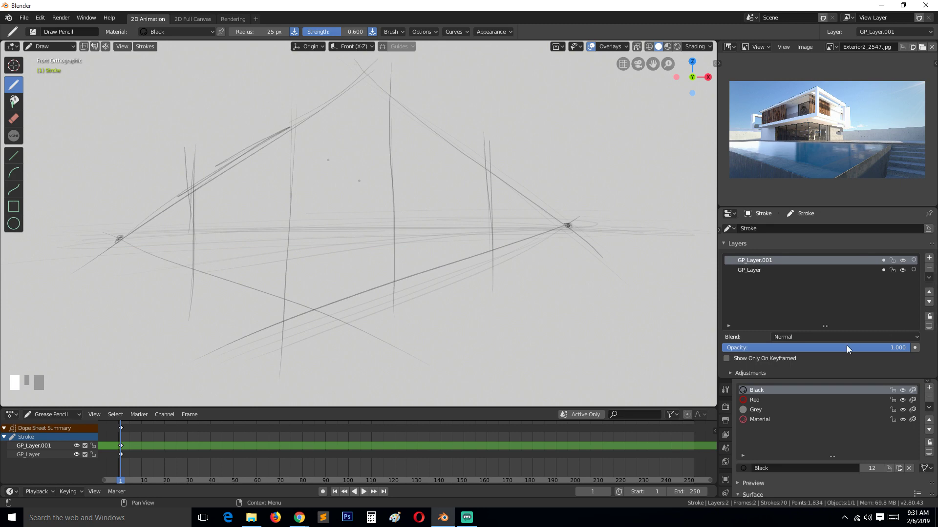
drag(837, 344, 776, 342)
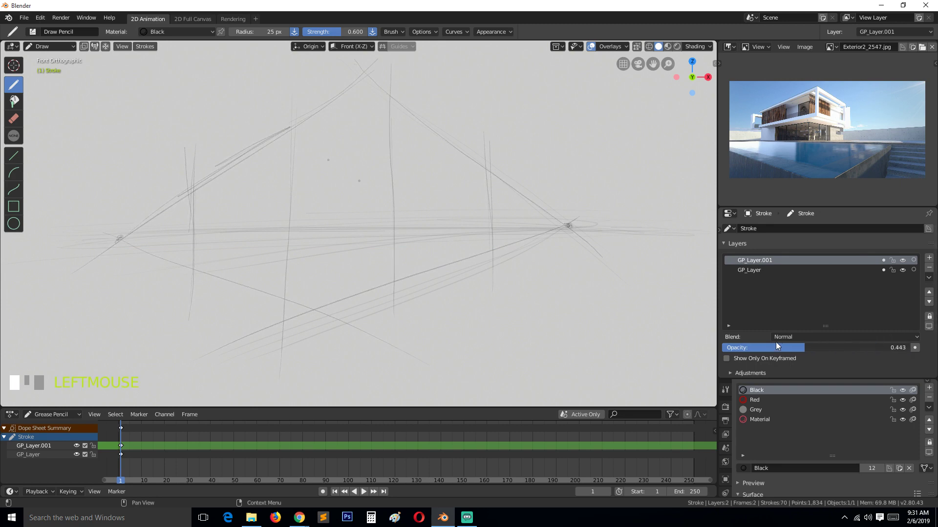
Add a third layer and use the Line tool to draw the box's slanted upper left edge and central vertical corner.
click(929, 257)
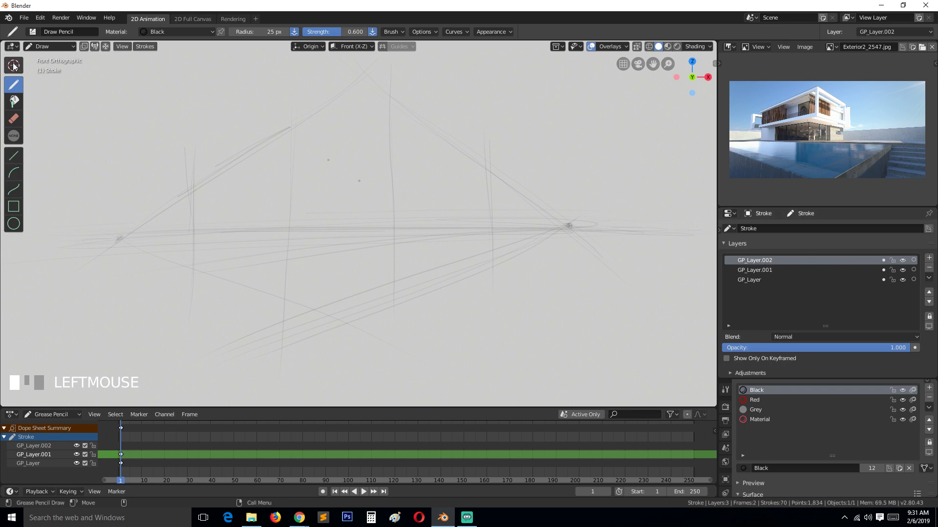
click(14, 158)
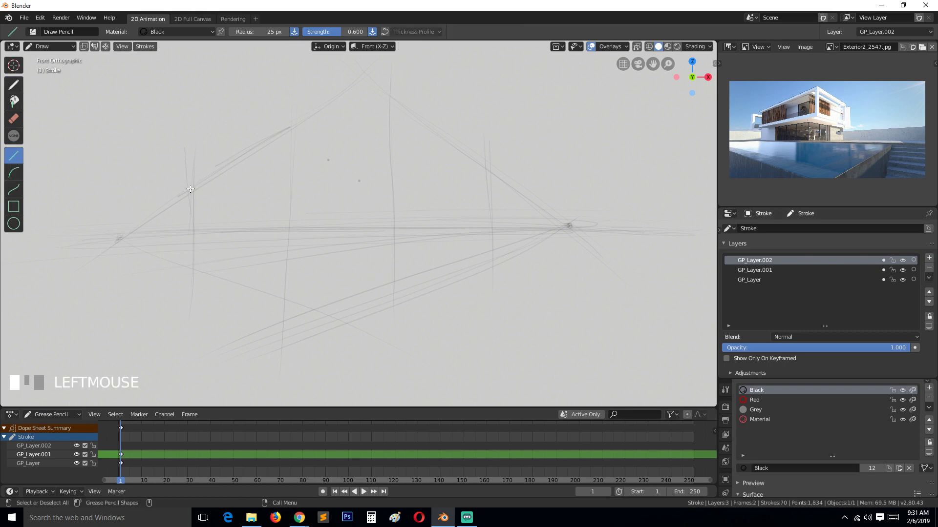
drag(192, 191, 366, 74)
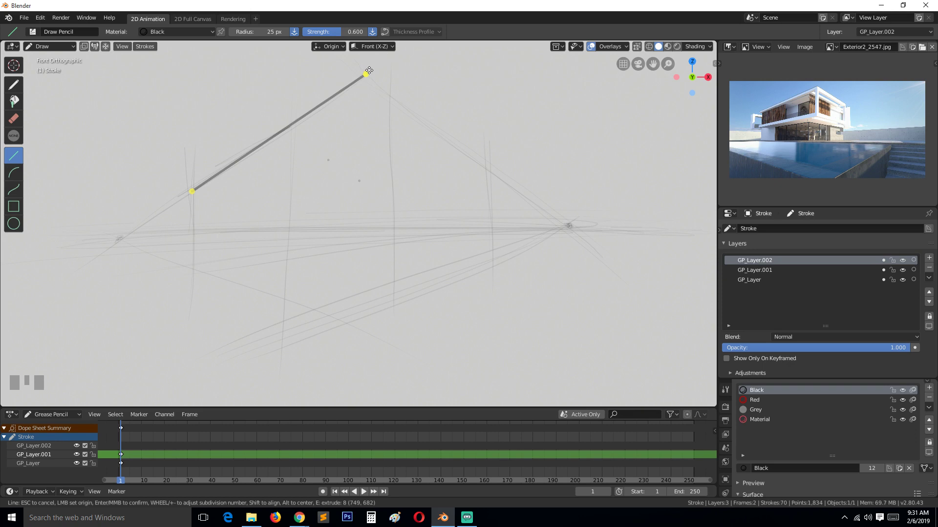
key(Return)
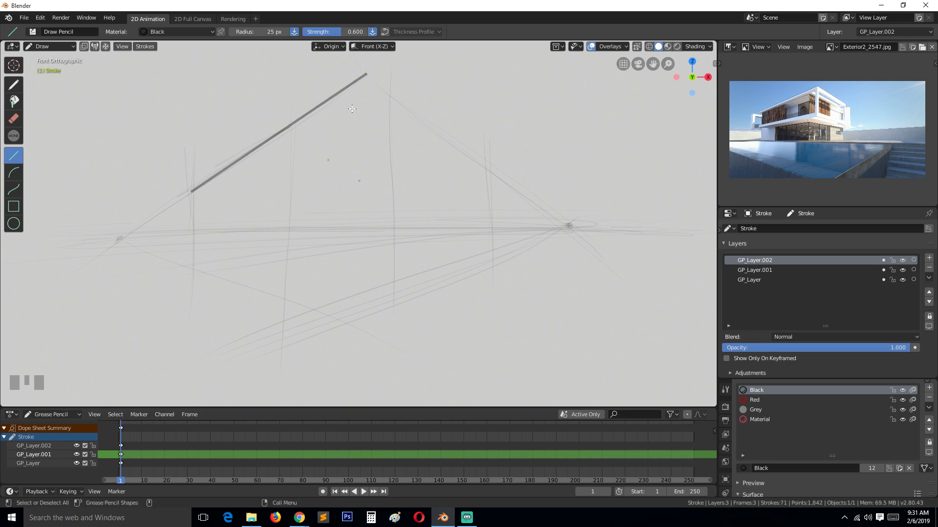
key(space)
drag(365, 74, 358, 315)
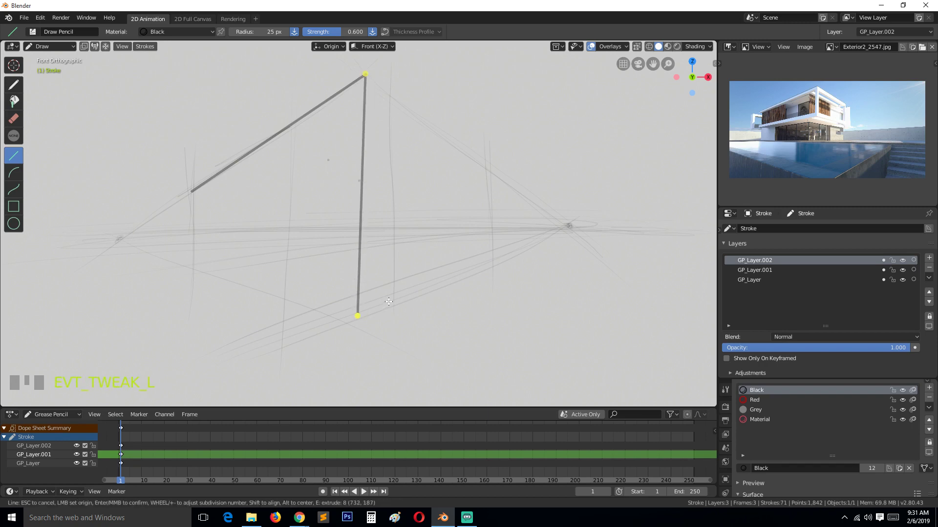
key(space)
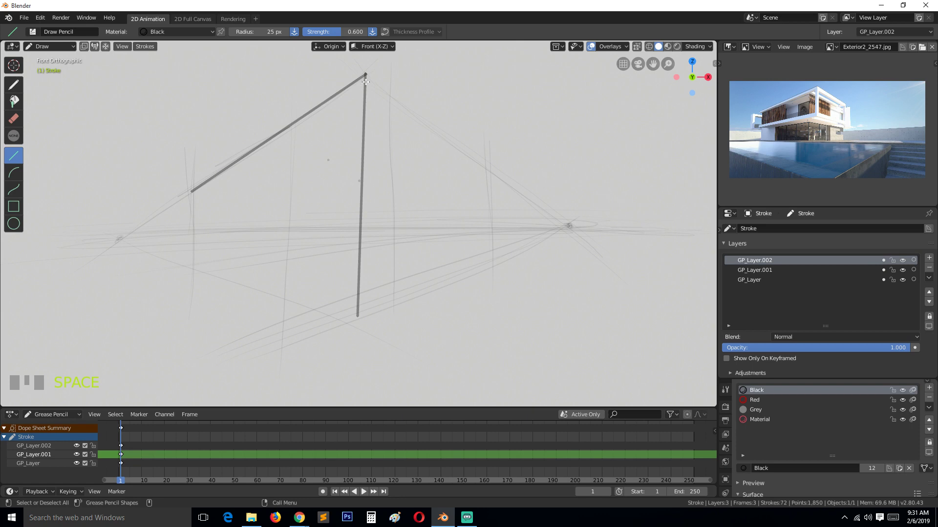
Outline the box's right face with straight lines along its top, outer vertical and bottom edges.
mouse_move(365, 76)
mouse_down()
mouse_move(493, 186)
mouse_move(486, 174)
mouse_move(486, 277)
mouse_move(485, 268)
mouse_move(360, 318)
mouse_up()
key(space)
key(space)
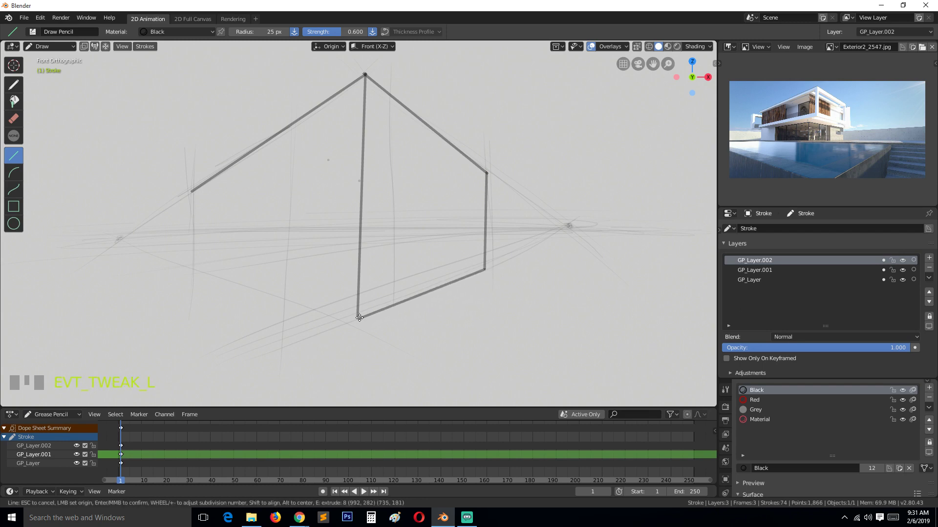
key(space)
Close the box's left face with straight lines for its outer vertical and bottom edges, and dismiss the browser notification.
mouse_move(195, 190)
mouse_down()
mouse_move(195, 288)
mouse_move(197, 272)
mouse_move(359, 320)
mouse_up()
key(space)
key(space)
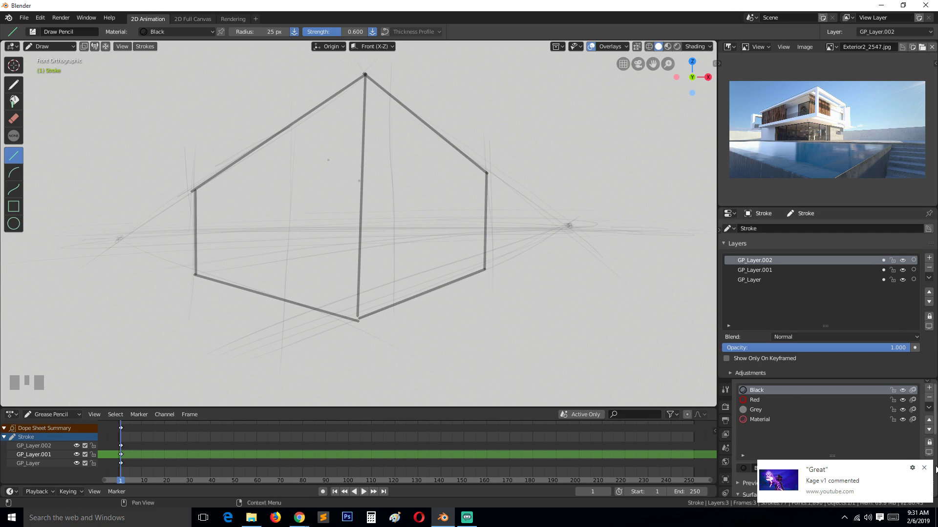
click(924, 468)
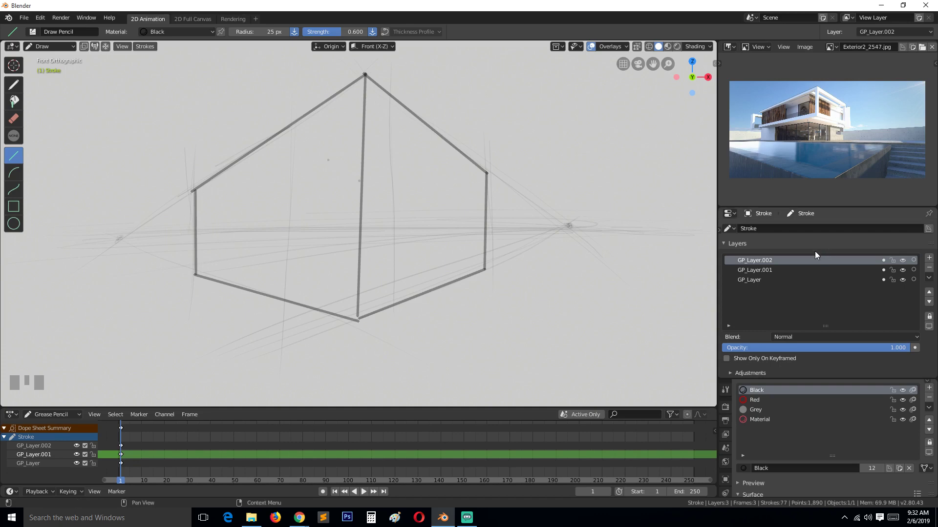
On GP_Layer.001, sketch freehand inset lines just inside the box's slanted top and bottom edges on both faces.
click(790, 269)
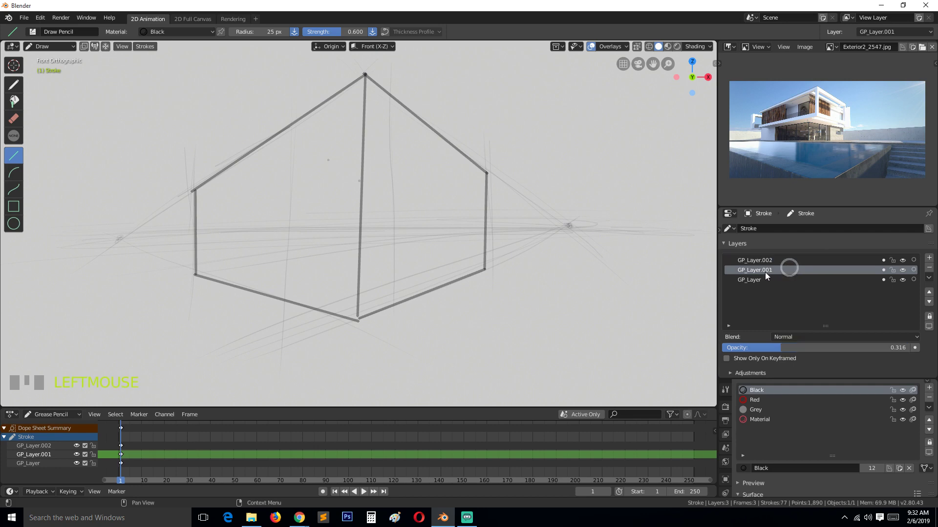
click(13, 84)
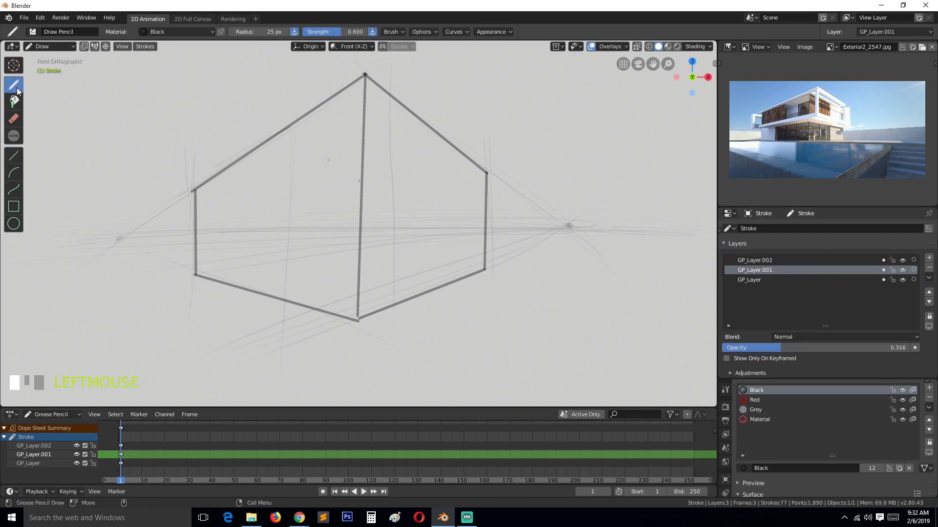
drag(186, 212, 267, 156)
drag(202, 199, 290, 142)
mouse_move(370, 101)
mouse_down()
mouse_move(482, 179)
mouse_move(467, 233)
mouse_up()
drag(477, 168, 477, 176)
mouse_move(351, 298)
mouse_down()
mouse_move(481, 251)
mouse_move(463, 259)
mouse_up()
drag(190, 262, 260, 275)
drag(169, 253, 272, 279)
drag(195, 267, 396, 304)
drag(395, 304, 396, 303)
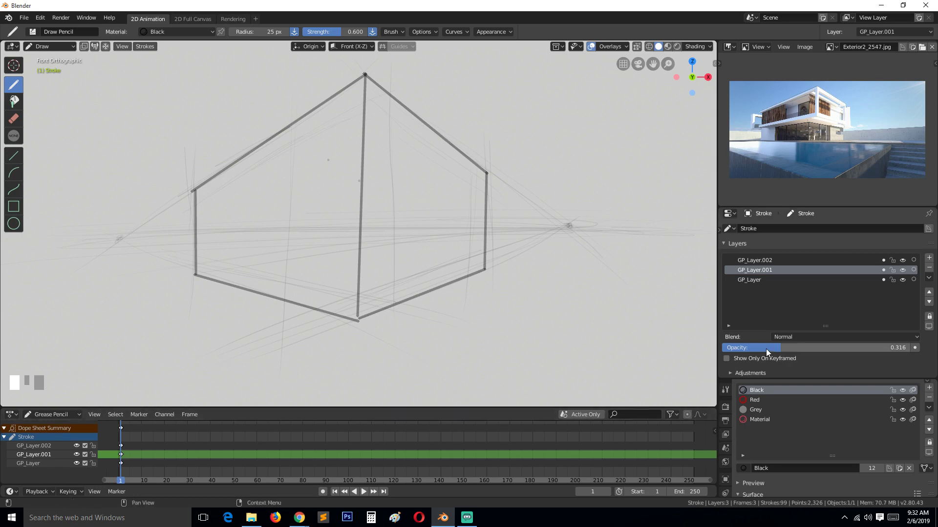
Raise the opacity of GP_Layer.001 to 1.000 and sketch vertical inset lines beside the box's outer left and right edges.
drag(766, 349, 853, 348)
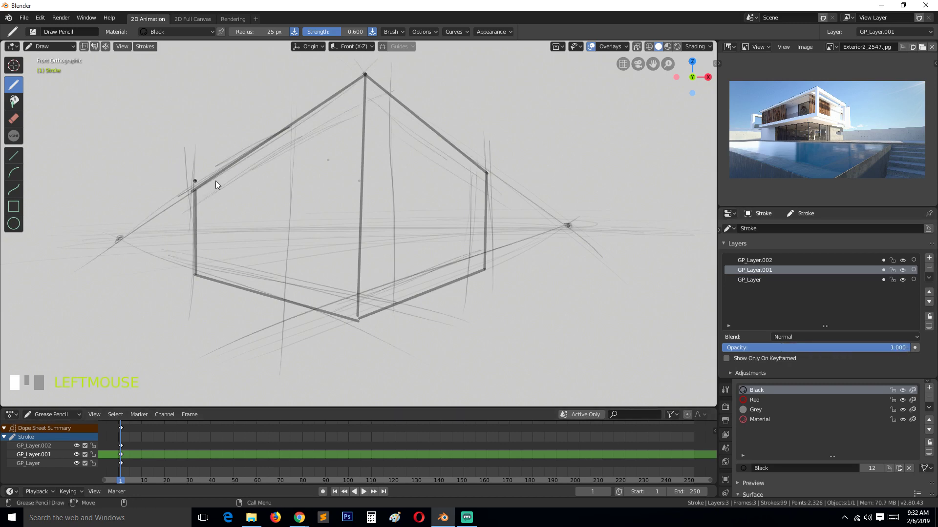
drag(213, 179, 210, 260)
drag(471, 168, 464, 264)
drag(472, 170, 465, 277)
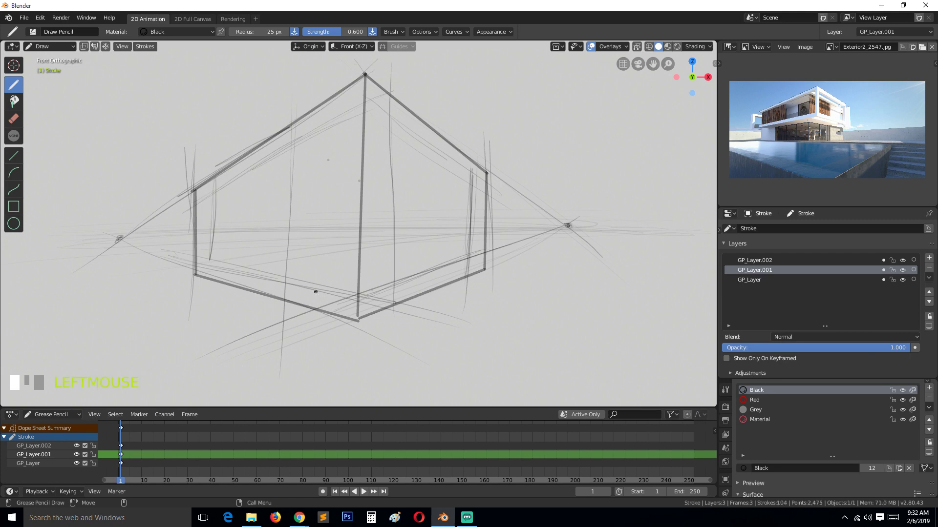
Sketch the recessed wall inside the left face with its vertical corner and top edge, and extend receding lines across the right face.
drag(215, 236, 217, 269)
drag(218, 186, 219, 278)
mouse_move(216, 205)
mouse_down()
mouse_move(212, 223)
mouse_move(227, 192)
mouse_move(234, 197)
mouse_up()
drag(245, 202, 250, 264)
drag(244, 202, 364, 158)
mouse_move(241, 205)
mouse_down()
mouse_move(353, 161)
mouse_move(481, 216)
mouse_up()
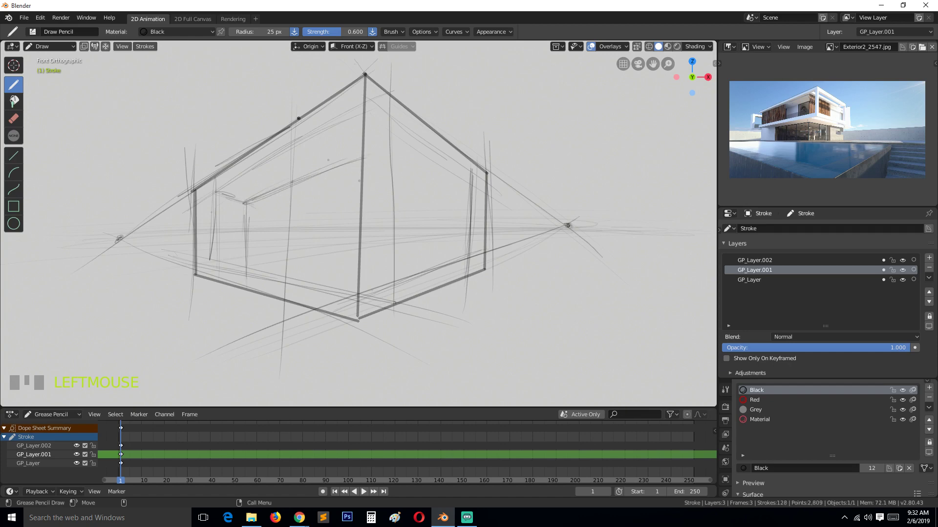
drag(275, 111, 600, 280)
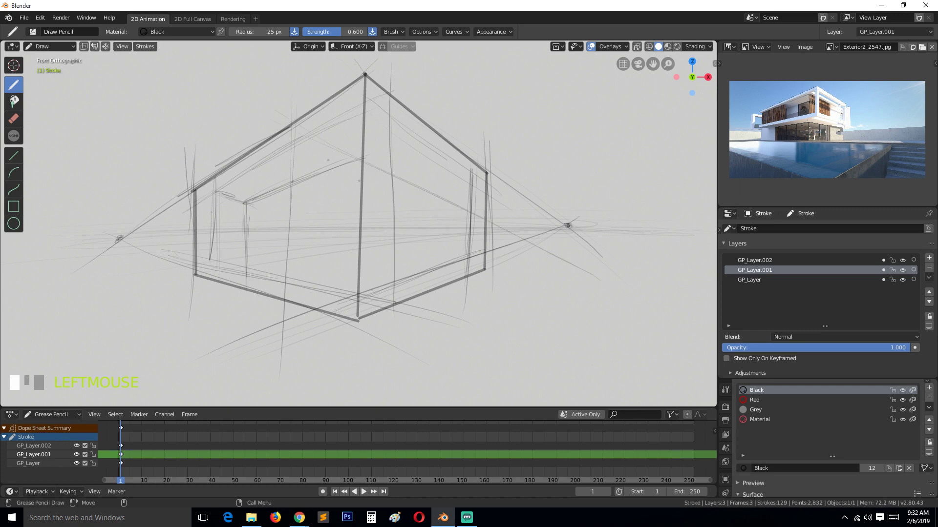
Sketch the recessed corner inside the right face with a short slanted top line and overlapping vertical strokes.
click(448, 200)
click(459, 200)
drag(410, 198, 464, 180)
drag(433, 188, 438, 285)
drag(442, 181, 438, 283)
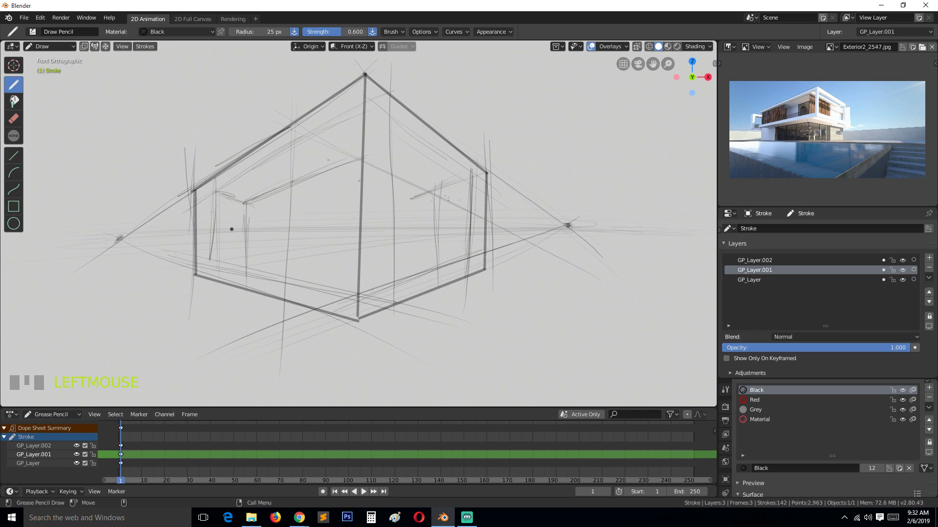
Sketch light floor lines of the recess across the lower part of both faces, meeting near the central corner.
click(358, 156)
mouse_move(223, 255)
mouse_down()
mouse_move(198, 260)
mouse_move(264, 256)
mouse_move(358, 271)
mouse_move(459, 238)
mouse_up()
mouse_move(401, 249)
mouse_down()
mouse_move(476, 254)
mouse_move(437, 262)
mouse_up()
drag(345, 273, 376, 265)
drag(345, 272, 366, 267)
click(343, 278)
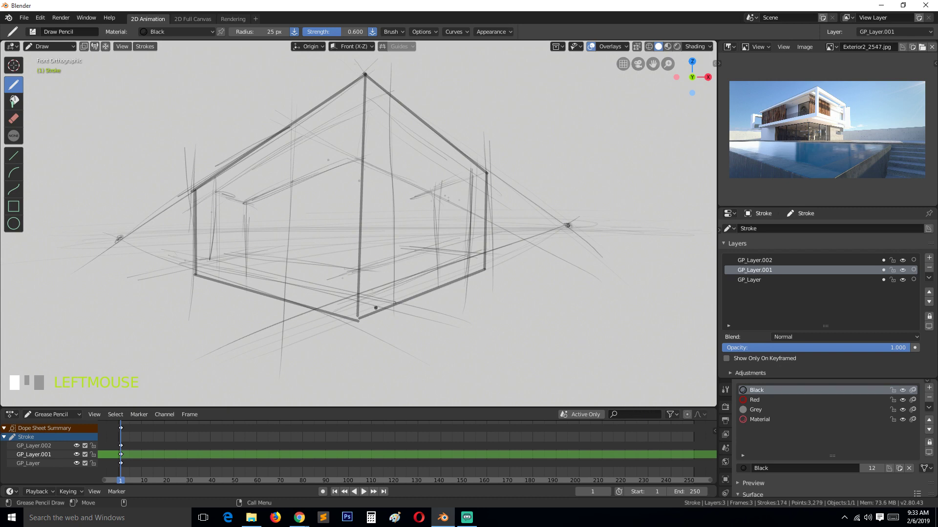
Lower the opacity of GP_Layer.001 again and make GP_Layer.002 the active layer.
mouse_move(883, 348)
mouse_down()
mouse_move(784, 346)
mouse_move(813, 337)
mouse_up()
click(775, 261)
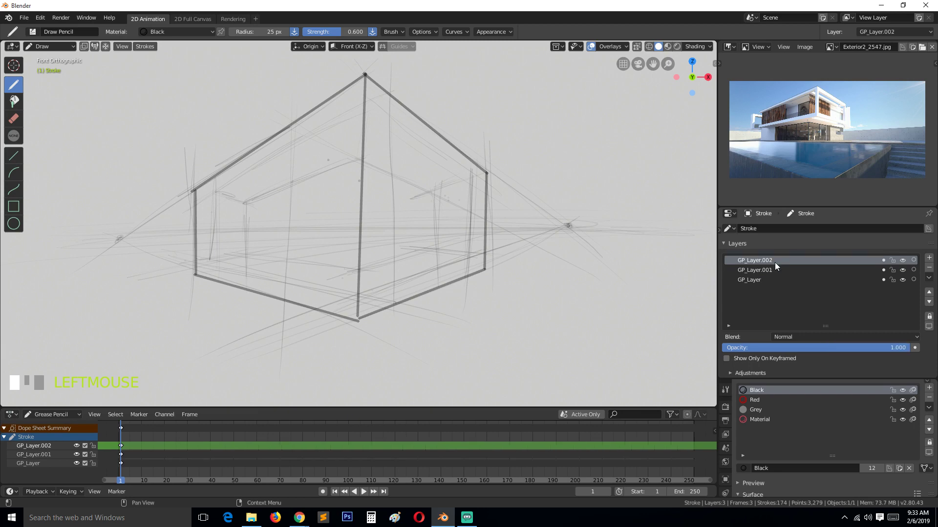
click(81, 177)
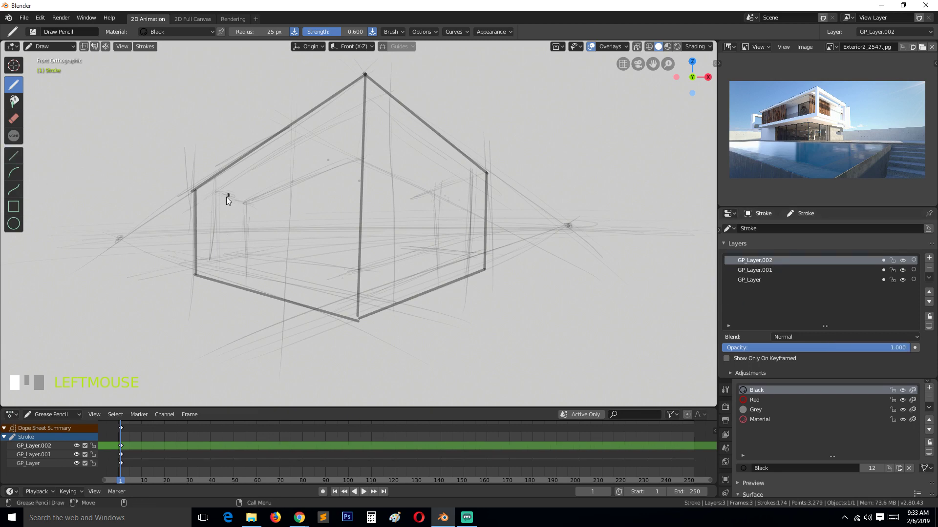
drag(218, 189, 210, 260)
key(ctrl+z)
key(ctrl+z)
Trace the inner frame on both faces with the Line tool, covering its outer vertical edges and its top and bottom perspective edges.
click(15, 157)
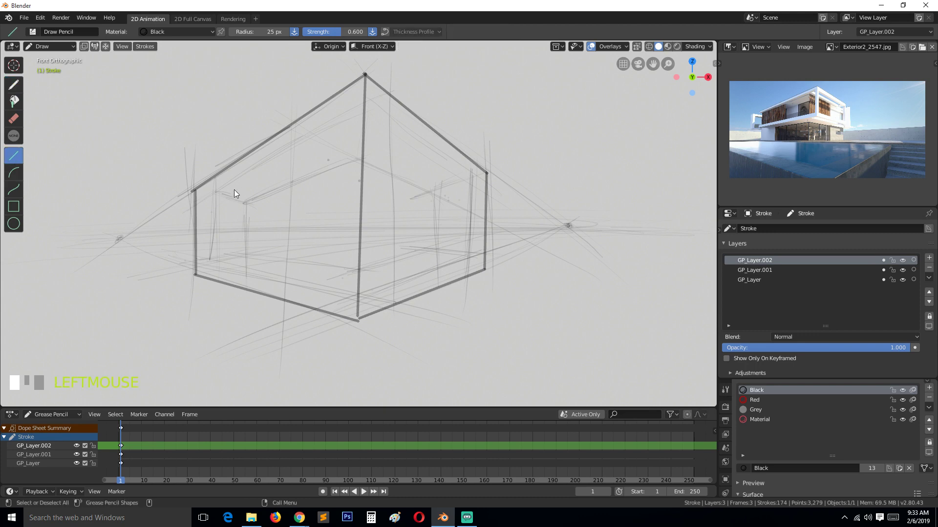
drag(214, 189, 211, 261)
key(space)
mouse_move(214, 192)
mouse_down()
mouse_move(361, 105)
mouse_move(471, 178)
mouse_move(467, 259)
mouse_move(361, 297)
mouse_move(214, 258)
mouse_up()
key(space)
key(space)
key(space)
key(space)
key(space)
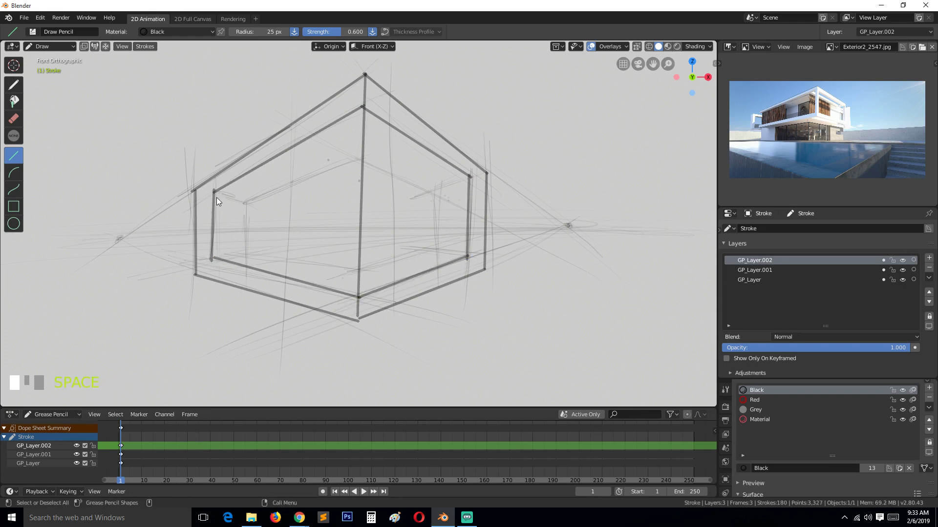
Trace the recess ceiling and floor edges on both faces with straight lines, including the short slanted lines joining them to the inner frame.
mouse_move(223, 194)
mouse_down()
mouse_move(247, 203)
mouse_move(363, 155)
mouse_move(437, 191)
mouse_move(468, 179)
mouse_move(437, 246)
mouse_move(468, 256)
mouse_move(359, 268)
mouse_up()
key(space)
key(e)
key(Return)
key(e)
key(space)
drag(210, 257, 357, 270)
key(space)
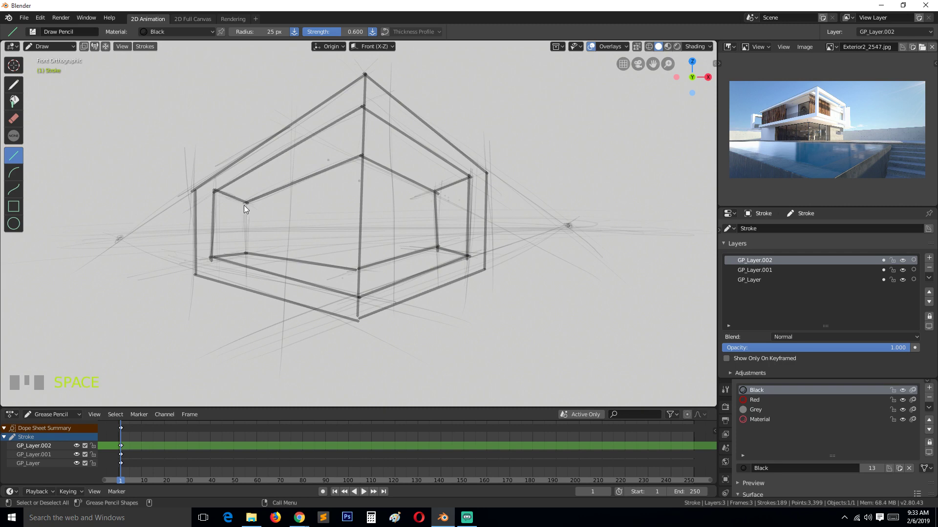
Trace the recess's vertical corner lines inside the left and right faces with straight lines.
drag(245, 204, 247, 254)
key(space)
drag(436, 192, 437, 248)
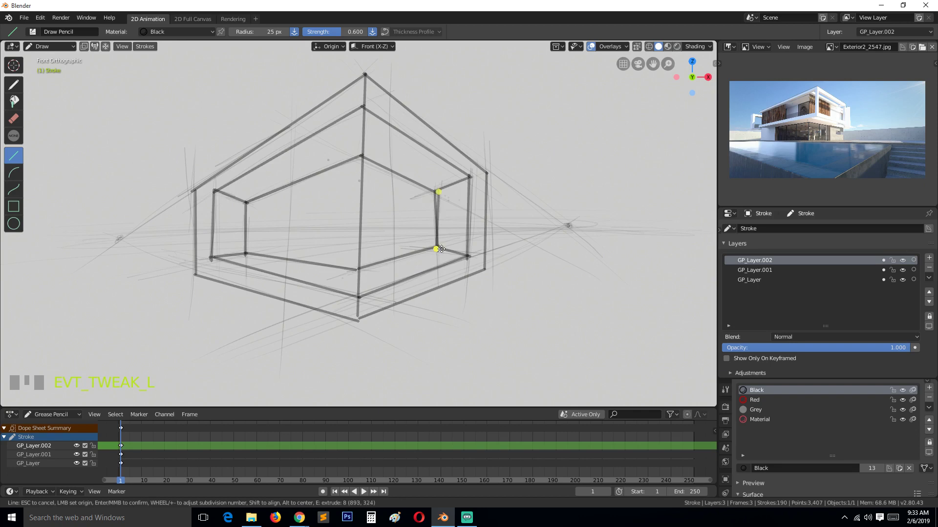
key(space)
Erase the doubled vertical line at the right recess corner and the central edge between the inner frame's peak and the recess ceiling.
click(19, 120)
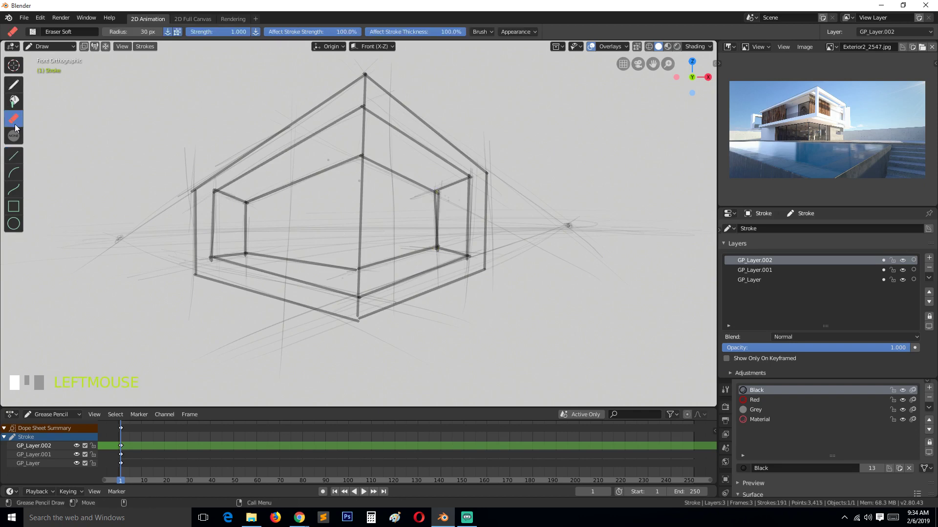
mouse_move(435, 217)
mouse_down()
mouse_move(435, 195)
mouse_move(436, 237)
mouse_move(419, 201)
mouse_up()
mouse_move(358, 128)
mouse_down()
mouse_move(362, 137)
mouse_move(364, 126)
mouse_up()
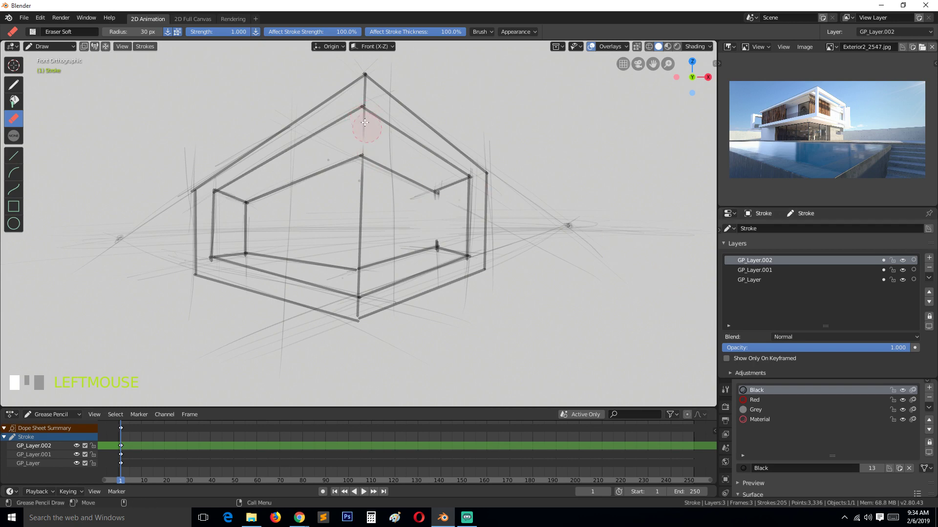
mouse_move(362, 127)
mouse_down()
mouse_move(367, 115)
mouse_move(365, 125)
mouse_up()
Redraw the right recess corner as a single straight vertical line between the ceiling and floor edges.
click(19, 89)
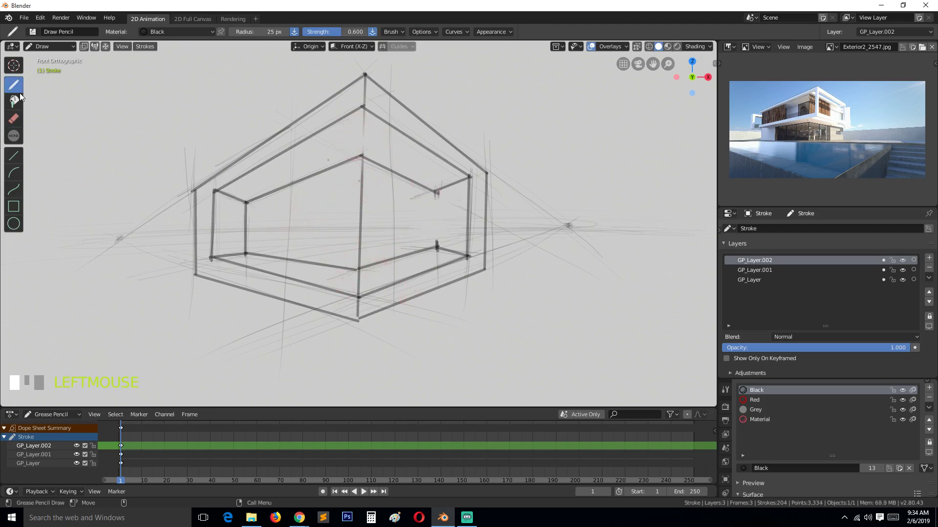
click(15, 155)
drag(441, 191, 441, 249)
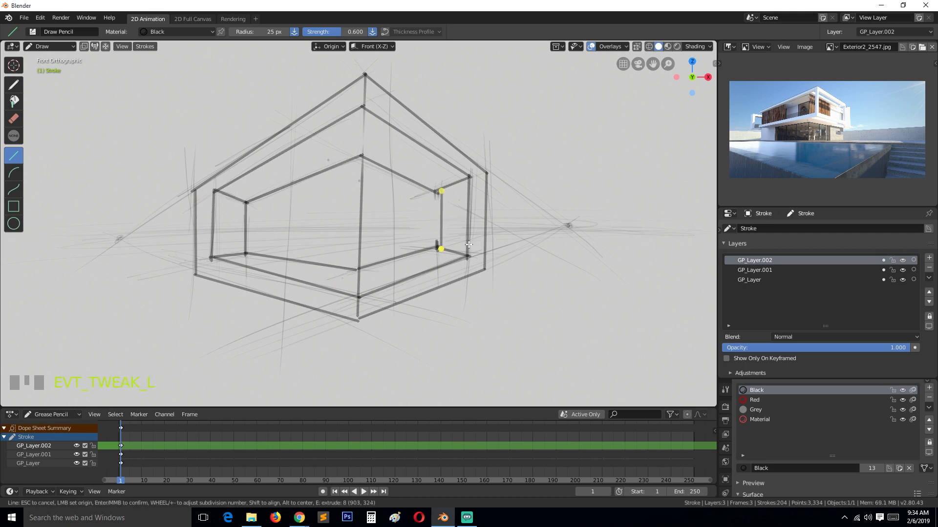
key(Escape)
drag(437, 188, 438, 248)
key(Escape)
drag(437, 192, 438, 248)
key(space)
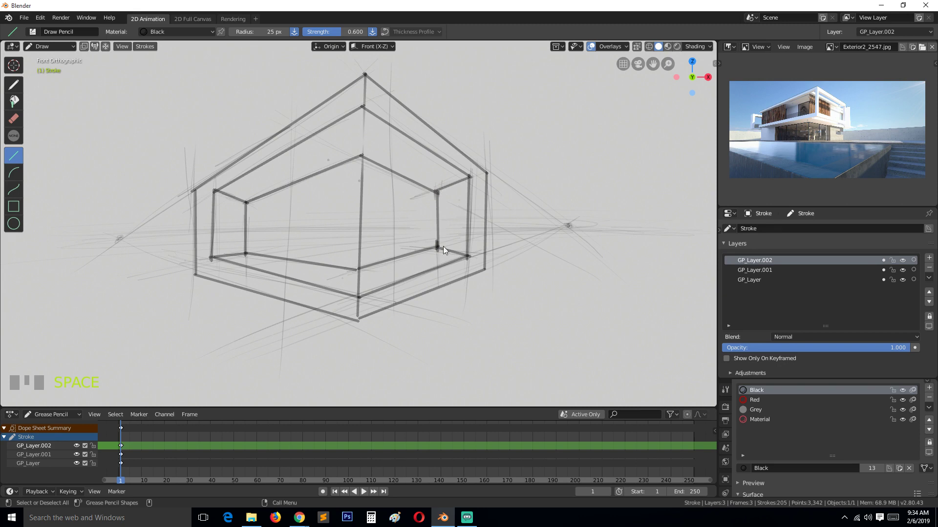
Hide the guide layers GP_Layer.001 and GP_Layer to check the clean lines alone, and show both layers again.
click(794, 270)
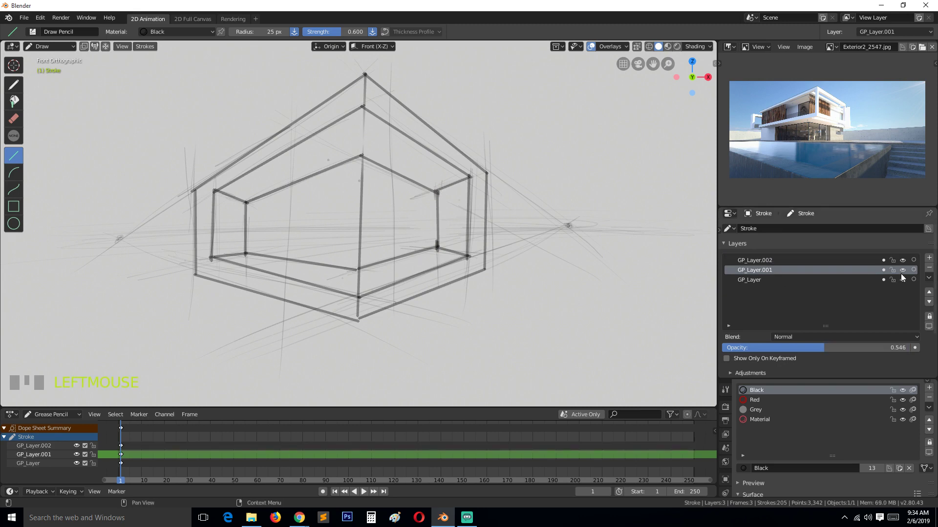
drag(901, 273, 901, 279)
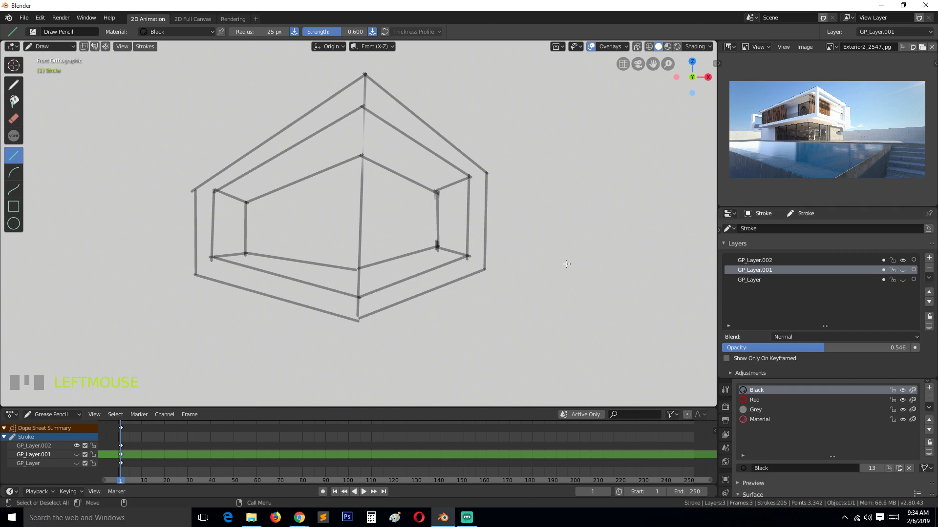
drag(902, 270, 901, 279)
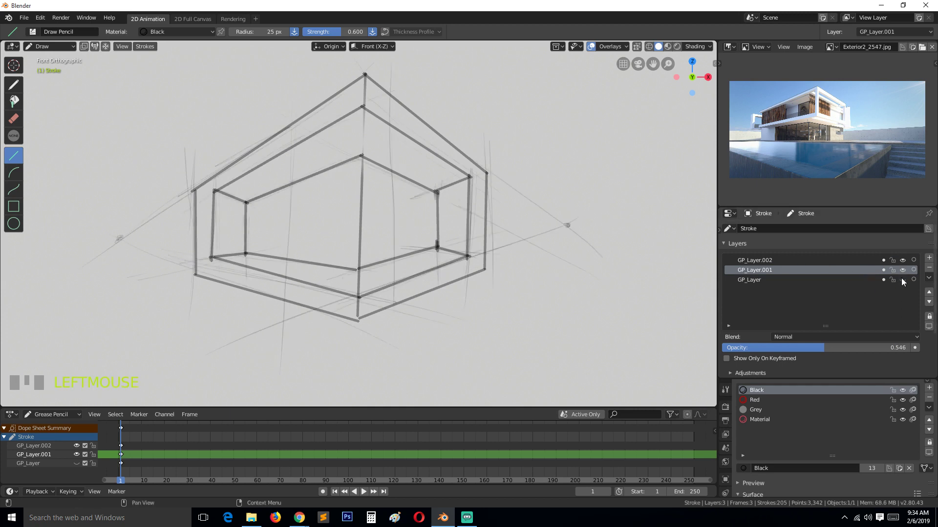
Add a new layer directly above GP_Layer and make Grey the active material.
click(795, 278)
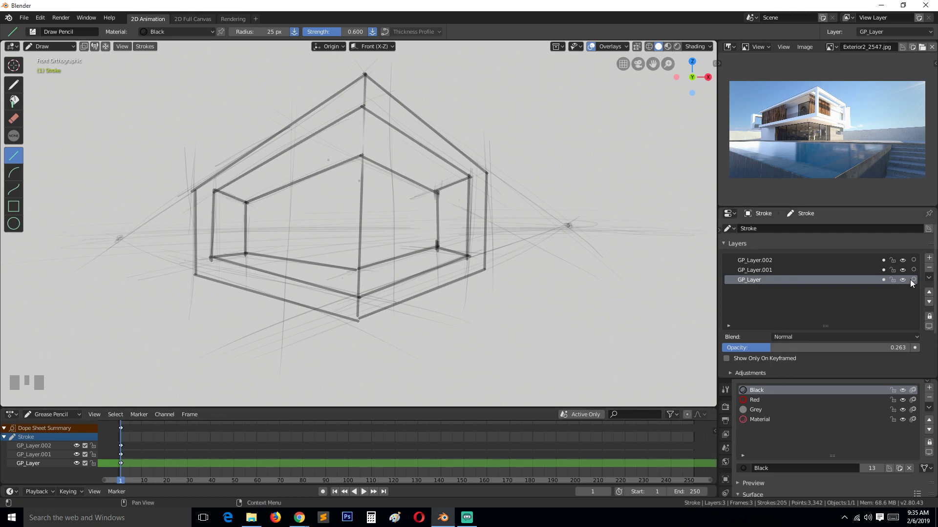
click(929, 259)
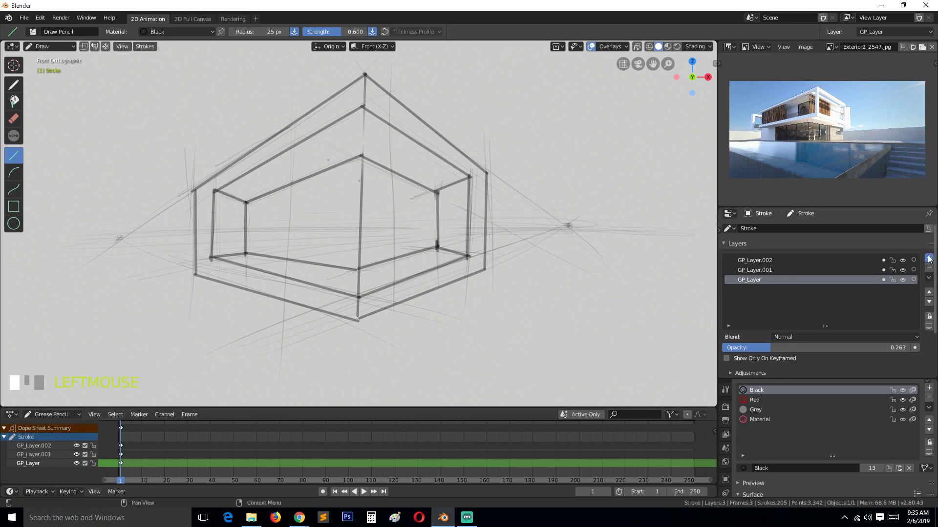
click(758, 409)
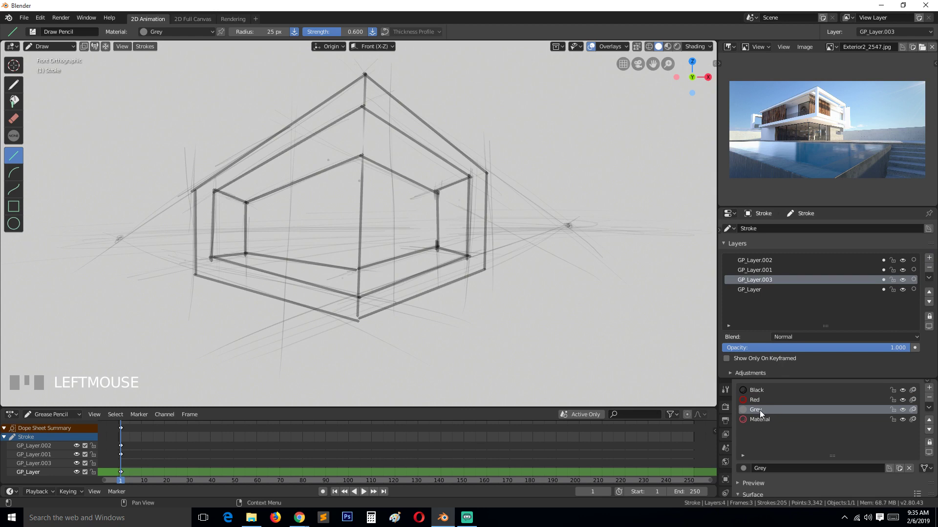
Draw a freehand test shape with the Grey material beside the house and undo it.
click(14, 88)
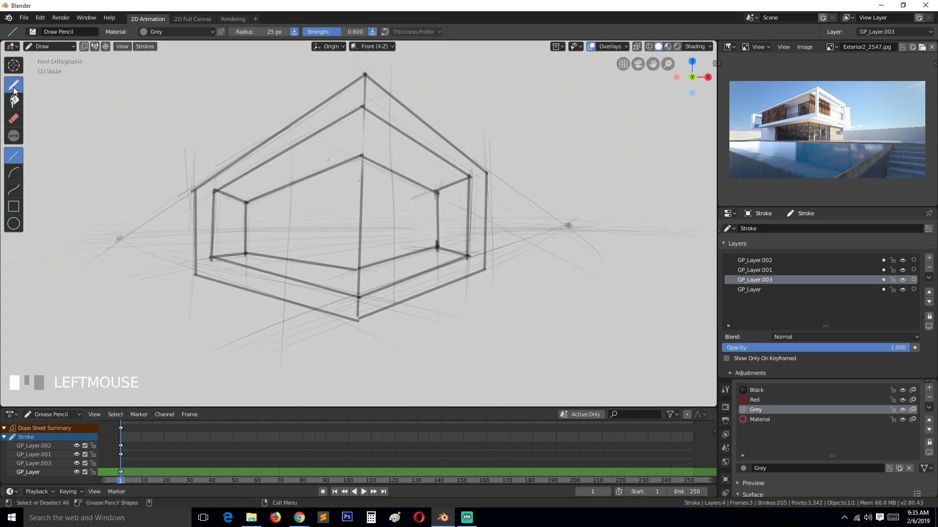
mouse_move(126, 104)
mouse_down()
mouse_move(156, 183)
mouse_move(200, 82)
mouse_move(115, 84)
mouse_move(128, 105)
mouse_up()
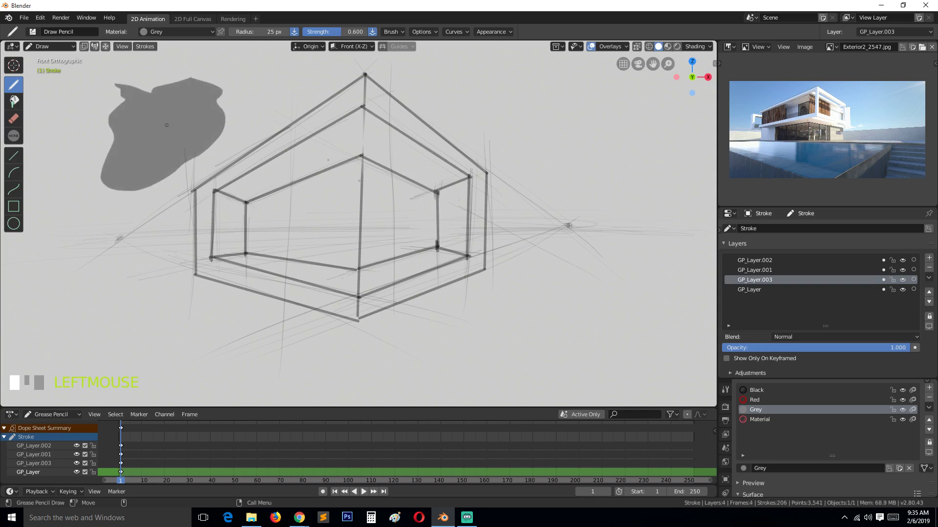
key(ctrl+z)
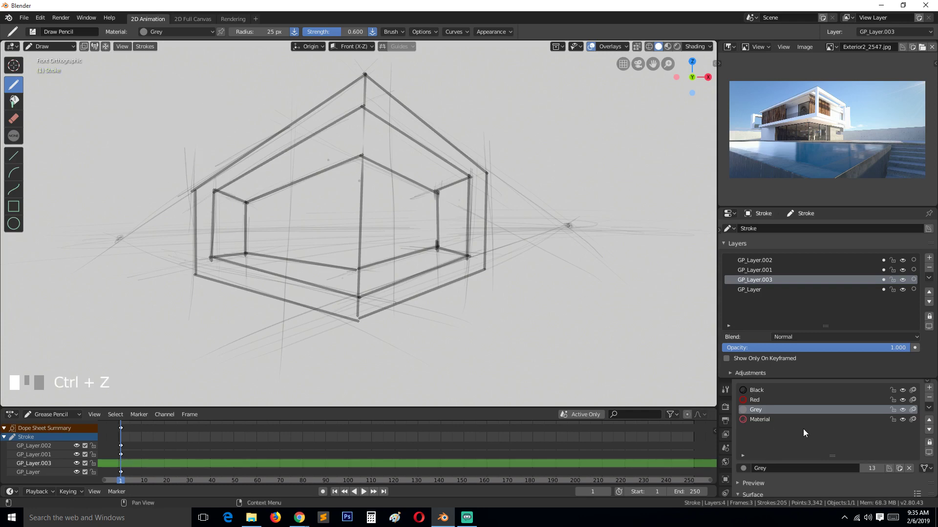
Enlarge the material properties area and expand the Grey material's Surface settings down to its Stroke and Fill options.
click(840, 374)
drag(840, 379, 863, 322)
click(746, 439)
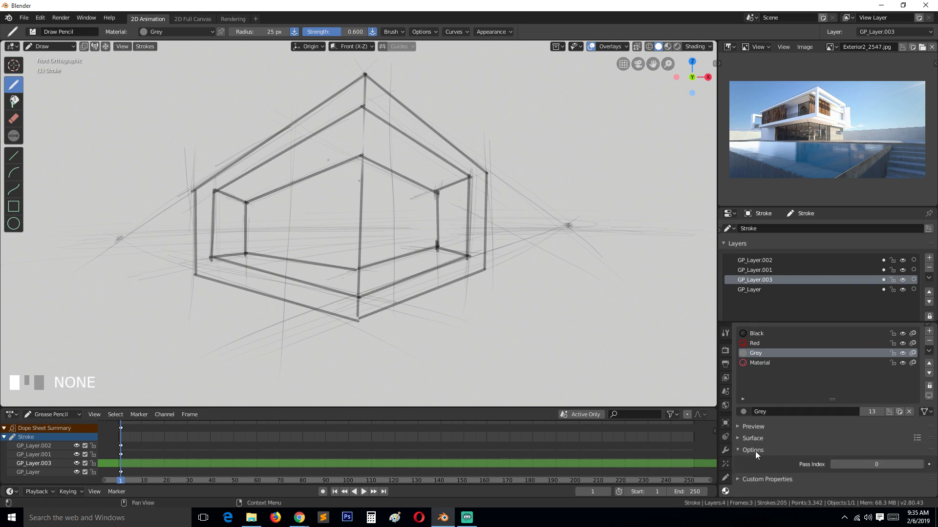
click(755, 451)
click(762, 462)
click(768, 452)
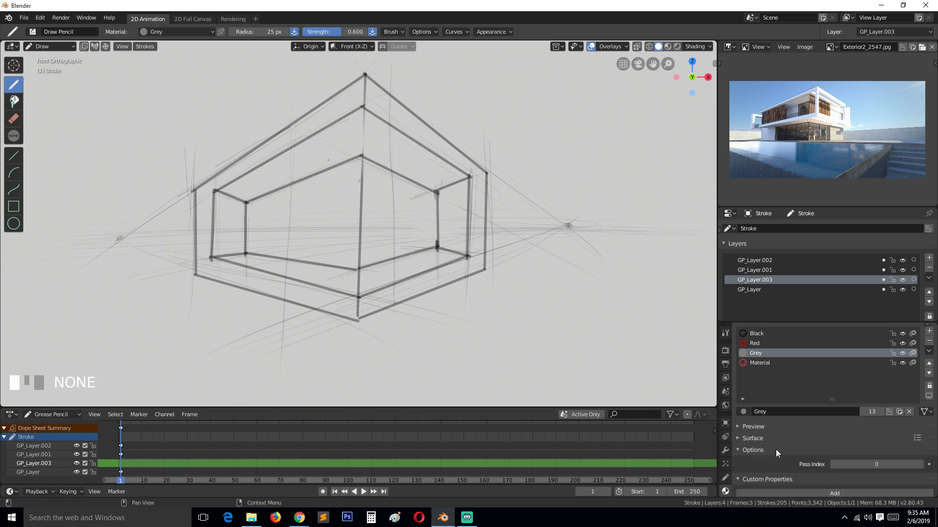
click(779, 450)
click(782, 442)
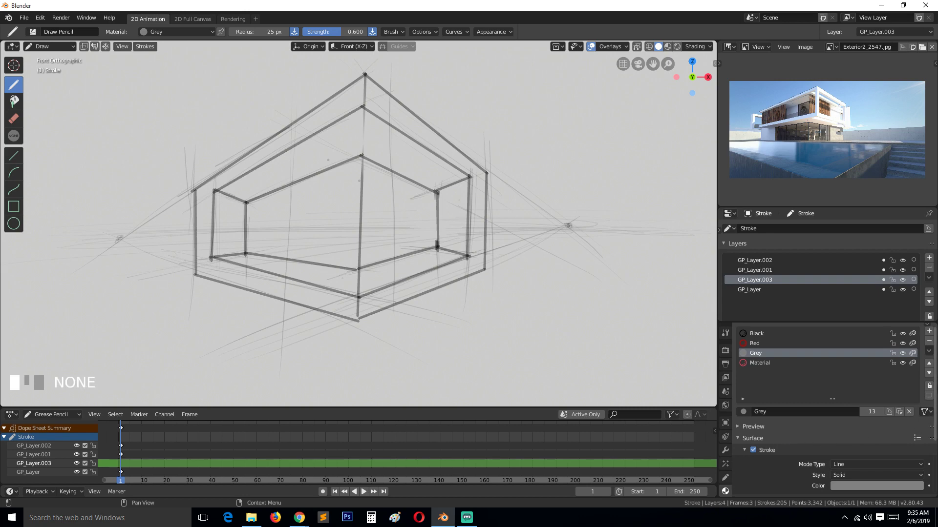
click(936, 396)
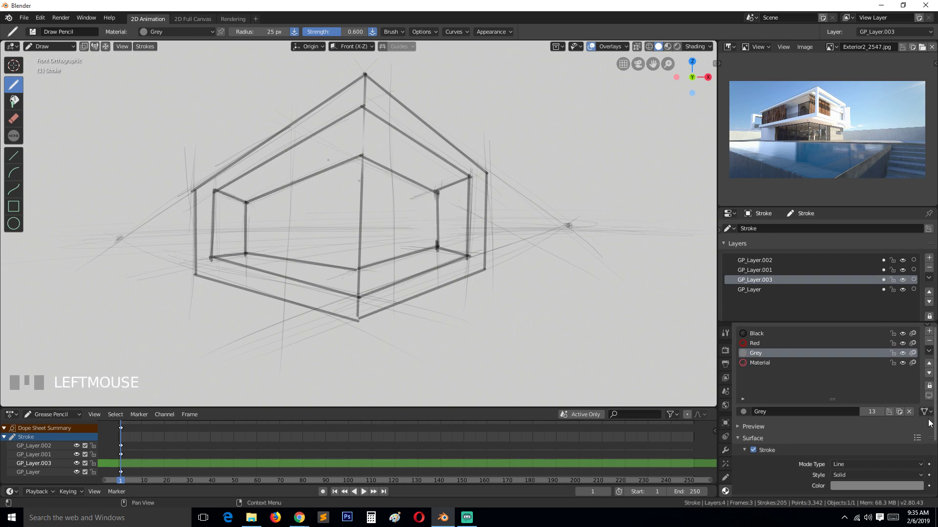
drag(935, 422, 936, 478)
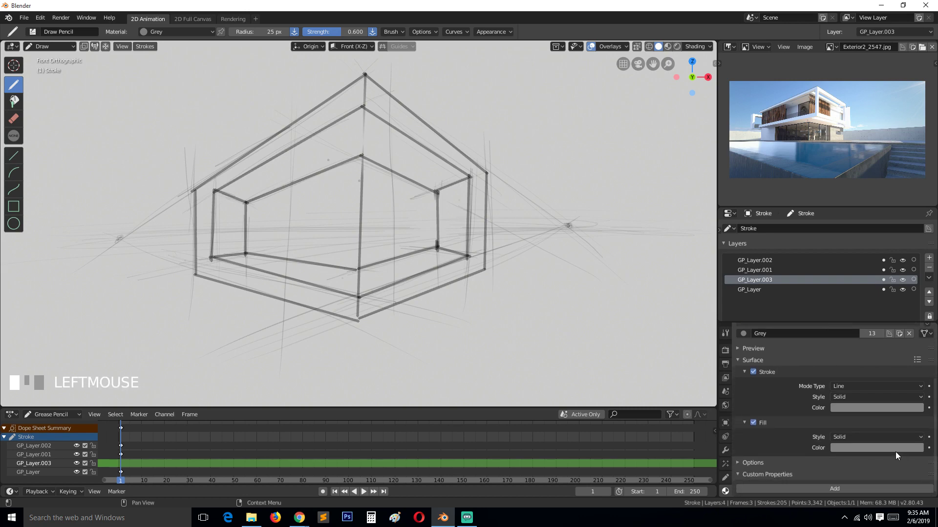
Set the Grey material's fill color to purple, trying it with a freehand test shape beside the house that is undone.
click(864, 408)
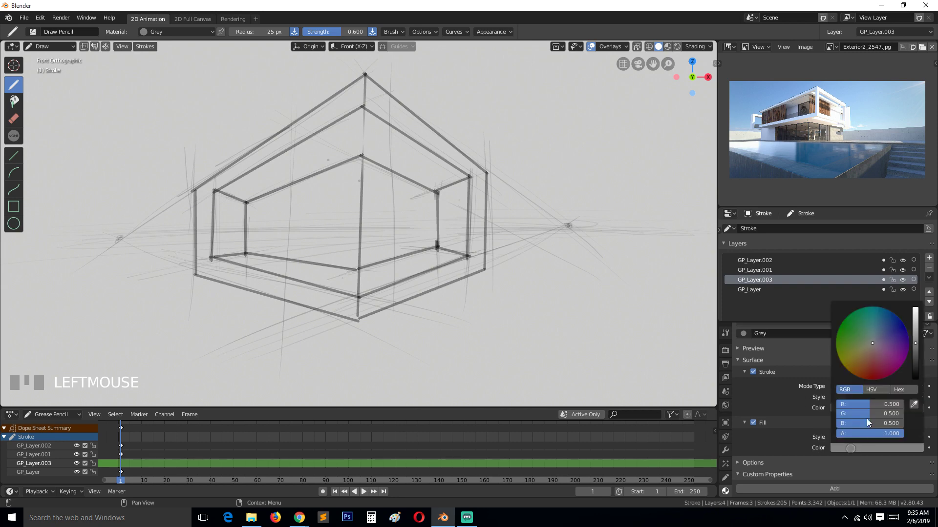
drag(896, 354, 896, 342)
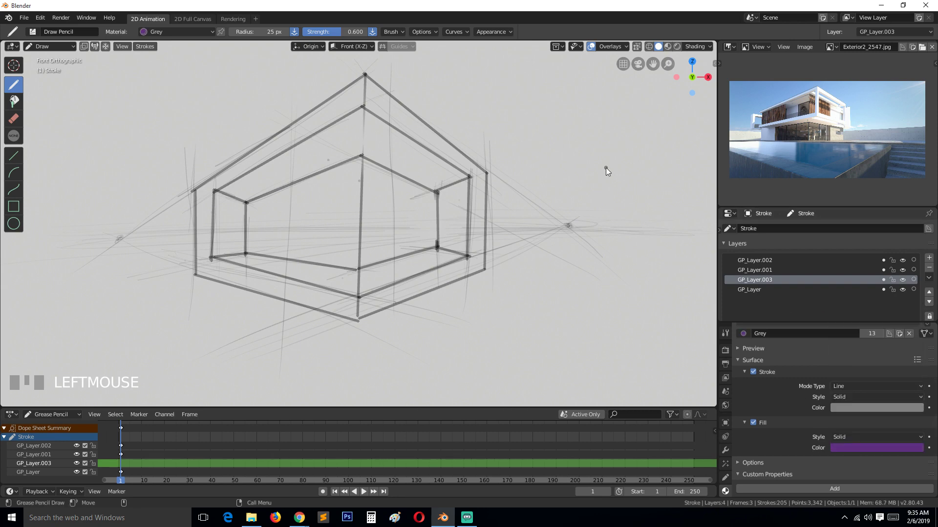
mouse_move(604, 202)
mouse_down()
mouse_move(646, 234)
mouse_move(657, 167)
mouse_up()
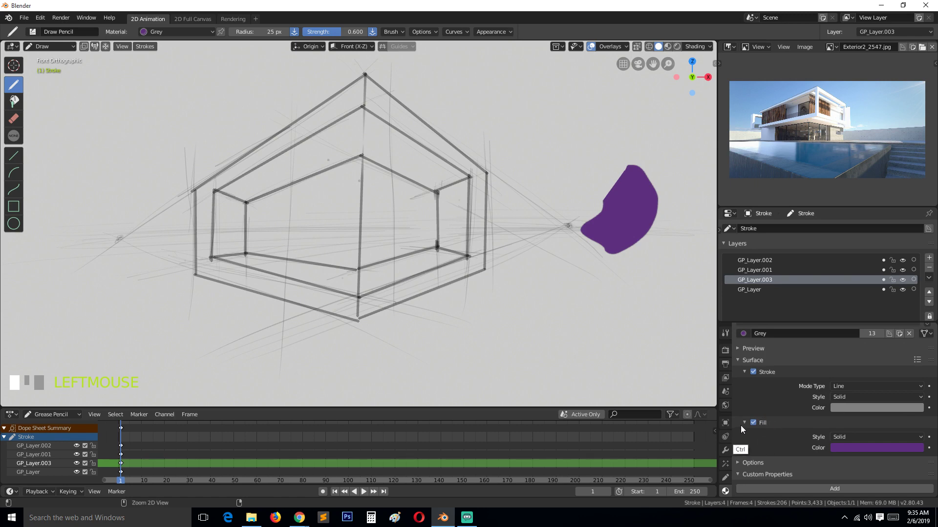
key(ctrl+z)
Try test strokes with the Grey material's fill disabled and re-enabled, undoing each stroke.
click(753, 423)
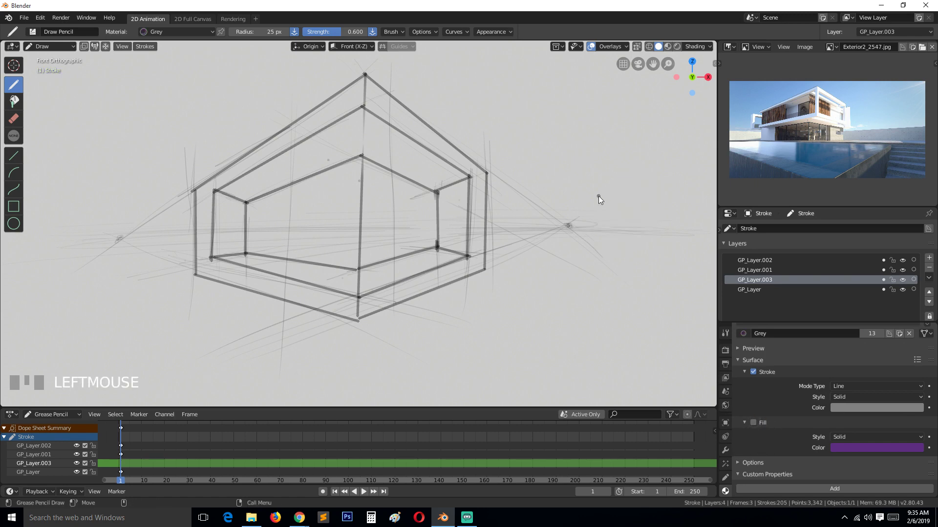
drag(606, 240, 636, 244)
key(ctrl+z)
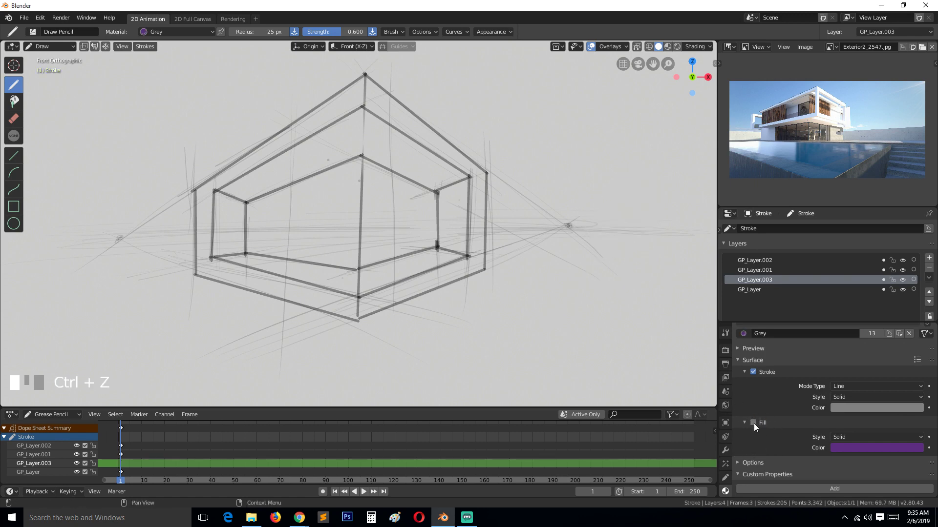
click(753, 423)
mouse_move(556, 157)
mouse_down()
mouse_move(625, 224)
mouse_move(557, 117)
mouse_move(539, 167)
mouse_up()
key(ctrl+z)
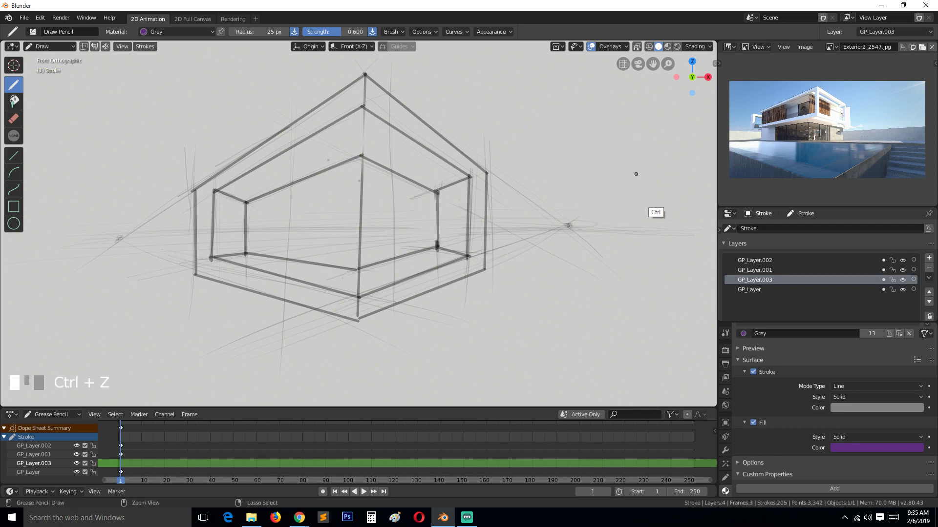
Collapse the Surface settings, replace Grey in its slot with a new material, and select the Material slot.
click(744, 372)
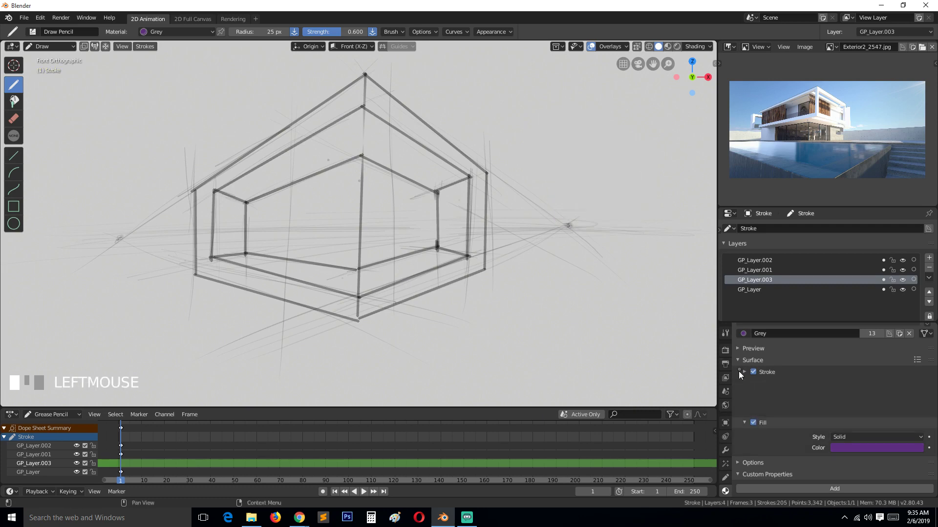
click(746, 396)
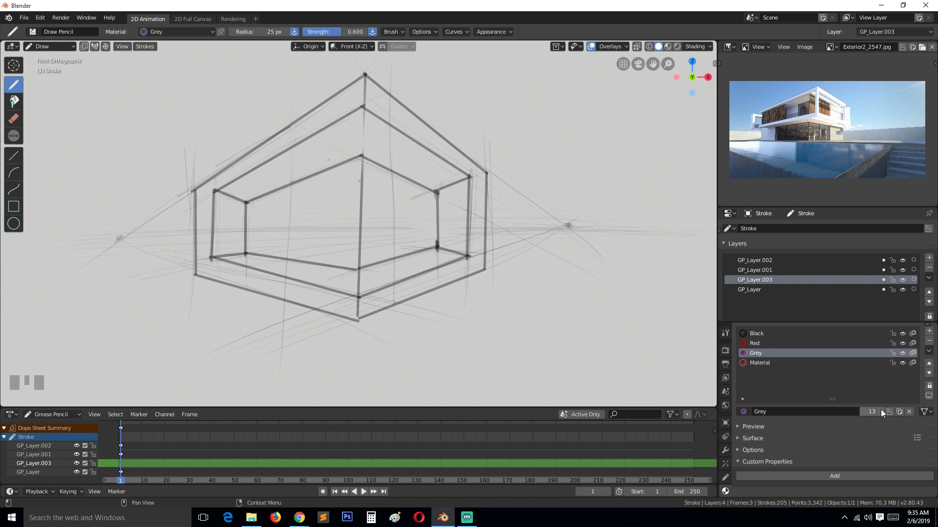
click(764, 354)
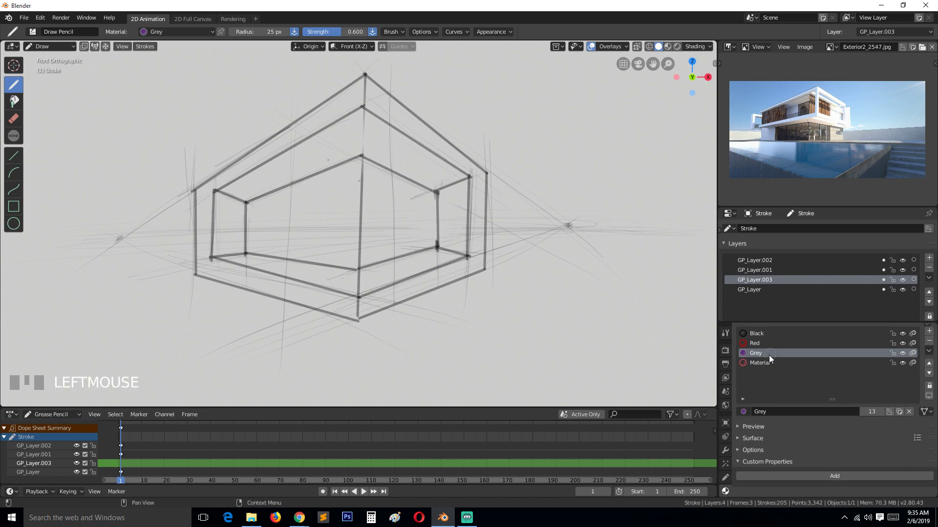
click(899, 413)
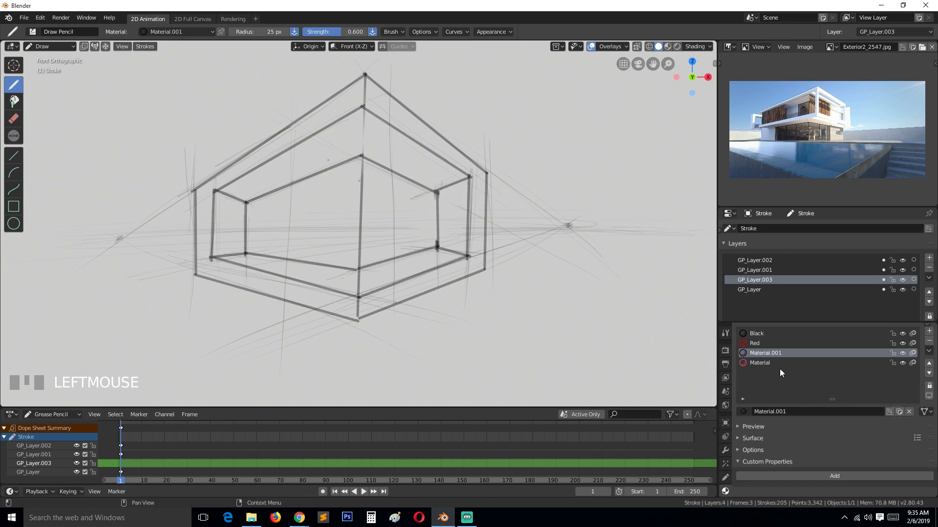
click(890, 411)
click(889, 411)
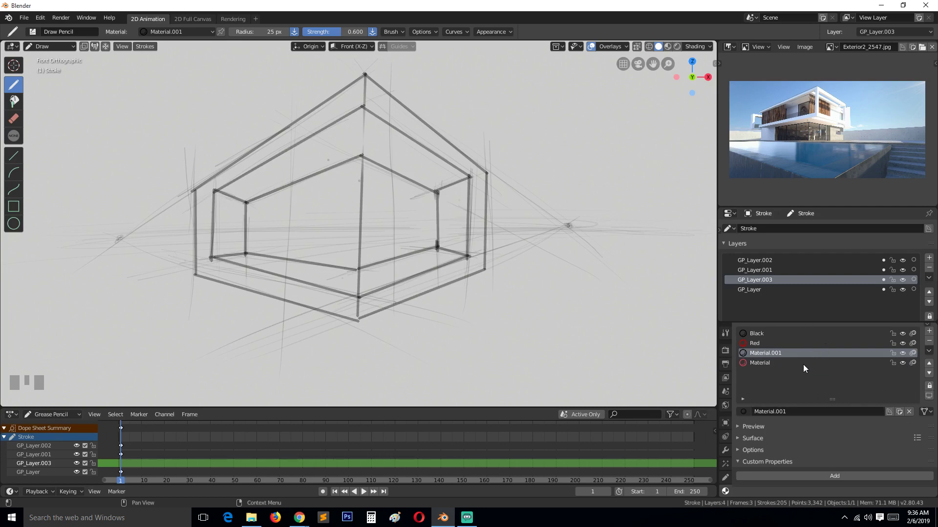
click(772, 364)
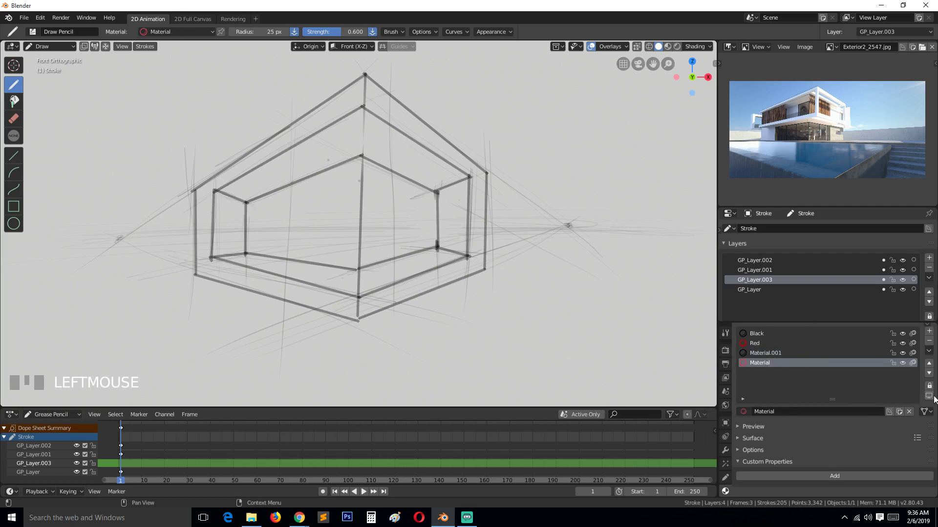
Add an empty material slot to the Stroke object, and add a General Layout workspace showing its material properties.
click(928, 332)
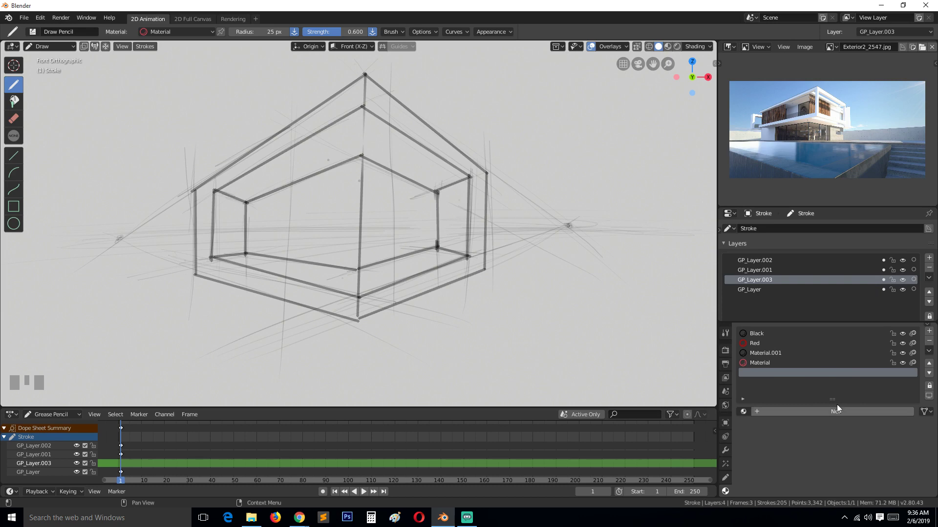
click(256, 18)
mouse_move(266, 36)
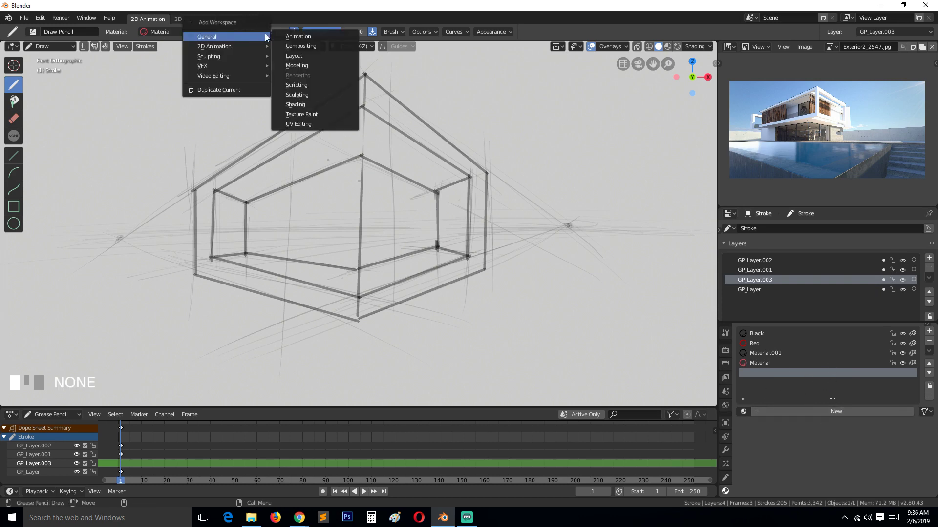
click(309, 56)
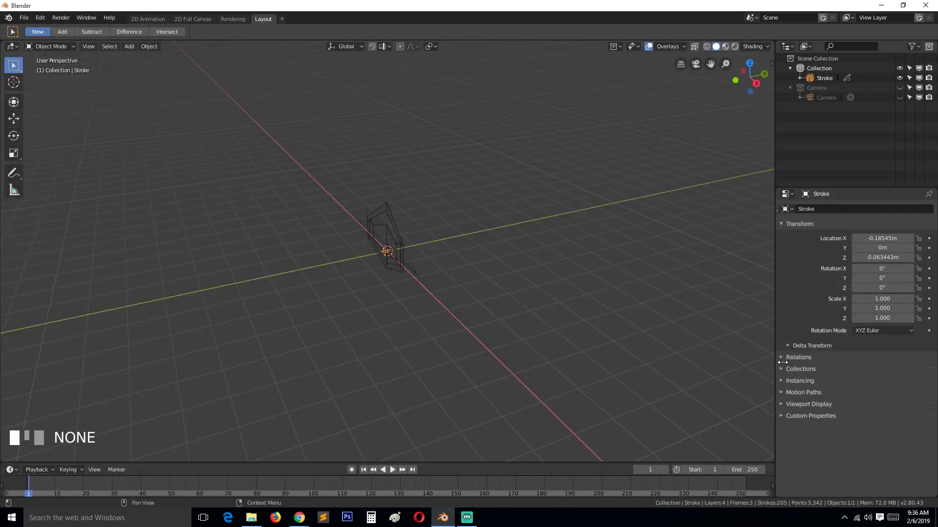
click(783, 369)
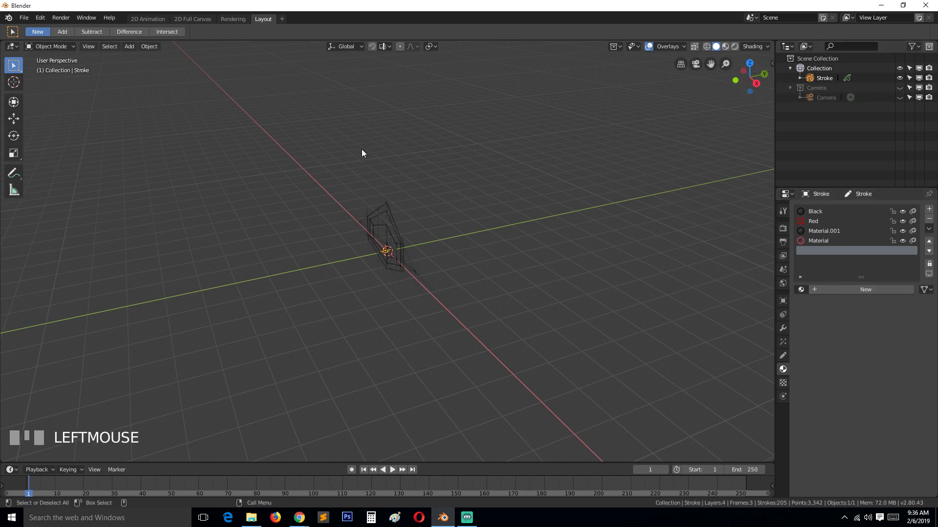
Add a plane mesh to the scene and give it a new material.
key(shift+a)
click(543, 196)
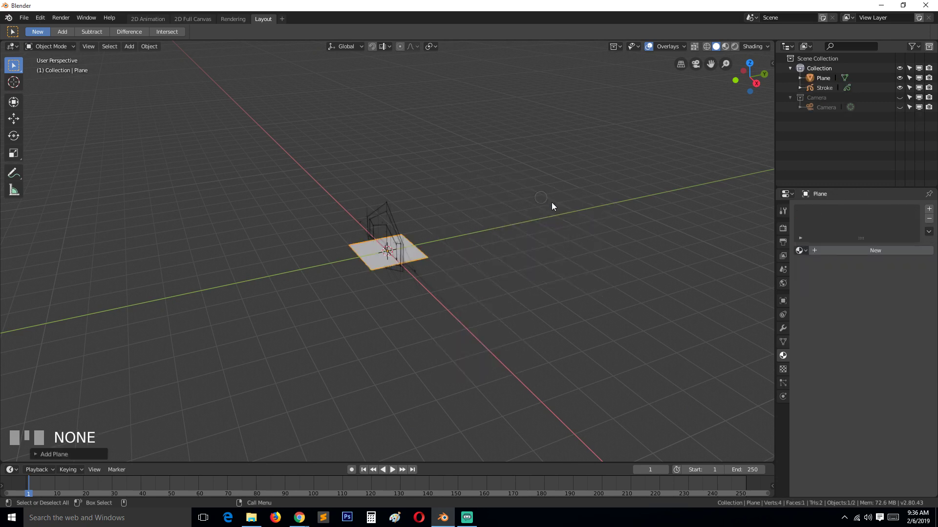
click(859, 250)
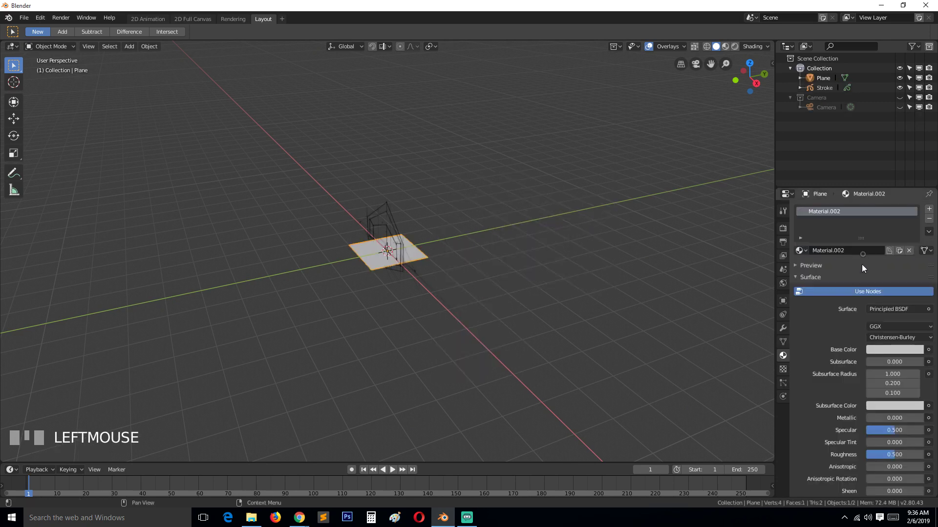
Duplicate the plane's material, then reassign Material.002 to the plane and set its base color to pink.
click(899, 251)
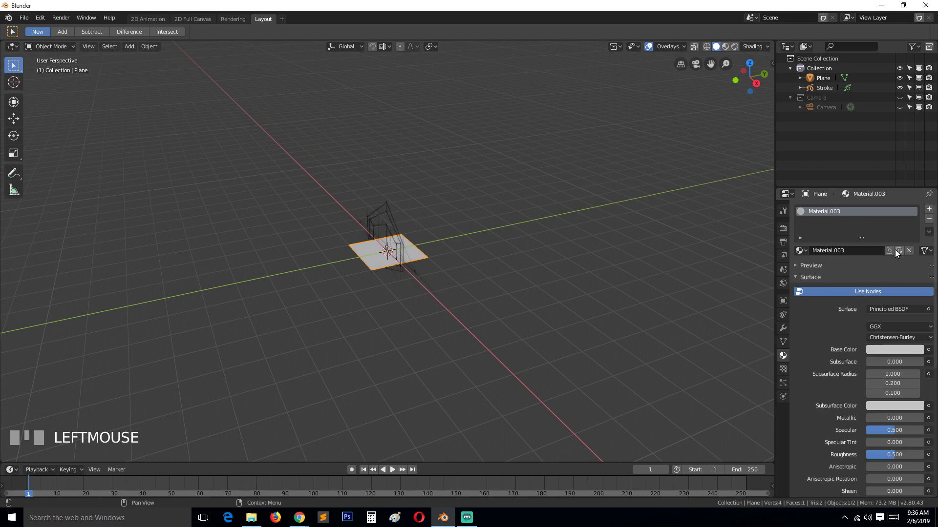
click(805, 252)
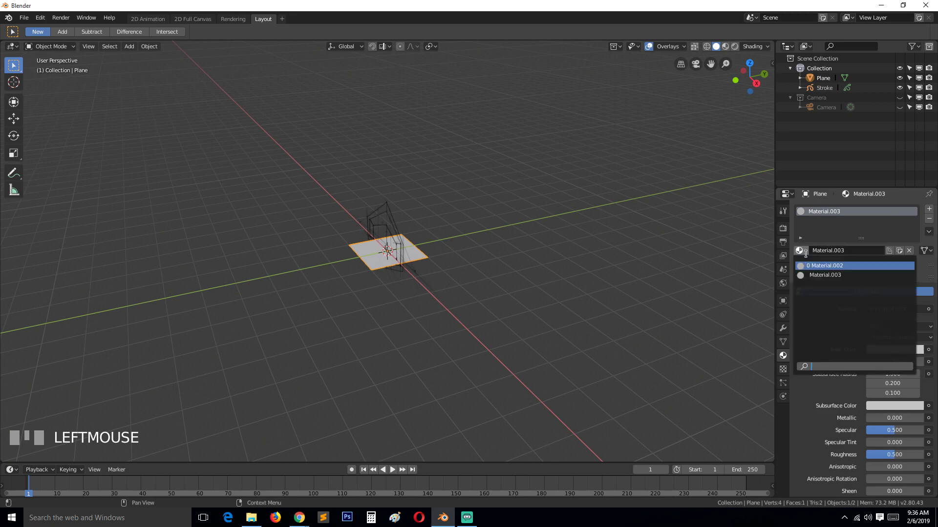
click(818, 266)
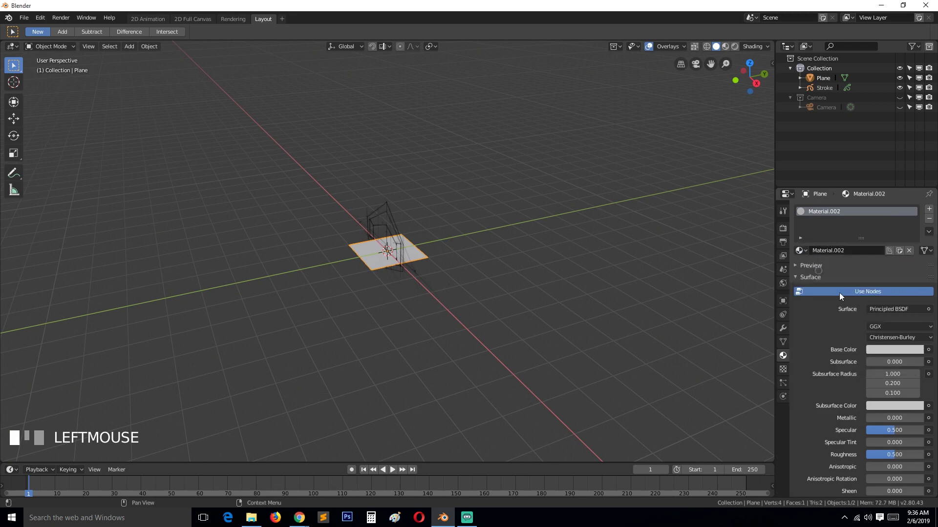
click(880, 346)
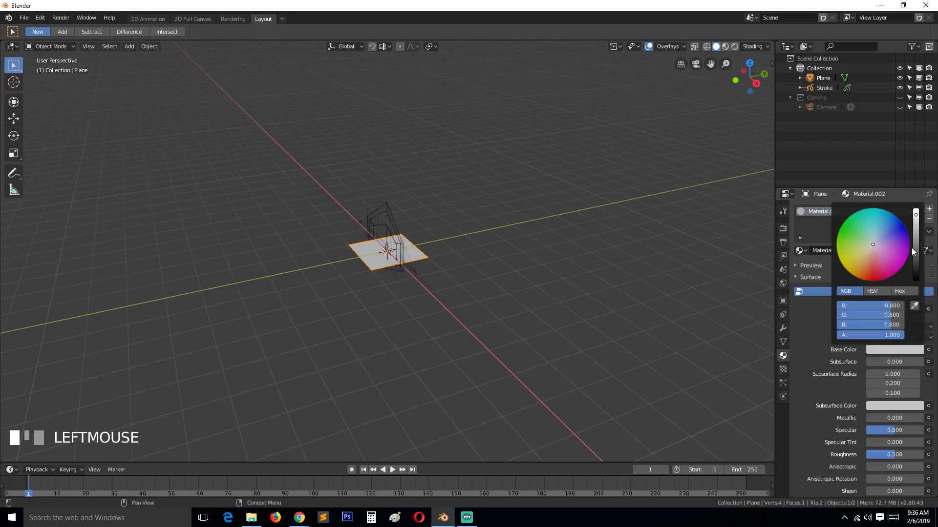
click(881, 262)
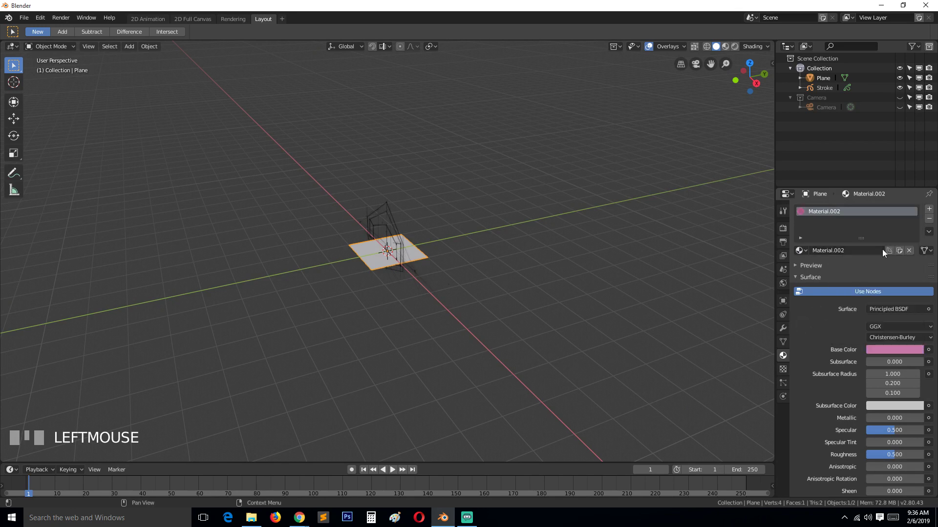
Duplicate the plane's pink material, keep the copy assigned, and check the plane in the 2D Animation workspace.
click(900, 252)
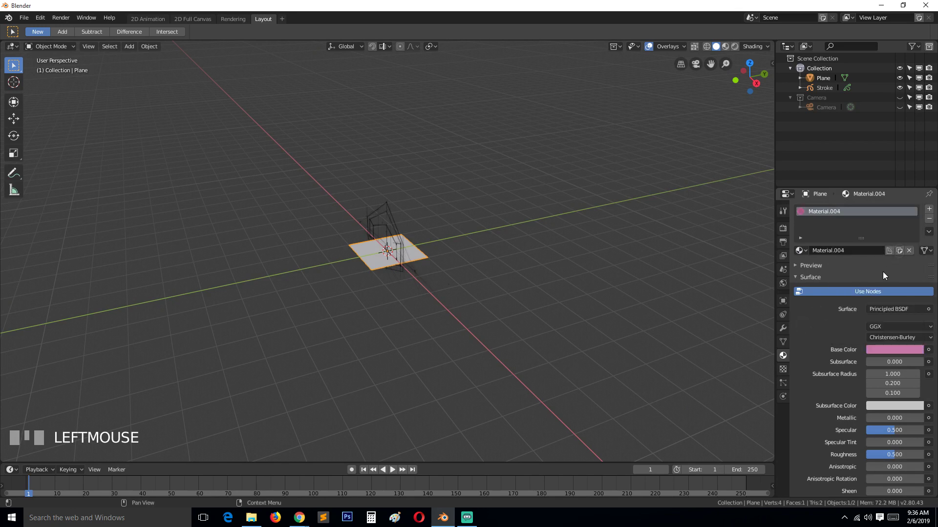
click(800, 251)
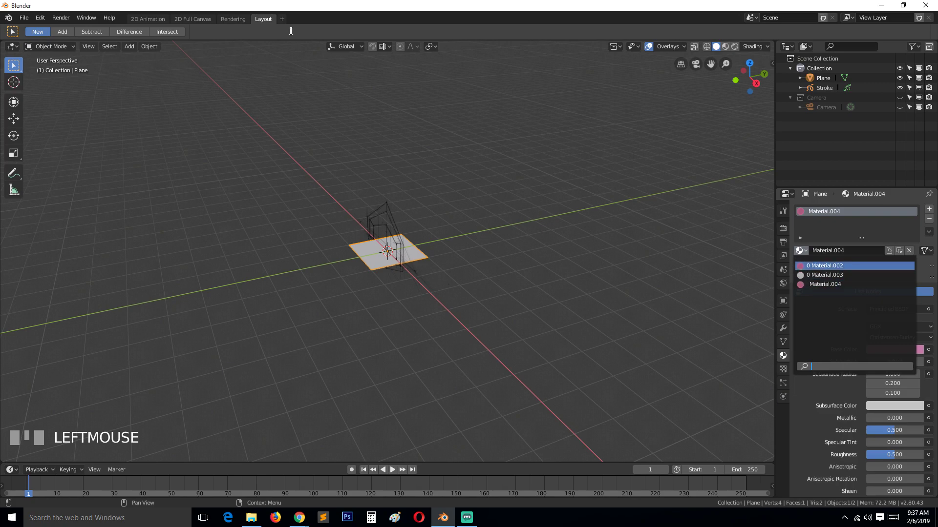
click(826, 284)
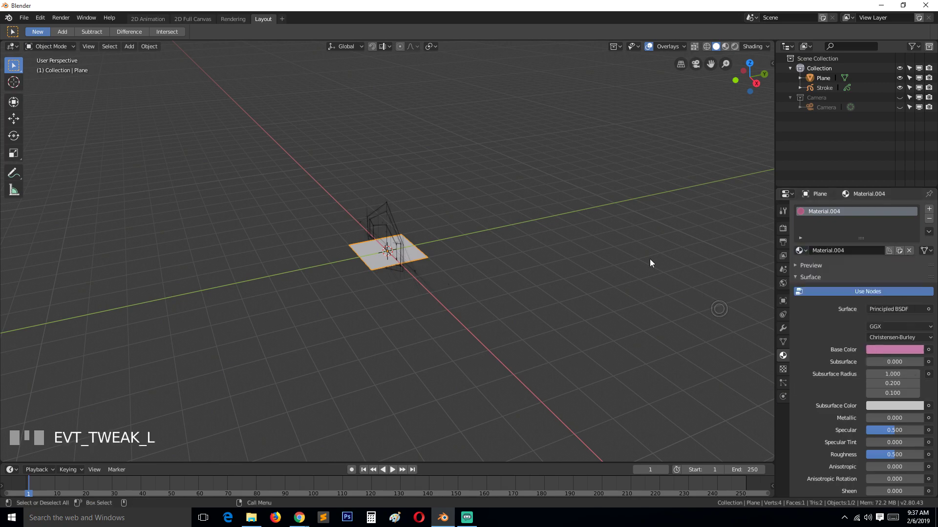
click(153, 20)
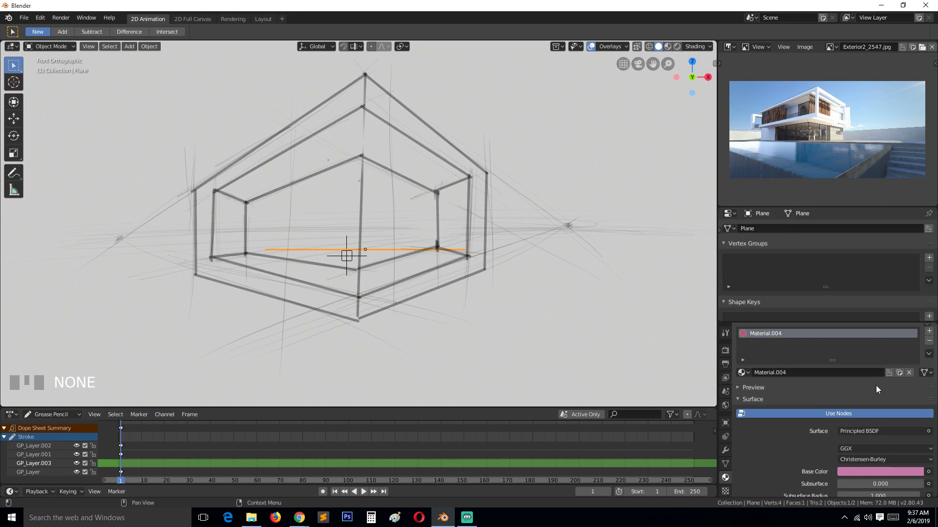
click(263, 21)
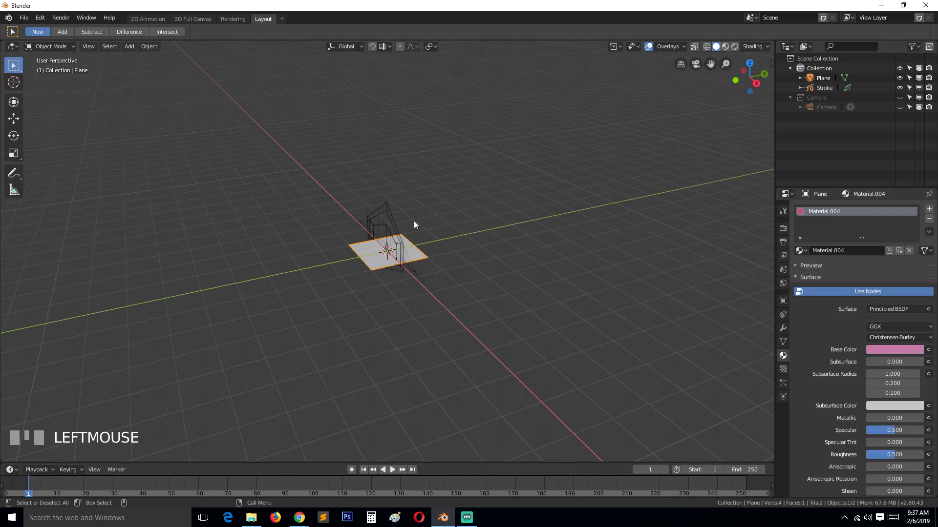
Delete the plane, select the Stroke object and return to the 2D Animation workspace.
key(x)
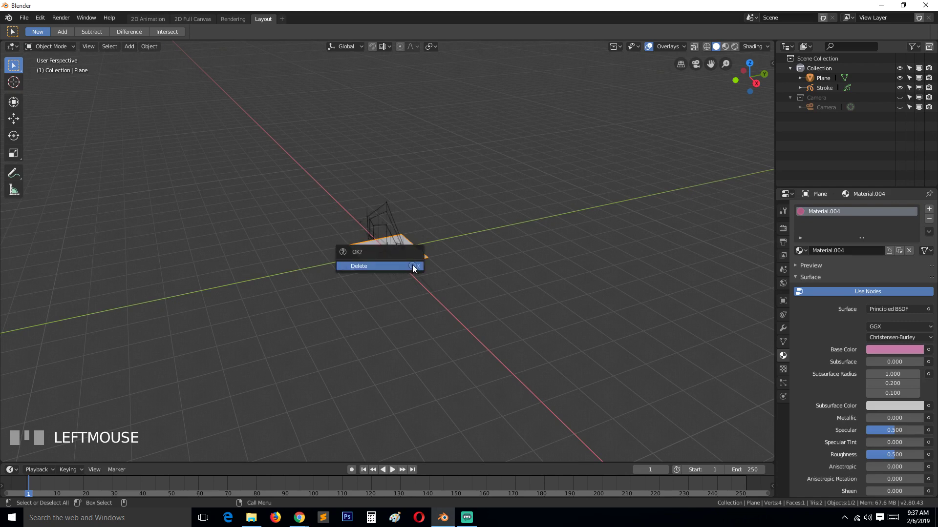
click(412, 264)
click(821, 79)
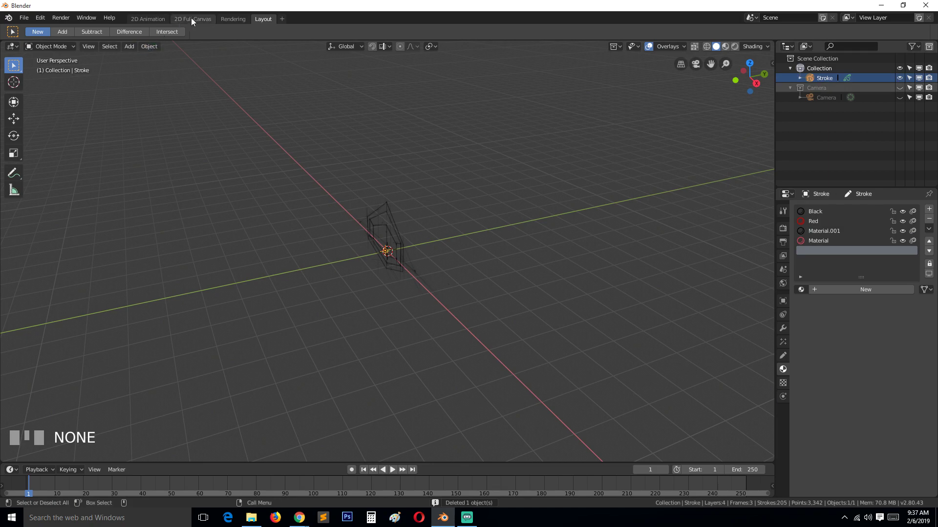
click(155, 20)
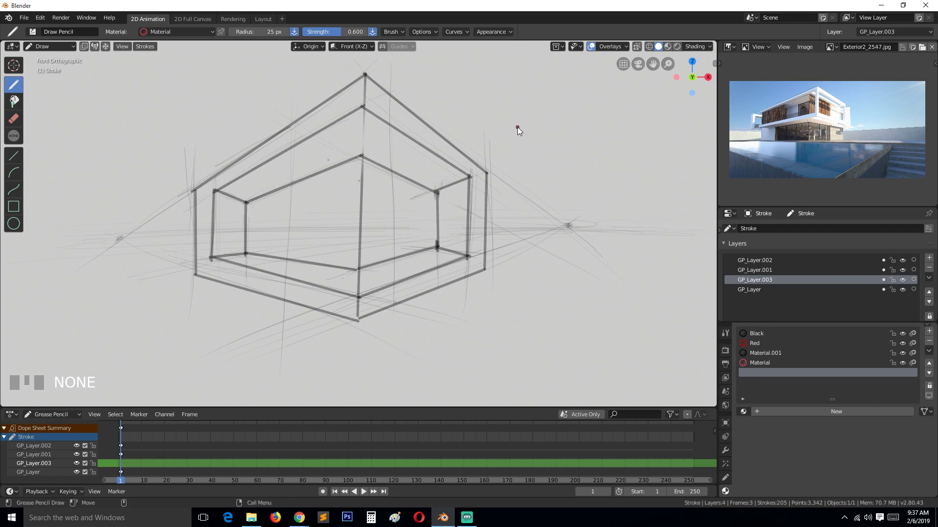
Add a cube mesh in the Layout workspace, look at the Grease Pencil object types, and return to the 2D Animation workspace.
click(270, 19)
key(shift+a)
mouse_move(357, 180)
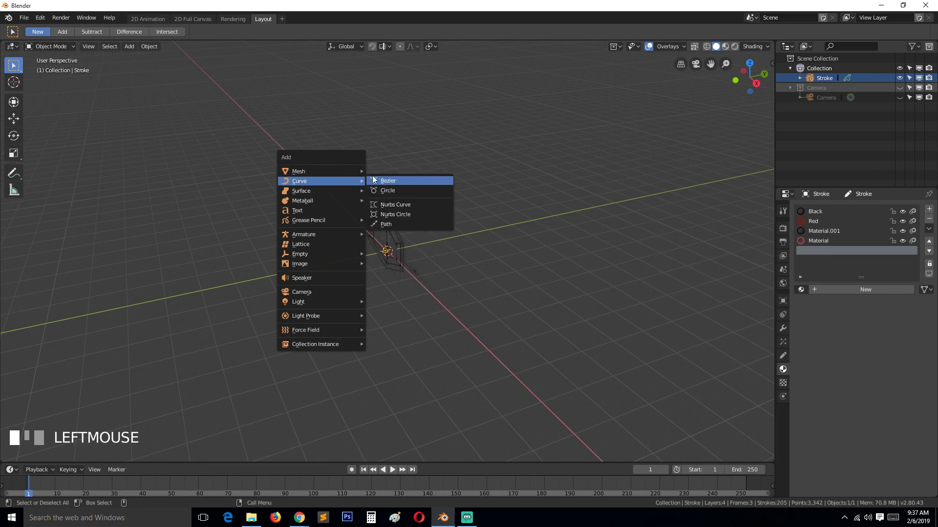
click(387, 181)
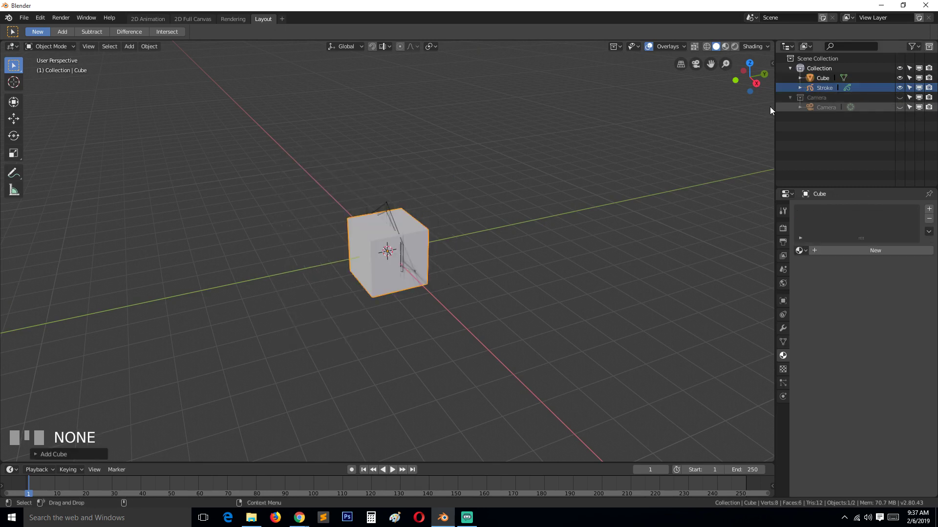
key(shift+a)
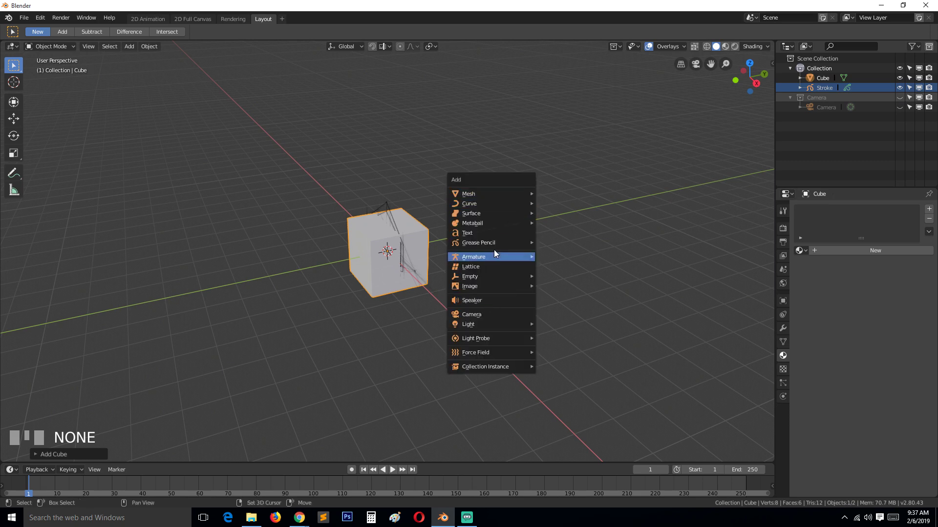
mouse_move(502, 243)
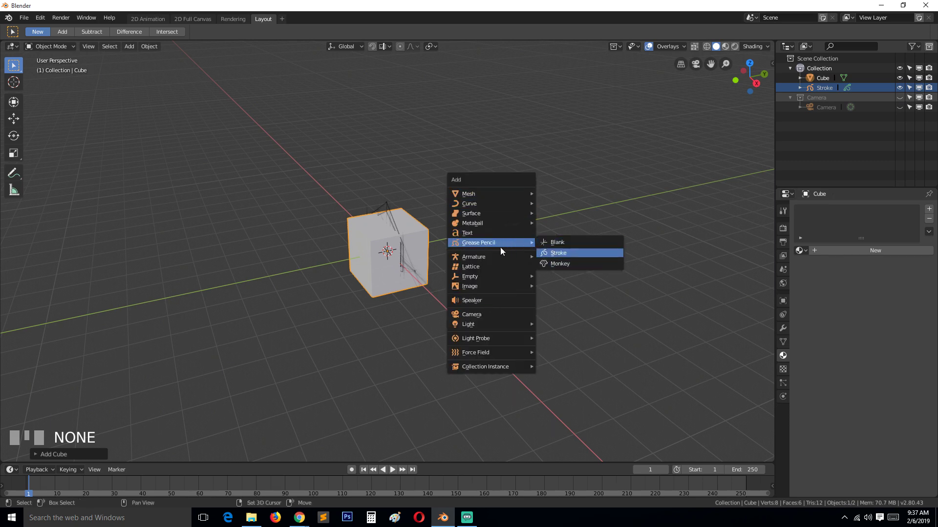
click(162, 18)
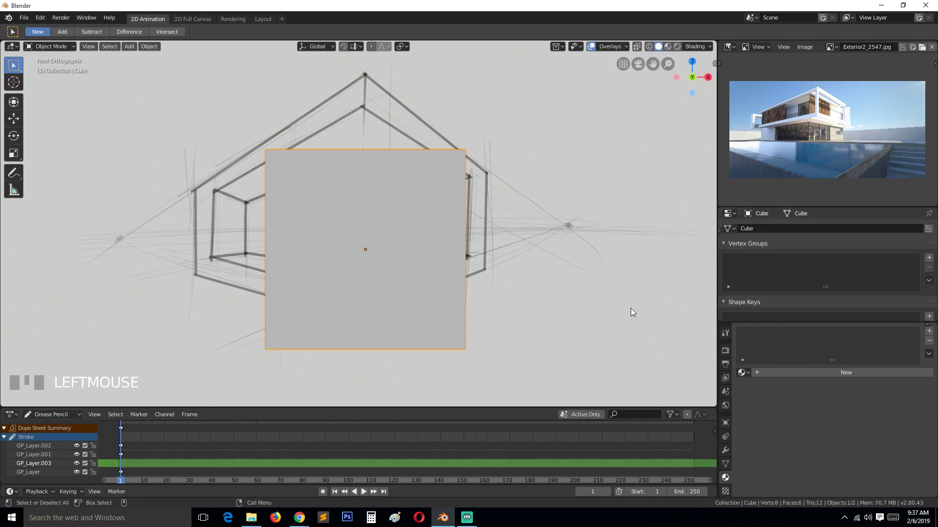
Switch the viewport to wireframe shading and delete the cube covering the house sketch.
key(z)
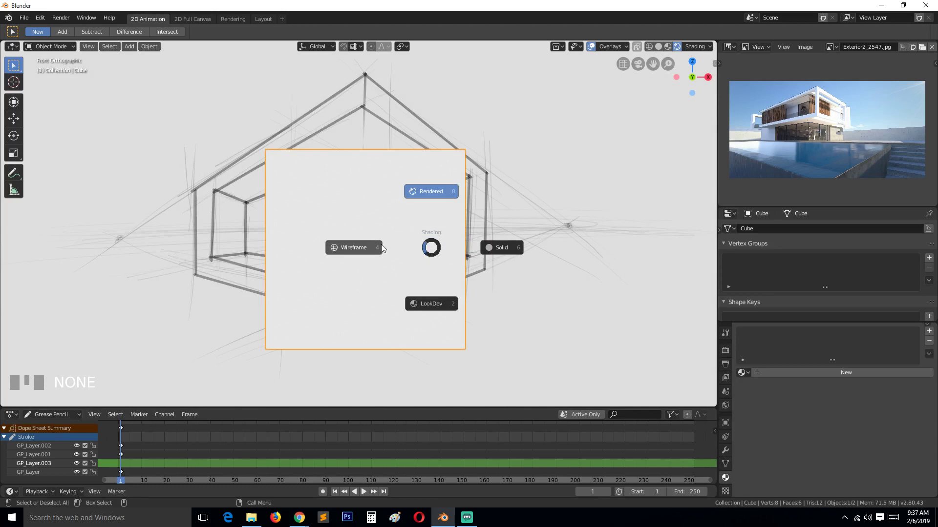
click(374, 247)
key(x)
click(383, 245)
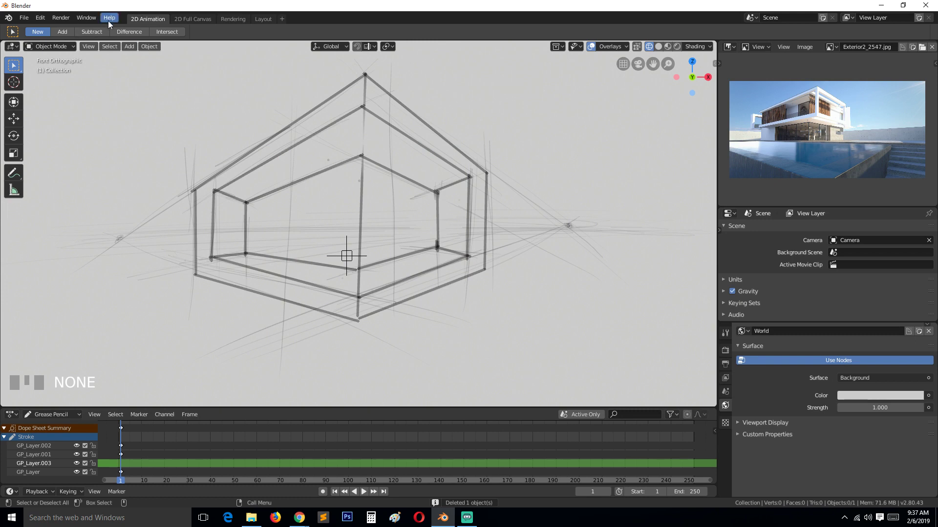
Temporarily swap the reference image area to the Outliner to select the Stroke object, then restore the Image Editor.
click(727, 49)
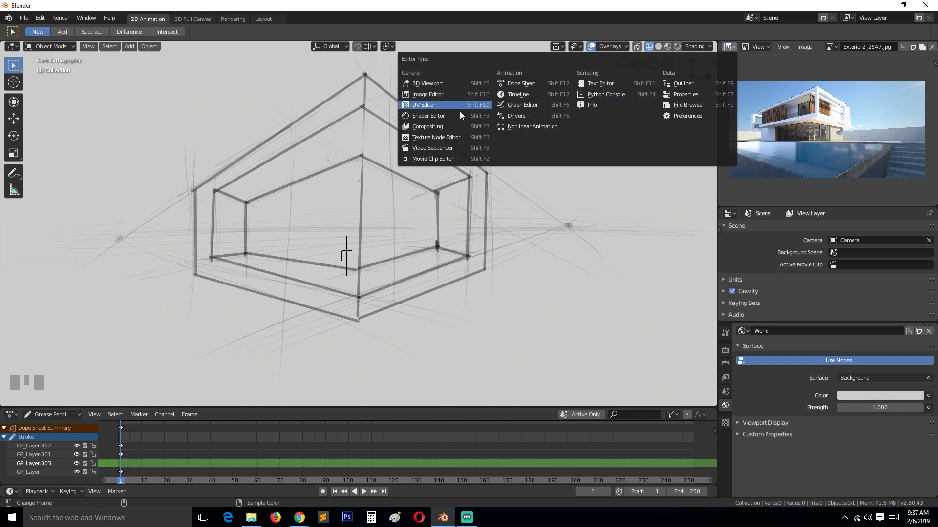
click(690, 84)
click(765, 78)
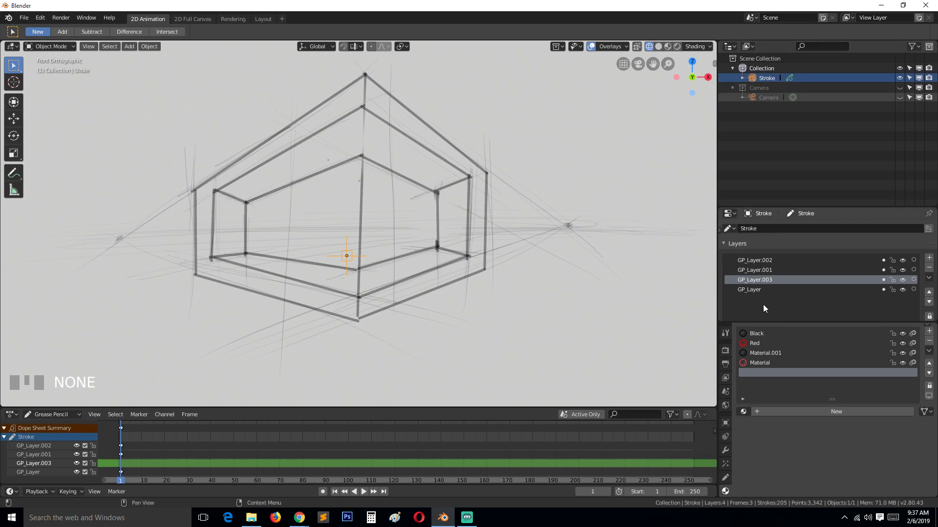
click(731, 47)
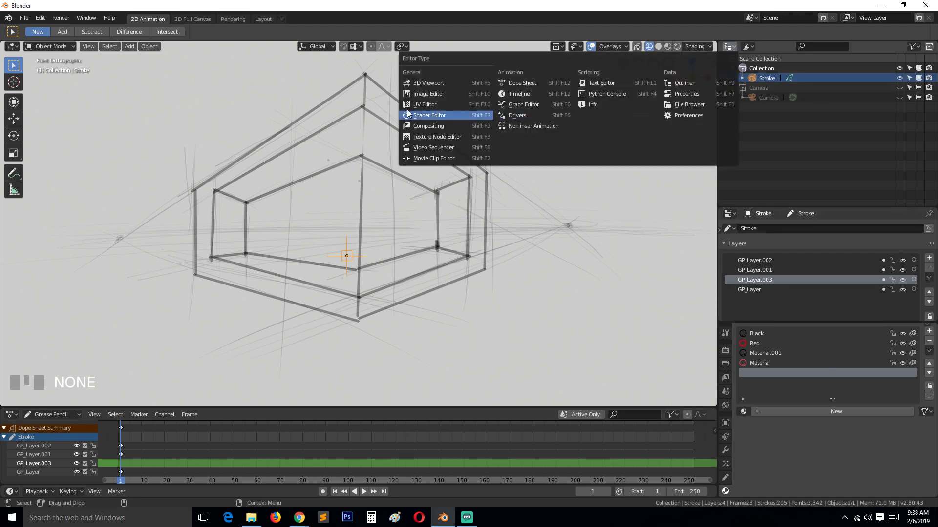
click(452, 93)
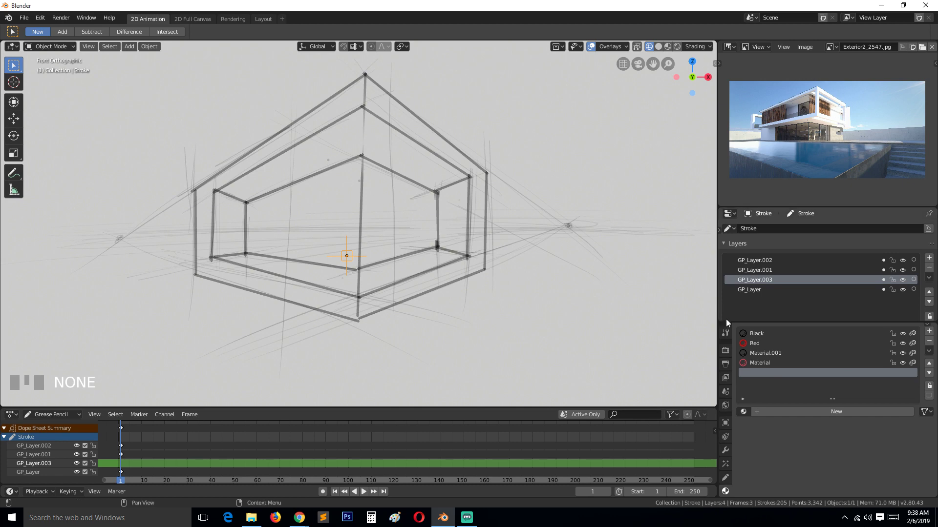
Replace the material in the Material slot with a new one and expand its Surface settings.
click(786, 362)
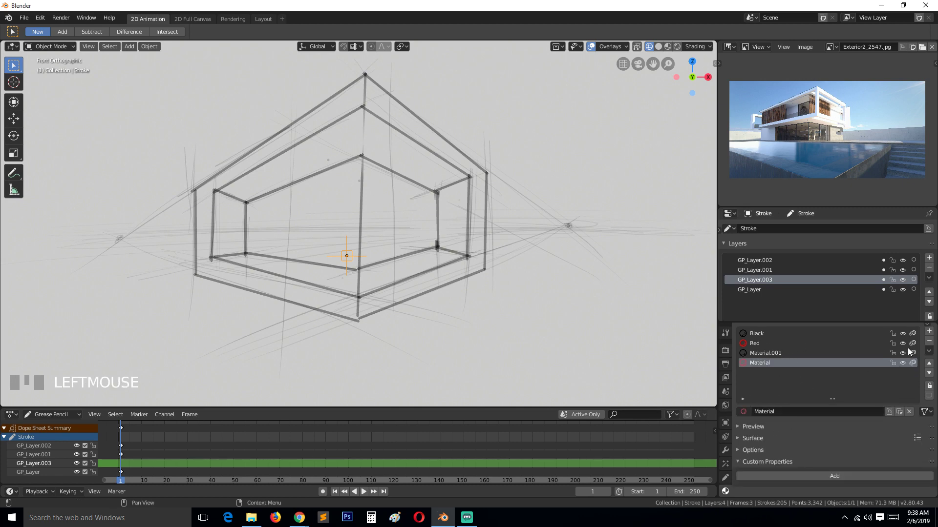
click(900, 412)
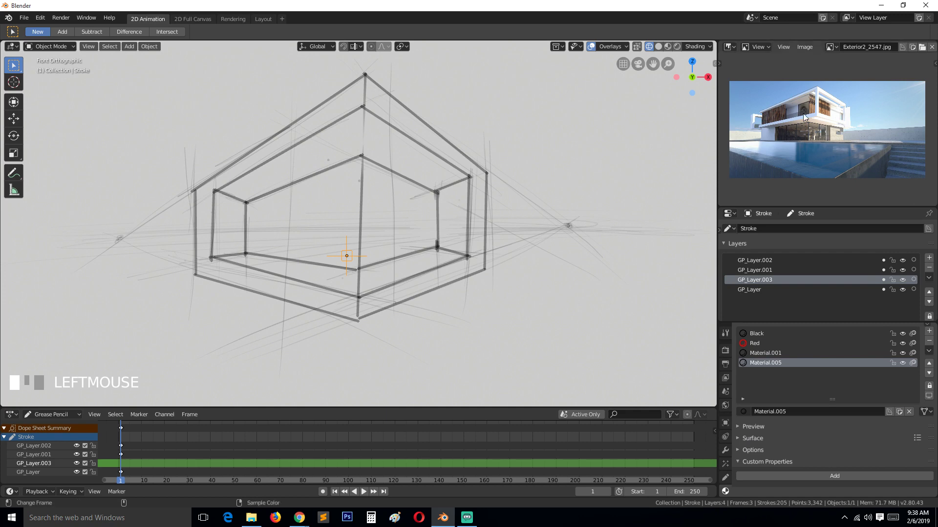
click(751, 438)
click(755, 442)
click(765, 438)
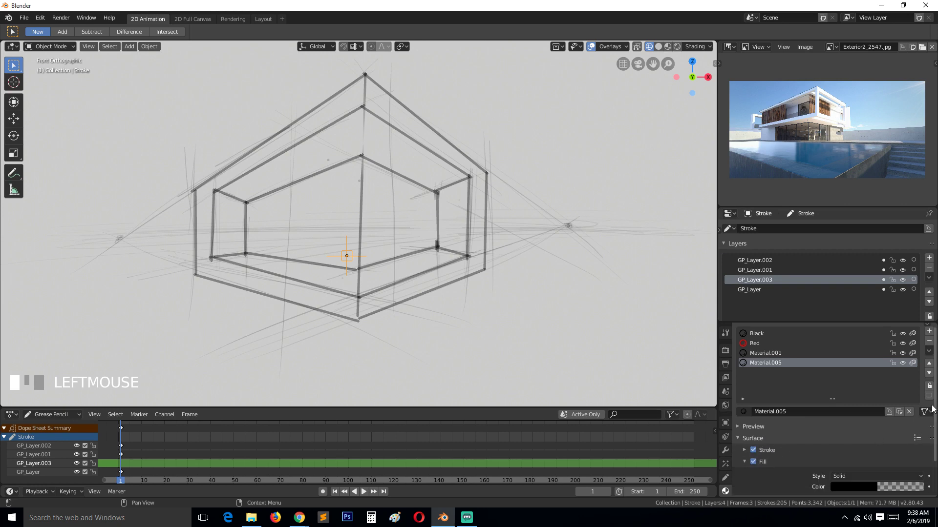
Set the new material's fill color to light blue.
click(765, 464)
click(776, 461)
click(855, 486)
click(913, 375)
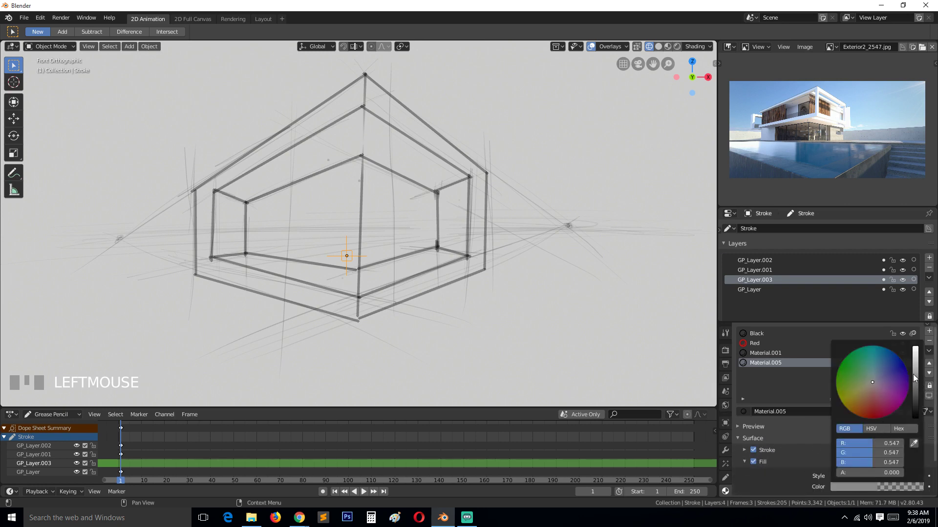
mouse_move(913, 374)
mouse_down()
mouse_move(914, 360)
mouse_move(876, 359)
mouse_up()
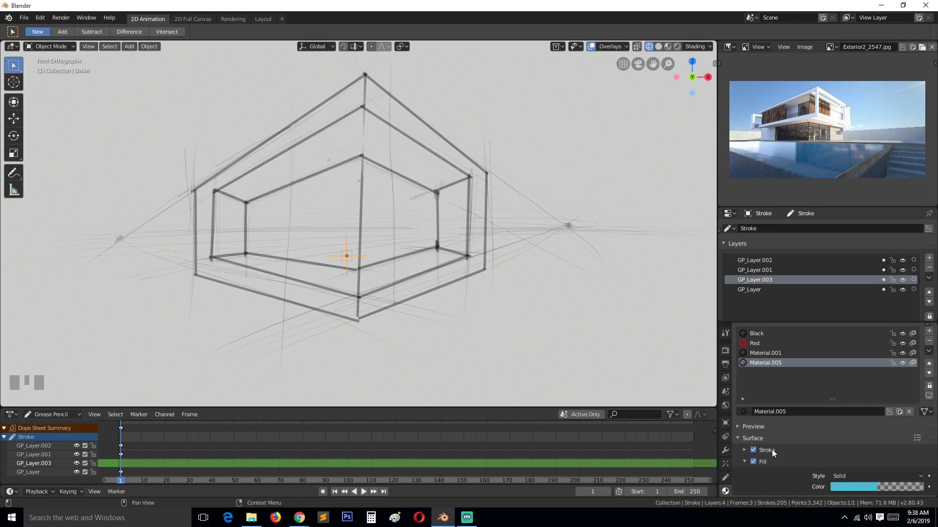
Switch the Stroke object from Object Mode to Draw mode with the Draw Pencil brush.
mouse_move(548, 143)
mouse_down()
mouse_move(524, 155)
mouse_move(606, 195)
mouse_up()
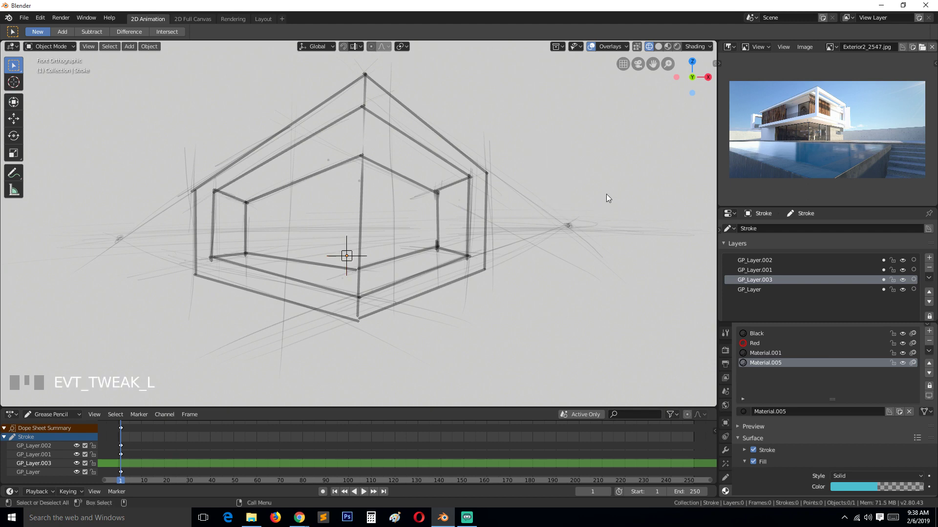
click(15, 177)
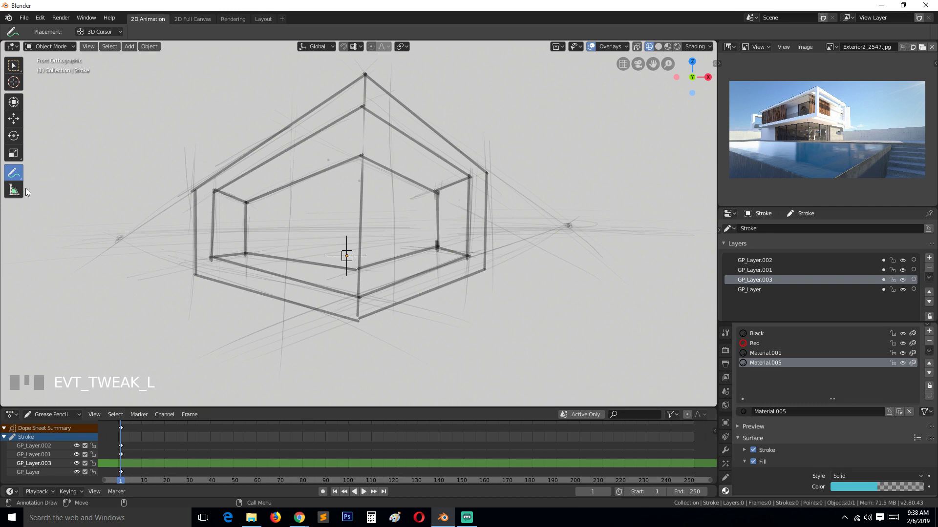
click(57, 47)
click(59, 45)
click(55, 91)
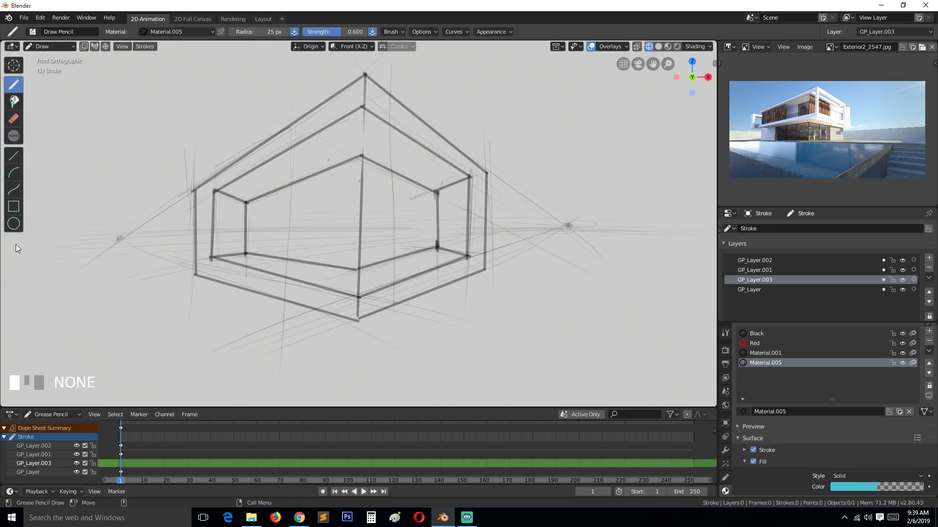
click(47, 47)
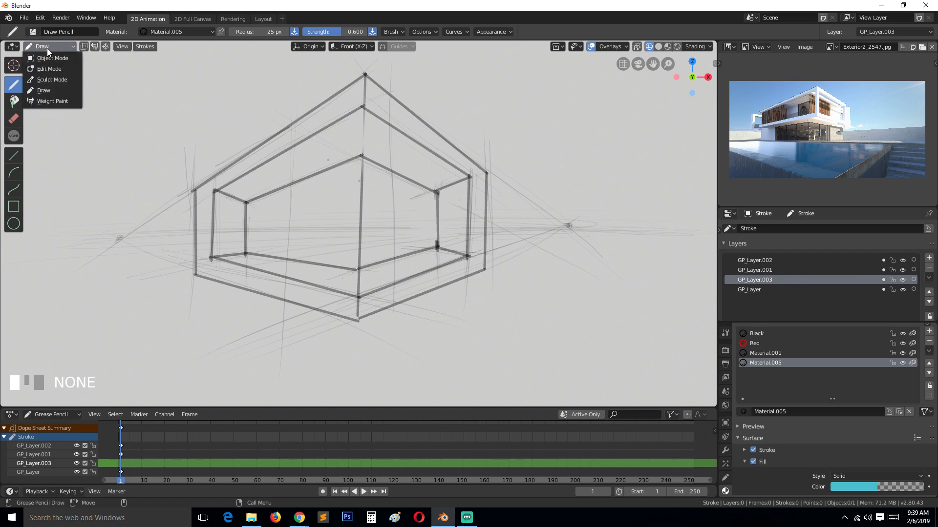
click(56, 92)
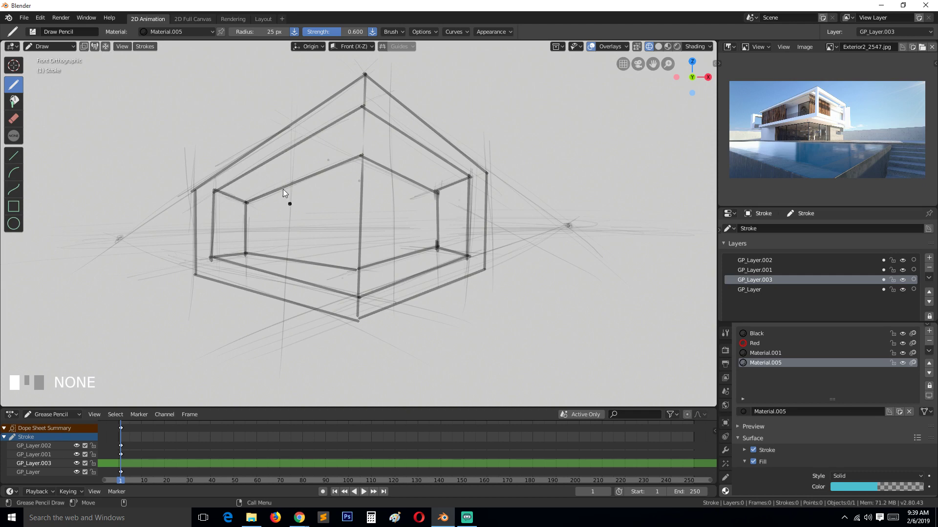
Try freehand test strokes with Material.005 over the house and in the empty space beside it, undoing each one.
mouse_move(248, 204)
mouse_down()
mouse_move(247, 253)
mouse_move(291, 261)
mouse_up()
key(ctrl+z)
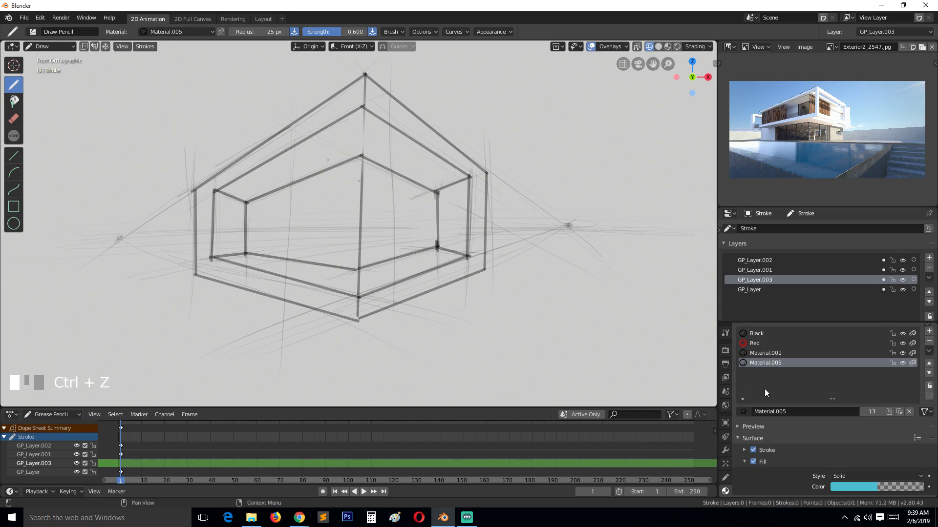
mouse_move(607, 216)
mouse_down()
mouse_move(567, 280)
mouse_move(580, 227)
mouse_up()
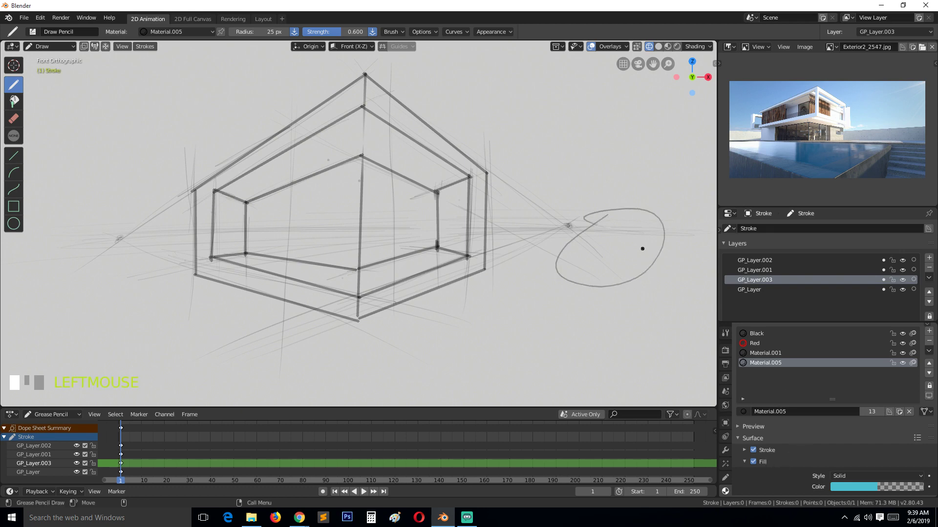
key(ctrl+z)
Show Material.005's stroke settings and raise the alpha of its fill color to 1.000.
click(743, 450)
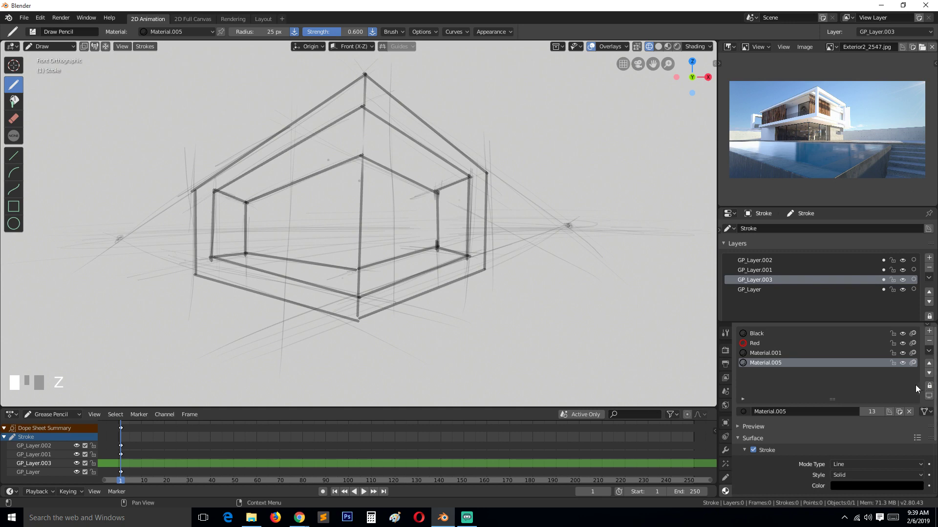
scroll(915, 385, down, 3)
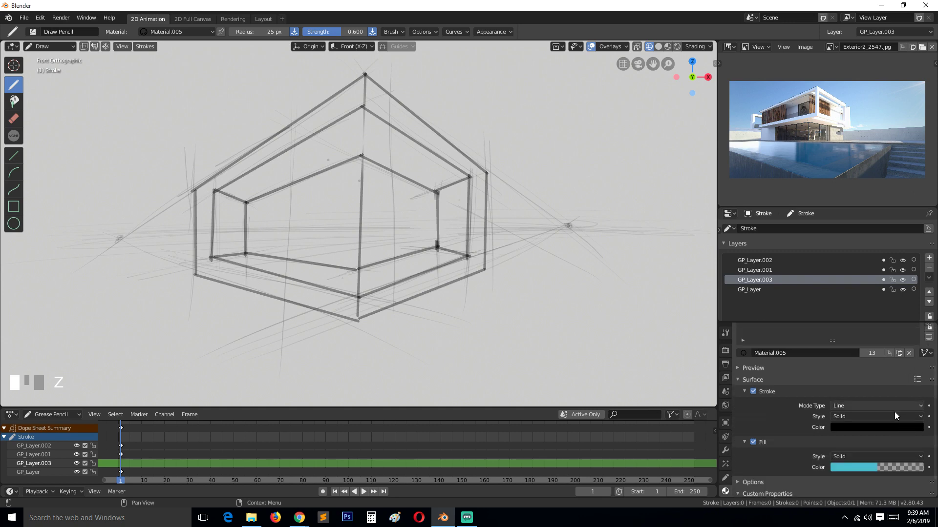
click(887, 456)
click(887, 456)
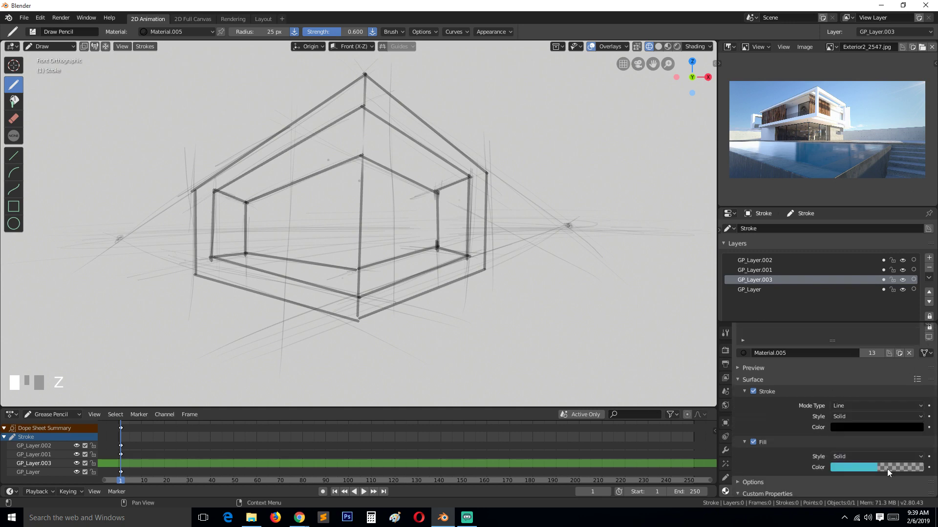
click(886, 468)
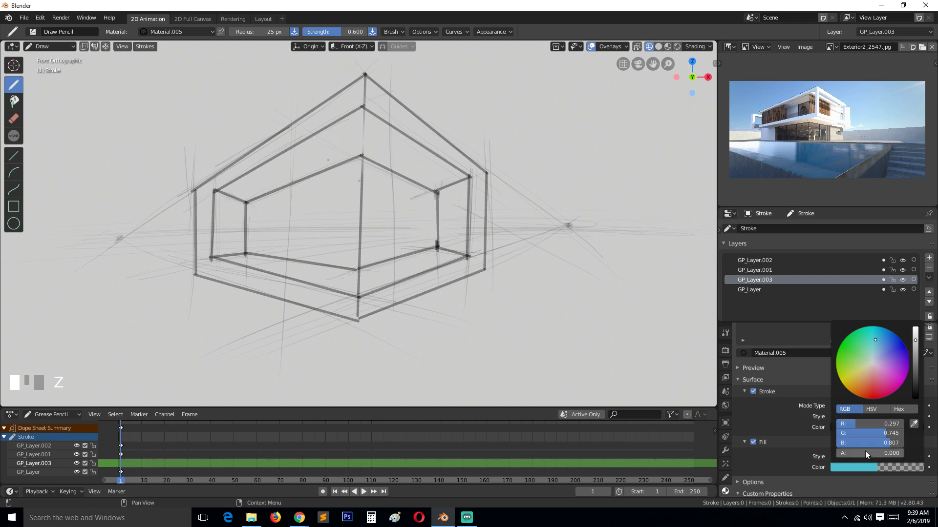
drag(866, 453, 935, 453)
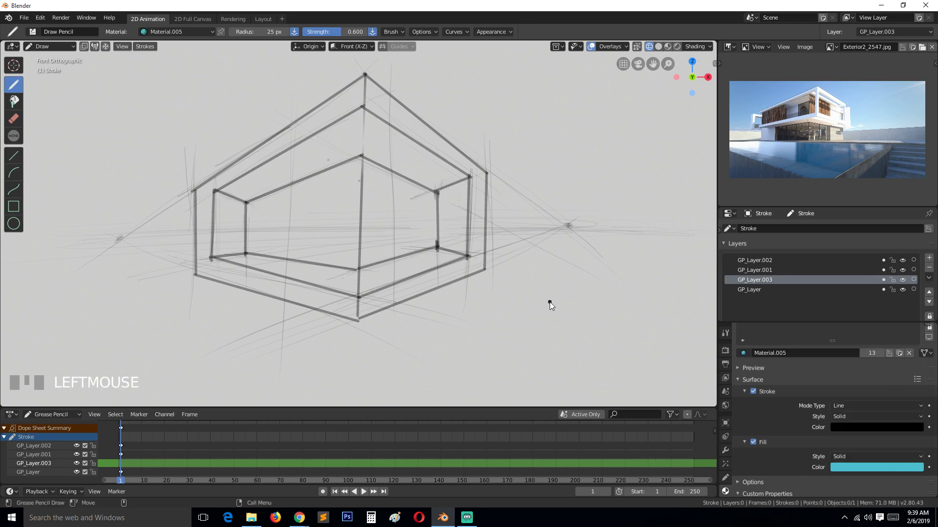
Try freehand test strokes and a straight line with the Line tool in the empty space around the house, discarding each.
mouse_move(526, 103)
mouse_down()
mouse_move(496, 122)
mouse_move(526, 102)
mouse_up()
key(ctrl+z)
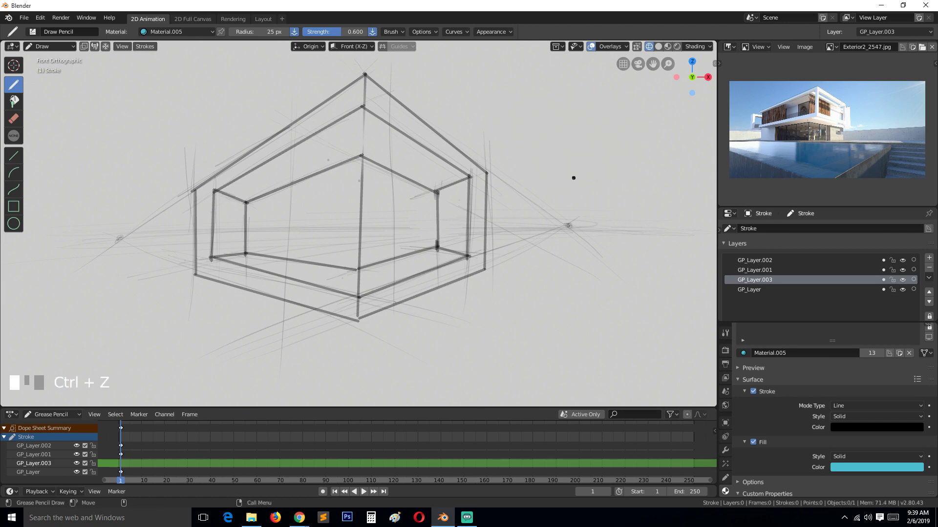
mouse_move(600, 127)
mouse_down()
mouse_move(605, 246)
mouse_move(638, 167)
mouse_move(625, 128)
mouse_up()
key(ctrl+z)
click(14, 156)
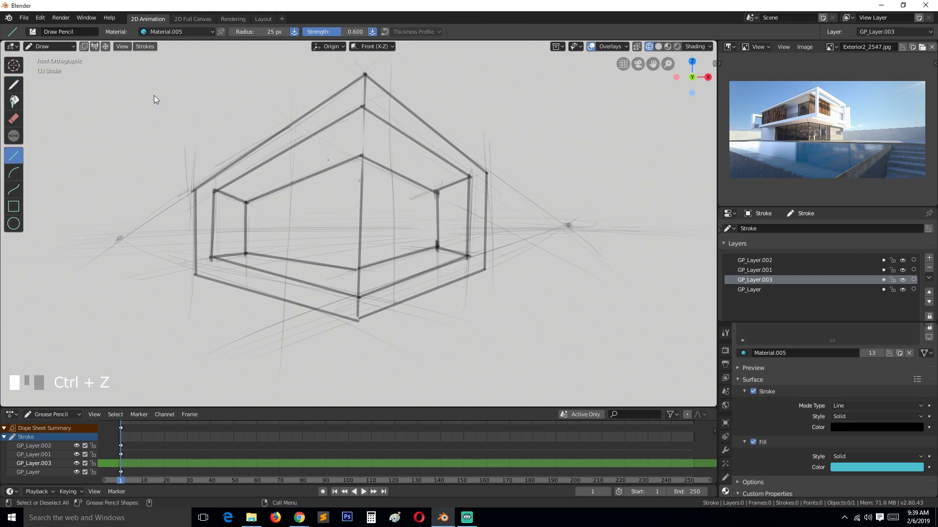
drag(119, 128, 214, 145)
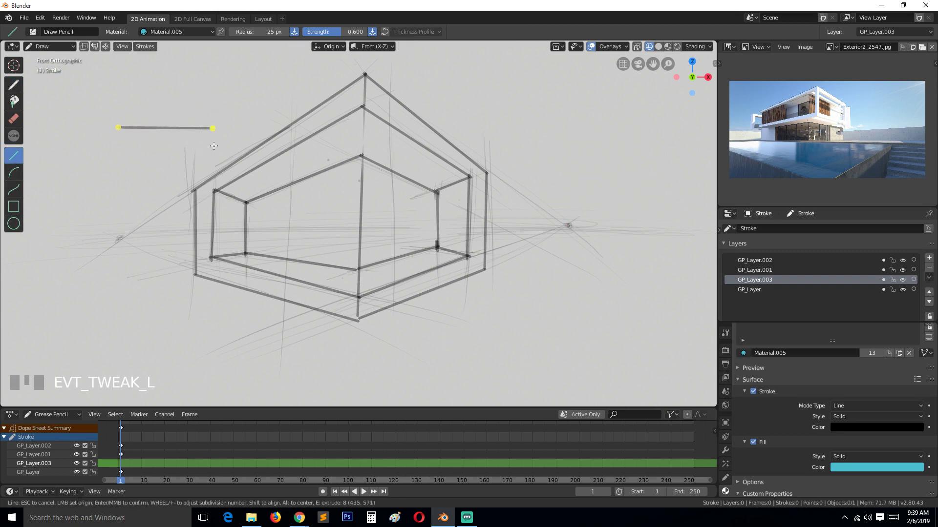
key(Escape)
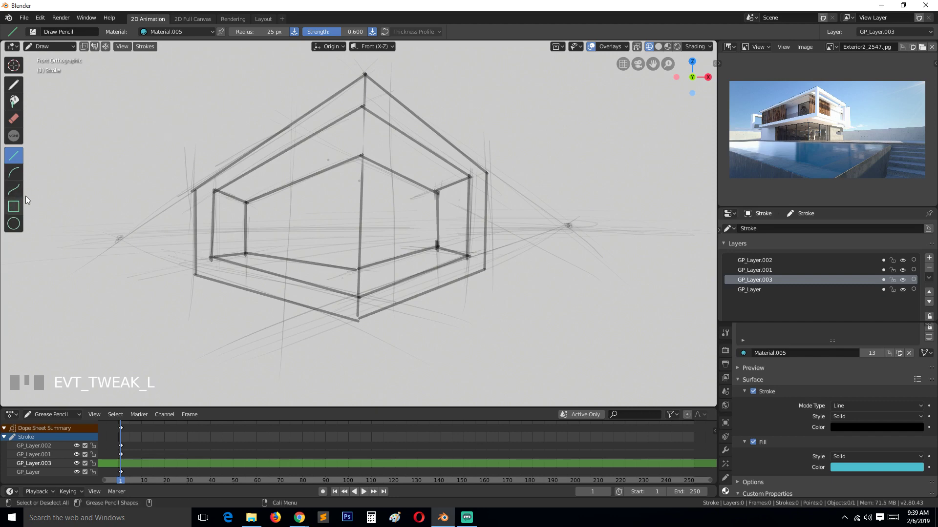
Draw freehand filled outlines with the Draw tool over the two inner walls of the house, tracing their edges.
click(14, 84)
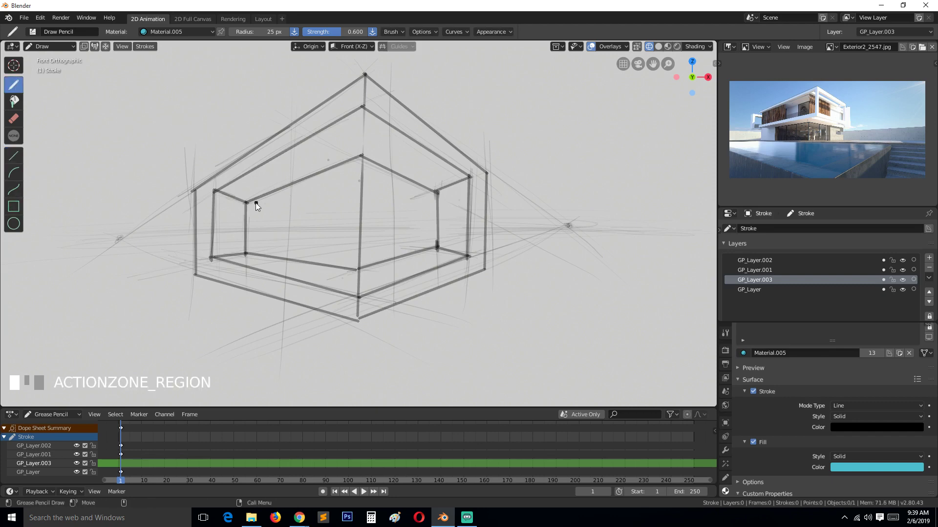
mouse_move(247, 201)
mouse_down()
mouse_move(362, 156)
mouse_move(249, 202)
mouse_up()
mouse_move(362, 188)
mouse_down()
mouse_move(358, 271)
mouse_move(293, 262)
mouse_move(248, 205)
mouse_up()
mouse_move(254, 252)
mouse_down()
mouse_move(246, 205)
mouse_move(277, 189)
mouse_up()
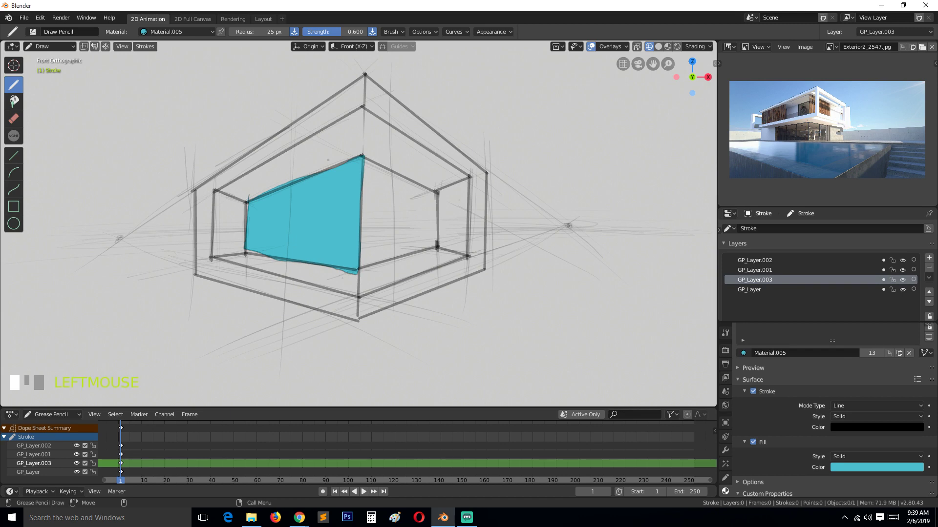
mouse_move(363, 163)
mouse_down()
mouse_move(359, 268)
mouse_move(440, 244)
mouse_move(371, 161)
mouse_move(437, 195)
mouse_up()
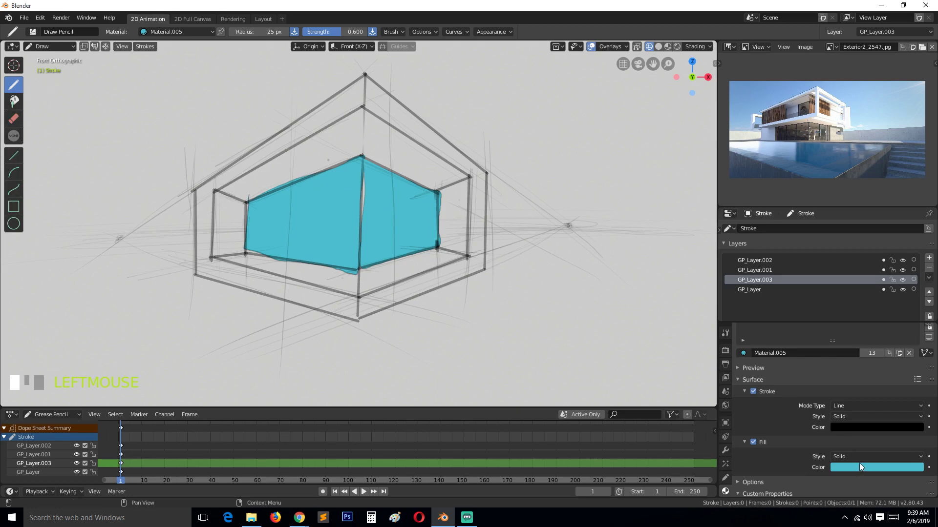
Raise Material.005's fill color to full brightness and try a test stroke on the inner wall, undoing the stroke.
click(872, 467)
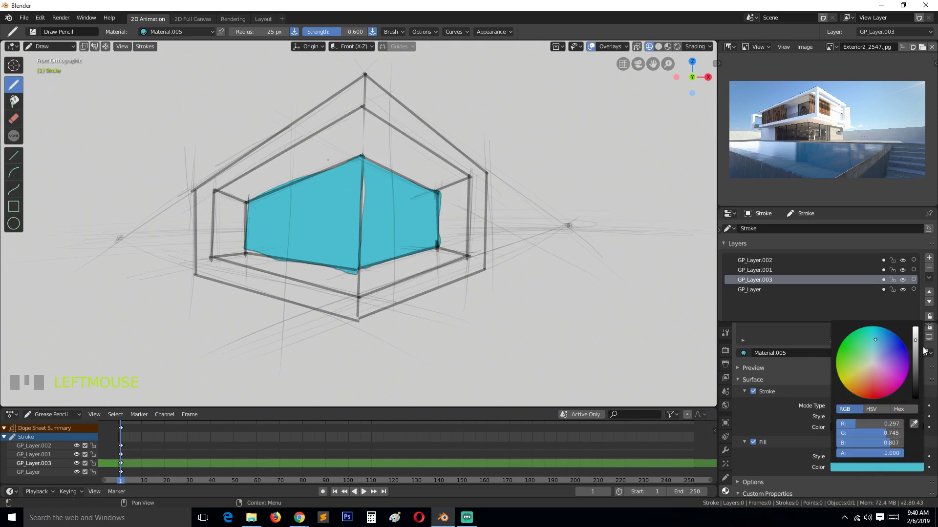
drag(915, 339, 915, 325)
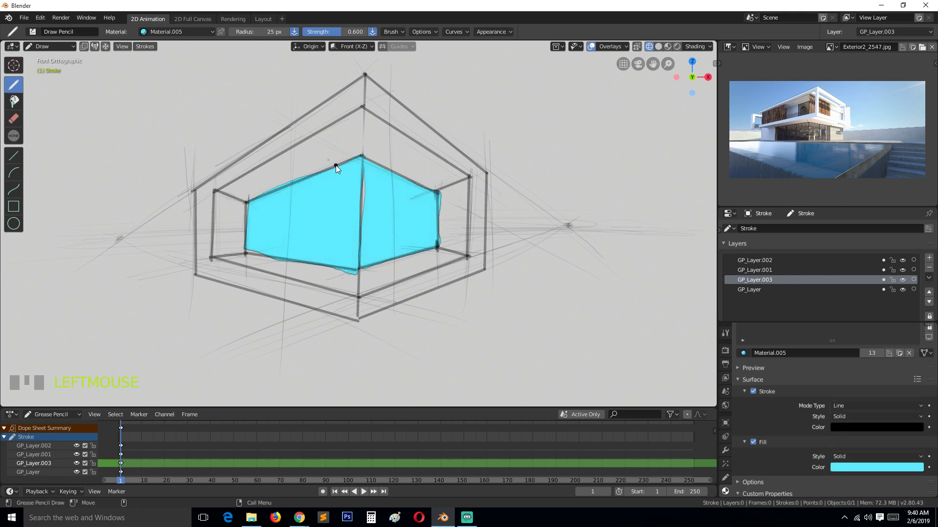
mouse_move(336, 168)
mouse_down()
mouse_move(255, 224)
mouse_move(244, 210)
mouse_move(310, 178)
mouse_up()
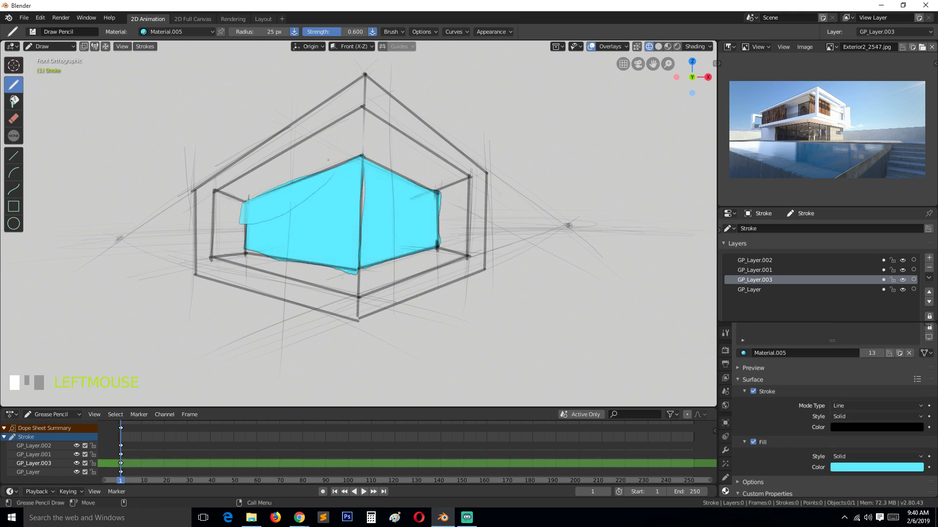
key(ctrl+z)
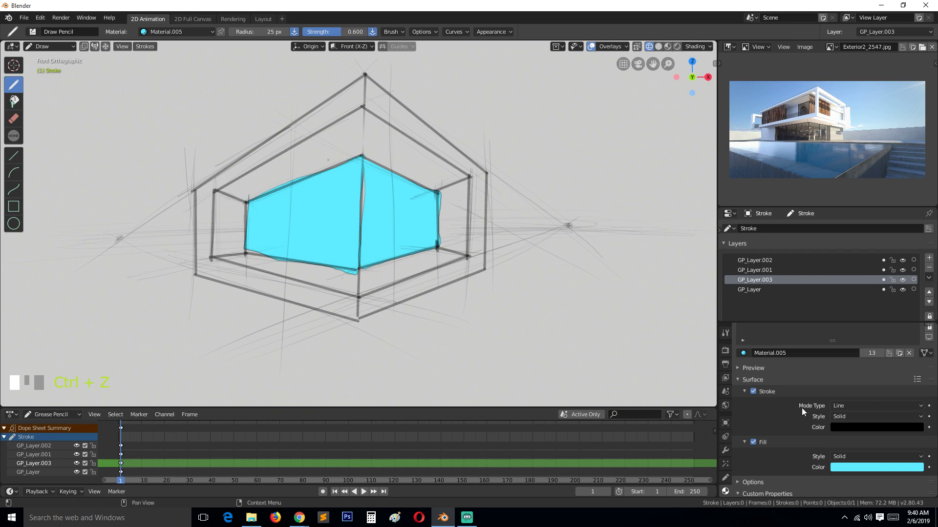
Disable Stroke on Material.005 and lighten its fill to pale cyan, undoing the test stroke made on the inner wall.
click(755, 389)
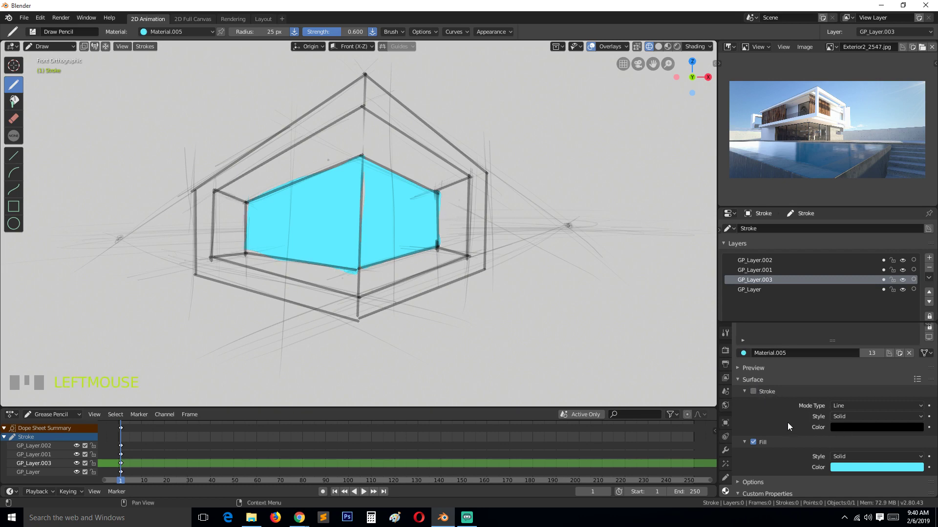
click(846, 464)
mouse_move(886, 354)
mouse_down()
mouse_move(872, 356)
mouse_move(872, 345)
mouse_up()
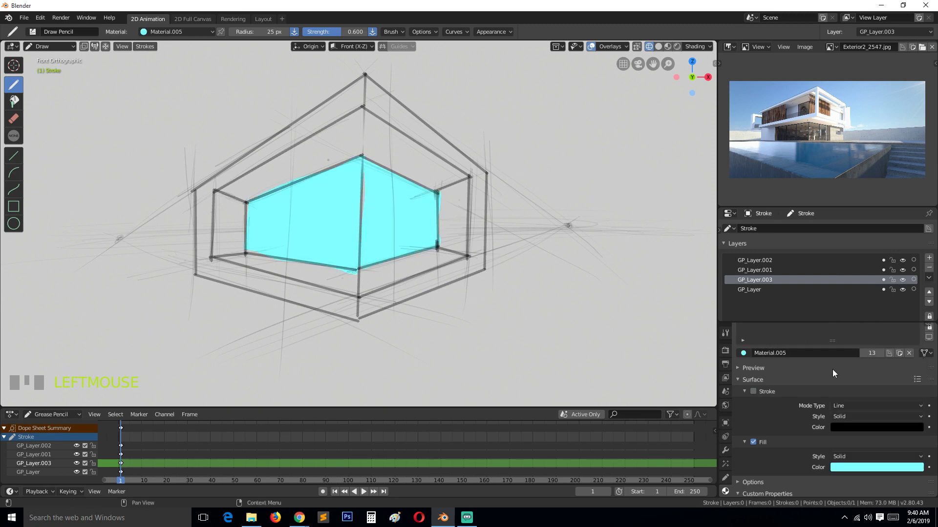
drag(303, 176, 233, 227)
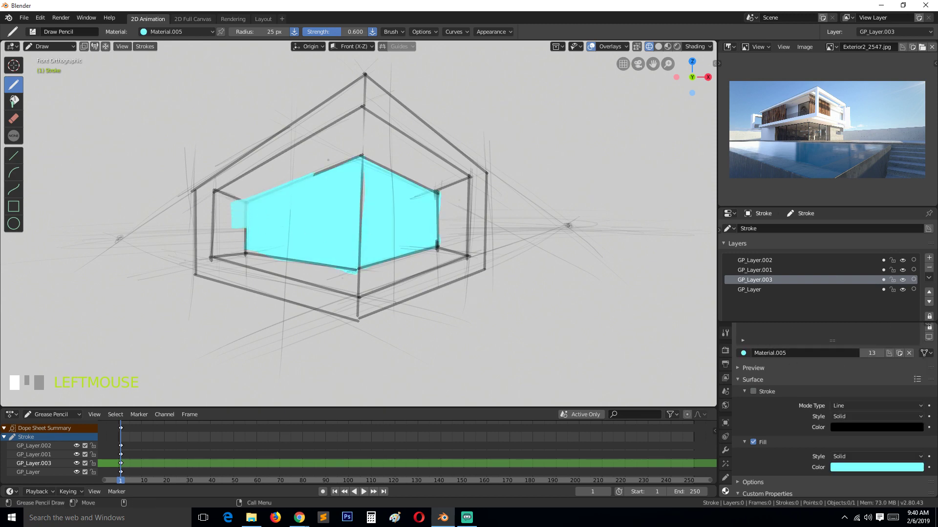
key(ctrl+z)
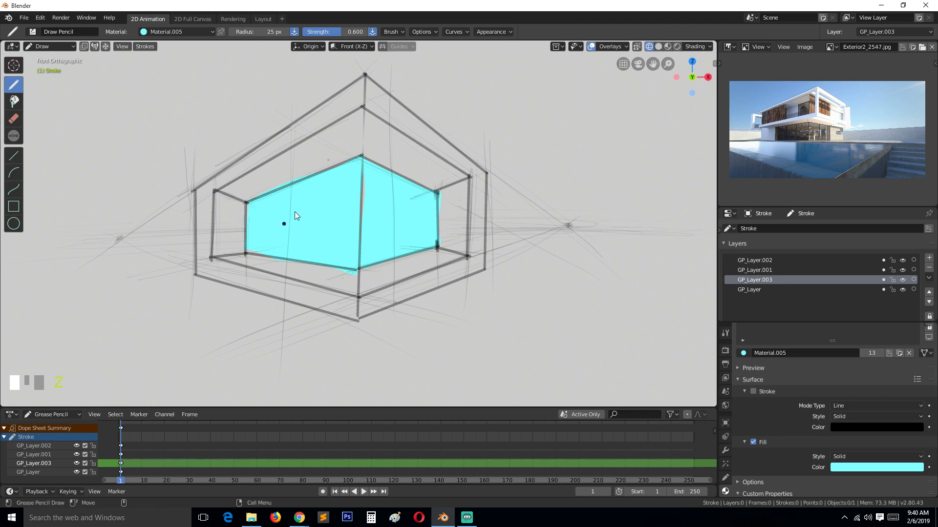
Try adding an empty material slot and replacing Material.005 with a new material, discarding the slot and the replacement.
scroll(900, 410, up, 3)
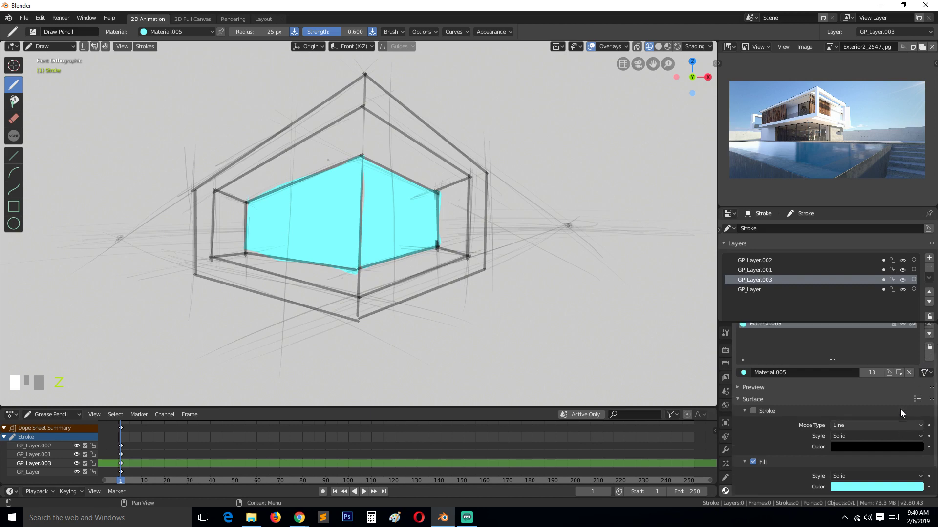
click(928, 332)
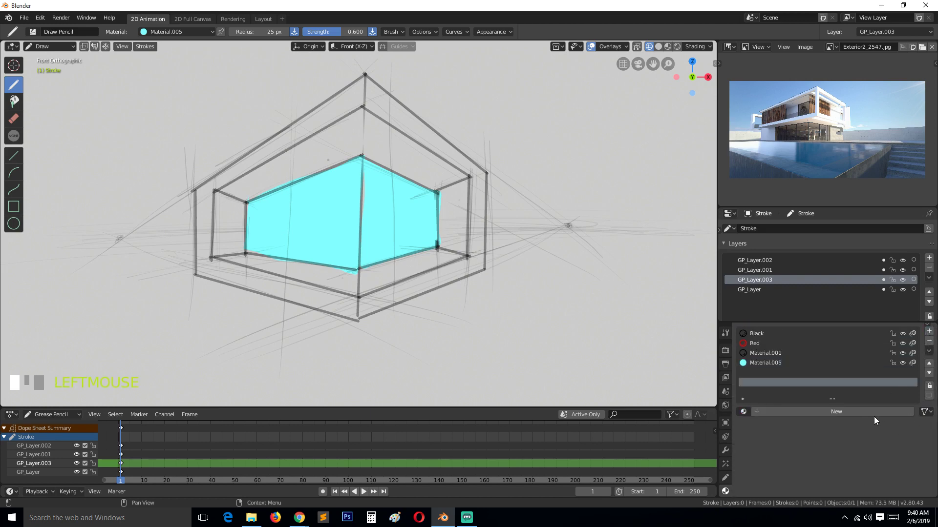
click(929, 340)
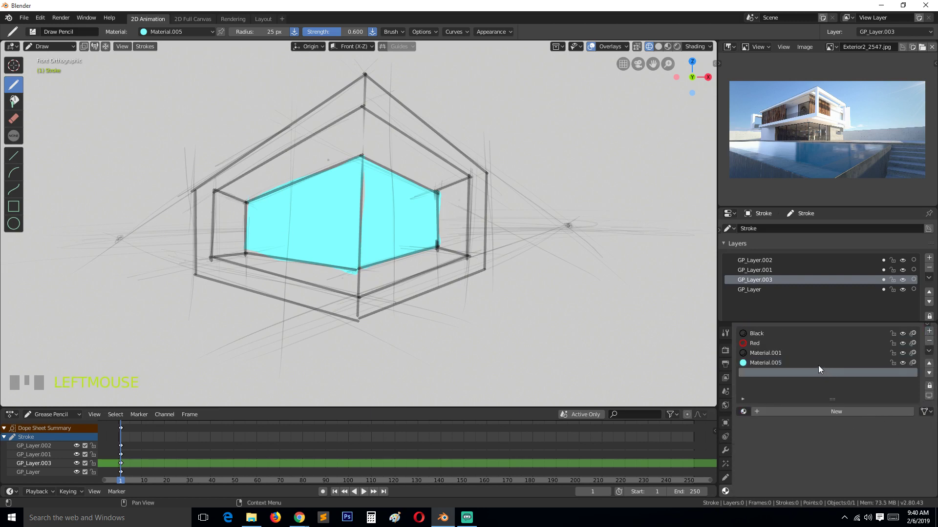
click(819, 366)
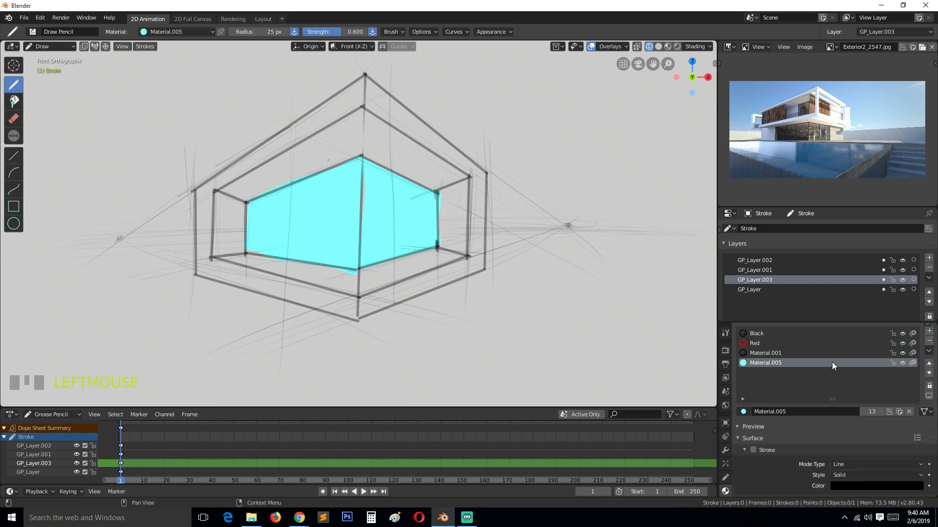
click(899, 412)
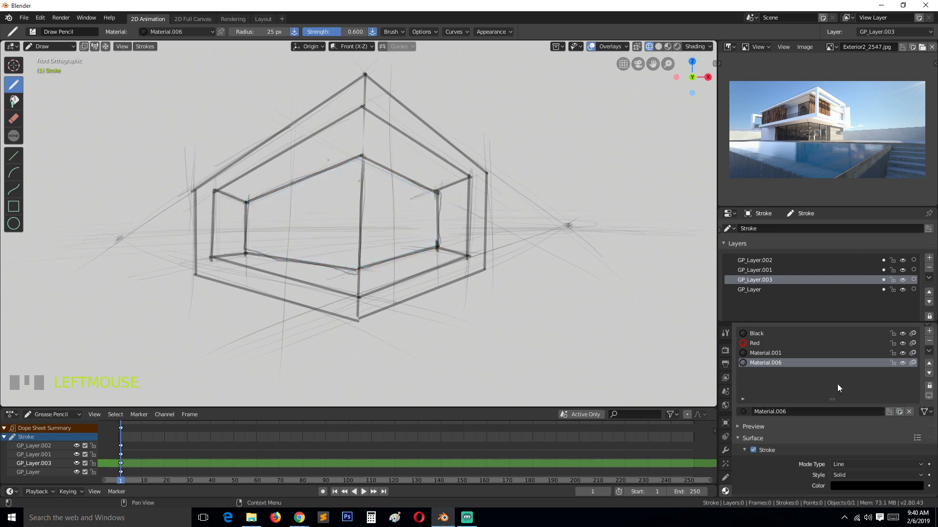
key(ctrl+z)
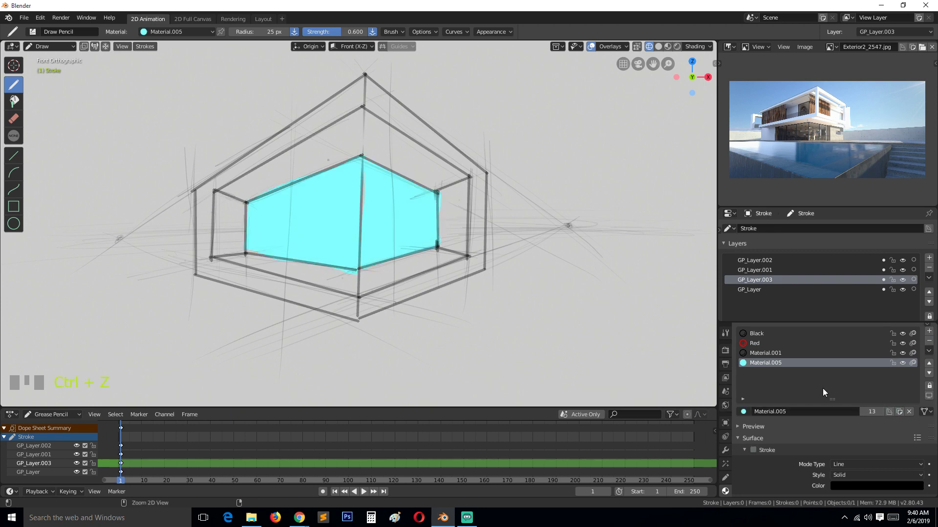
Make a single-user copy of Material.005 in the selected slot and check the list of available materials.
click(868, 412)
click(742, 390)
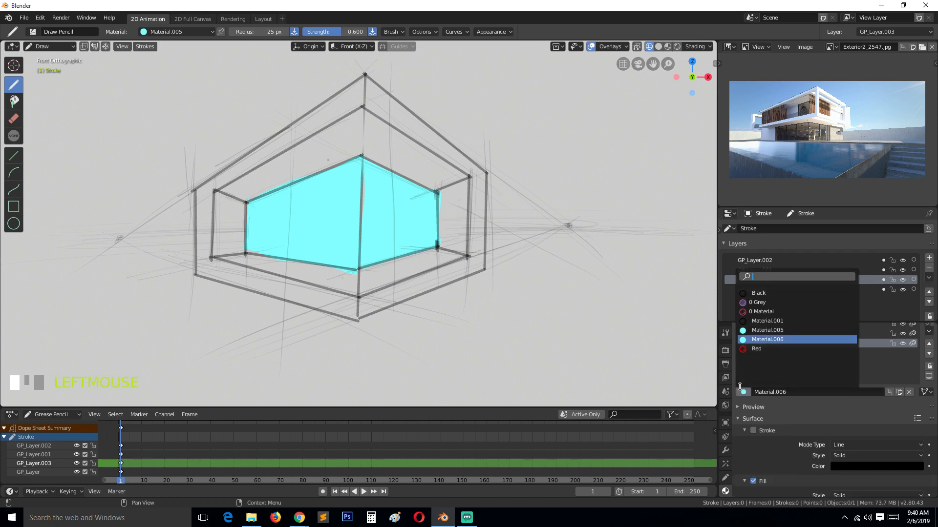
click(740, 388)
click(741, 388)
click(742, 395)
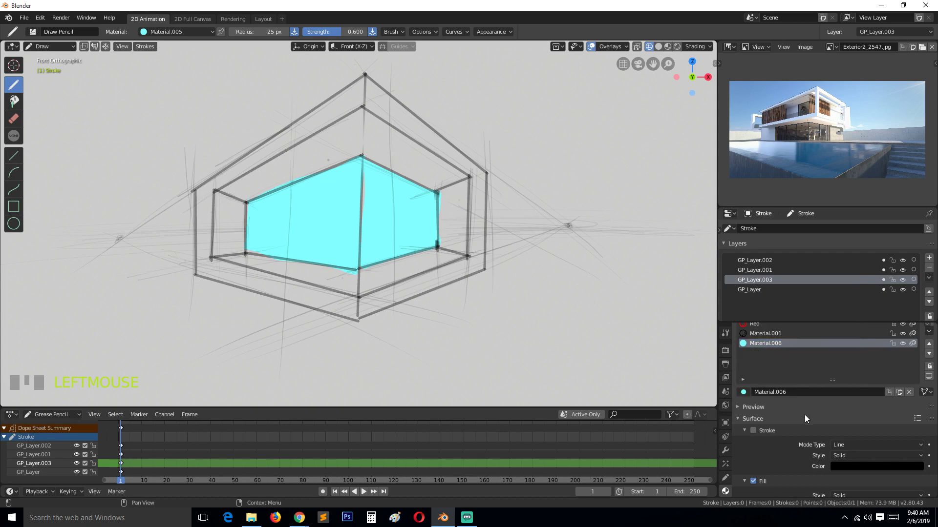
Replace Material.006 in the selected slot with a new material and check the list of available materials.
scroll(804, 415, up, 1)
click(743, 411)
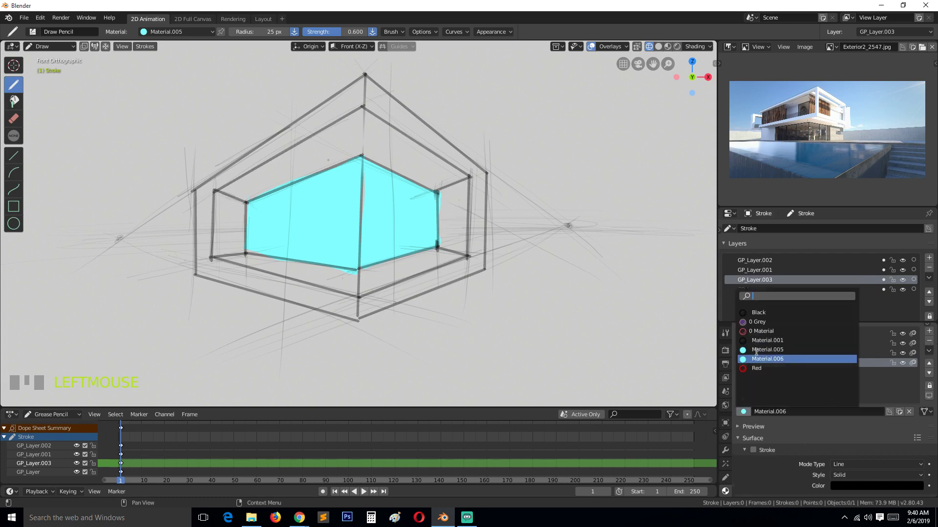
click(833, 369)
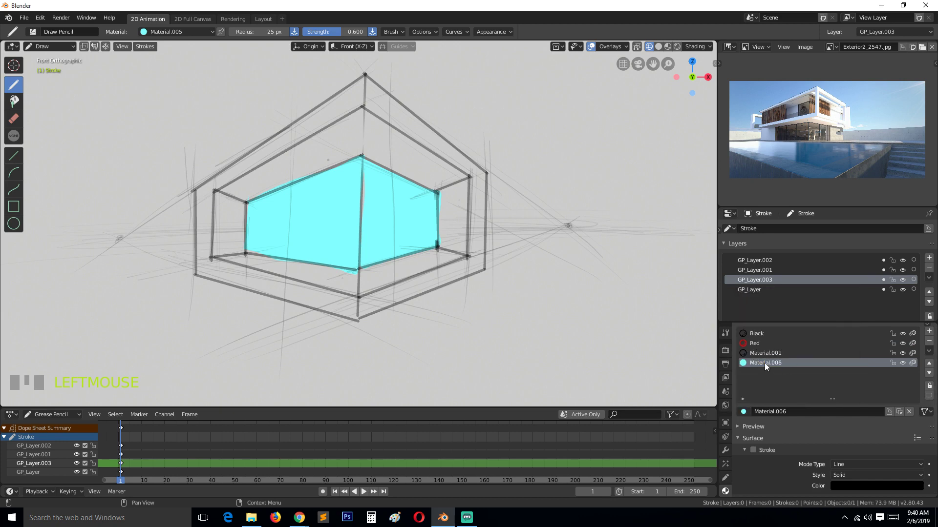
click(899, 412)
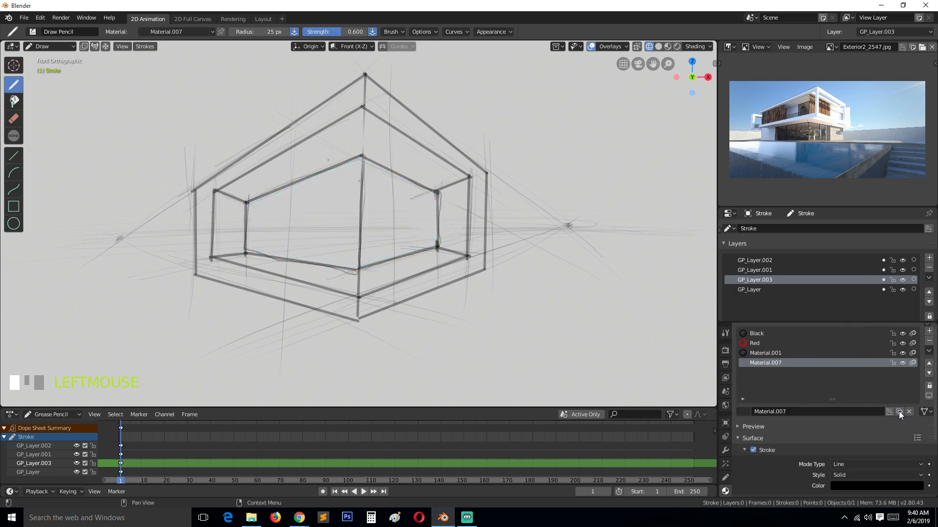
click(745, 412)
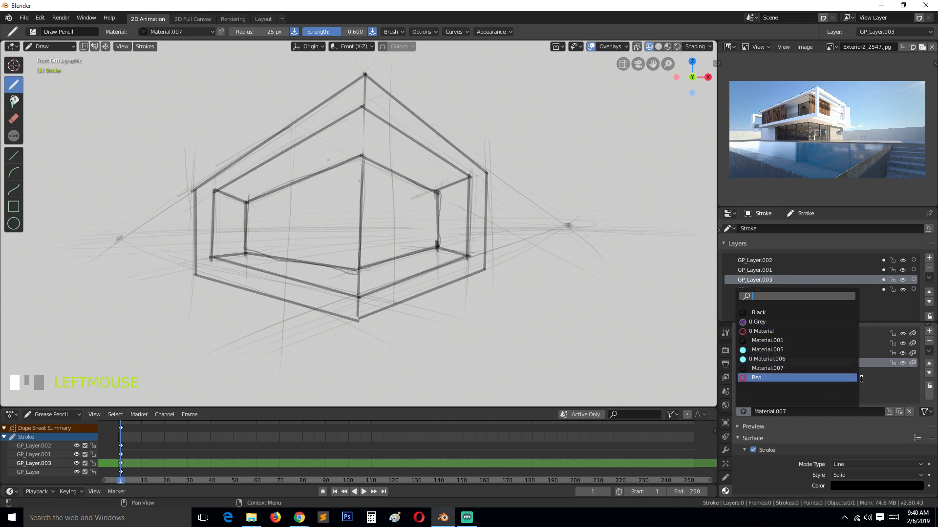
Add a material slot holding Material.006 and remove the empty slot above it.
click(929, 334)
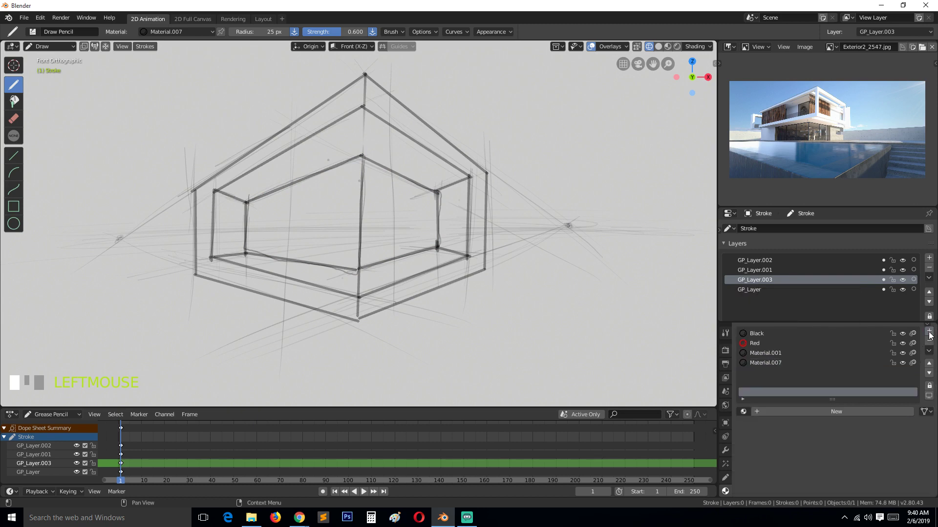
click(744, 412)
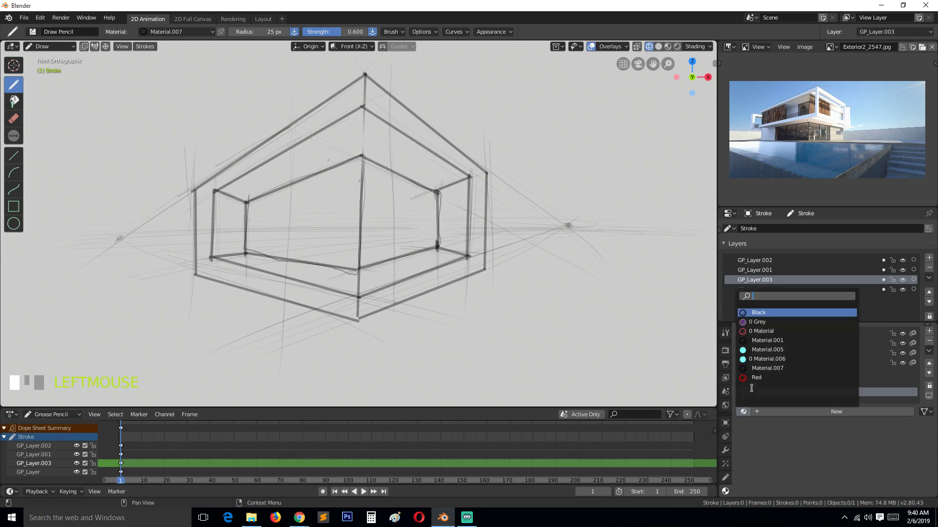
click(762, 363)
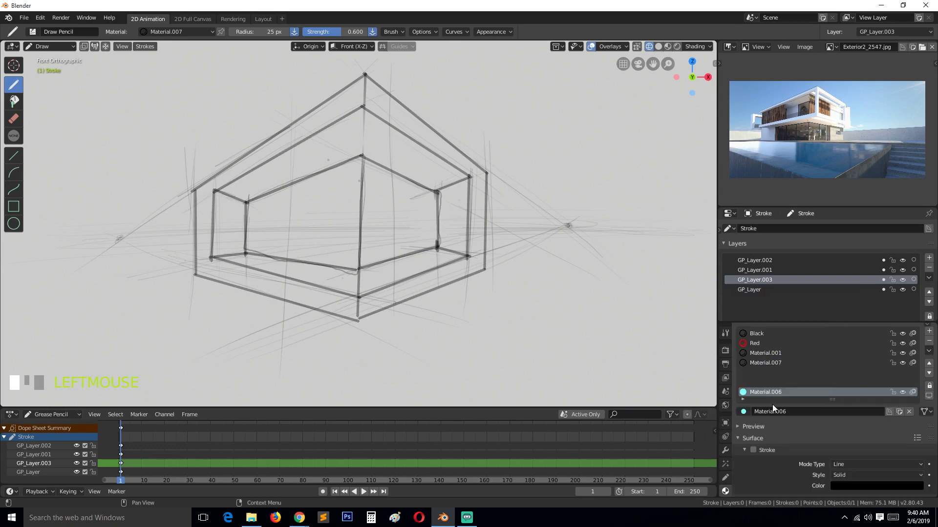
click(772, 375)
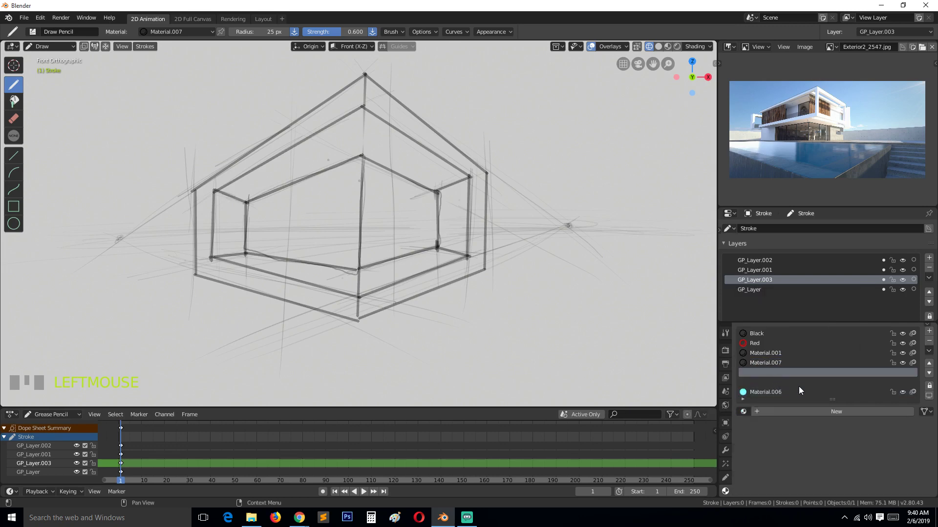
click(929, 341)
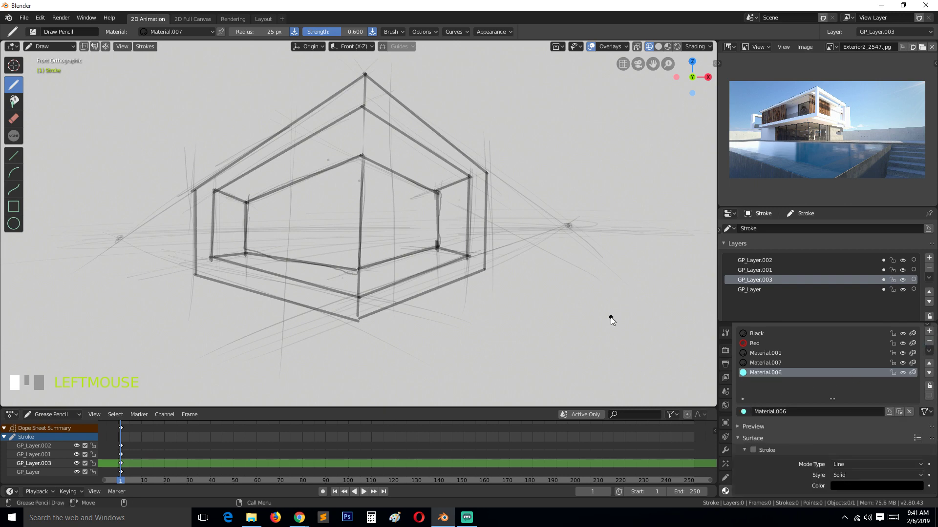
Replace Material.006 in its slot with another new material.
click(899, 412)
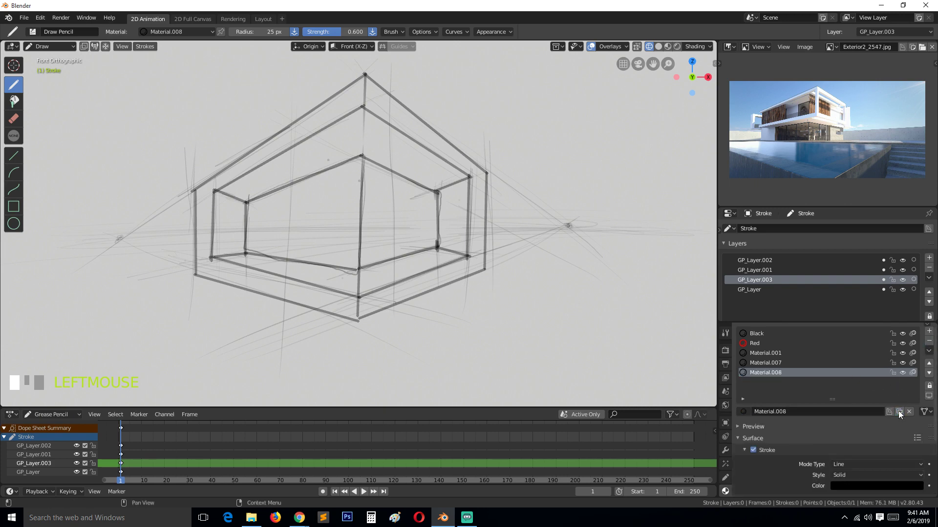
click(743, 412)
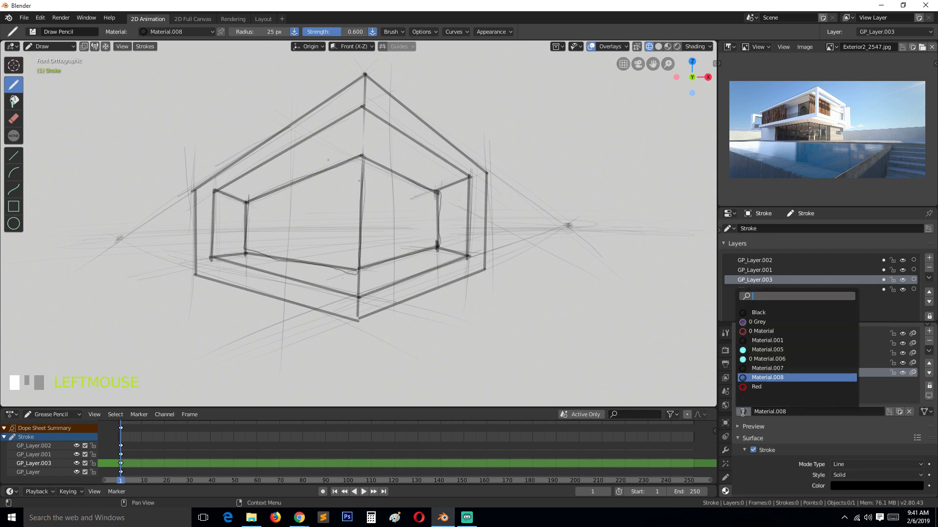
click(759, 379)
Give the new material a fully opaque light blue fill and draw a freehand test stroke across the house.
scroll(805, 453, down, 3)
click(839, 465)
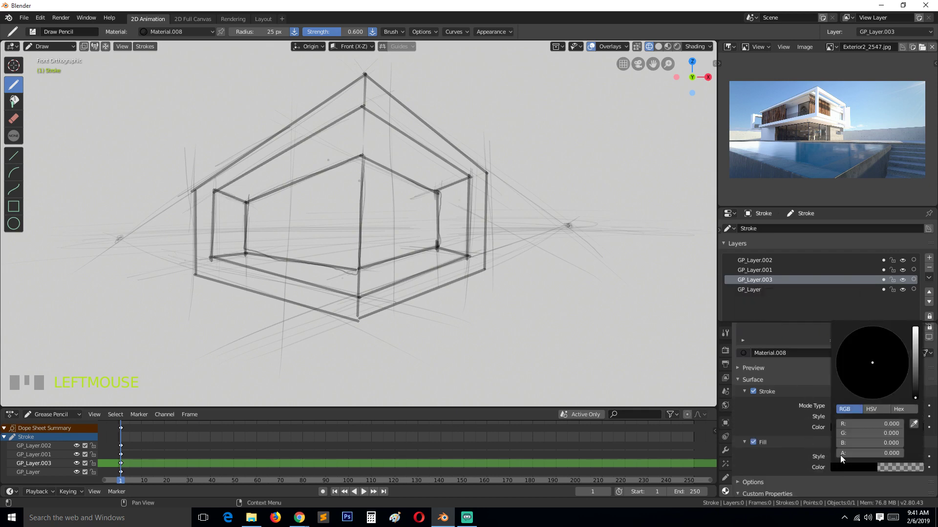
drag(915, 333, 915, 327)
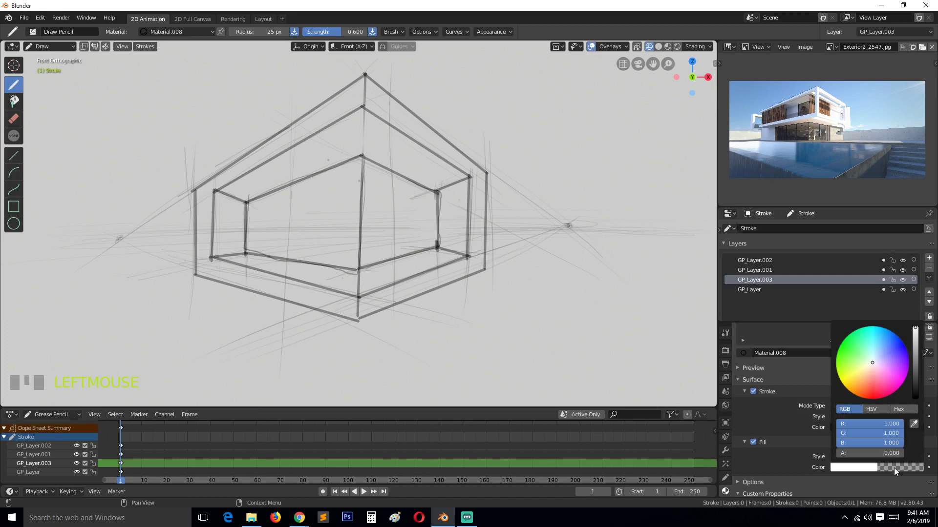
click(867, 468)
drag(872, 453, 904, 453)
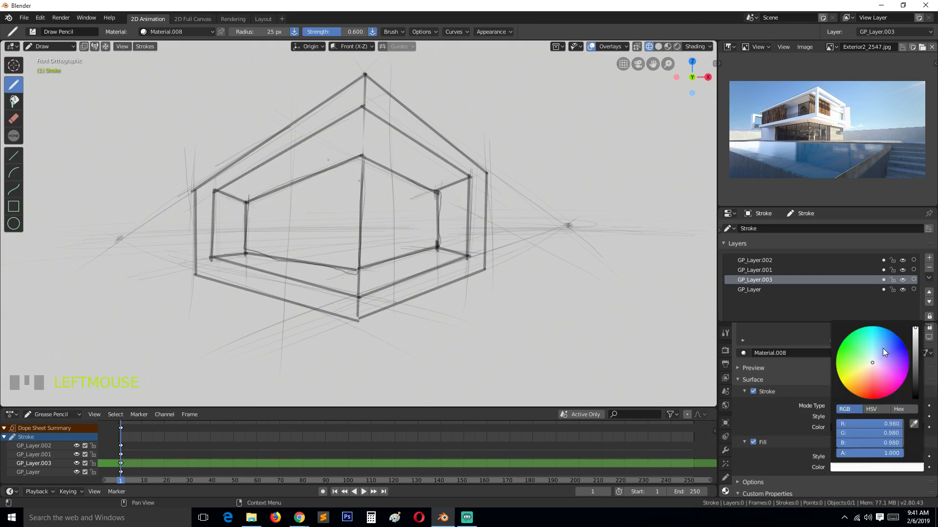
click(883, 348)
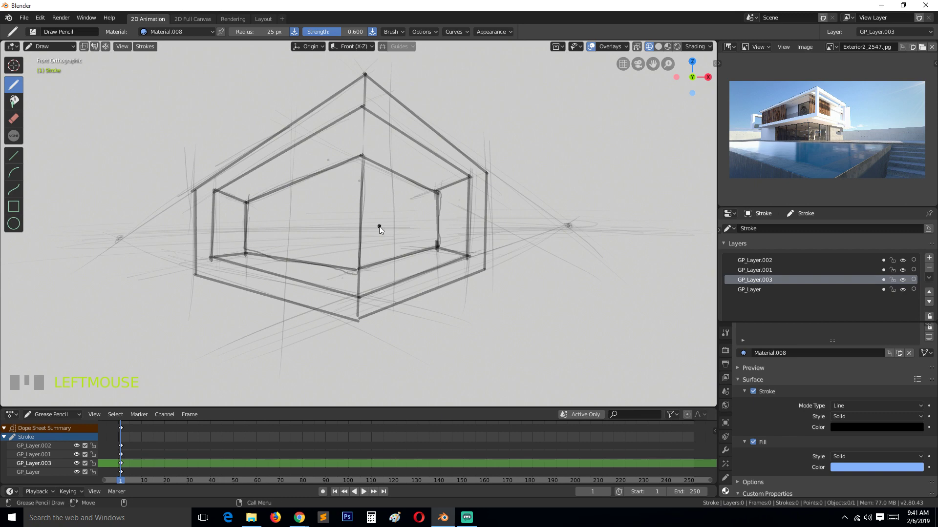
mouse_move(250, 215)
mouse_down()
mouse_move(247, 253)
mouse_move(361, 201)
mouse_move(364, 161)
mouse_move(361, 263)
mouse_move(431, 150)
mouse_move(552, 85)
mouse_move(467, 317)
mouse_up()
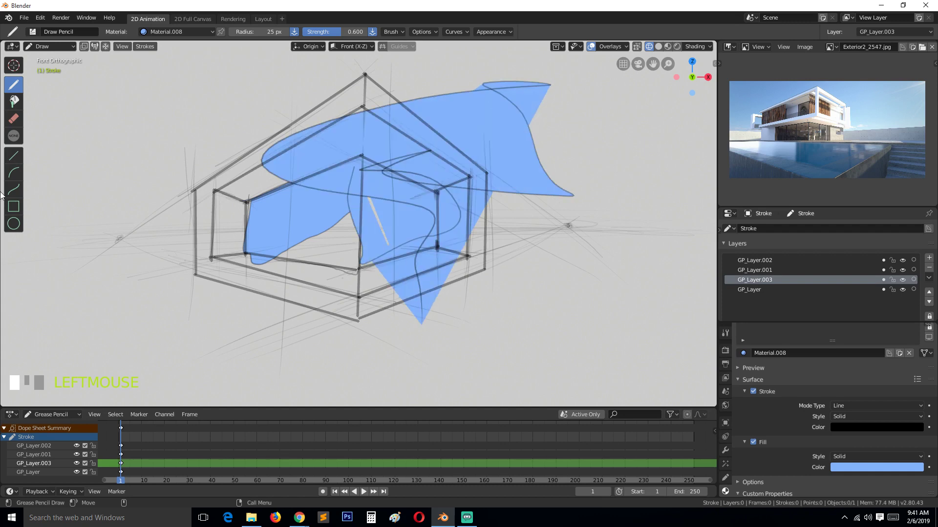
Try the Fill tool on GP_Layer.002, filling enclosed areas around the house's central vertical edge.
click(18, 102)
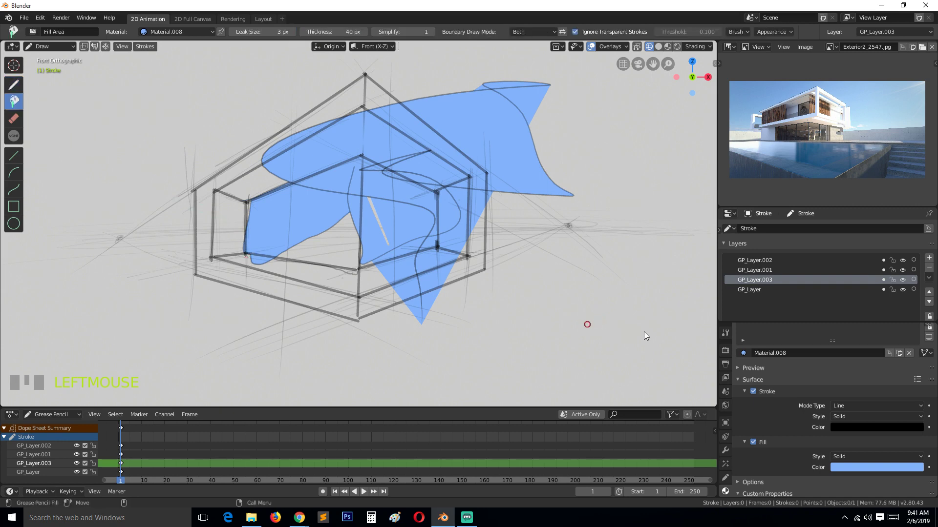
scroll(805, 331, up, 3)
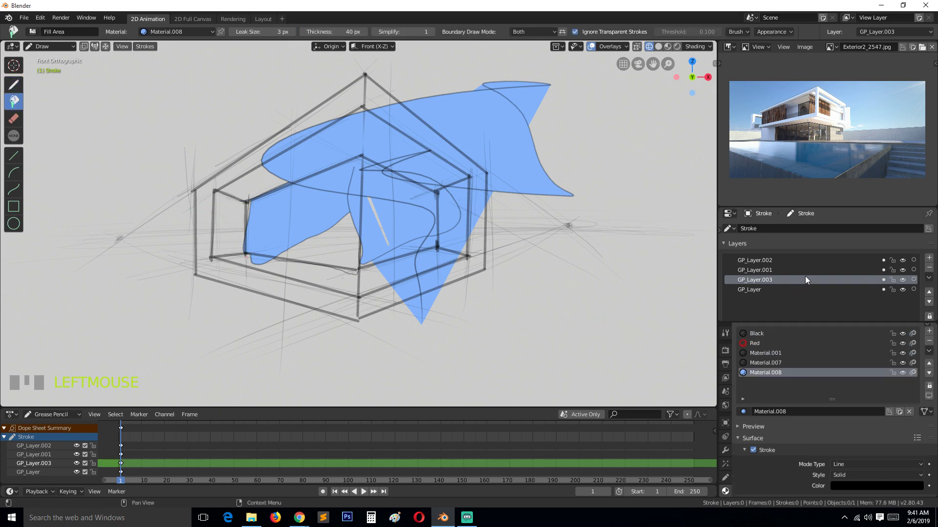
click(801, 260)
click(342, 262)
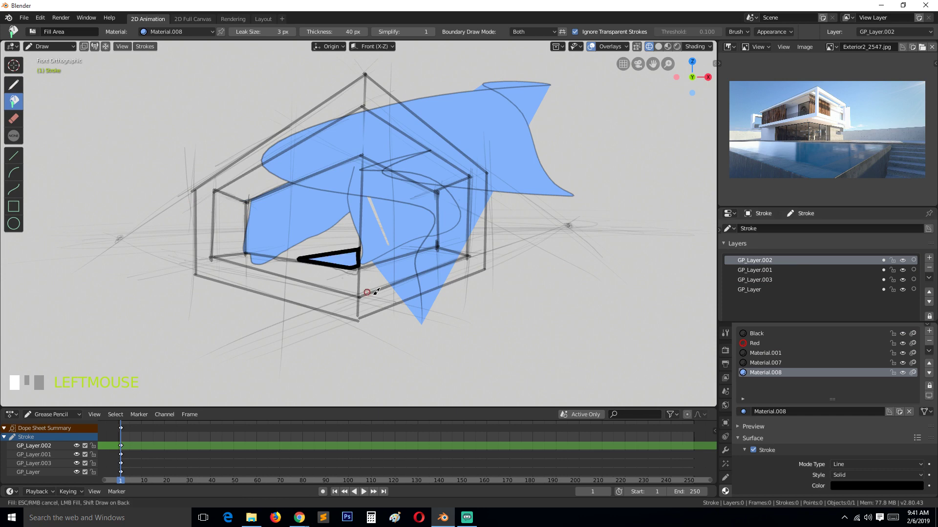
click(377, 292)
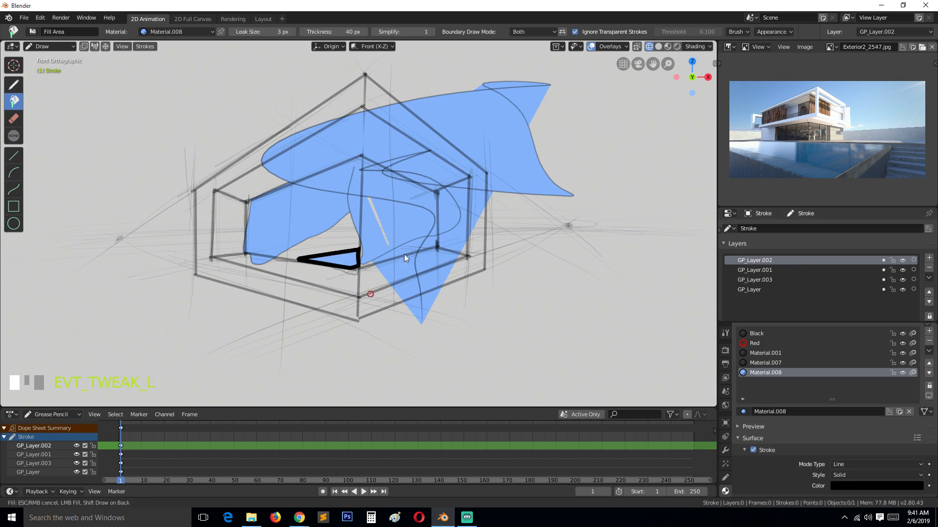
click(249, 203)
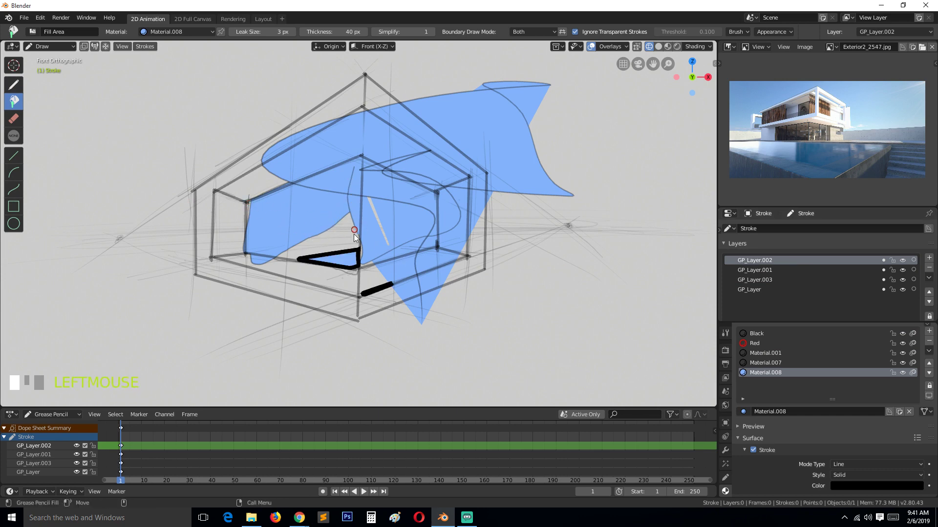
click(332, 256)
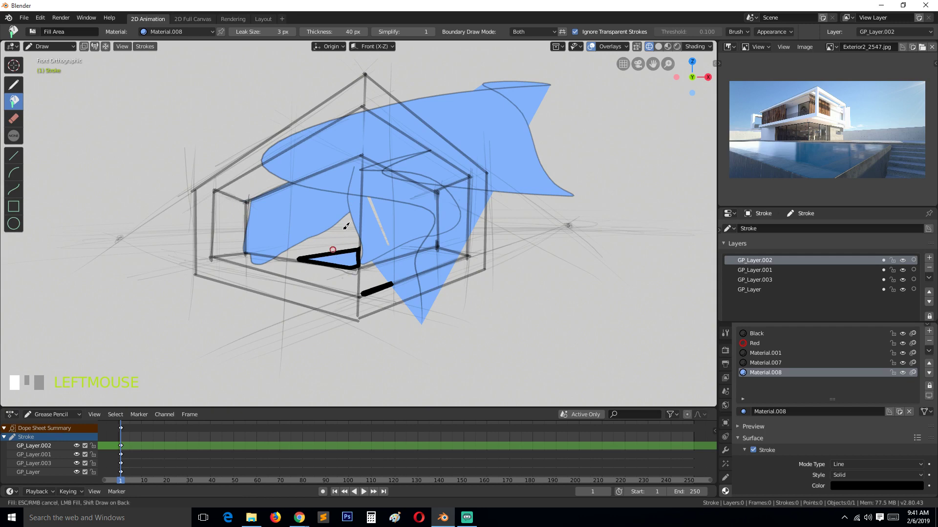
click(365, 226)
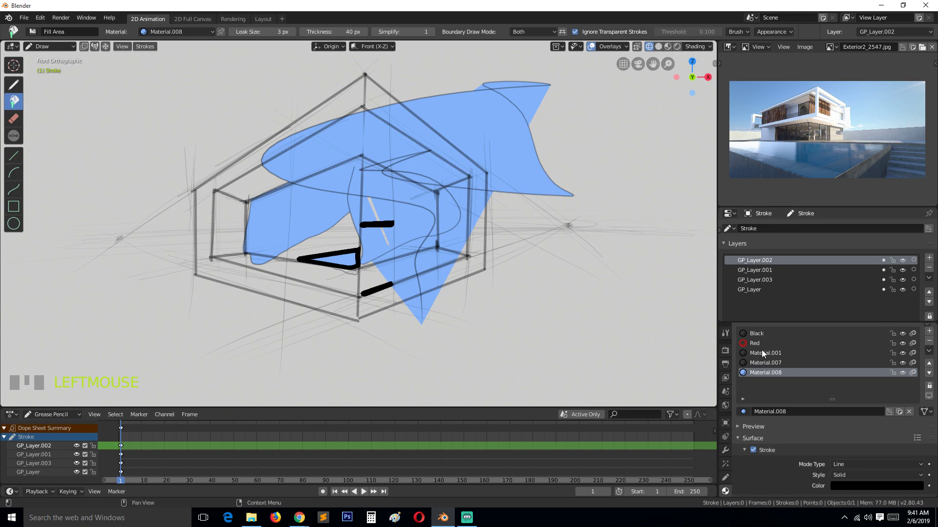
Start a new 2D Animation file and draw three freehand pencil strokes on the blank canvas.
key(ctrl+n)
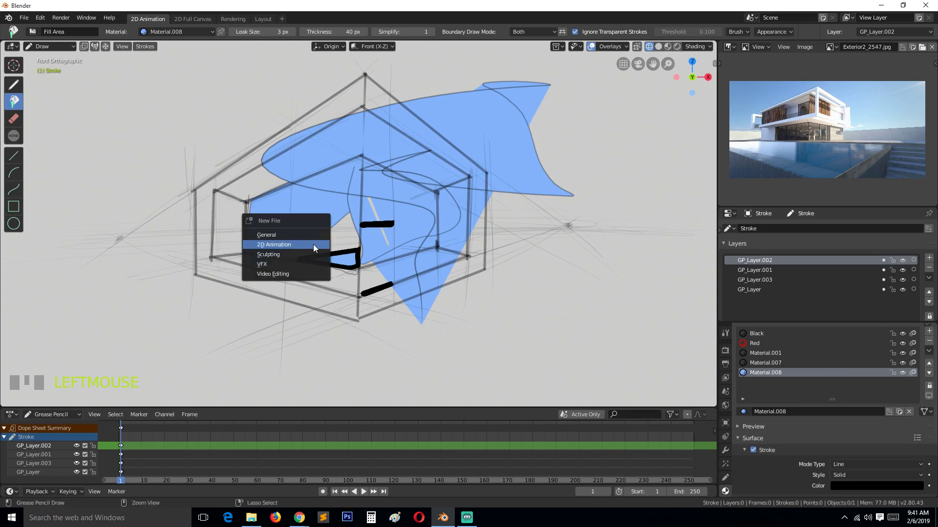
click(315, 241)
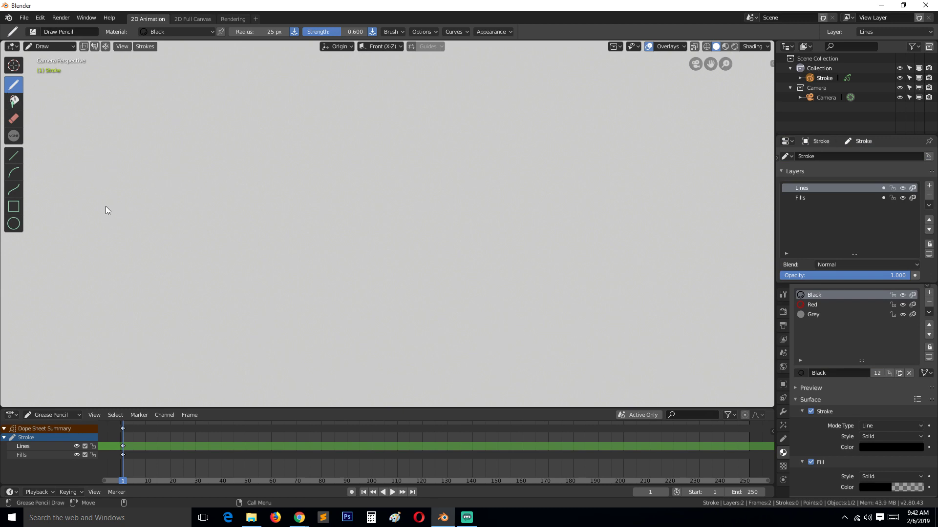
mouse_move(98, 212)
mouse_down()
mouse_move(346, 184)
mouse_move(337, 242)
mouse_up()
mouse_move(84, 185)
mouse_down()
mouse_move(239, 270)
mouse_move(103, 367)
mouse_up()
mouse_move(173, 102)
mouse_down()
mouse_move(120, 195)
mouse_move(93, 355)
mouse_up()
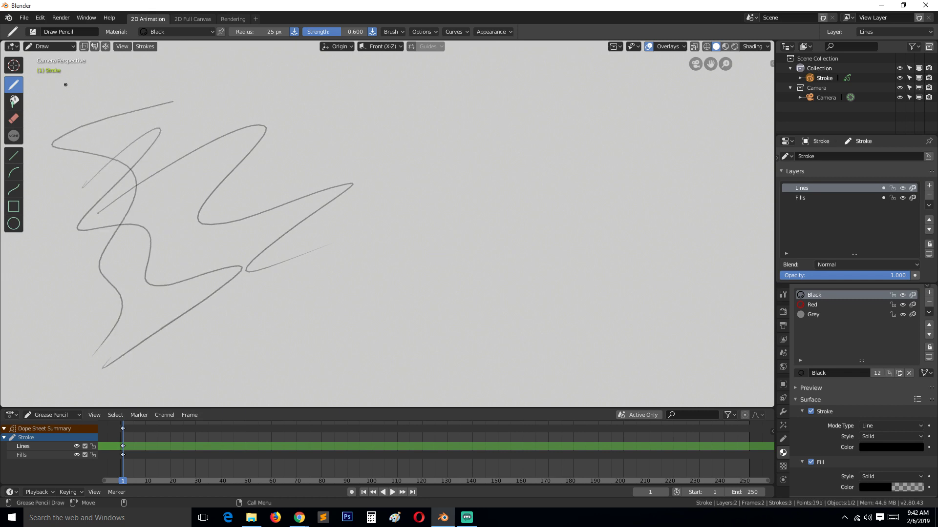
Draw one wavy test stroke with the Draw Block brush and another with the Draw Marker brush.
click(32, 32)
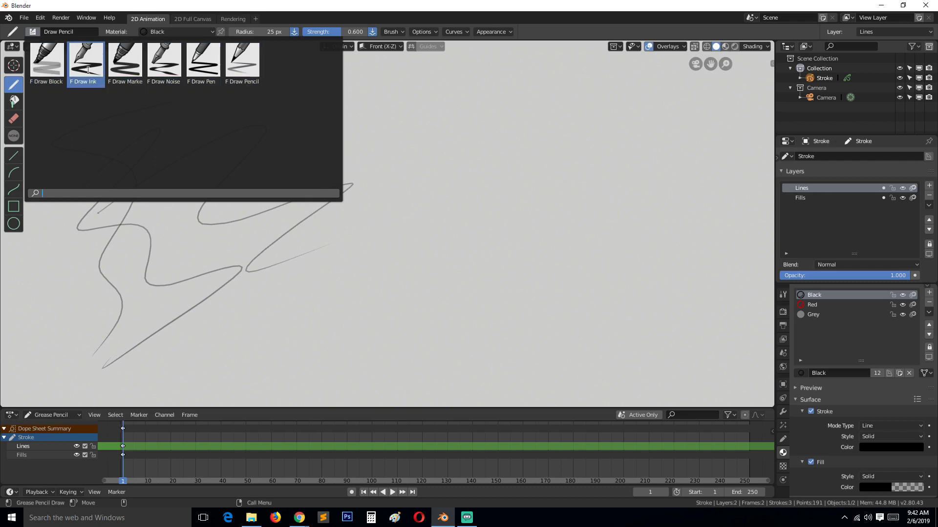
click(47, 63)
drag(481, 67, 302, 326)
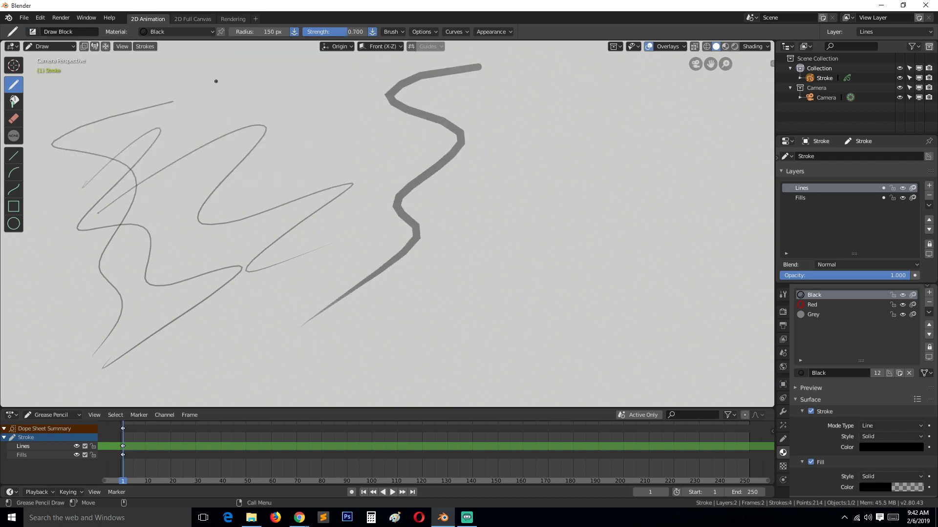
click(33, 31)
click(125, 62)
drag(557, 83, 427, 353)
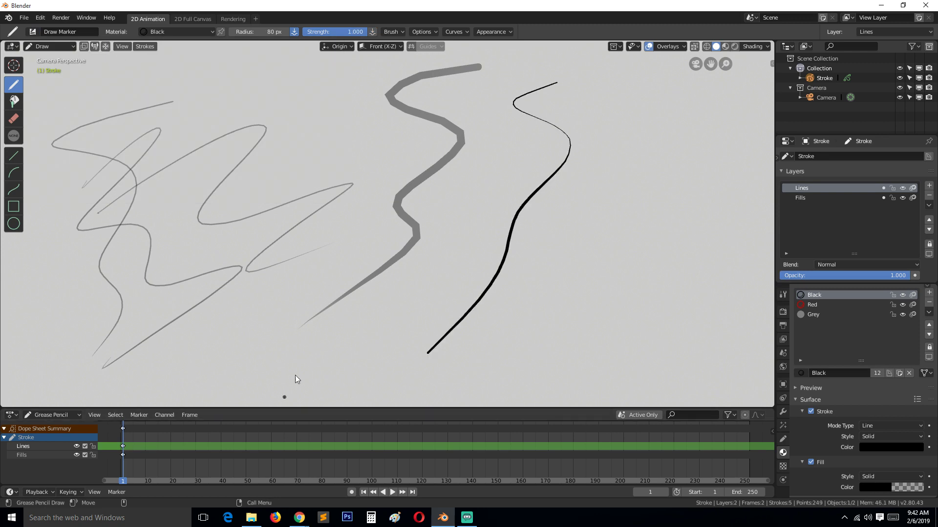
Draw one wavy test stroke with the Draw Noise brush and another with the Draw Pencil brush.
click(31, 33)
click(177, 68)
mouse_move(539, 100)
mouse_down()
mouse_move(472, 120)
mouse_move(376, 370)
mouse_up()
click(33, 32)
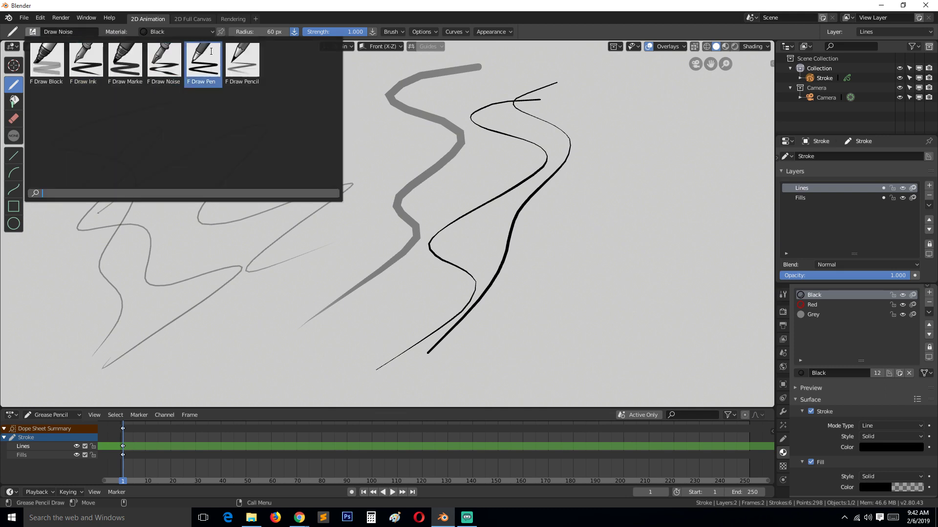
click(227, 69)
mouse_move(498, 104)
mouse_down()
mouse_move(401, 148)
mouse_move(186, 327)
mouse_up()
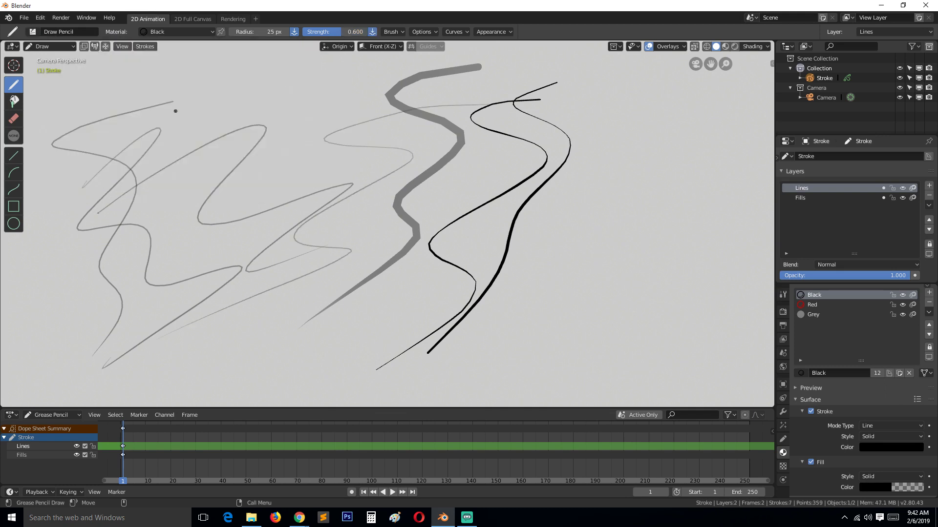
Draw another thin pencil stroke, then a thicker one with the brush radius set to 127 px.
mouse_move(164, 120)
mouse_down()
mouse_move(462, 180)
mouse_move(491, 211)
mouse_up()
drag(268, 32, 293, 32)
mouse_move(281, 92)
mouse_down()
mouse_move(247, 166)
mouse_move(233, 228)
mouse_up()
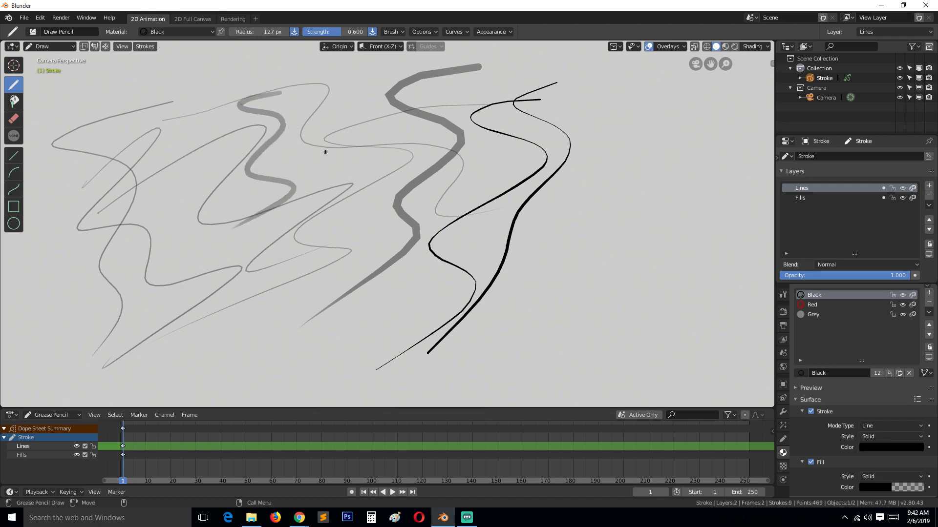
Set the pencil brush radius to 147 px.
key(f)
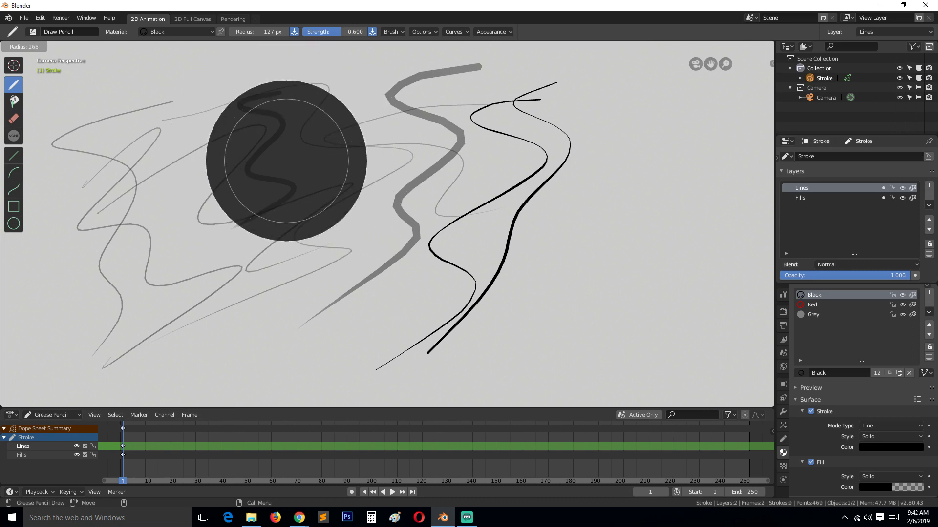
click(358, 161)
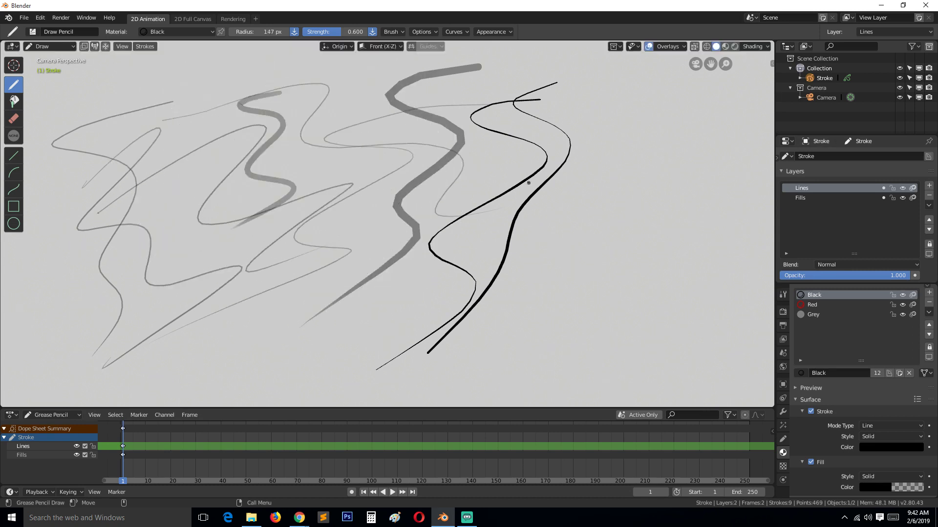
Try pencil brush strengths of 0.711, 0.336 and 0.039.
key(shift+f)
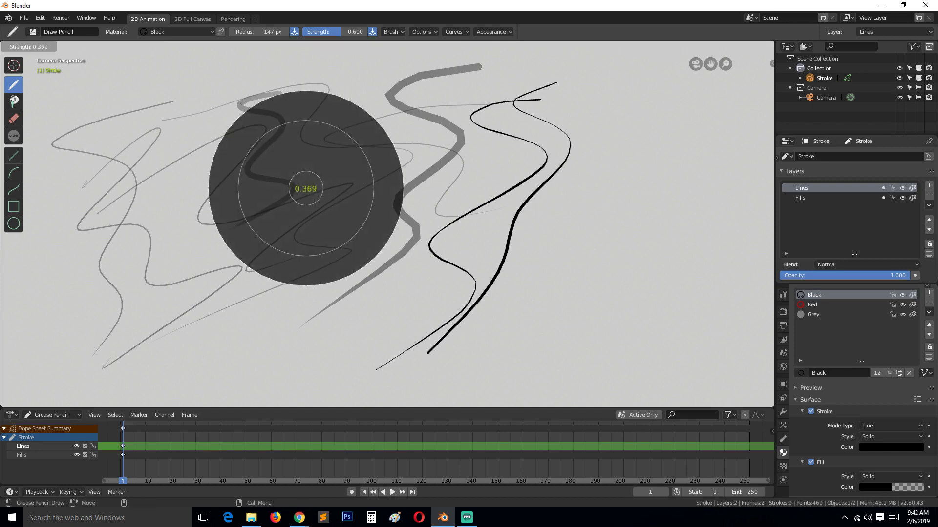
click(345, 182)
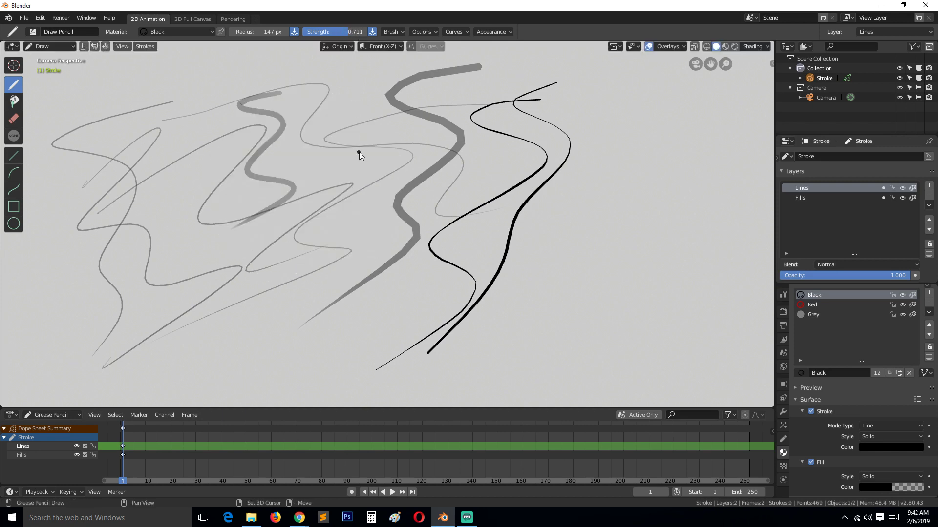
key(shift+f)
click(379, 103)
key(shift+f)
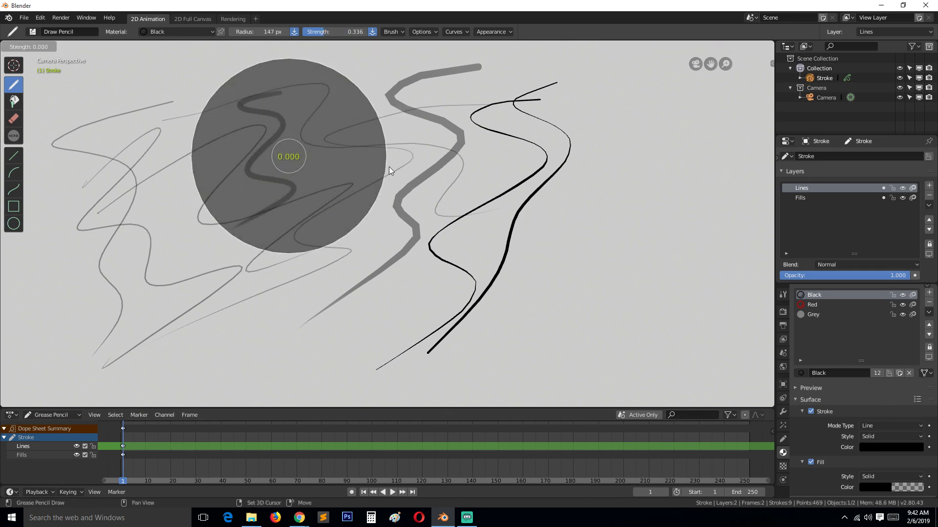
click(382, 168)
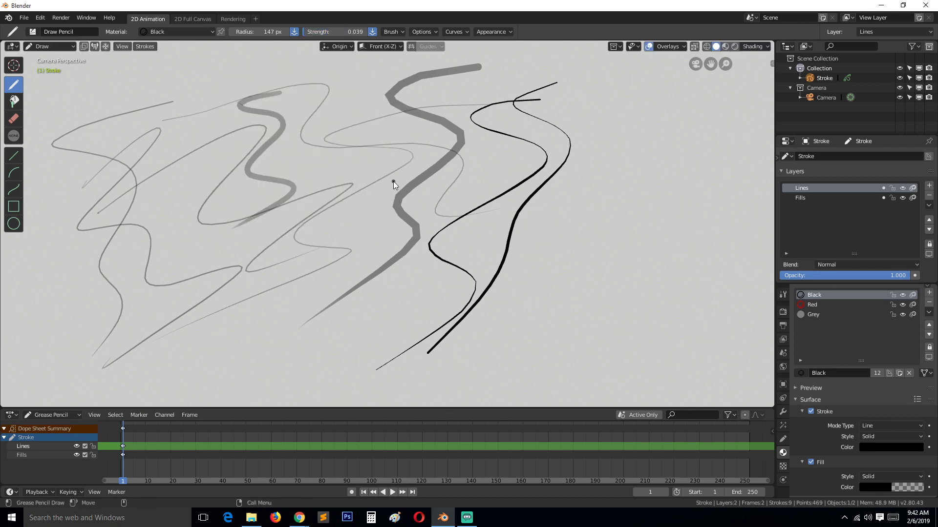
Set the brush strength to 1.000 and draw a thick, dark wavy stroke down the middle of the canvas.
key(shift+f)
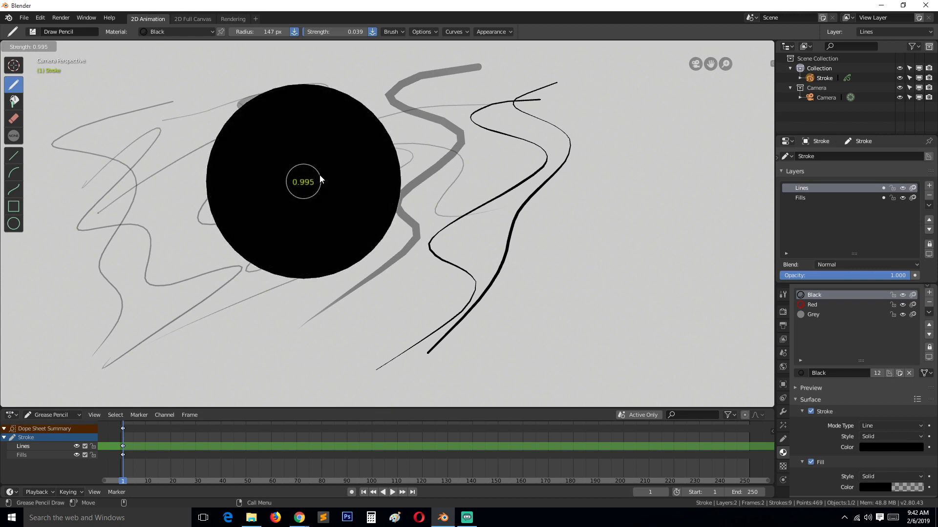
click(318, 177)
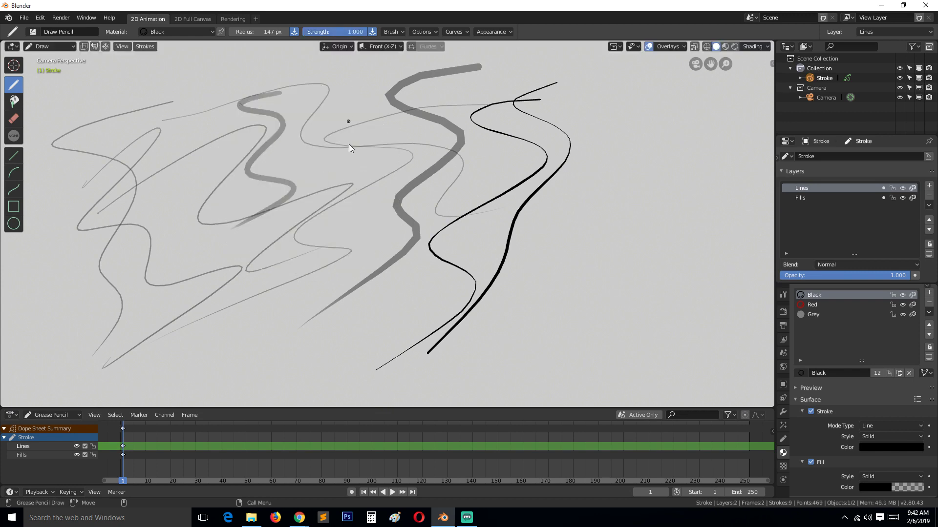
mouse_move(403, 129)
mouse_down()
mouse_move(302, 257)
mouse_move(364, 315)
mouse_move(299, 384)
mouse_up()
Lower the brush strength to 0.321 and draw a faint wavy stroke beside the thin black curves.
key(shift+f)
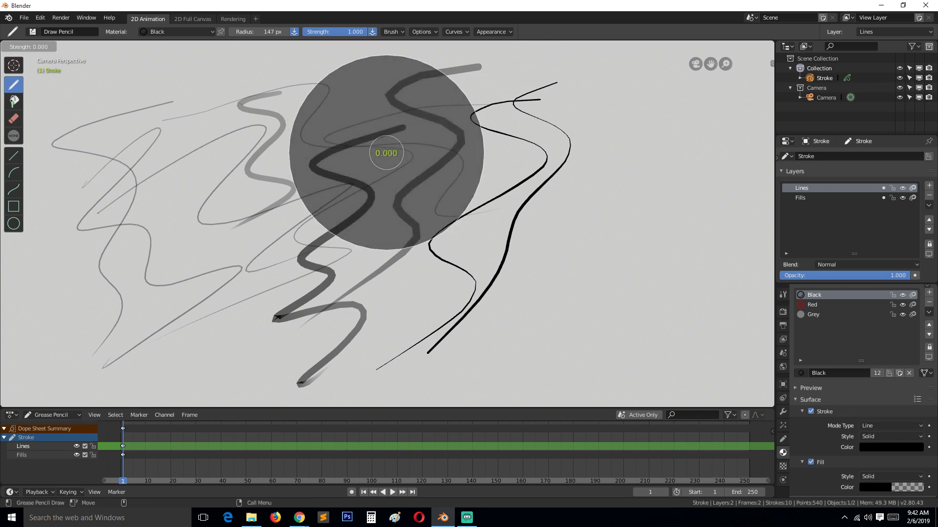
key(Return)
key(shift+f)
key(Return)
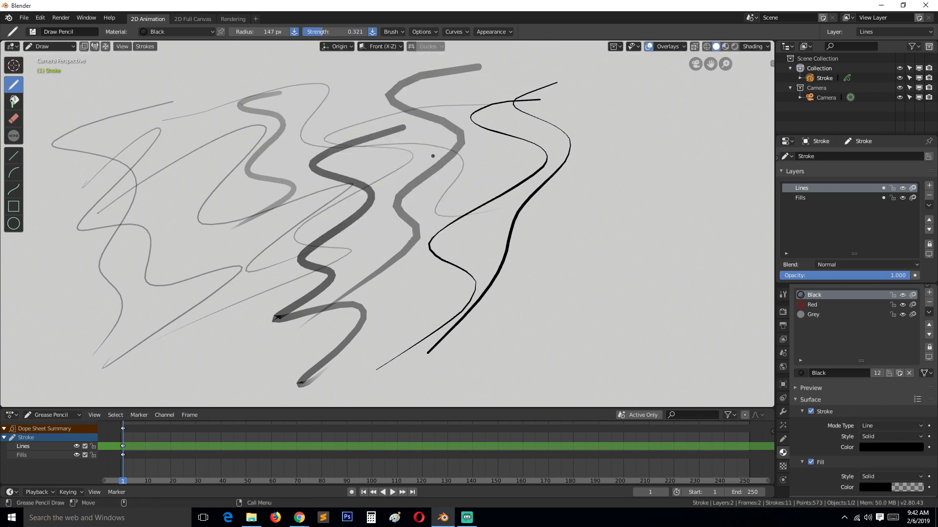
mouse_move(536, 116)
mouse_down()
mouse_move(432, 239)
mouse_move(434, 264)
mouse_up()
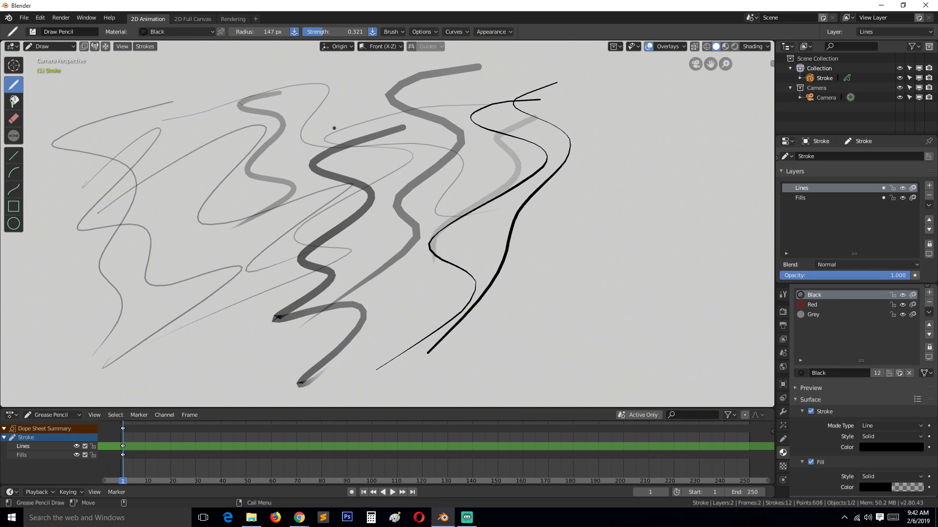
Draw a very wide wavy stroke with an enlarged brush radius, then a shorter overlapping one with the radius at 500 px.
key(f)
key(Return)
mouse_move(652, 122)
mouse_down()
mouse_move(621, 205)
mouse_move(540, 250)
mouse_up()
key(f)
click(588, 191)
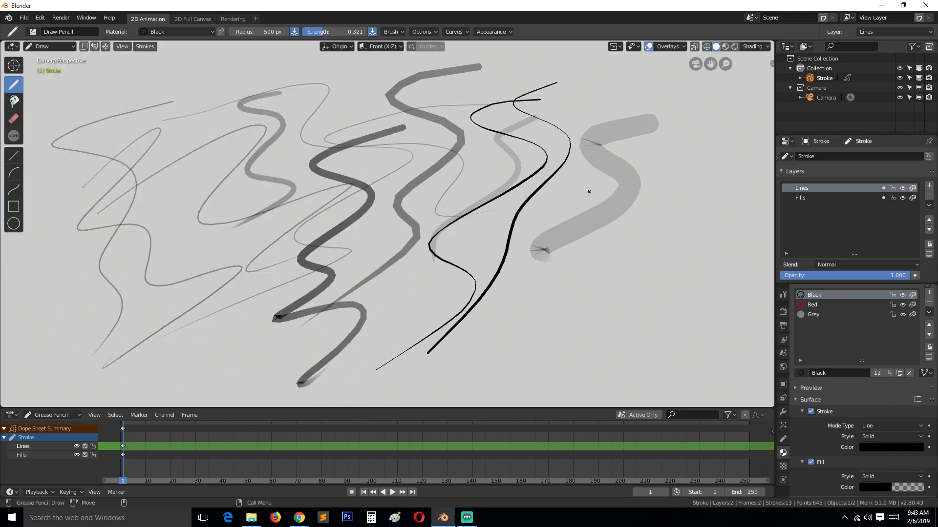
mouse_move(552, 155)
mouse_down()
mouse_move(538, 176)
mouse_move(525, 277)
mouse_up()
Reduce the brush radius to 96 px and draw several faint, overlapping wavy strokes near the canvas centre.
key(f)
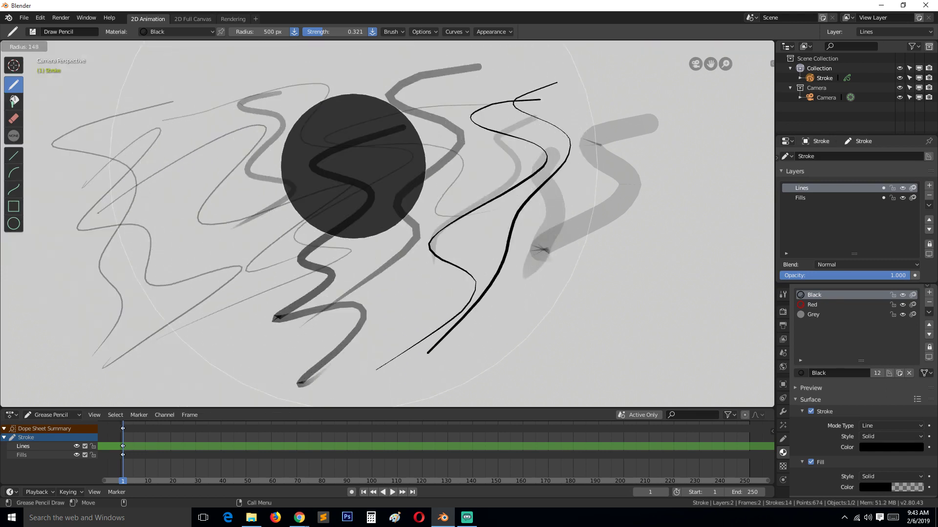
click(393, 140)
drag(440, 131, 376, 244)
drag(513, 124, 415, 260)
mouse_move(491, 151)
mouse_down()
mouse_move(442, 203)
mouse_move(404, 268)
mouse_up()
Examine the pencil brush's data, stroke options, sensitivity, strength and jitter curves, and appearance settings.
click(389, 30)
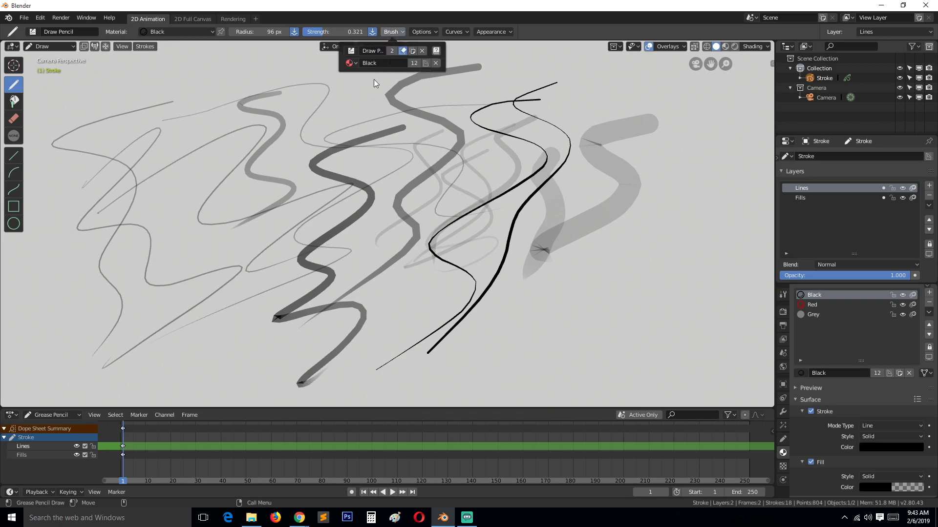
click(423, 31)
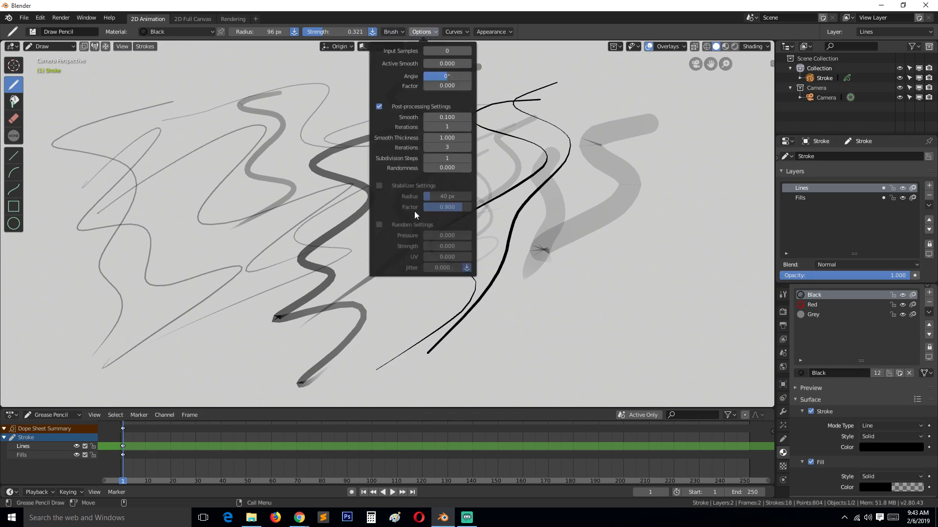
click(457, 33)
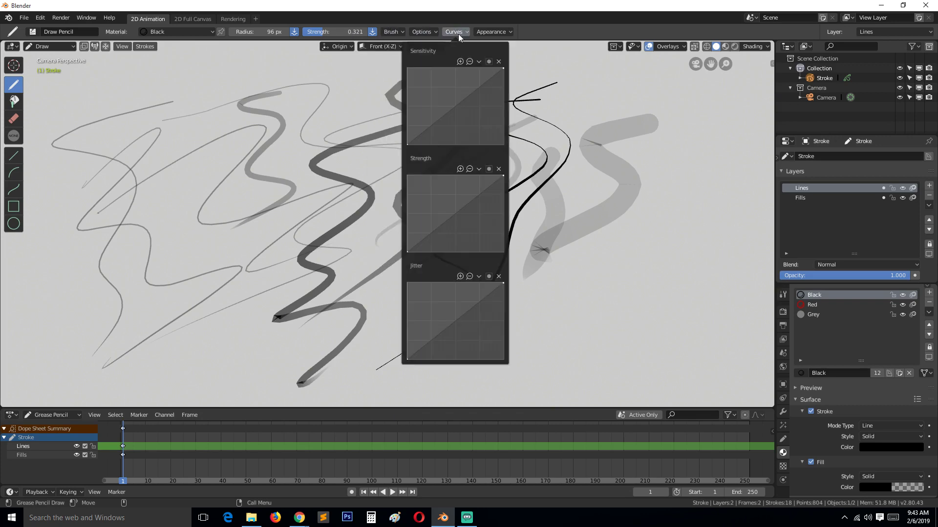
click(486, 32)
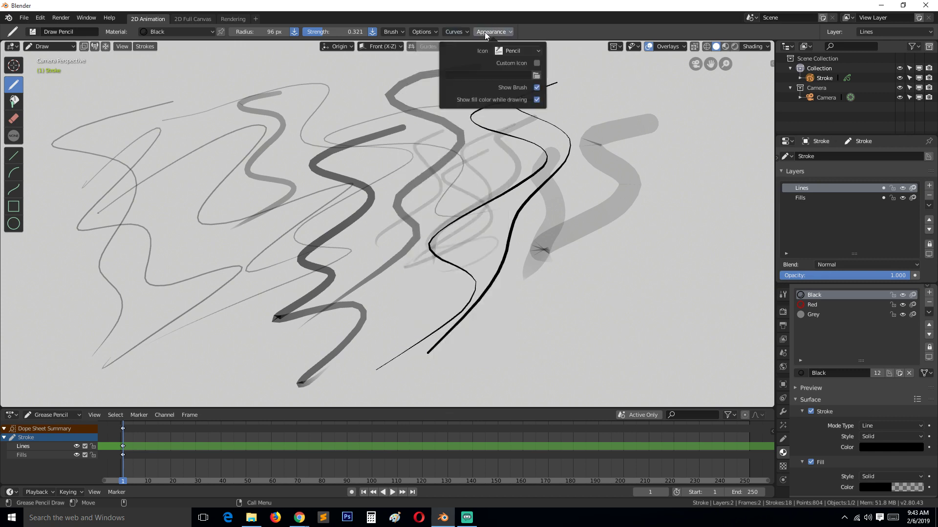